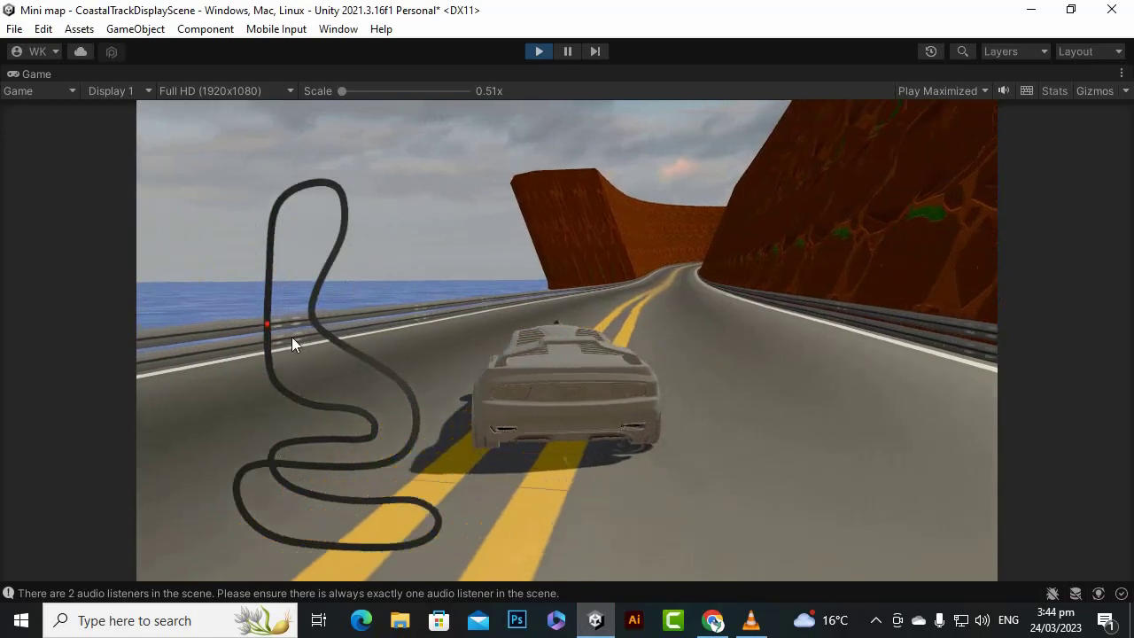
- Drive the car briefly along the coastal road to preview the finished mini map, and stop play mode
{"action": "key", "text": "s"}
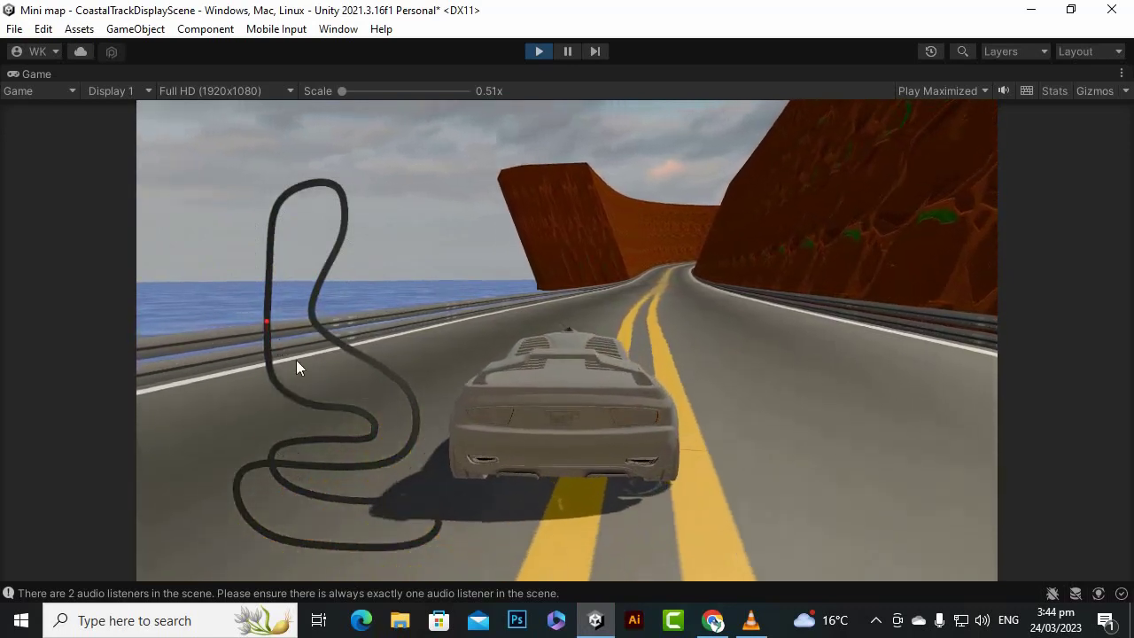
{"action": "key", "text": "s"}
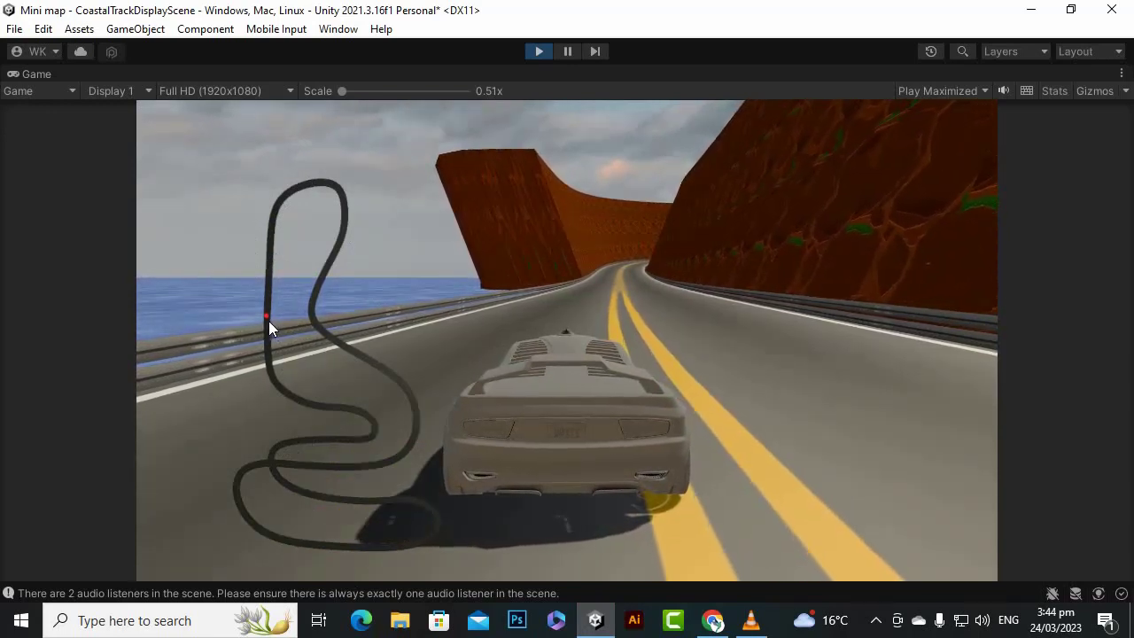
{"action": "key", "text": "s"}
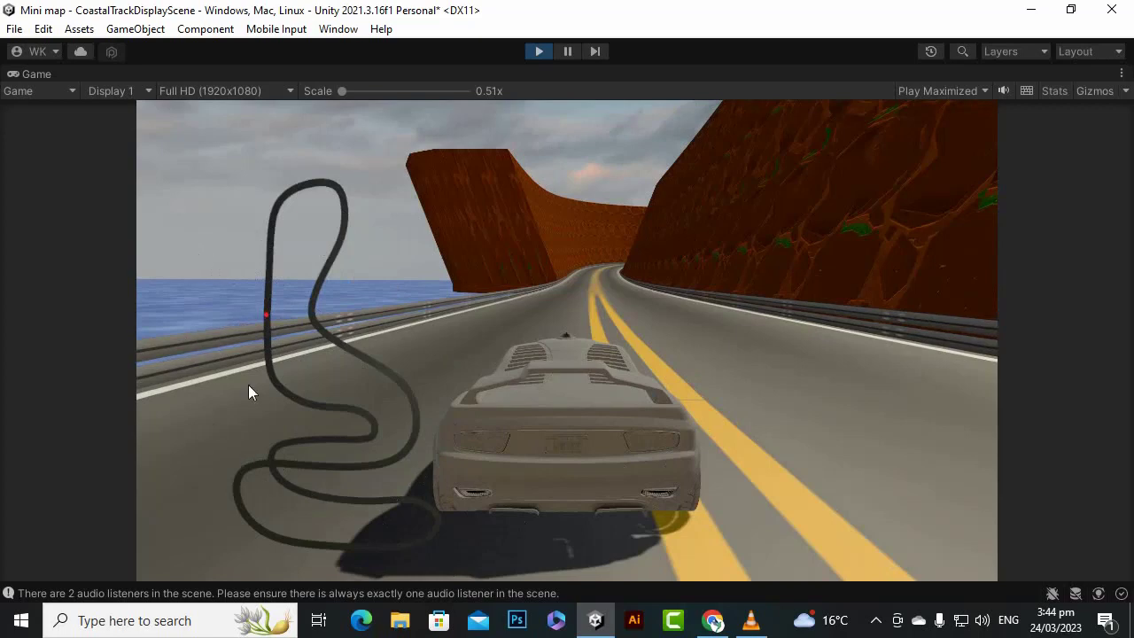
{"action": "key", "text": "w"}
{"action": "key", "text": "s"}
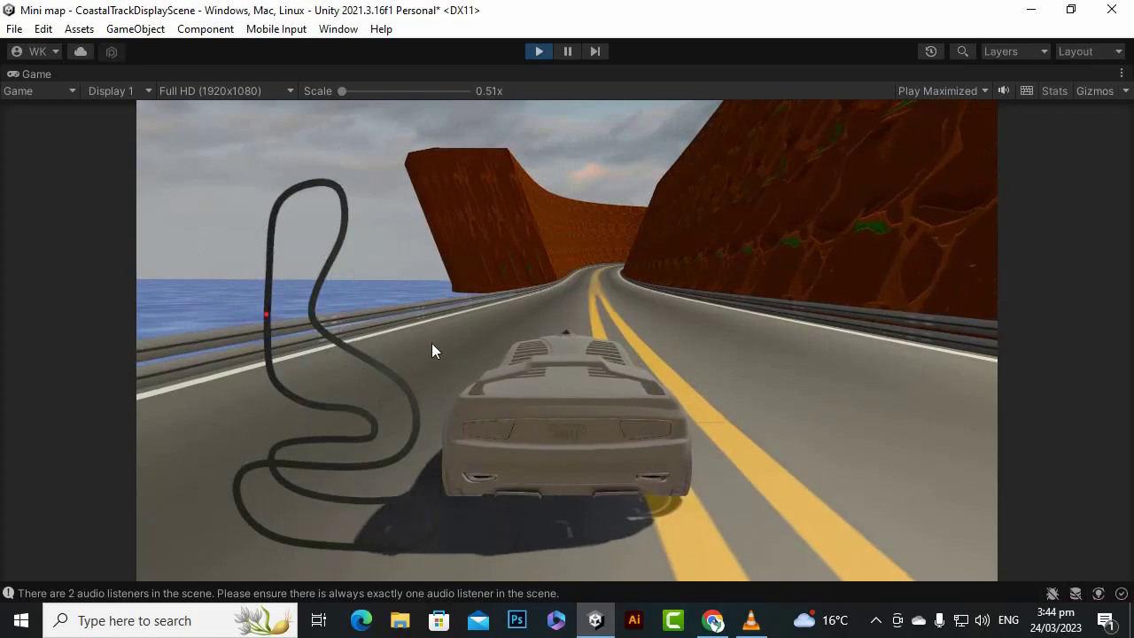
{"action": "left_click", "coordinate": [541, 51]}
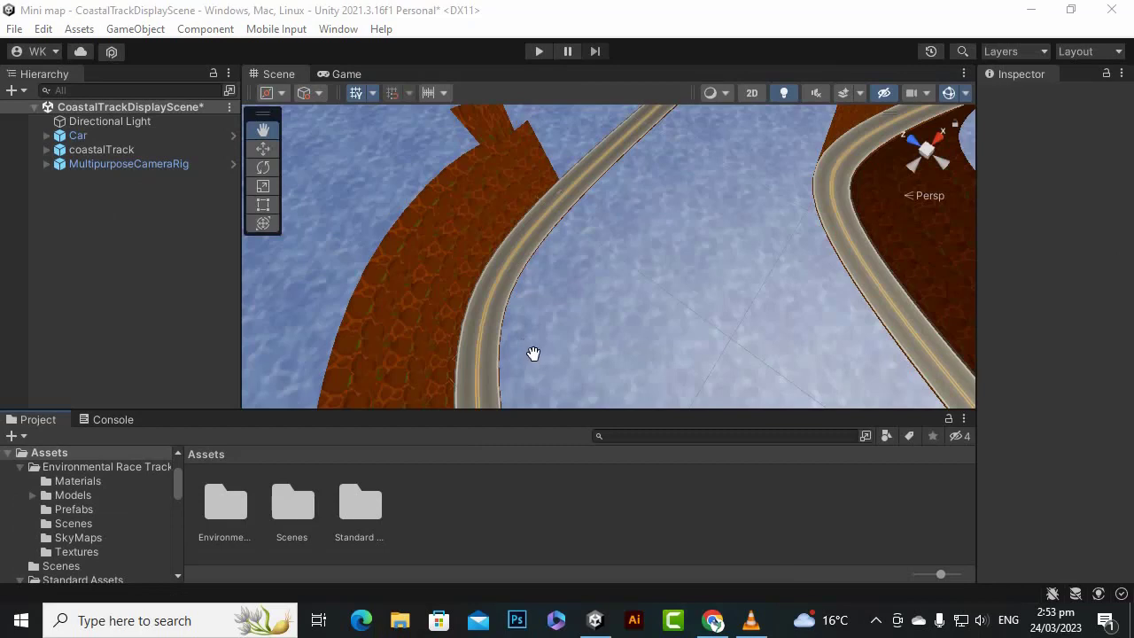
- Switch the Scene view to the Move tool with nothing selected in the scene
{"action": "scroll", "coordinate": [533, 354], "scroll_direction": "down", "scroll_amount": 3}
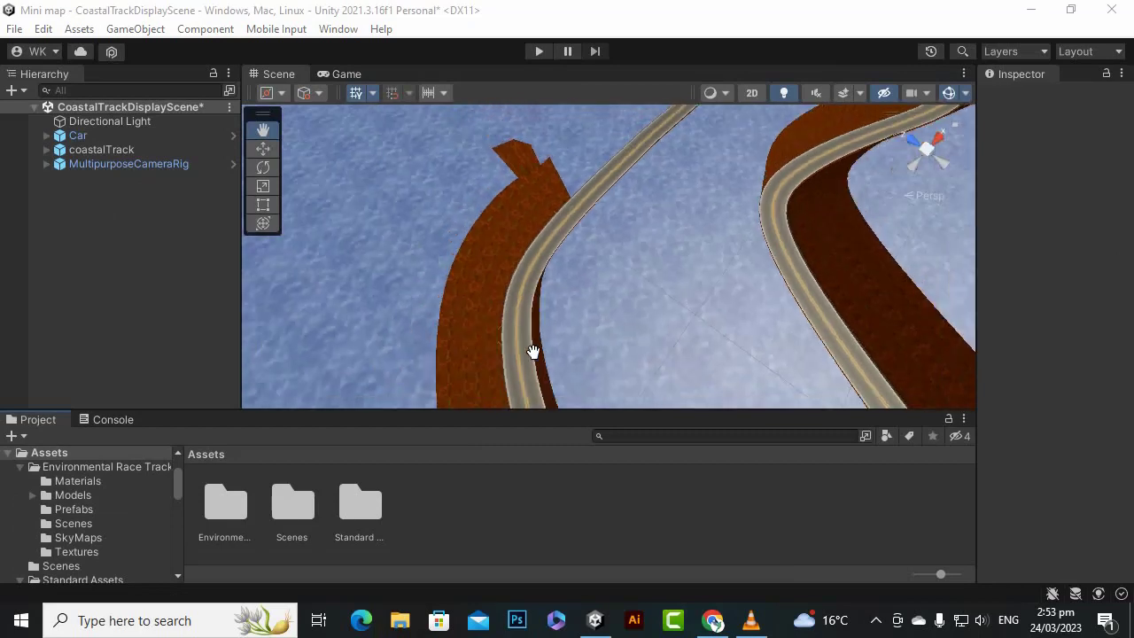
{"action": "left_click", "coordinate": [263, 148]}
{"action": "scroll", "coordinate": [551, 294], "scroll_direction": "down", "scroll_amount": 6}
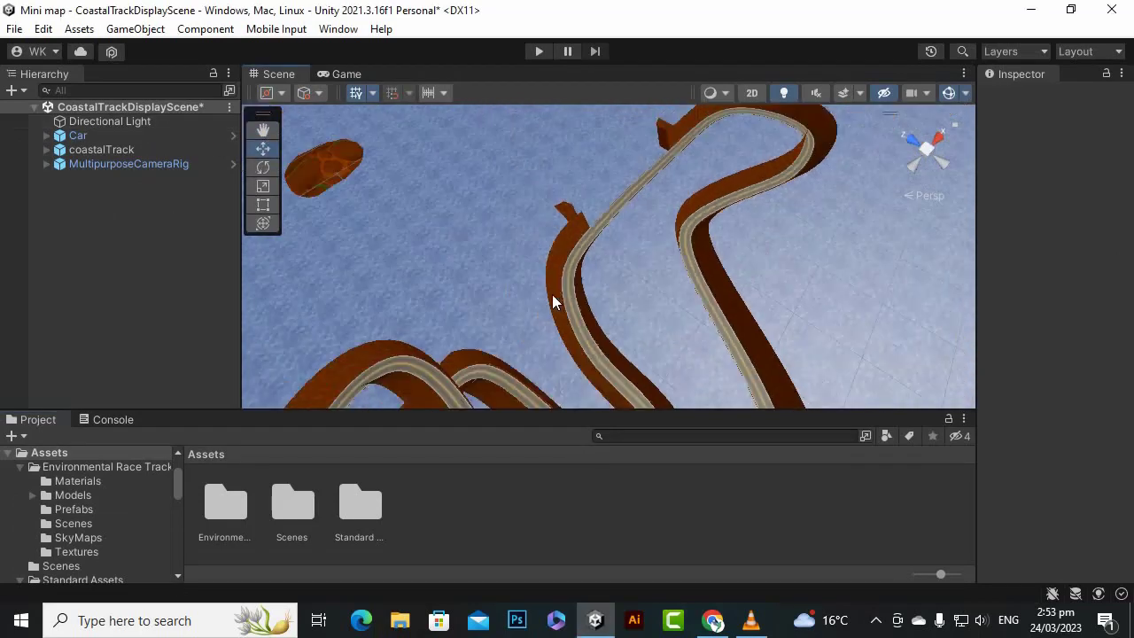
{"action": "left_click", "coordinate": [178, 141]}
{"action": "left_click", "coordinate": [139, 208]}
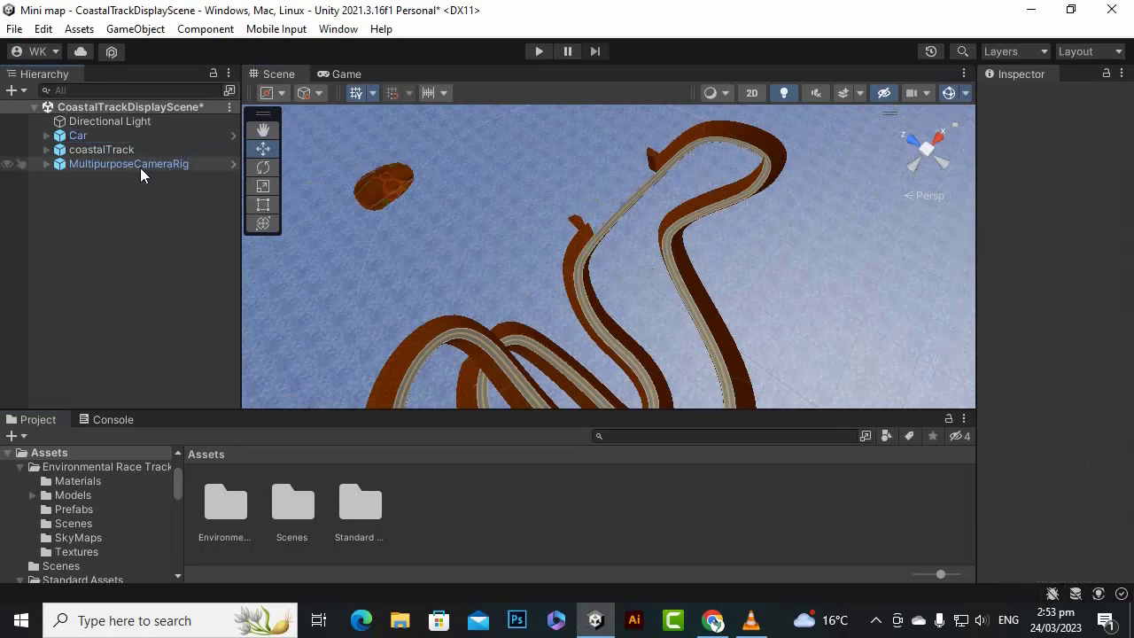
- Play-test the scene with the MultipurposeCameraRig selected, drive the car forward and brake, and stop play mode
{"action": "left_click", "coordinate": [139, 164]}
{"action": "left_click", "coordinate": [538, 51]}
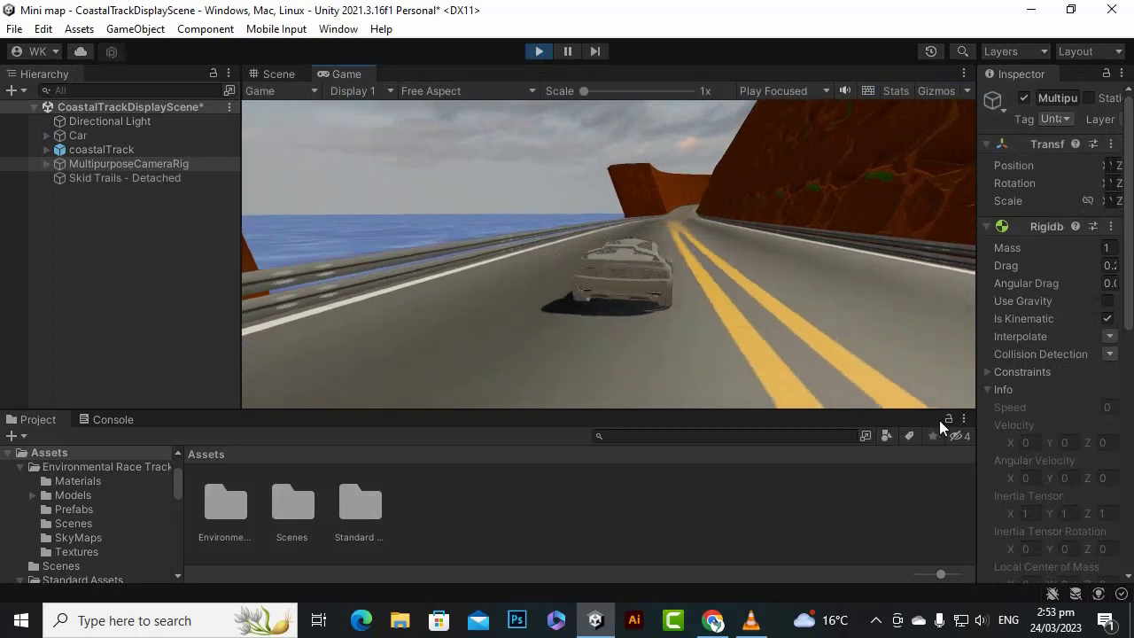
{"action": "key", "text": "w"}
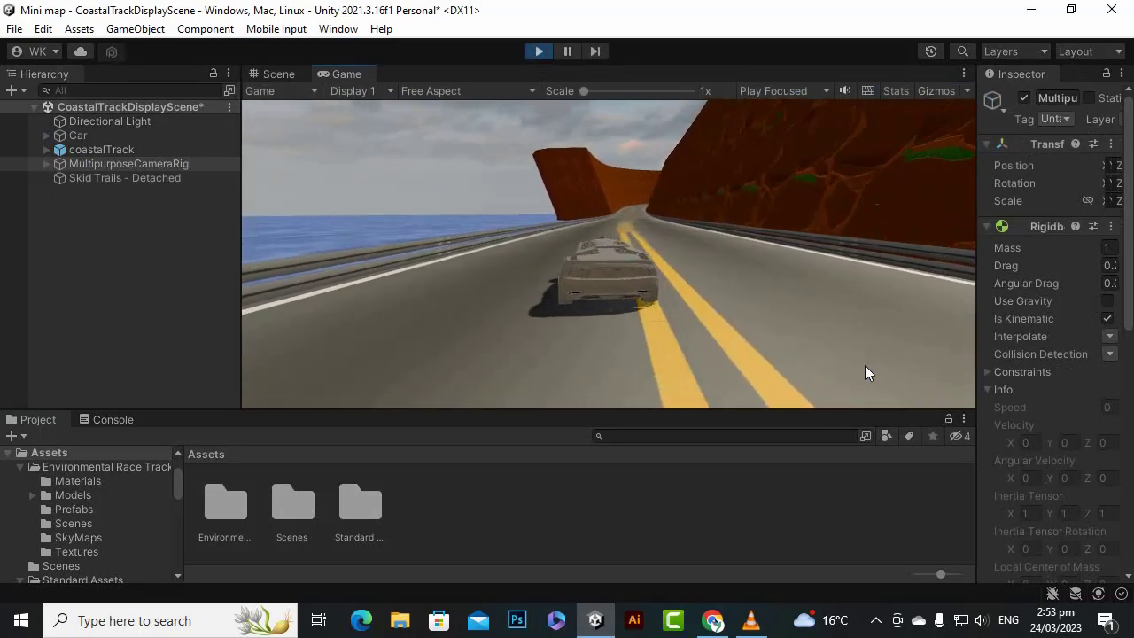
{"action": "key", "text": "s"}
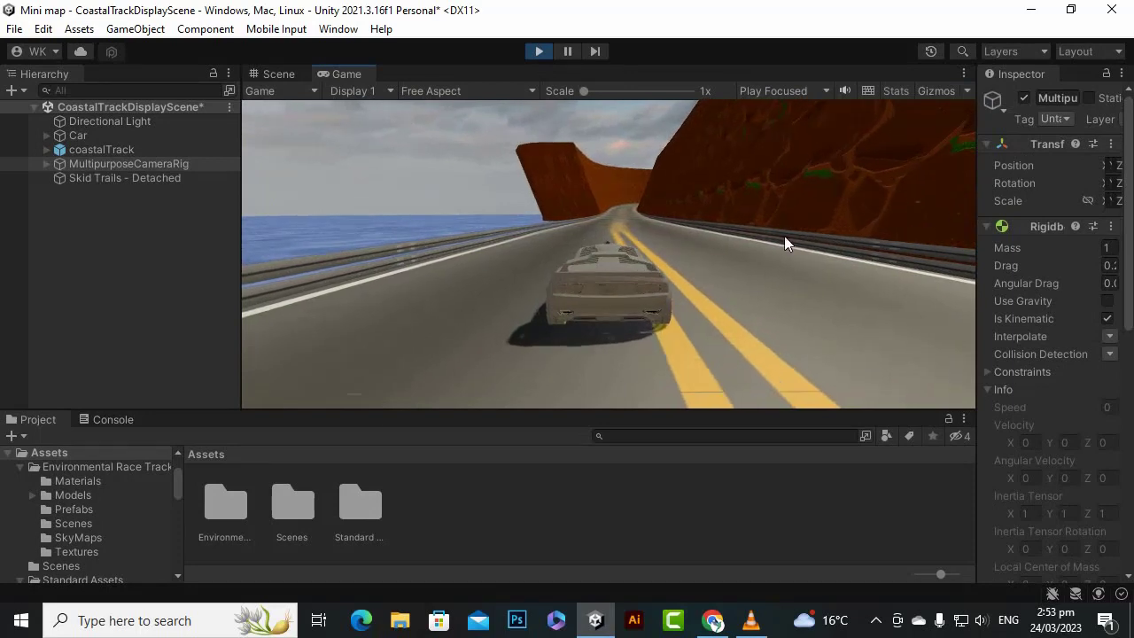
{"action": "left_click", "coordinate": [539, 52]}
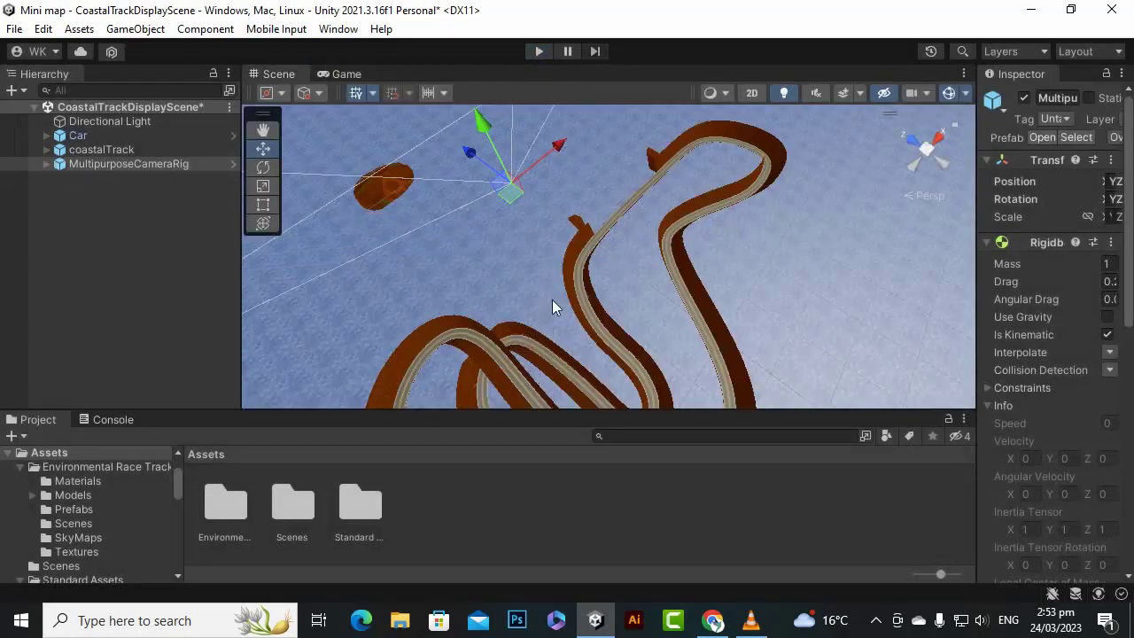
- Expand the coastalTrack object down to its parts and examine the MainRoad mesh from different angles in the Scene view
{"action": "scroll", "coordinate": [552, 299], "scroll_direction": "down", "scroll_amount": 2}
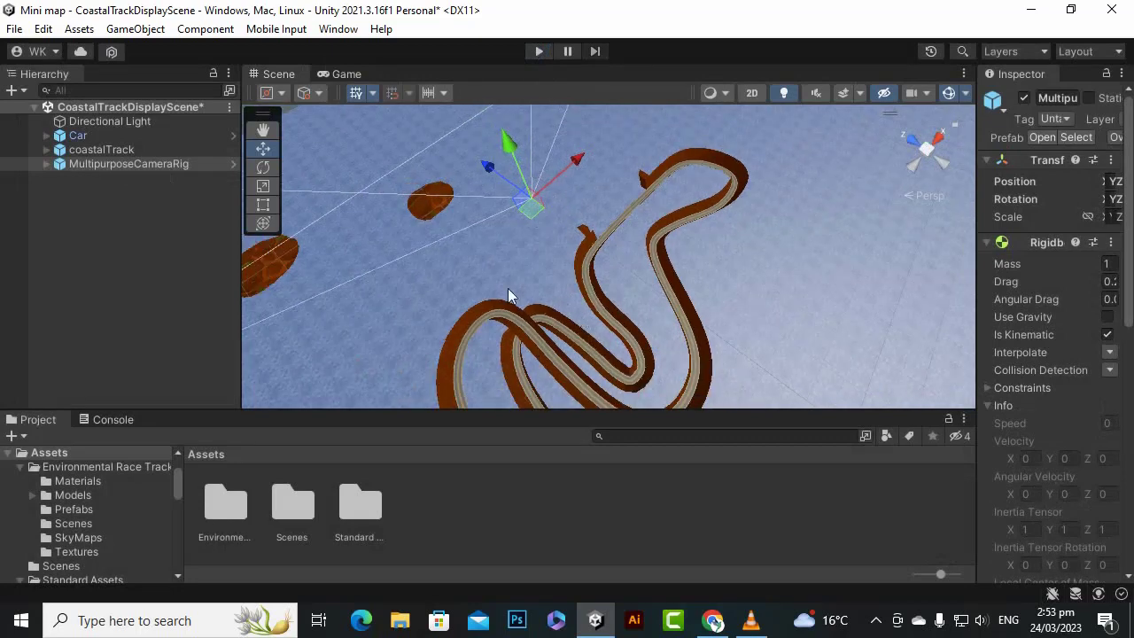
{"action": "left_click", "coordinate": [205, 263]}
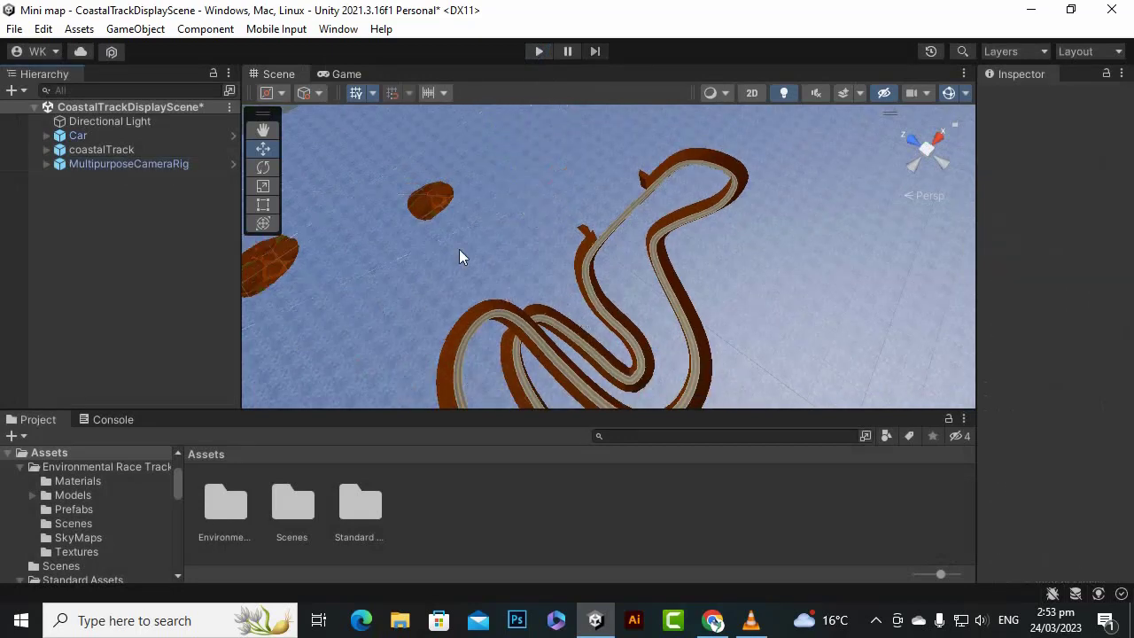
{"action": "scroll", "coordinate": [469, 264], "scroll_direction": "down", "scroll_amount": 2}
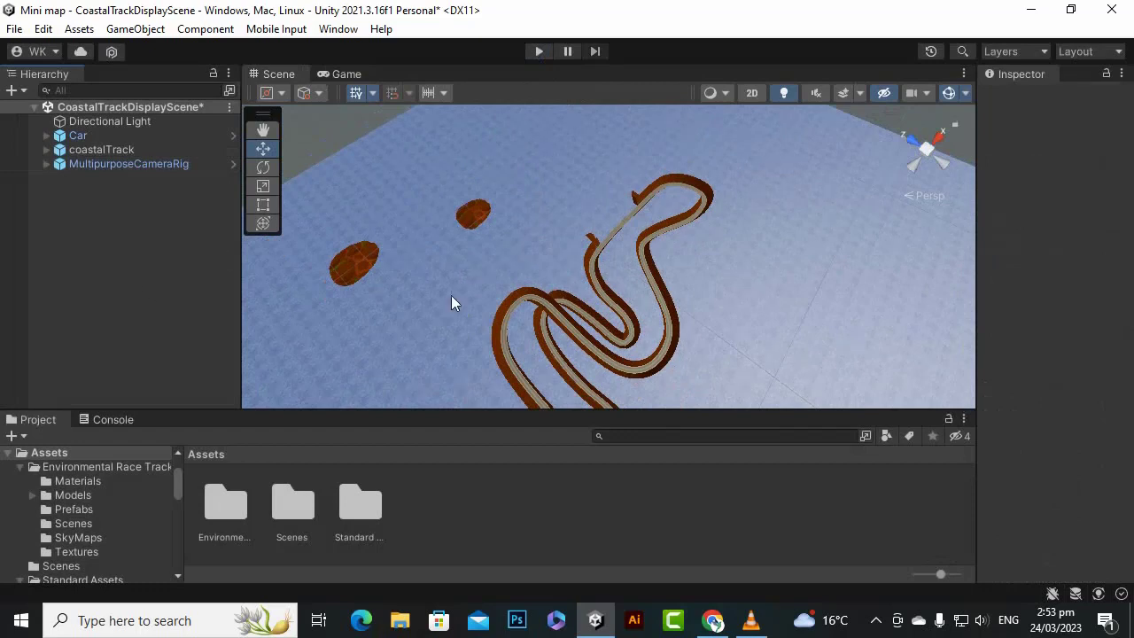
{"action": "left_click_drag", "start_coordinate": [455, 408], "coordinate": [451, 422]}
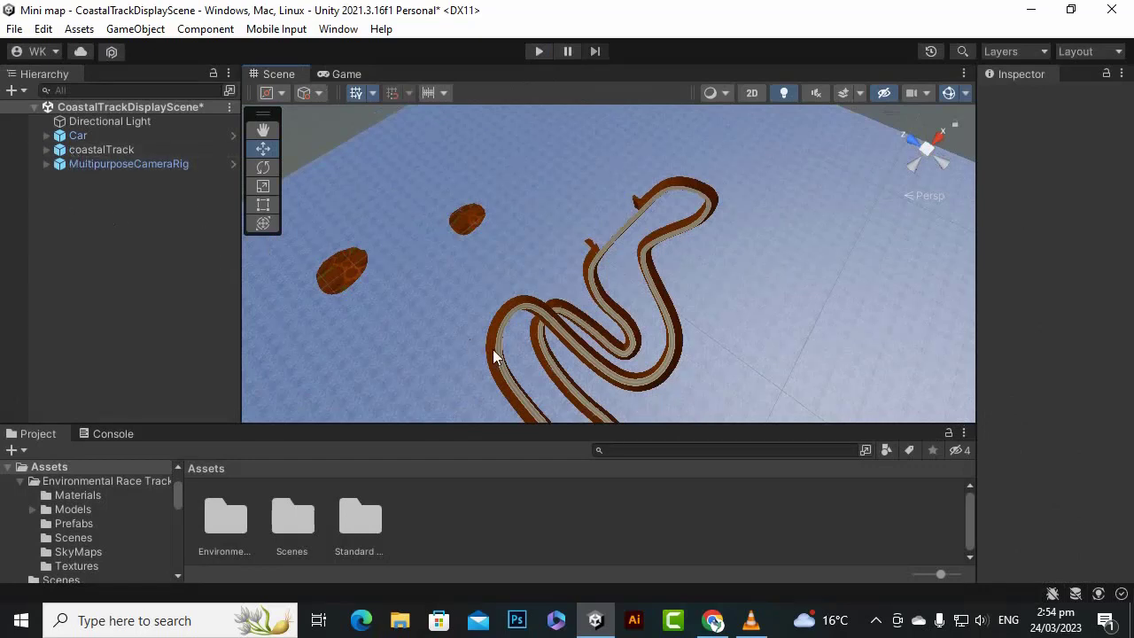
{"action": "left_click", "coordinate": [46, 150]}
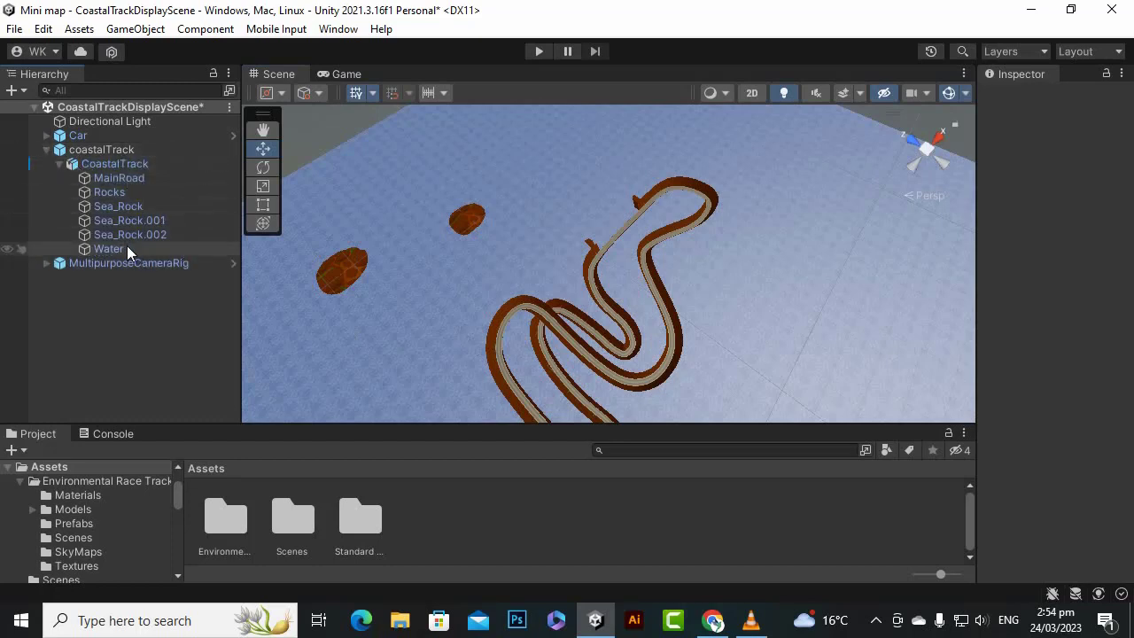
{"action": "left_click", "coordinate": [122, 177]}
{"action": "scroll", "coordinate": [588, 320], "scroll_direction": "up", "scroll_amount": 3}
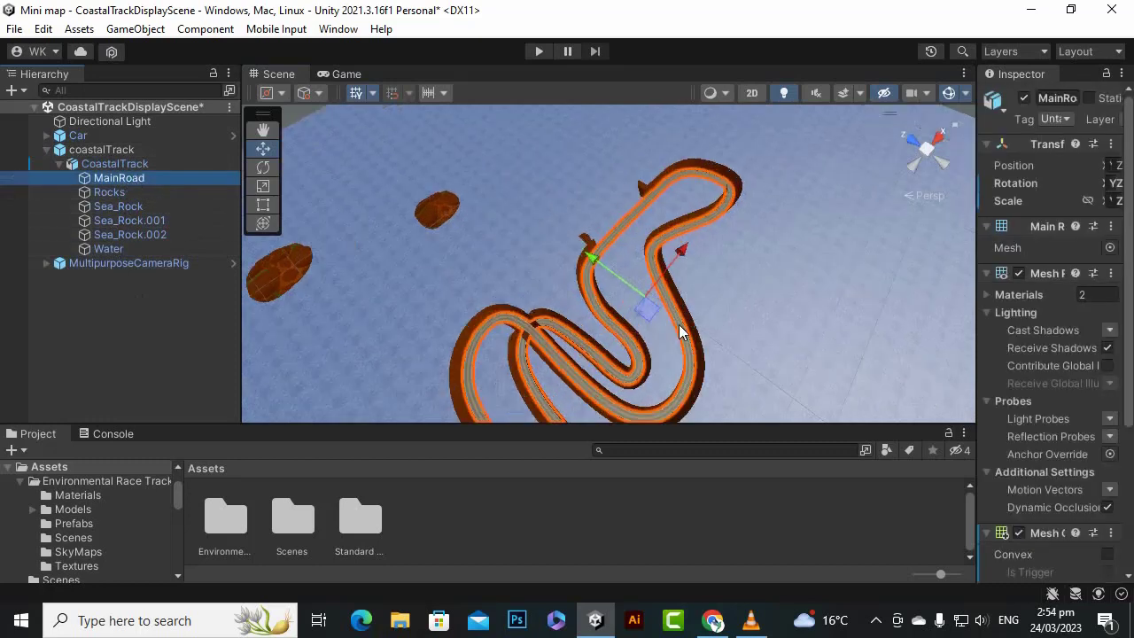
{"action": "key", "text": "f"}
{"action": "scroll", "coordinate": [599, 324], "scroll_direction": "up", "scroll_amount": 3}
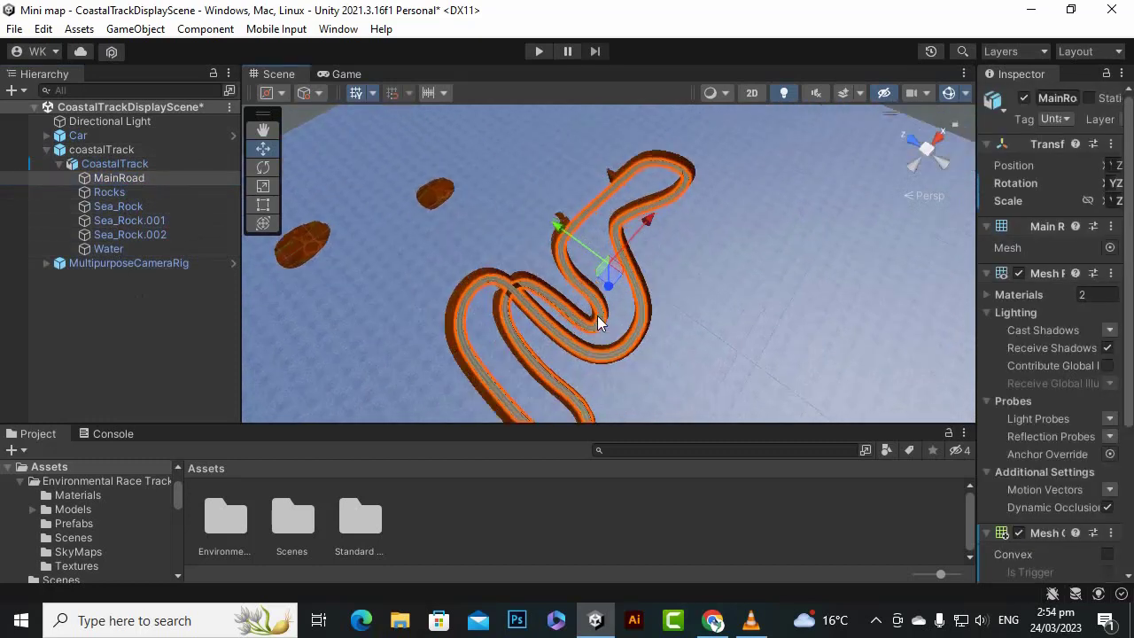
{"action": "left_click_drag", "start_coordinate": [471, 338], "coordinate": [759, 186], "text": "alt"}
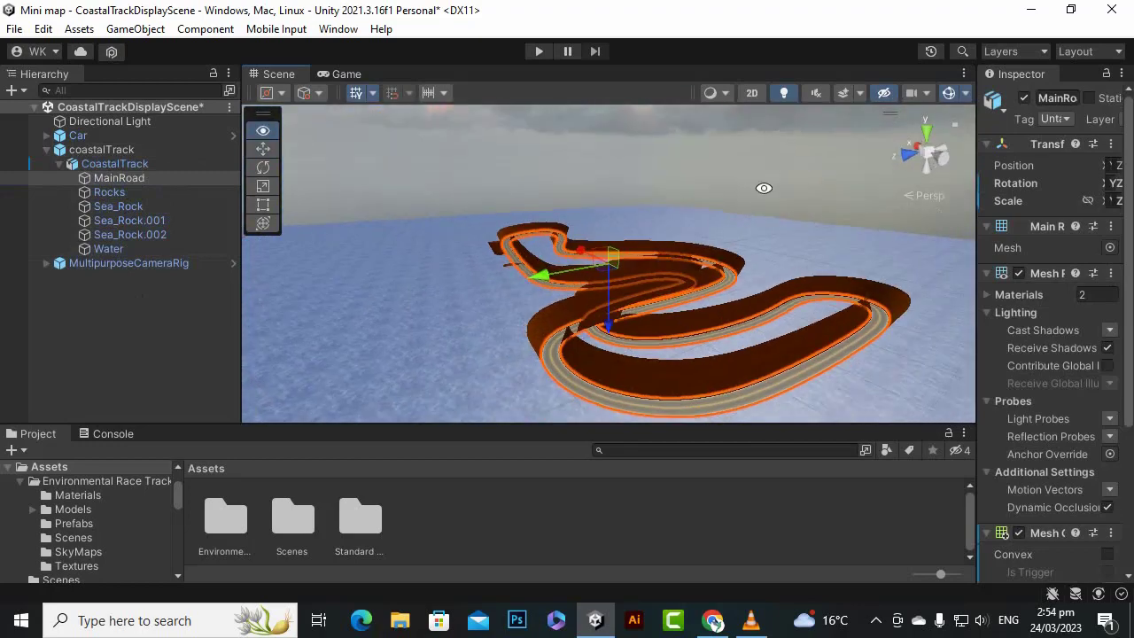
{"action": "left_click_drag", "start_coordinate": [618, 335], "coordinate": [604, 440]}
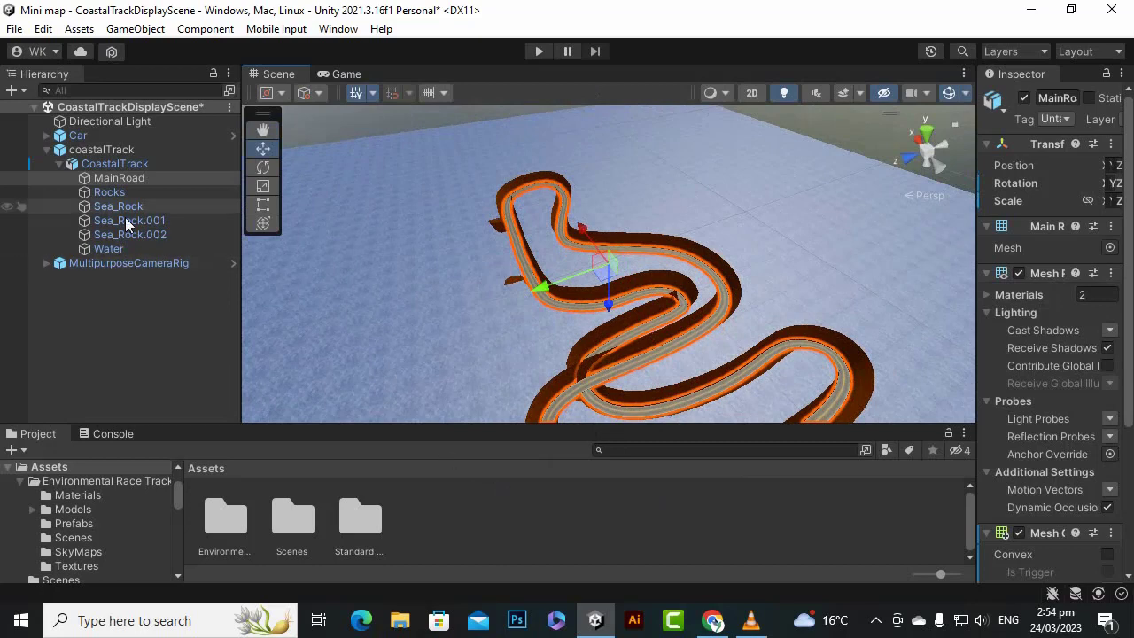
- Completely unpack the top-level coastalTrack prefab
{"action": "left_click", "coordinate": [111, 150]}
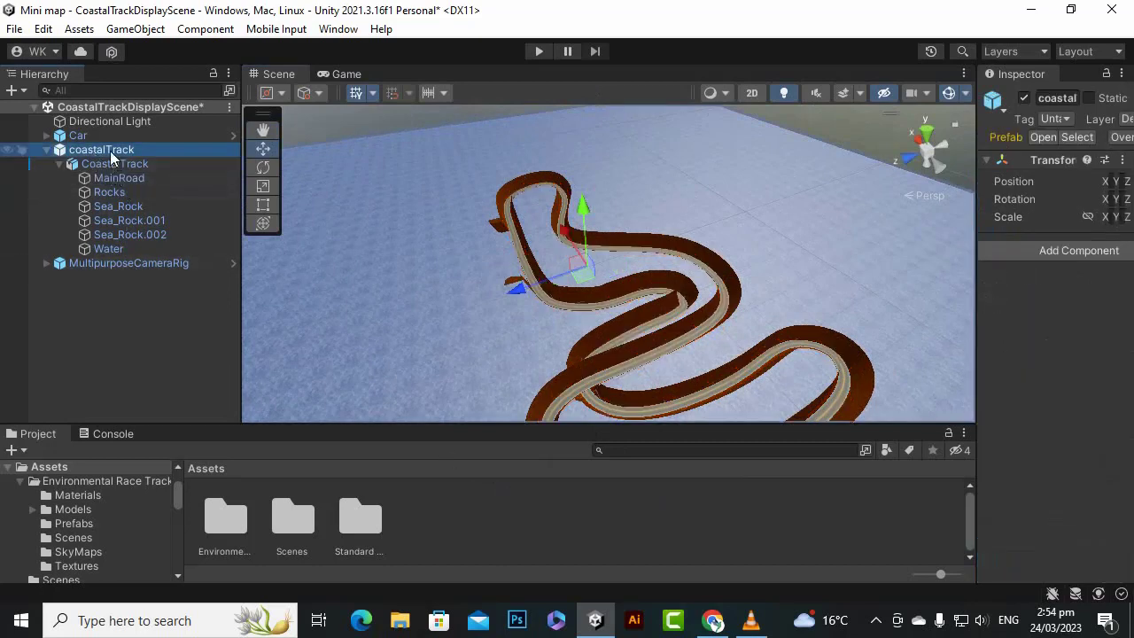
{"action": "right_click", "coordinate": [111, 152]}
{"action": "mouse_move", "coordinate": [190, 270]}
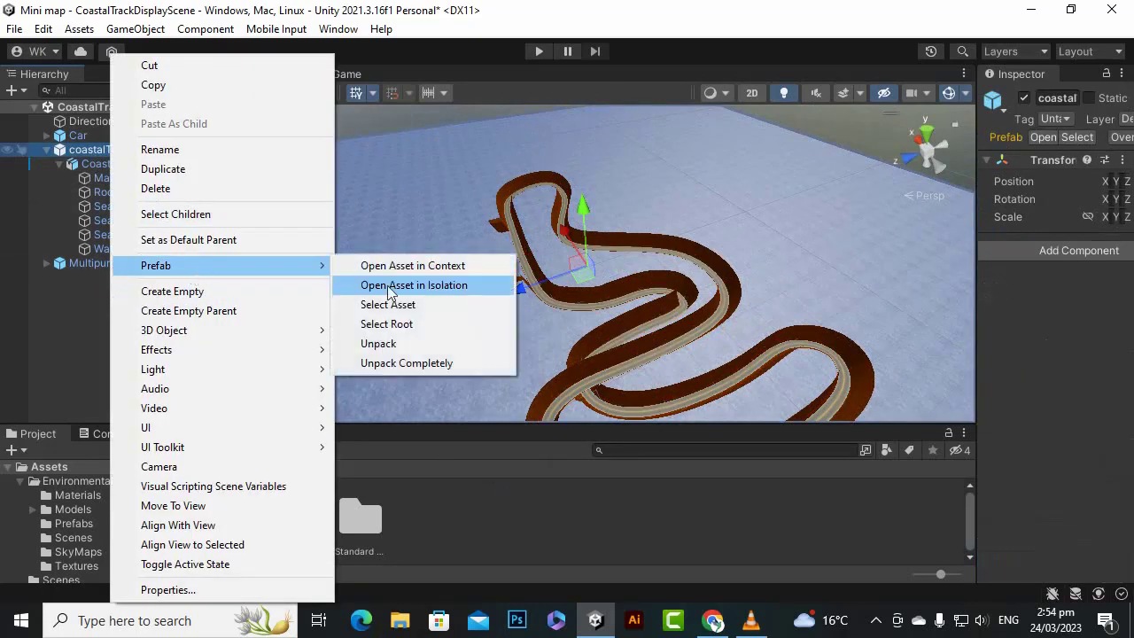
{"action": "left_click", "coordinate": [414, 370]}
{"action": "left_click", "coordinate": [136, 316]}
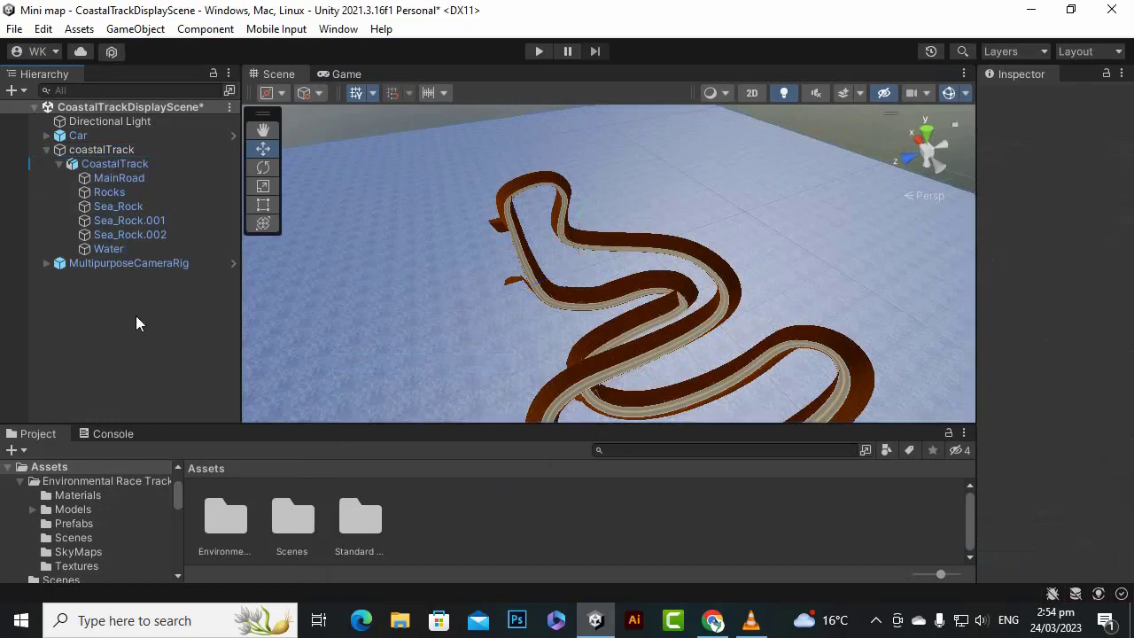
- Unpack the nested CoastalTrack model prefab so that its parts become regular scene objects
{"action": "right_click", "coordinate": [111, 166]}
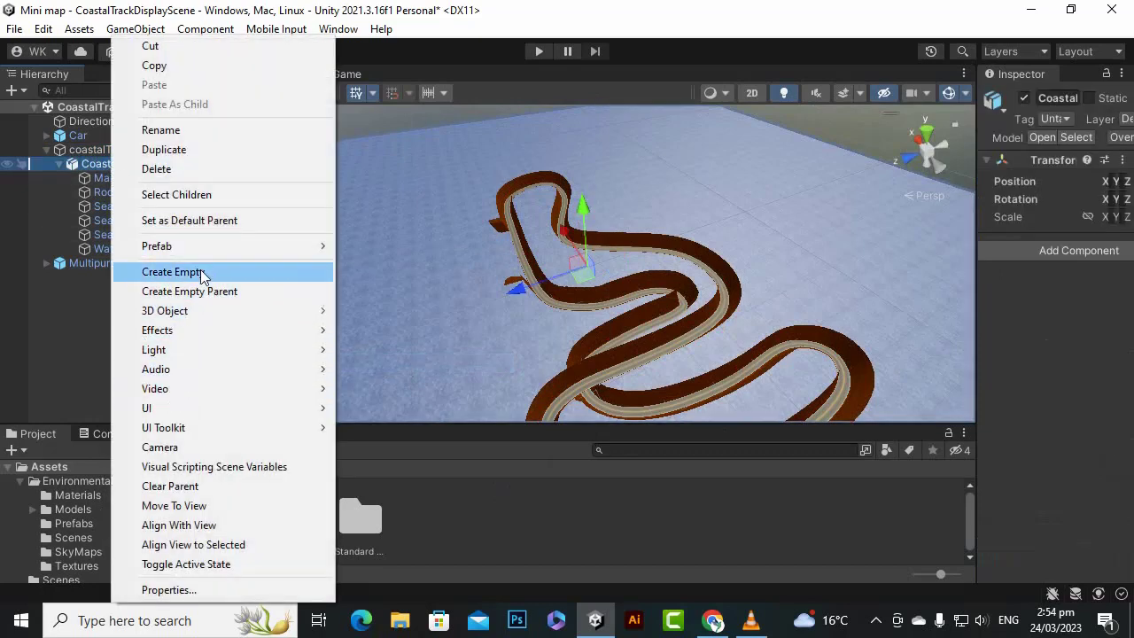
{"action": "mouse_move", "coordinate": [201, 246]}
{"action": "left_click", "coordinate": [420, 326]}
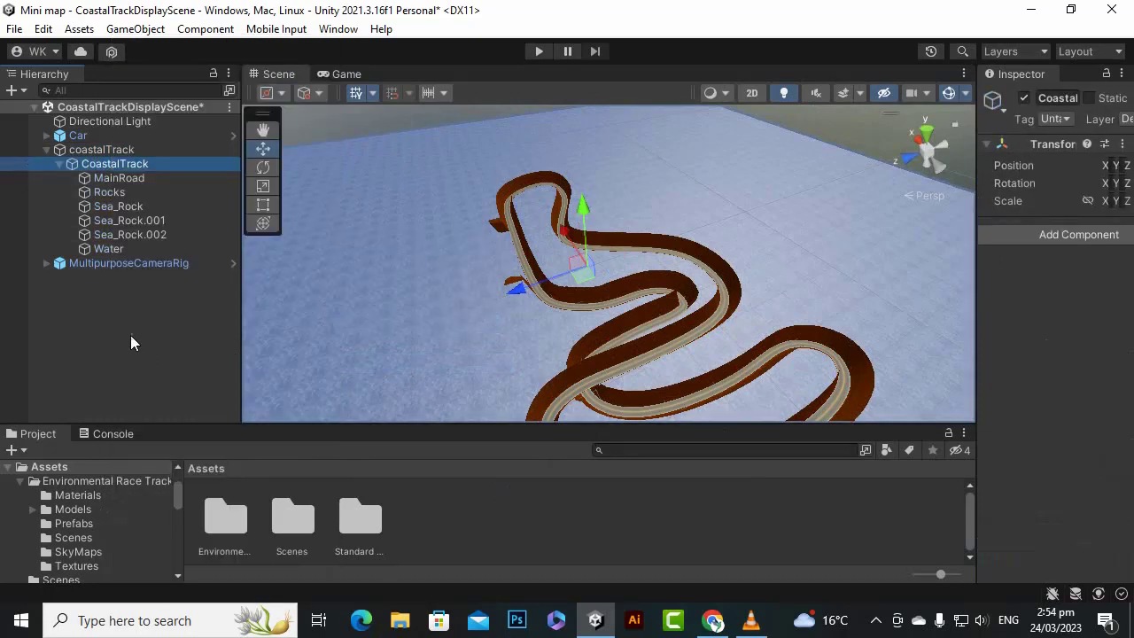
{"action": "left_click", "coordinate": [131, 335]}
{"action": "left_click", "coordinate": [45, 149]}
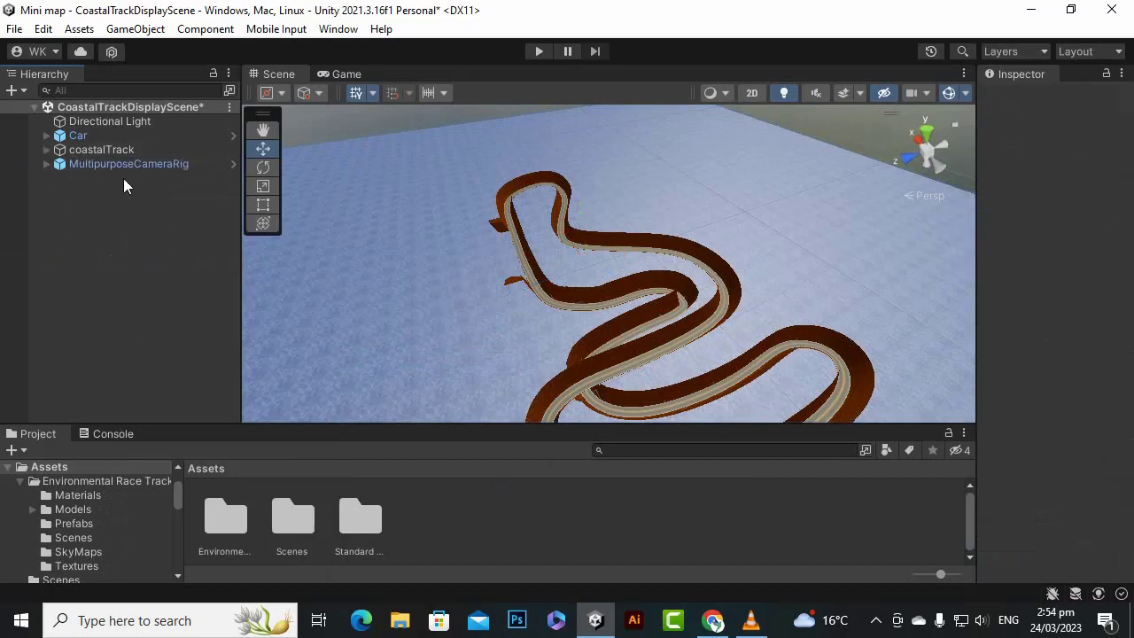
{"action": "left_click", "coordinate": [45, 149]}
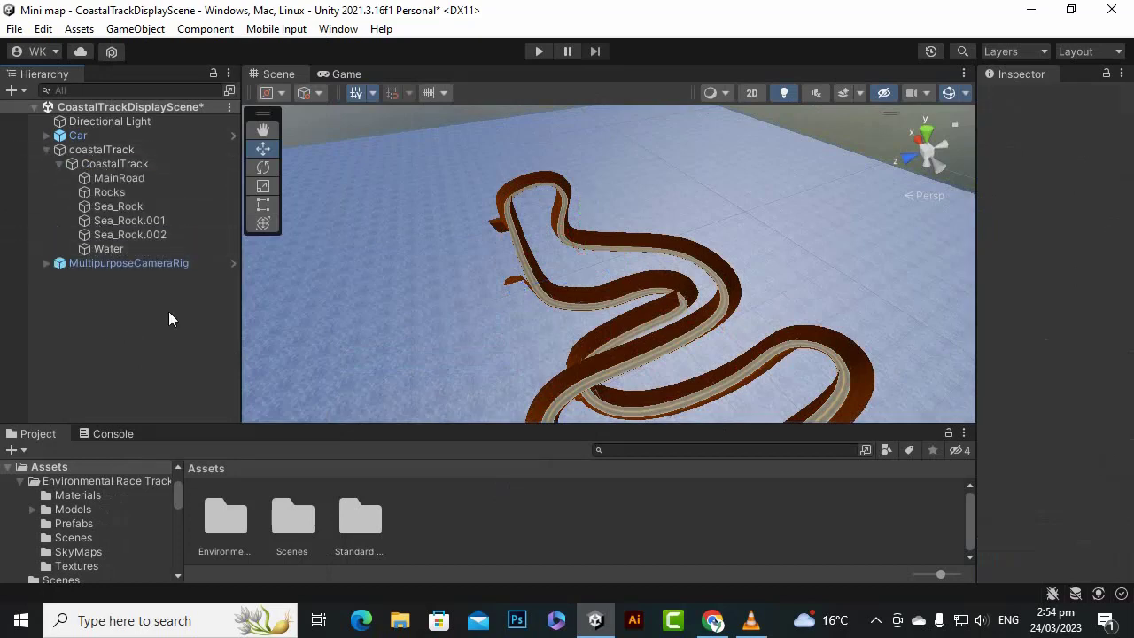
- Duplicate the MainRoad object and rename the copy MiniMapMainRoad
{"action": "left_click", "coordinate": [133, 179]}
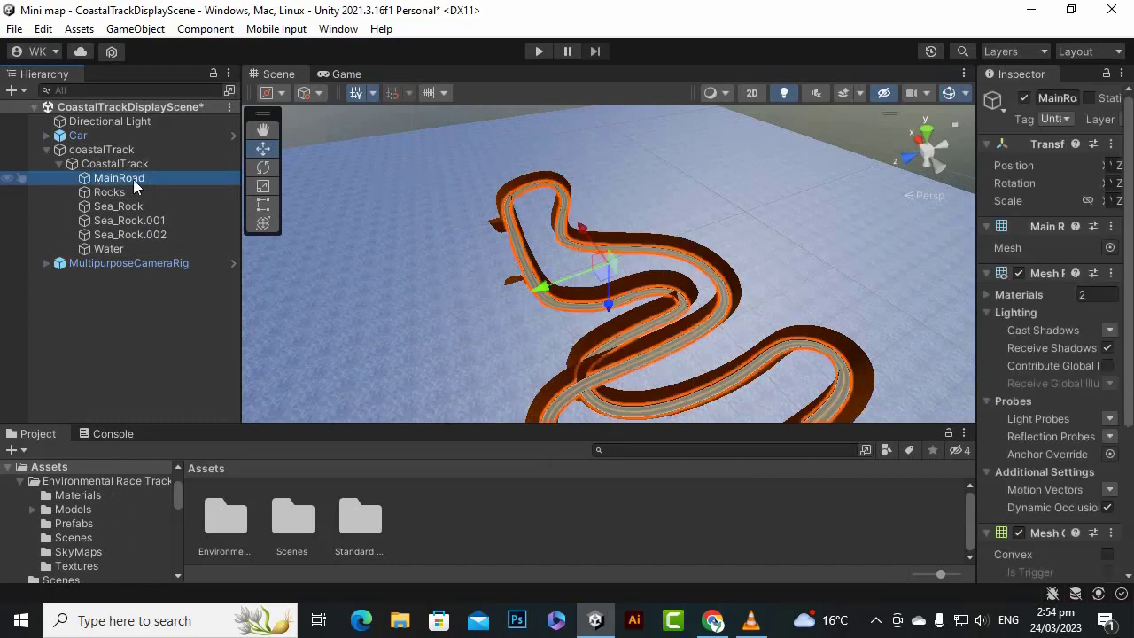
{"action": "key", "text": "ctrl+d"}
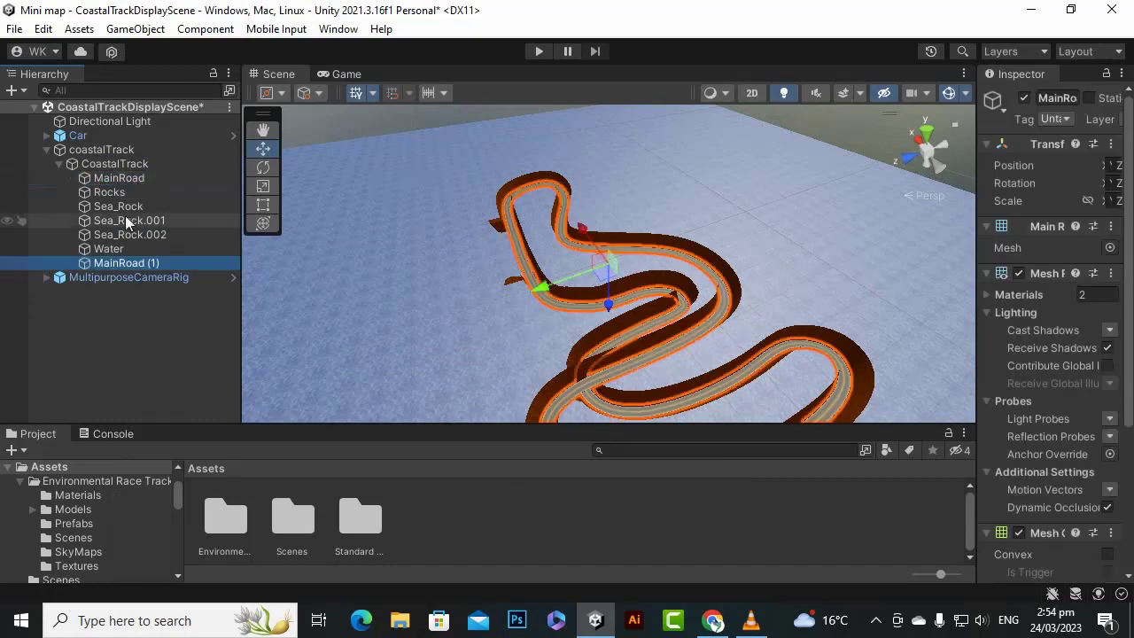
{"action": "right_click", "coordinate": [174, 265]}
{"action": "left_click", "coordinate": [286, 135]}
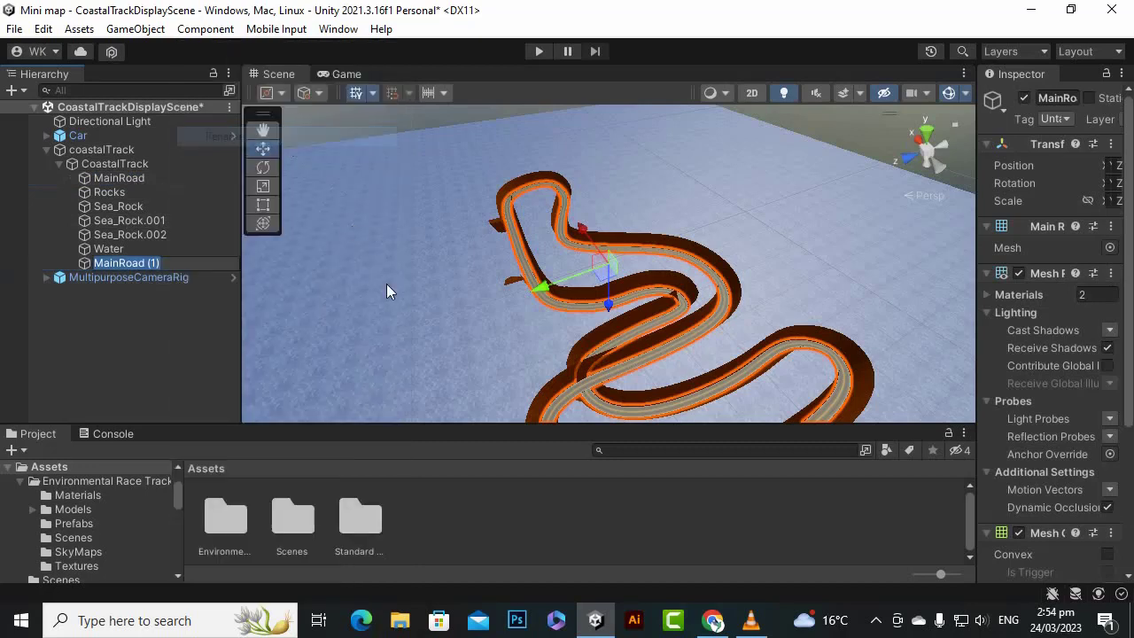
{"action": "key", "text": "End"}
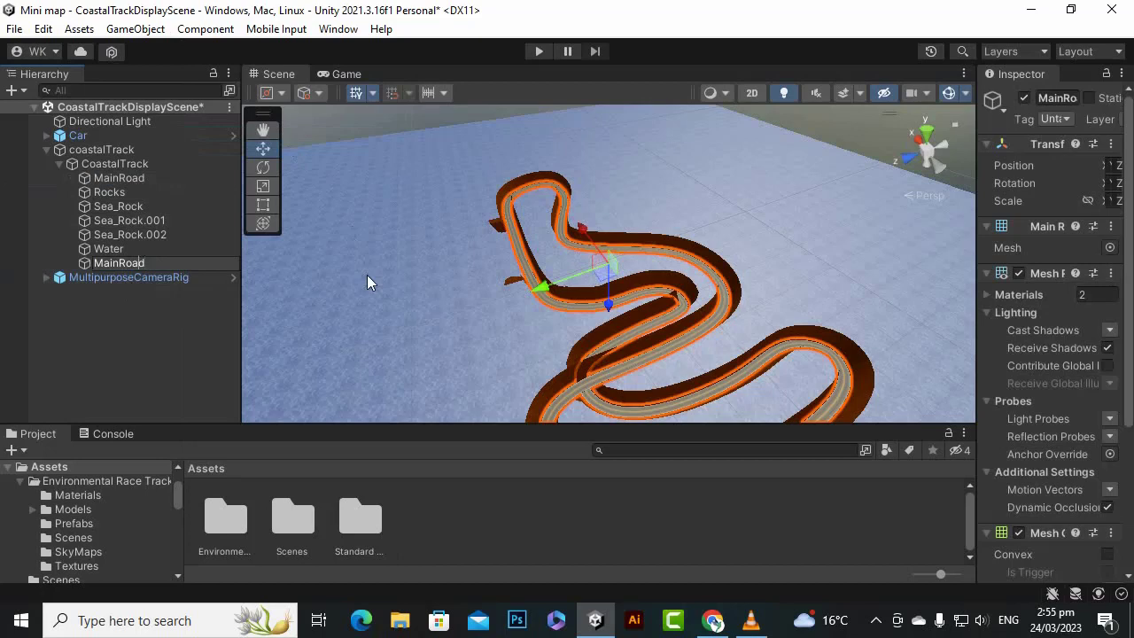
{"action": "type", "text": "MiniMap"}
{"action": "key", "text": "Return"}
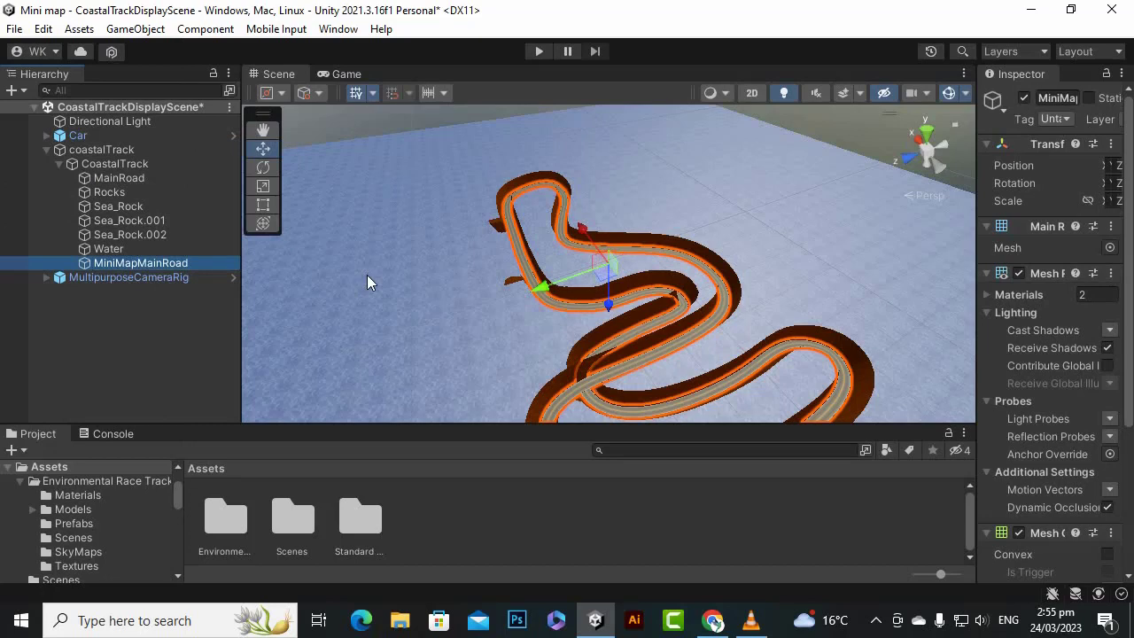
- Add a new Camera object at the root level of the scene
{"action": "left_click", "coordinate": [142, 322]}
{"action": "right_click", "coordinate": [114, 320]}
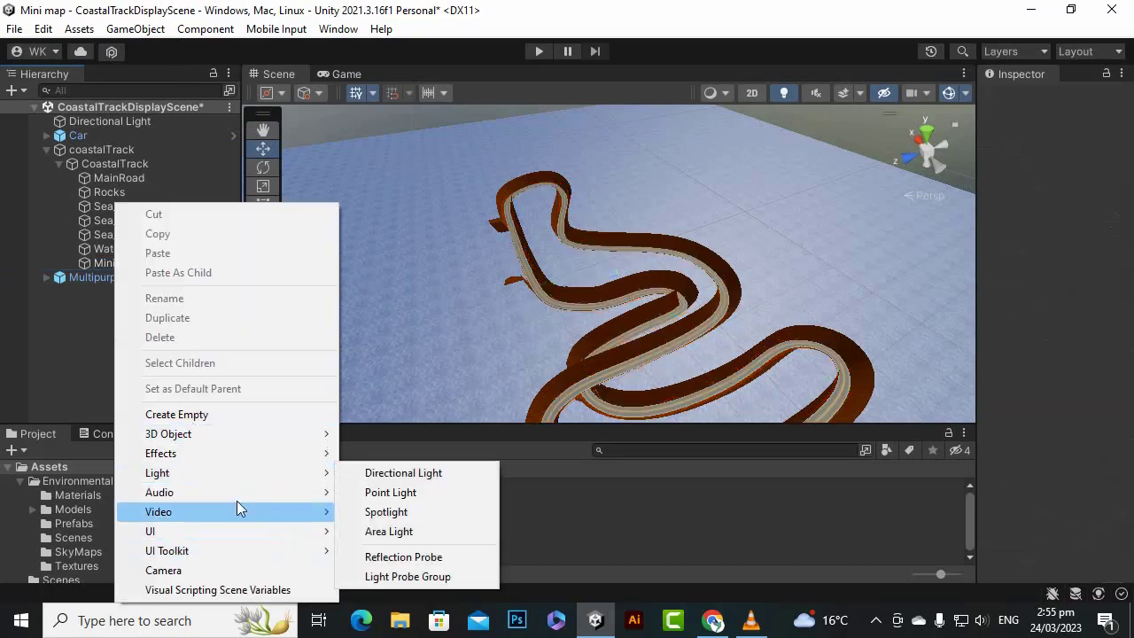
{"action": "left_click", "coordinate": [246, 570]}
{"action": "left_click", "coordinate": [120, 341]}
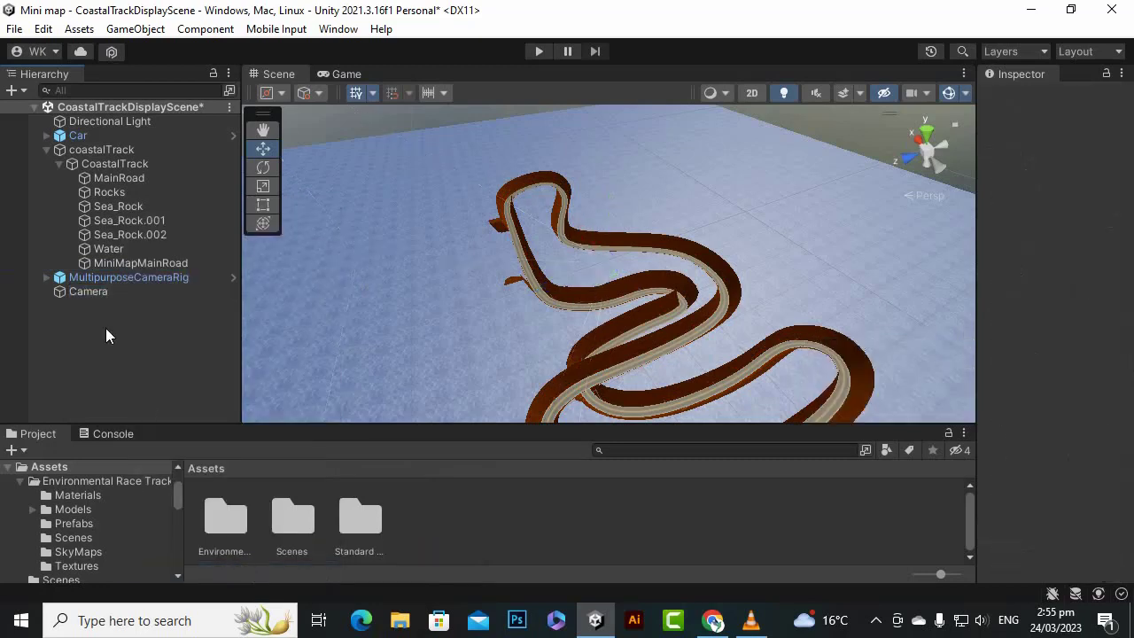
- Rename the new Camera object MiniMapCamera
{"action": "left_click", "coordinate": [102, 291]}
{"action": "right_click", "coordinate": [111, 293]}
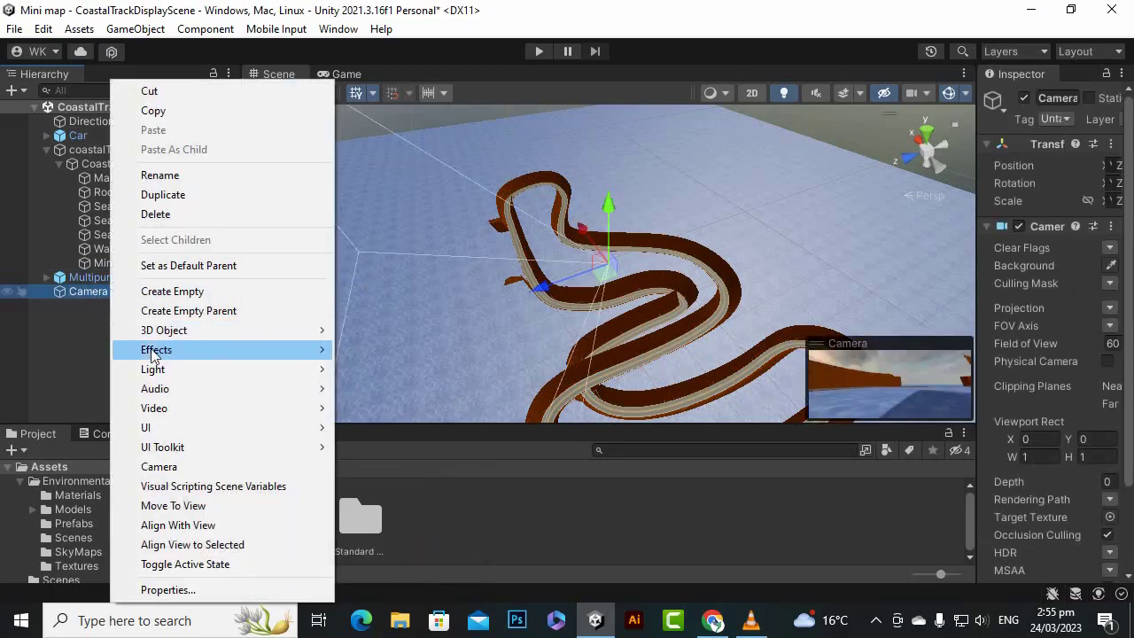
{"action": "left_click", "coordinate": [197, 175]}
{"action": "key", "text": "Left"}
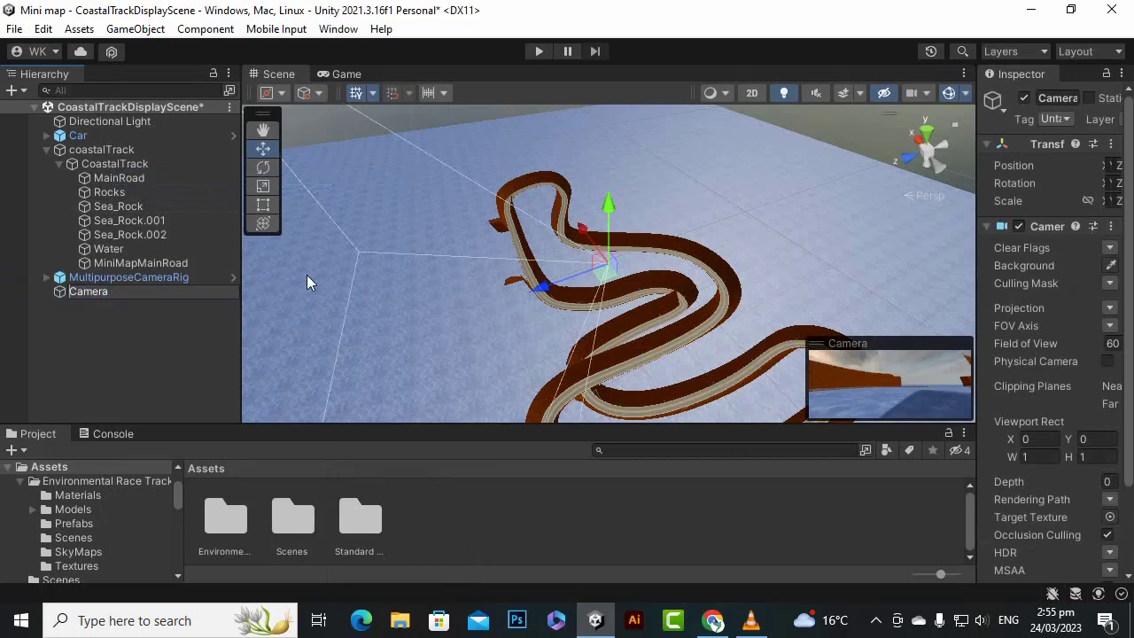
{"action": "type", "text": "MiniMa"}
{"action": "type", "text": "p"}
{"action": "key", "text": "Return"}
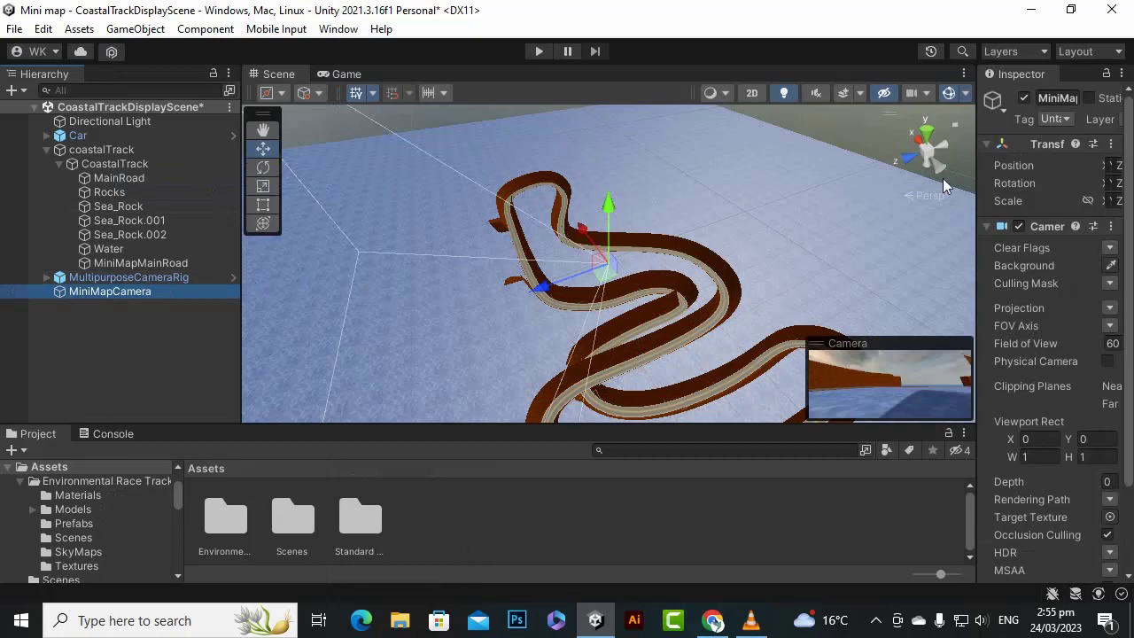
- Widen the Inspector and add a new layer named MiniMap as User Layer 3
{"action": "left_click_drag", "start_coordinate": [974, 174], "coordinate": [902, 183]}
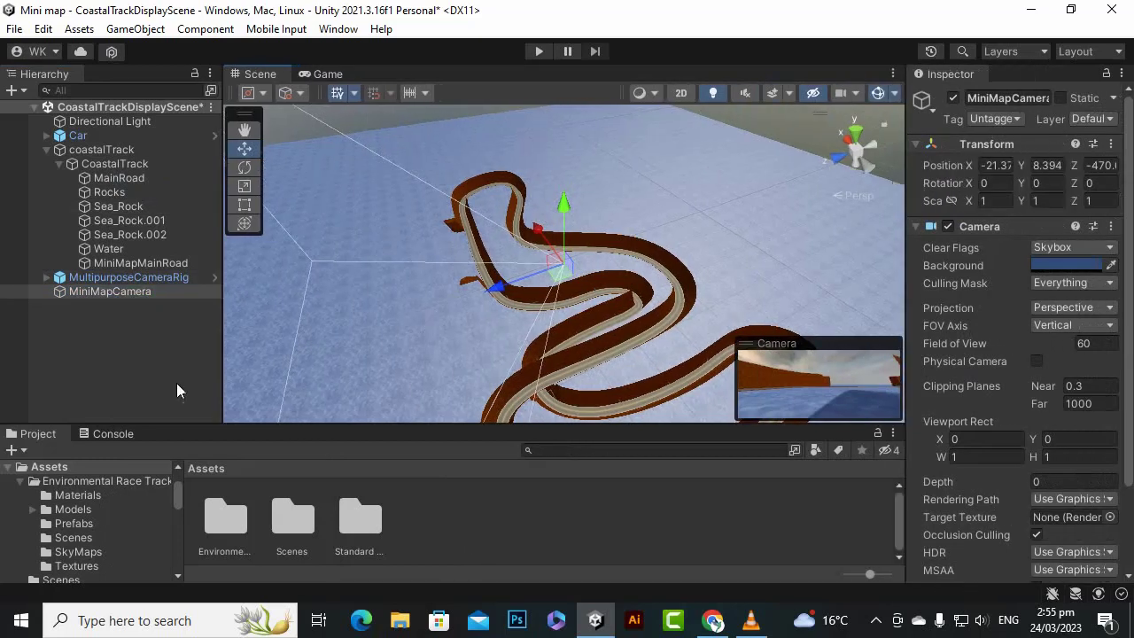
{"action": "left_click", "coordinate": [112, 266]}
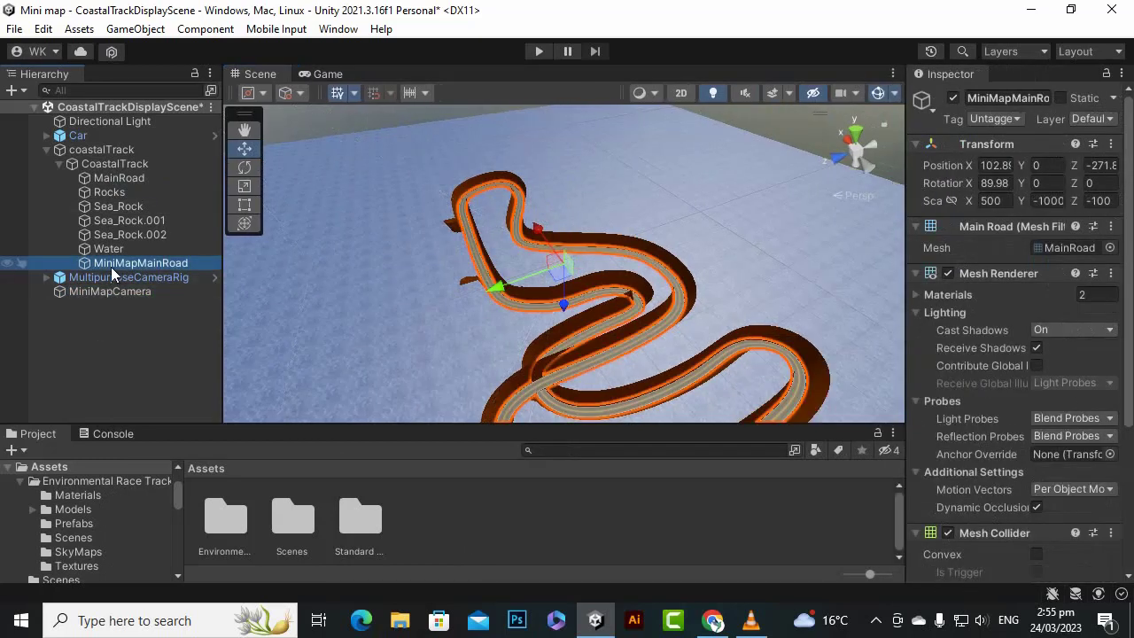
{"action": "left_click_drag", "start_coordinate": [905, 191], "coordinate": [812, 191]}
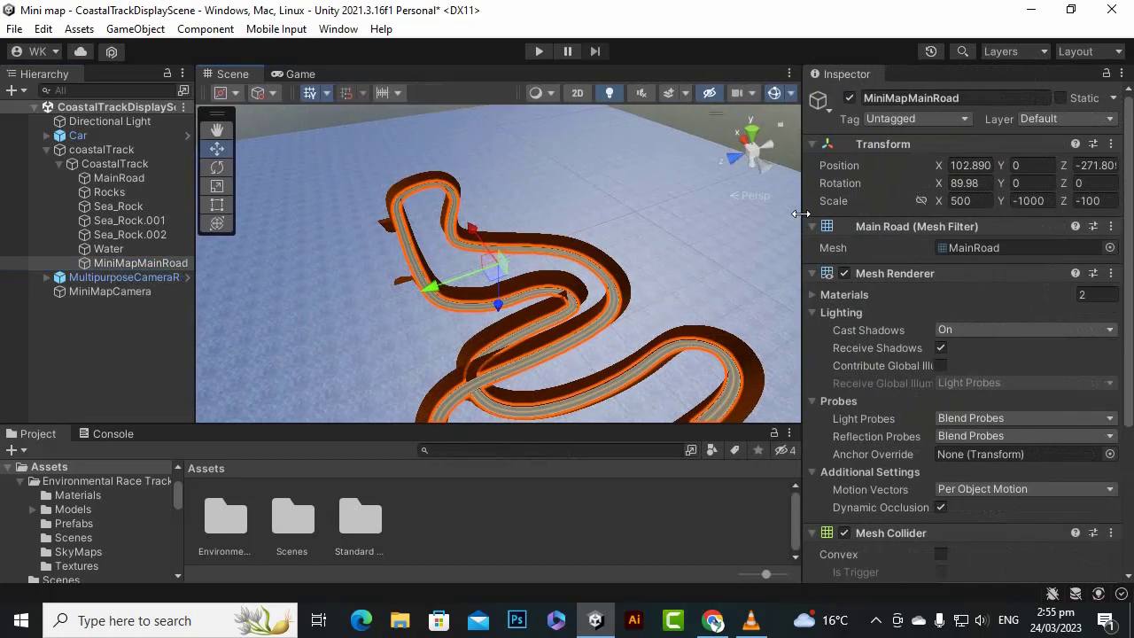
{"action": "left_click_drag", "start_coordinate": [222, 245], "coordinate": [196, 244]}
{"action": "left_click", "coordinate": [139, 265]}
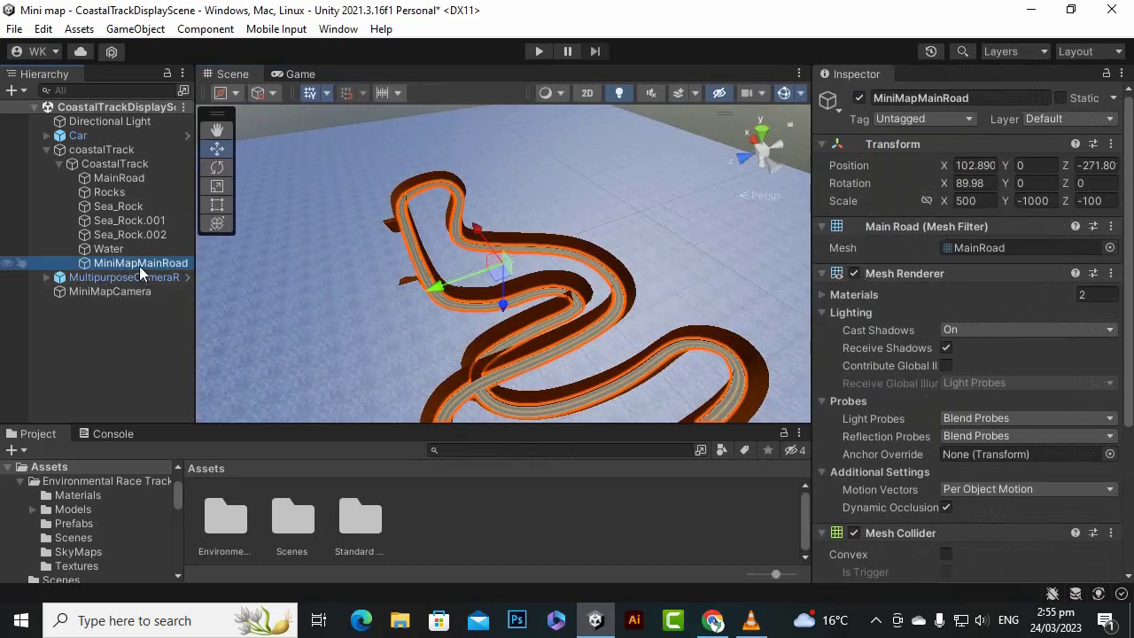
{"action": "left_click", "coordinate": [1052, 121]}
{"action": "left_click", "coordinate": [1032, 241]}
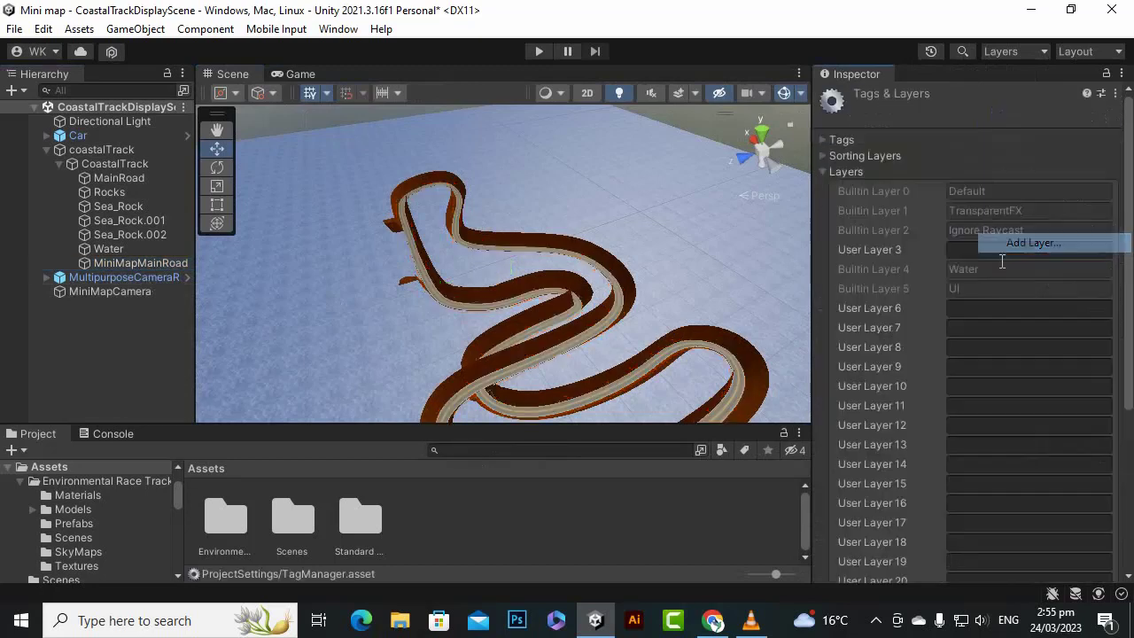
{"action": "left_click", "coordinate": [982, 252]}
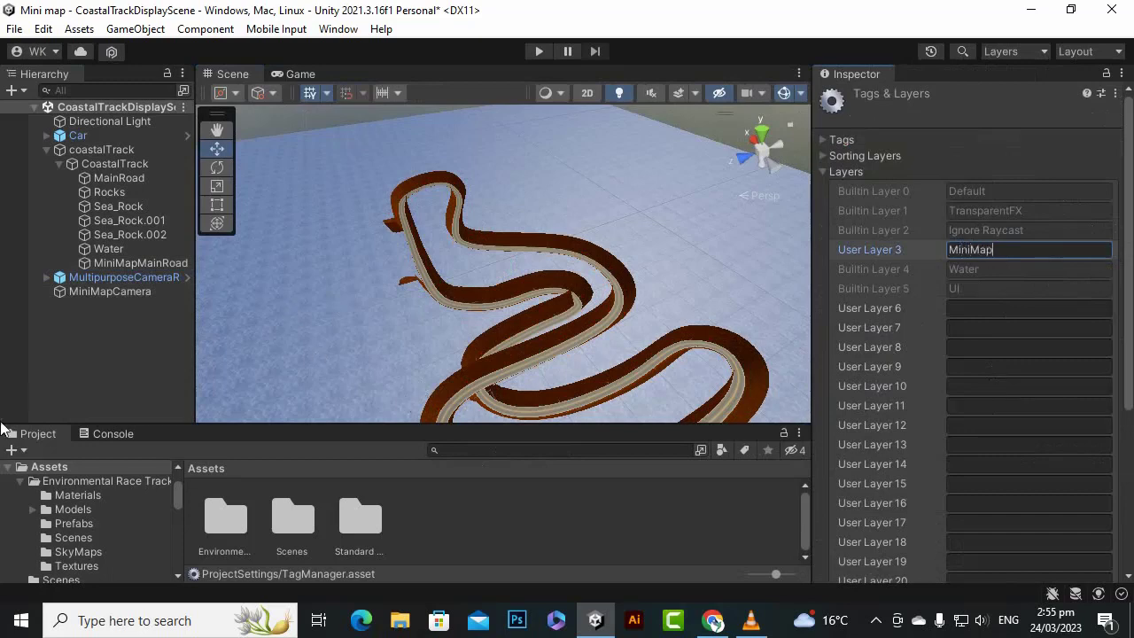
{"action": "left_click", "coordinate": [95, 367]}
- Assign the MiniMapMainRoad object to the MiniMap layer
{"action": "left_click", "coordinate": [146, 262]}
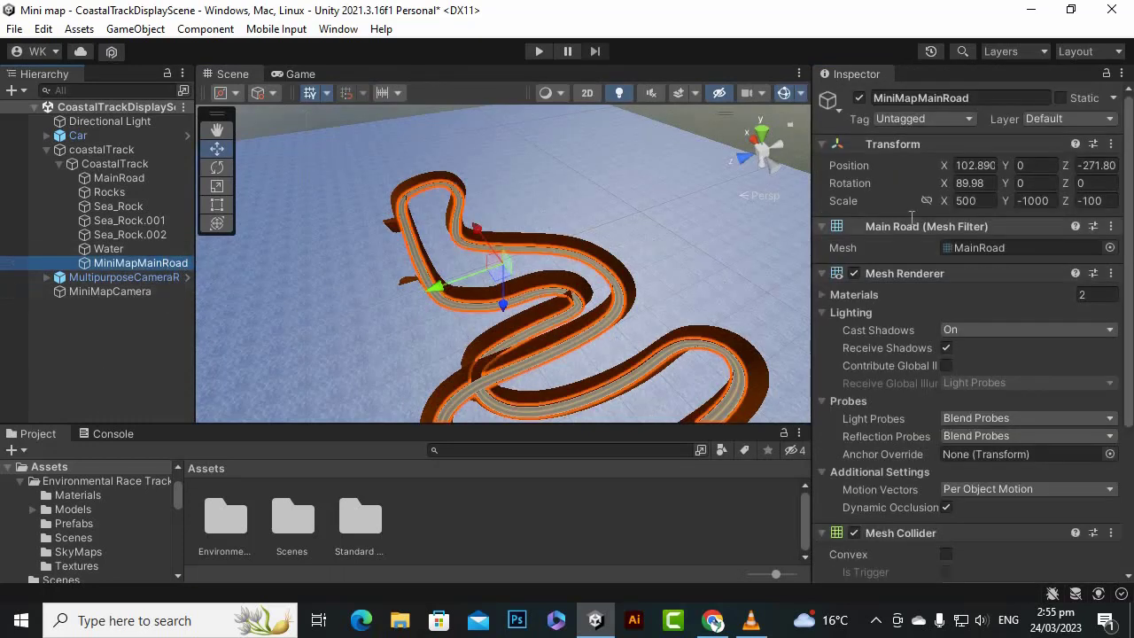
{"action": "left_click", "coordinate": [1098, 120]}
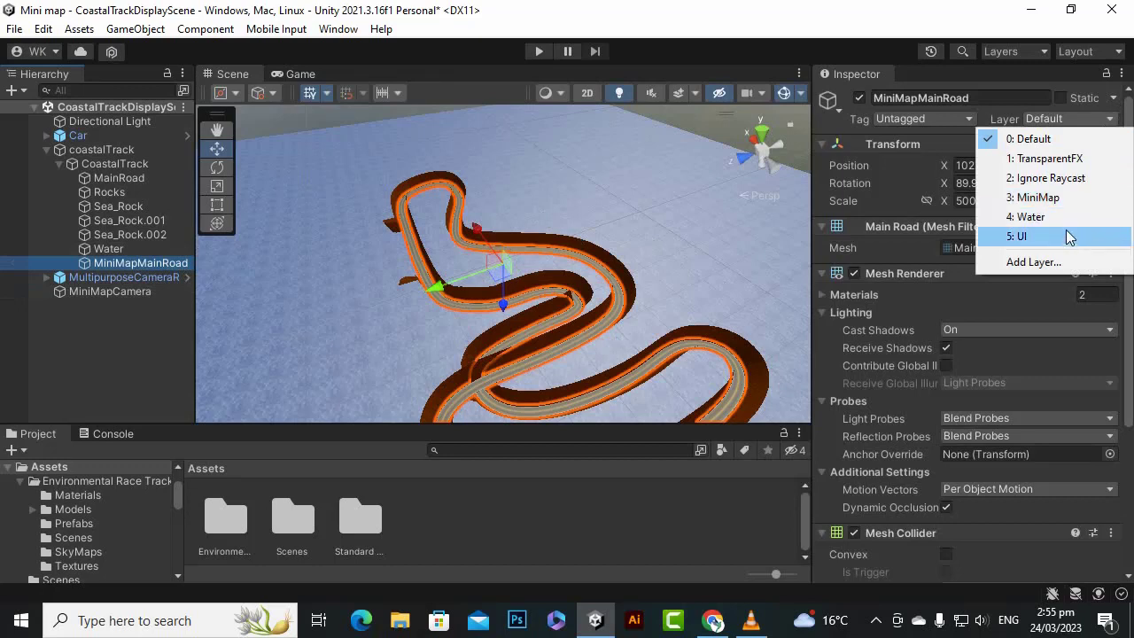
{"action": "left_click", "coordinate": [1070, 196]}
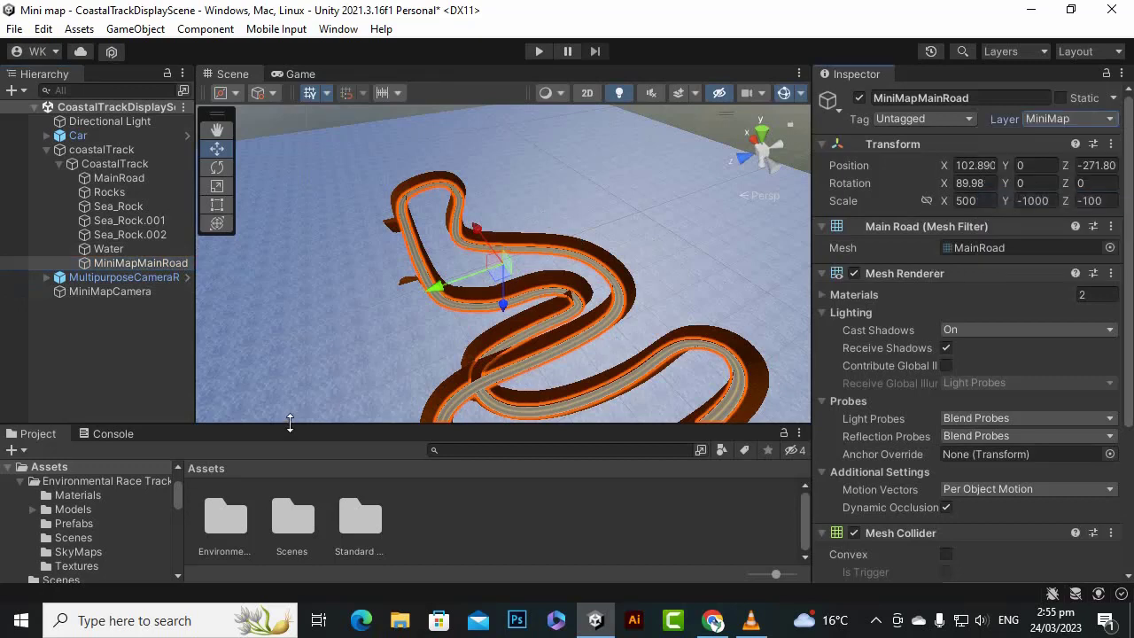
- Examine what the MiniMapCamera shows in the Game view and compare its settings with those of MiniMapMainRoad
{"action": "left_click", "coordinate": [133, 293]}
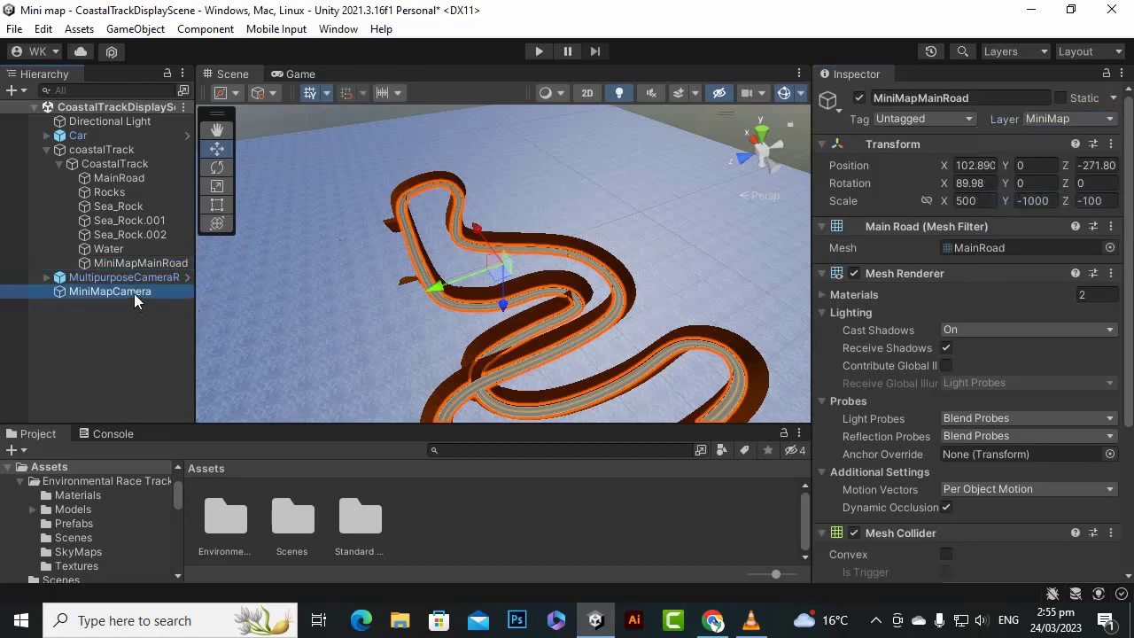
{"action": "left_click", "coordinate": [299, 74]}
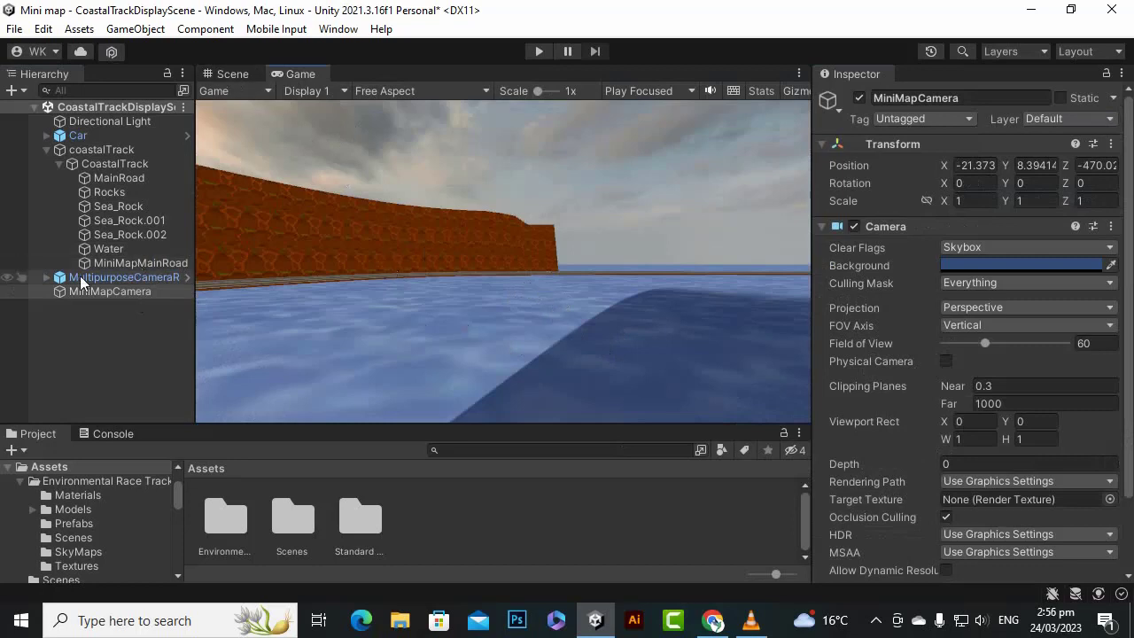
{"action": "left_click", "coordinate": [112, 323]}
{"action": "left_click", "coordinate": [94, 295]}
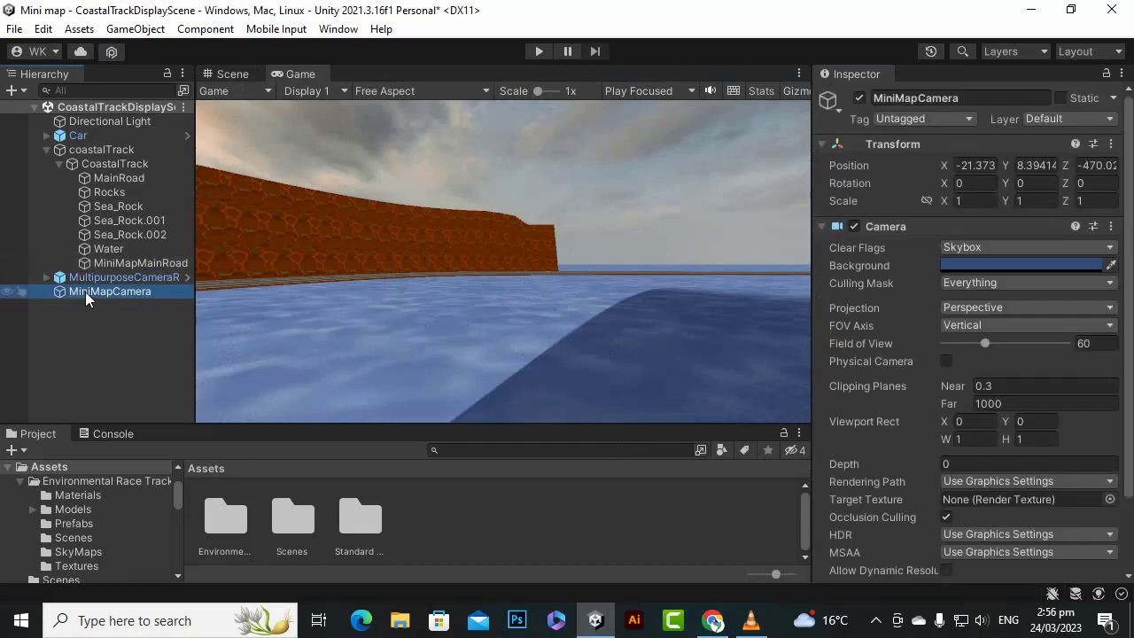
{"action": "left_click", "coordinate": [143, 331]}
{"action": "left_click", "coordinate": [129, 292]}
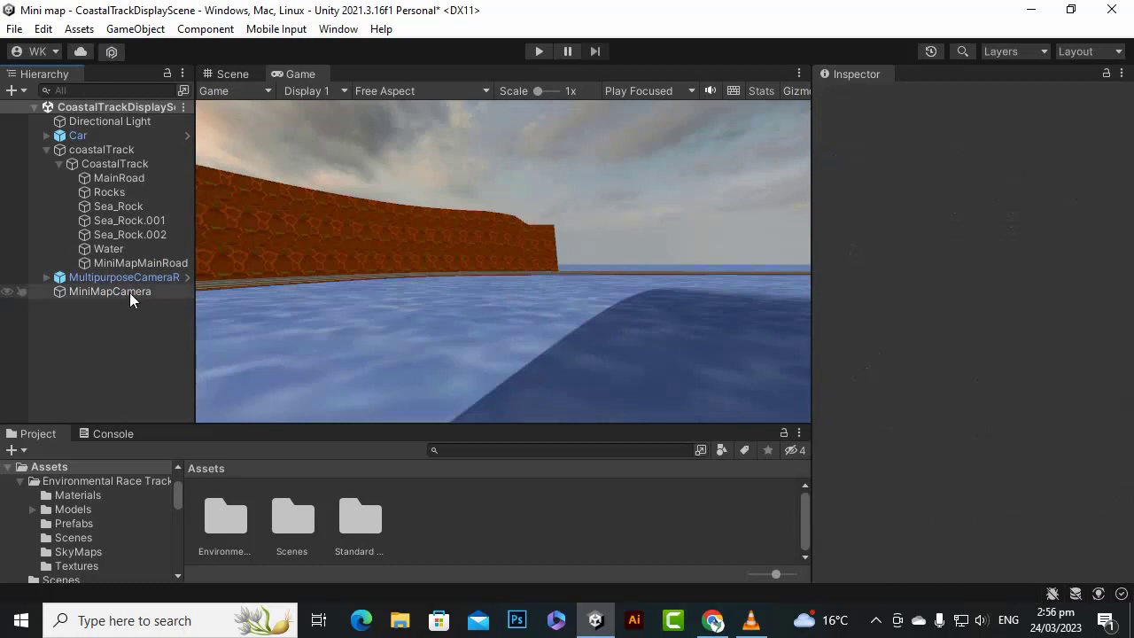
{"action": "left_click", "coordinate": [127, 264]}
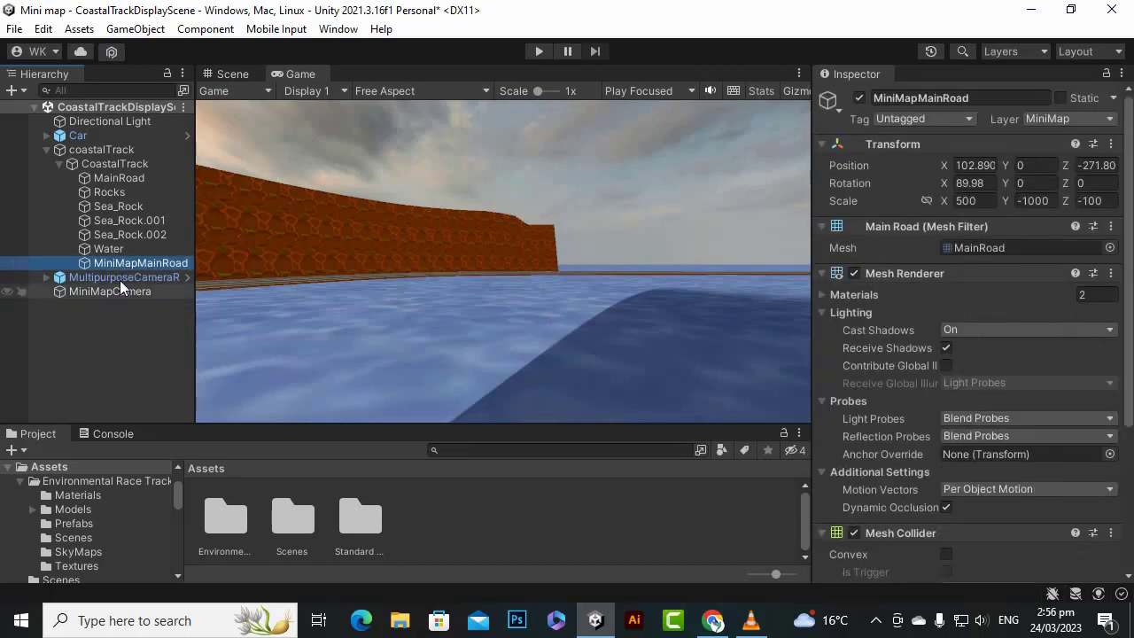
{"action": "left_click", "coordinate": [116, 292]}
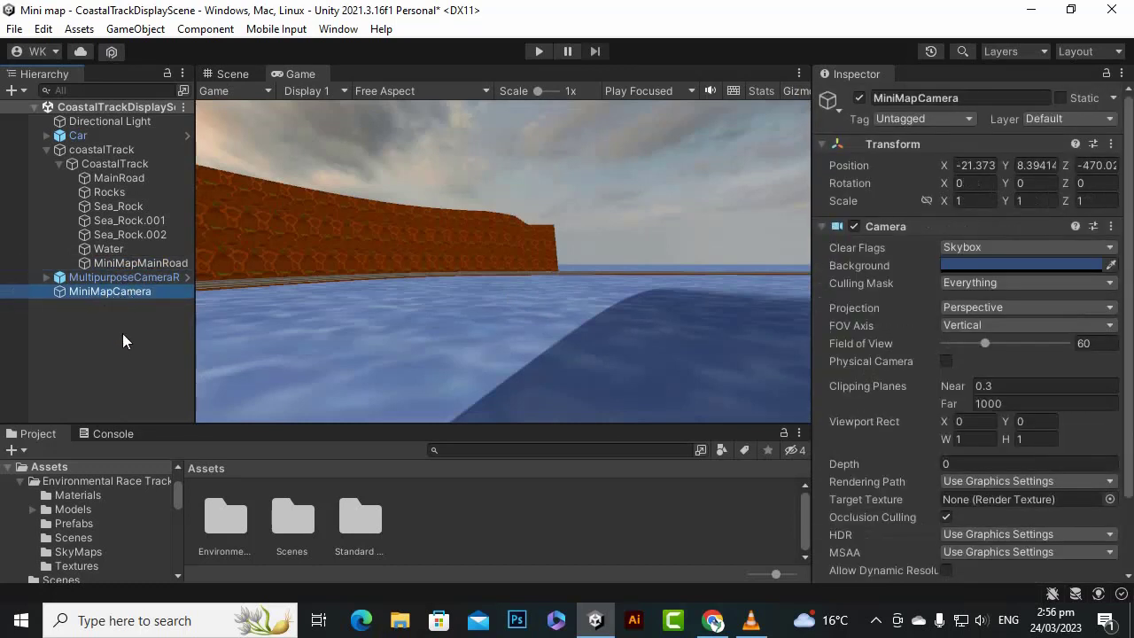
- Switch the Scene view to a top-down view of the track and align the MiniMapCamera with it
{"action": "left_click", "coordinate": [232, 73]}
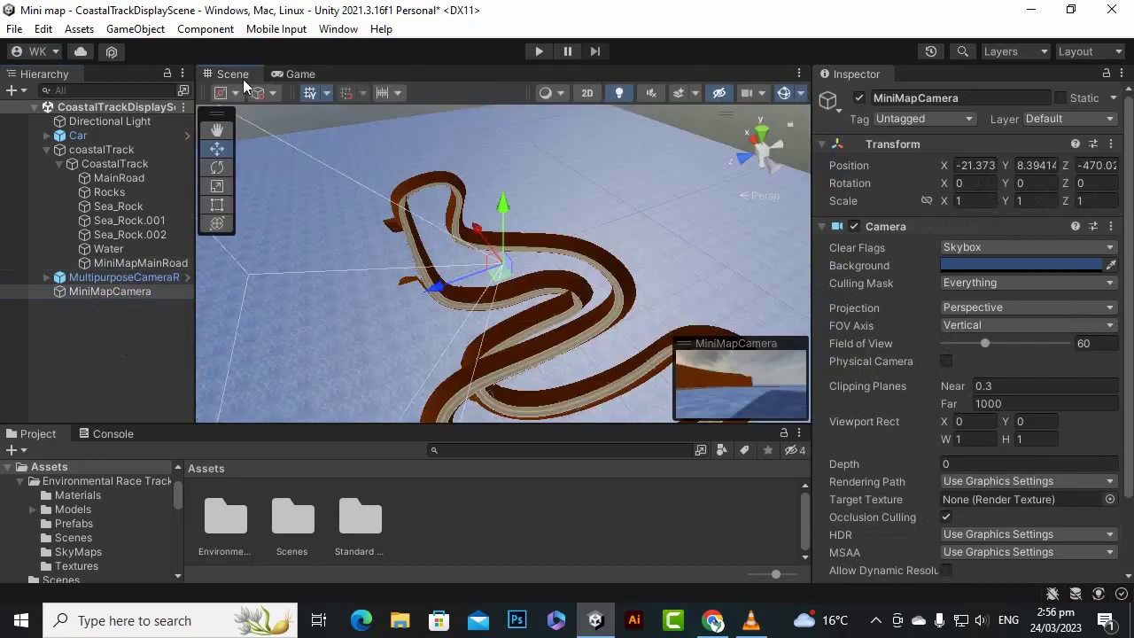
{"action": "left_click", "coordinate": [763, 140]}
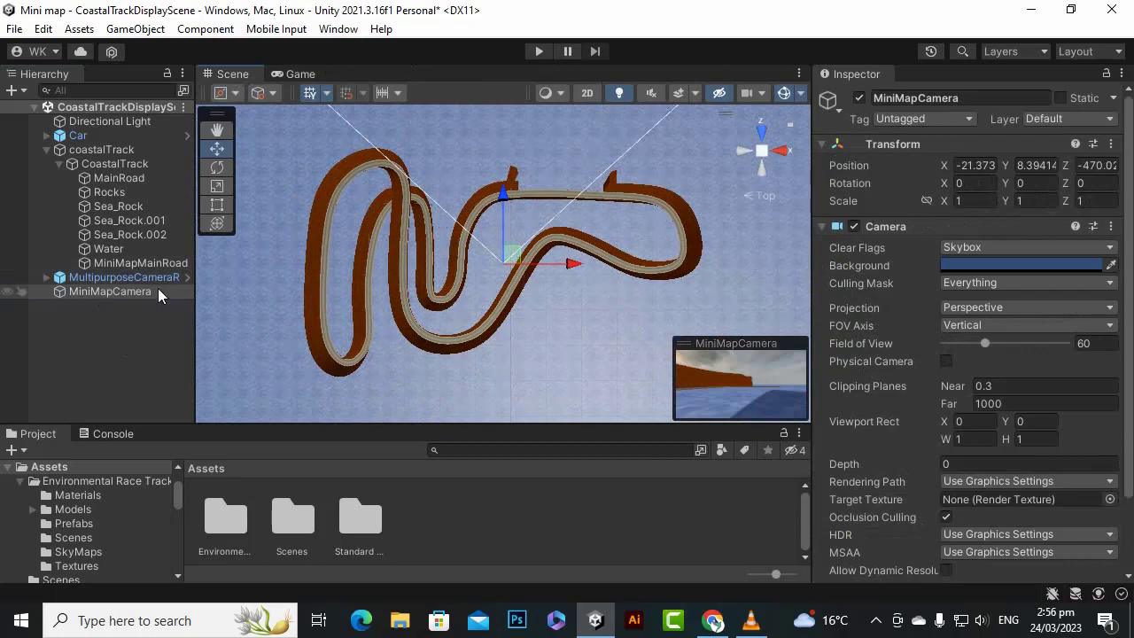
{"action": "left_click", "coordinate": [98, 302]}
{"action": "left_click", "coordinate": [116, 294]}
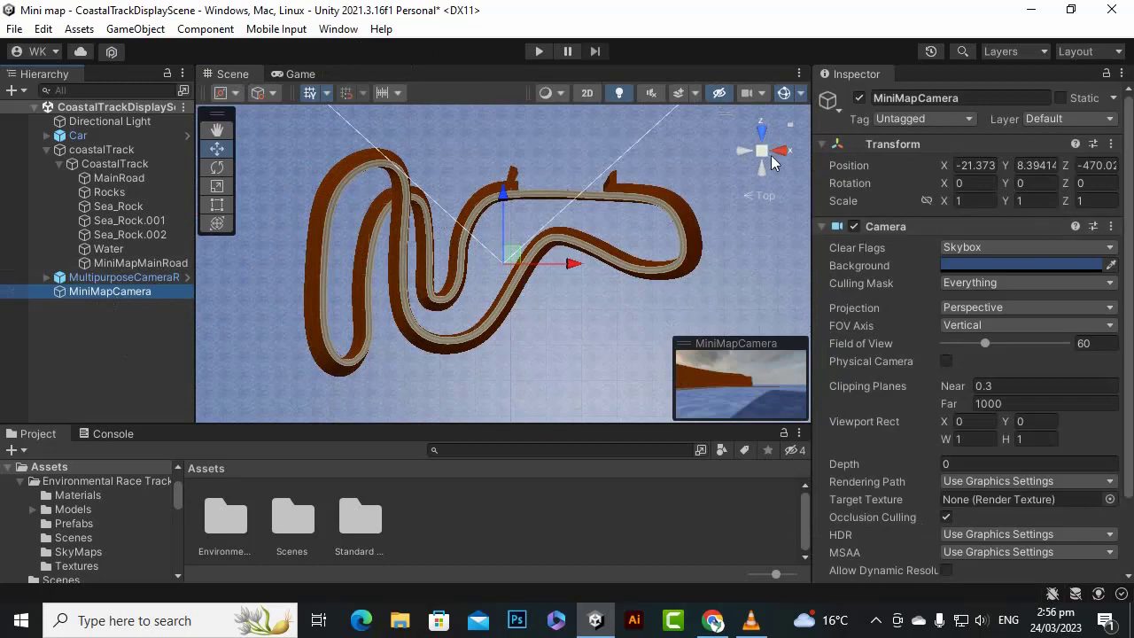
{"action": "left_click", "coordinate": [42, 28]}
{"action": "key", "text": "Escape"}
{"action": "left_click", "coordinate": [135, 28]}
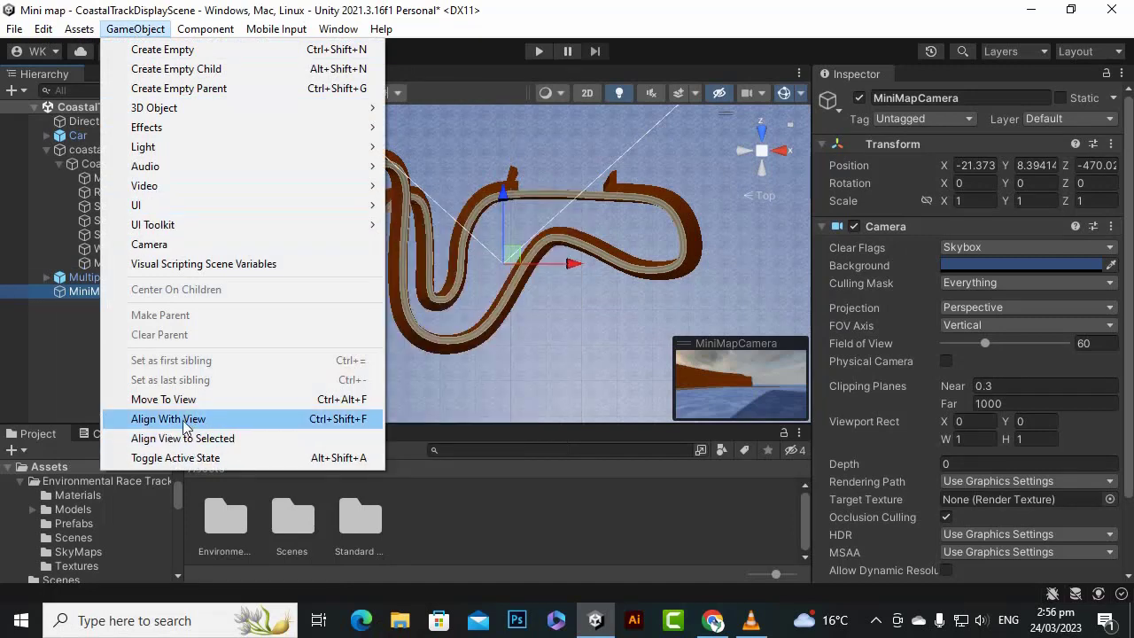
{"action": "left_click", "coordinate": [620, 21]}
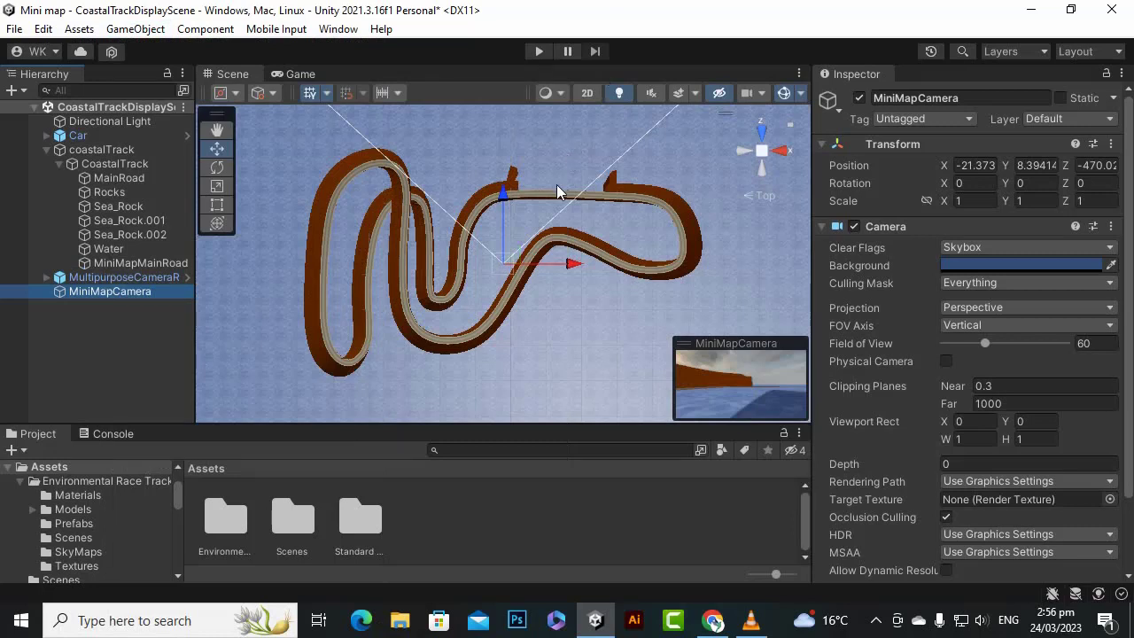
{"action": "key", "text": "ctrl+shift+f"}
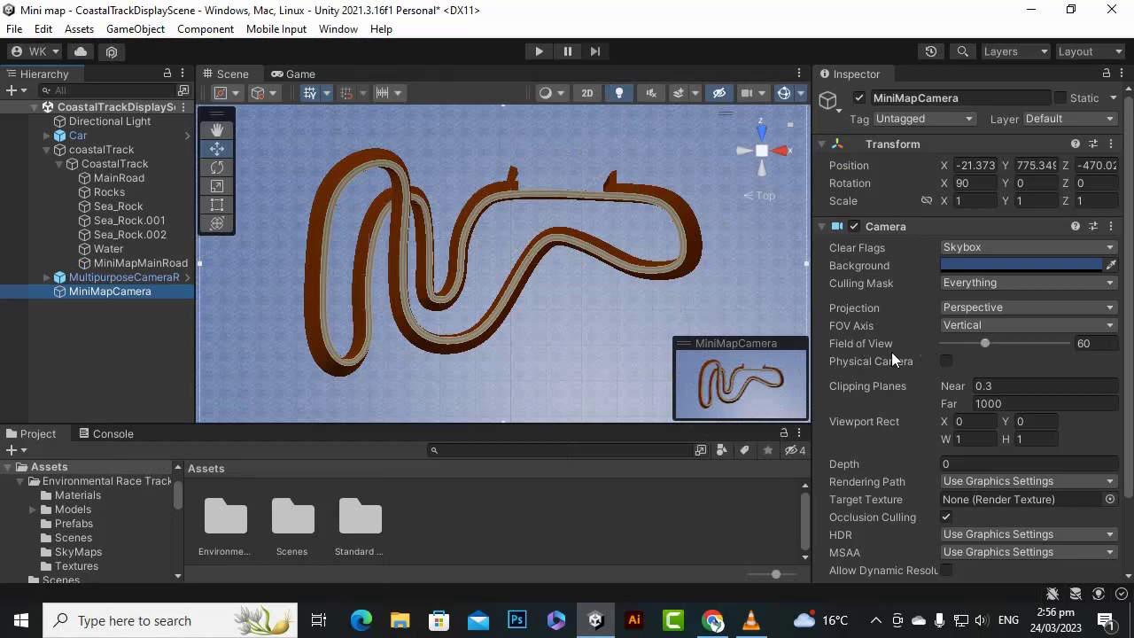
- Try a narrower field of view of 50 on the MiniMapCamera and set it back to 60
{"action": "left_click_drag", "start_coordinate": [988, 344], "coordinate": [982, 351]}
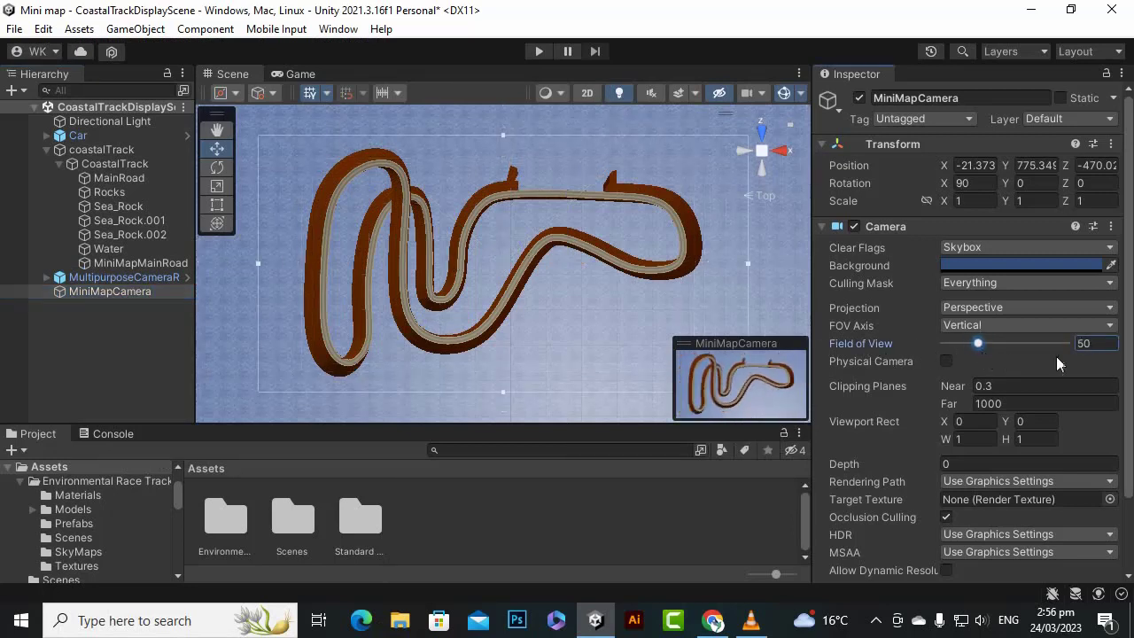
{"action": "left_click", "coordinate": [1095, 344]}
{"action": "type", "text": "60"}
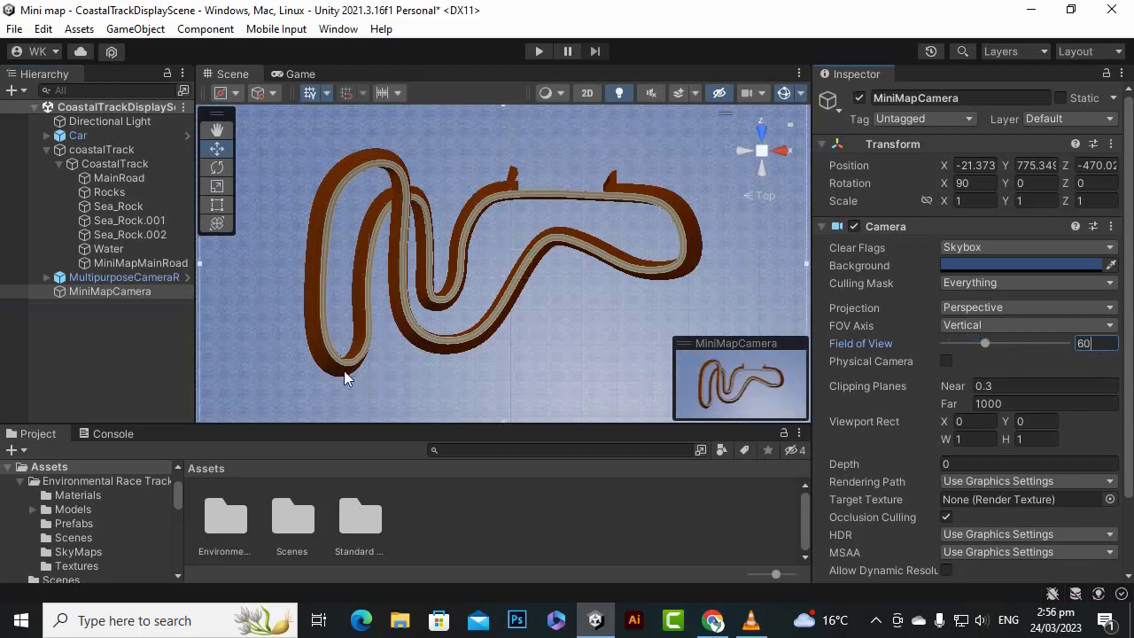
- Realign the MiniMapCamera with a closer top-down view that fits the whole track and check the framing in the Game view
{"action": "scroll", "coordinate": [453, 262], "scroll_direction": "up", "scroll_amount": 1}
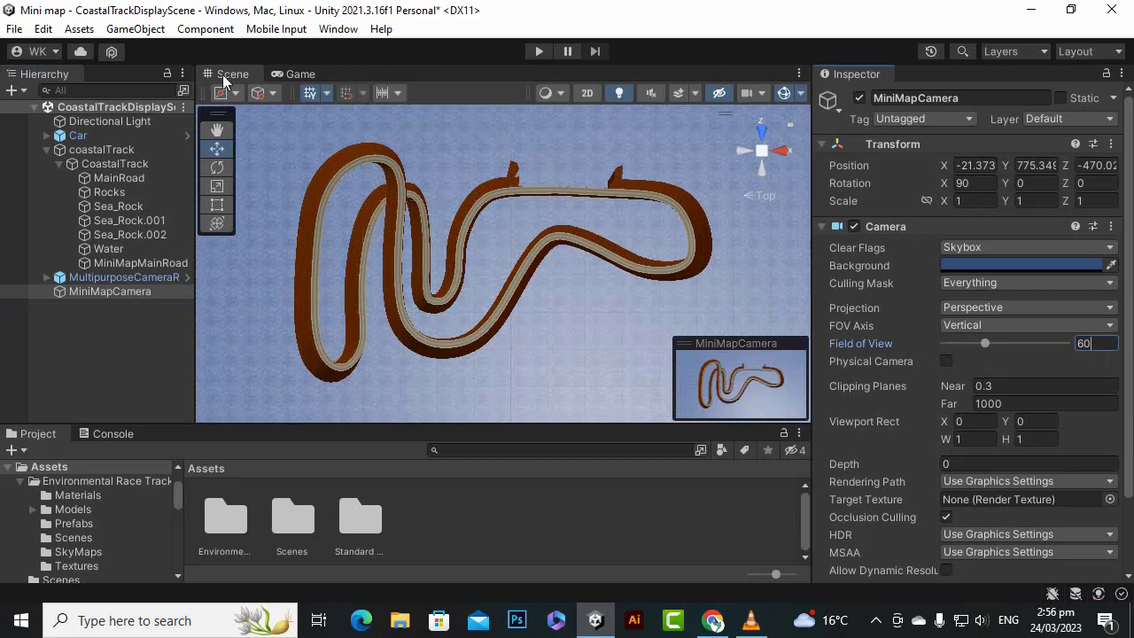
{"action": "left_click", "coordinate": [232, 74]}
{"action": "scroll", "coordinate": [459, 228], "scroll_direction": "up", "scroll_amount": 3}
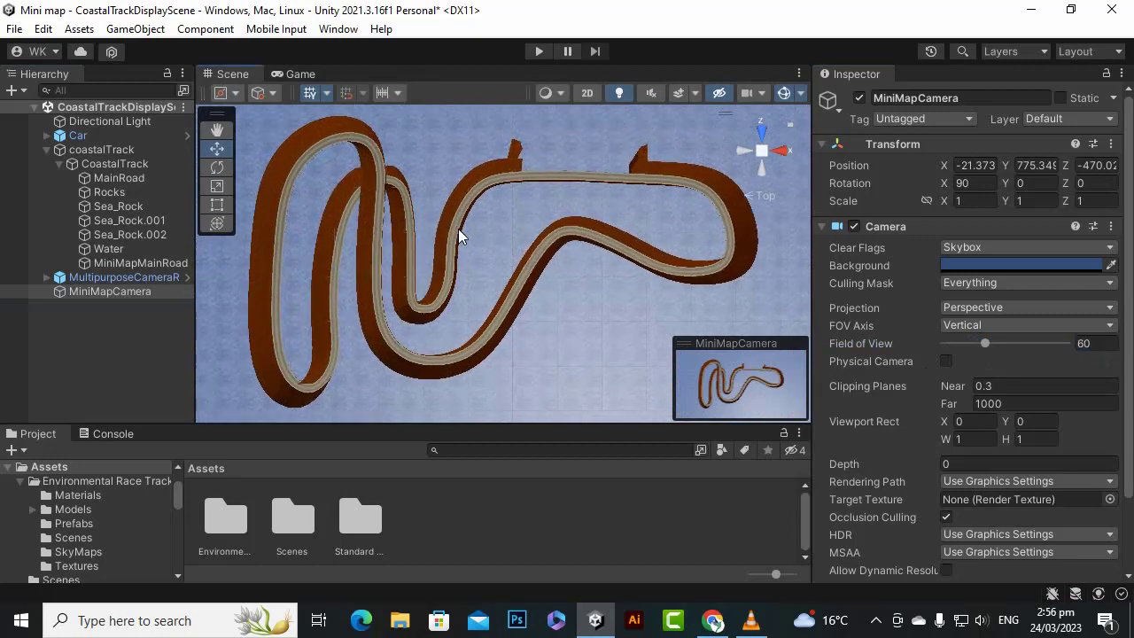
{"action": "scroll", "coordinate": [458, 229], "scroll_direction": "up", "scroll_amount": 1}
{"action": "left_click", "coordinate": [110, 301]}
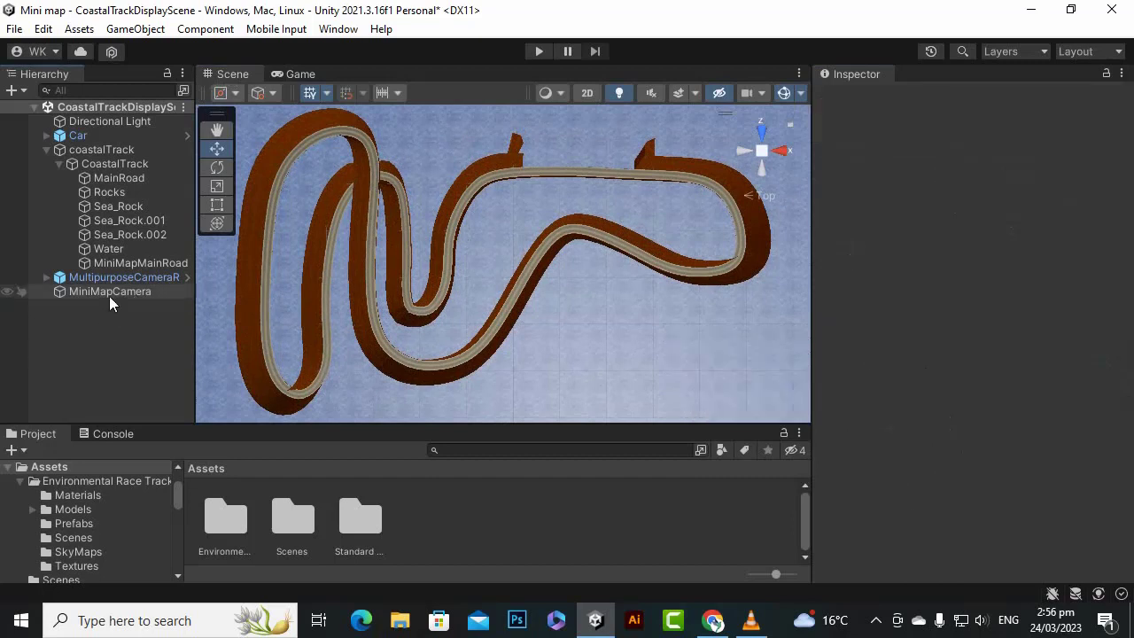
{"action": "left_click", "coordinate": [109, 292]}
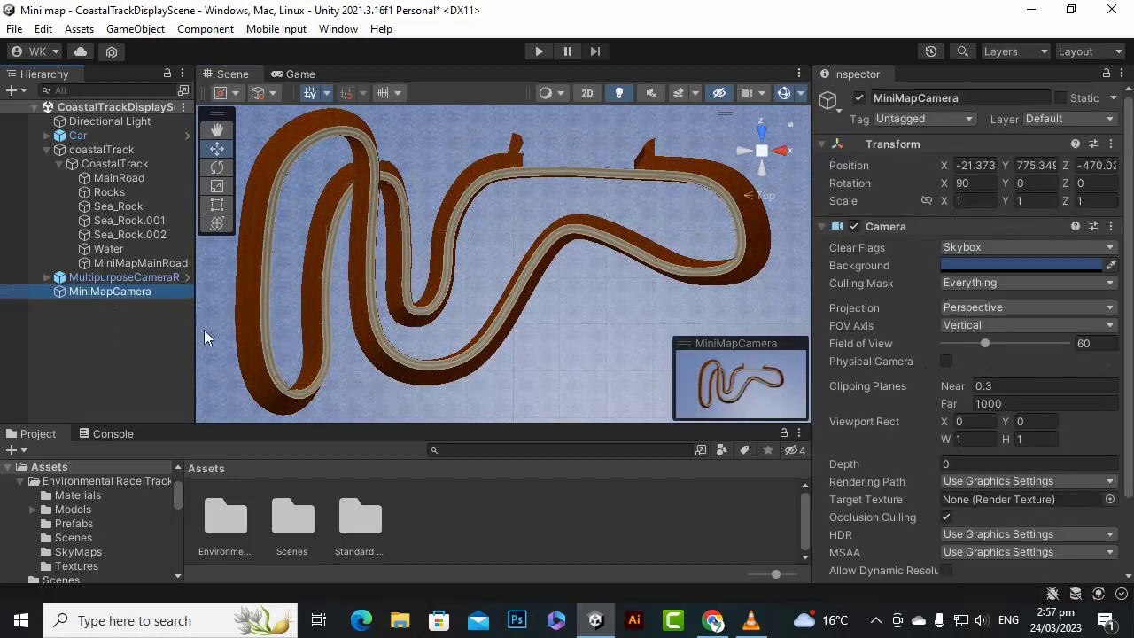
{"action": "key", "text": "ctrl+shift+f"}
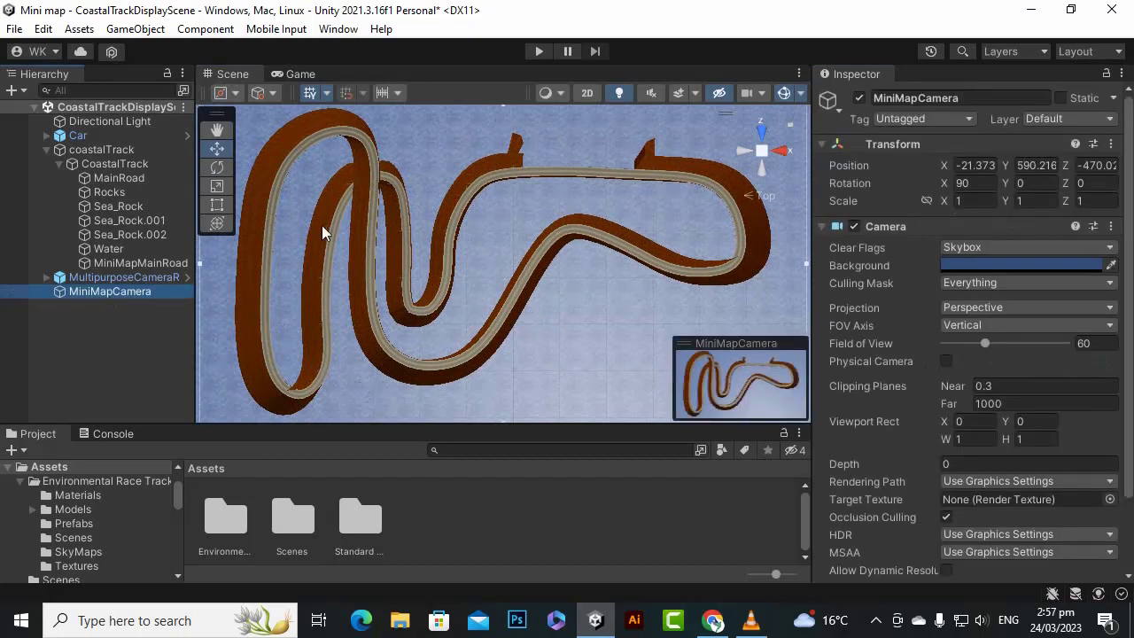
{"action": "left_click", "coordinate": [91, 302]}
{"action": "left_click", "coordinate": [112, 291]}
{"action": "left_click", "coordinate": [298, 77]}
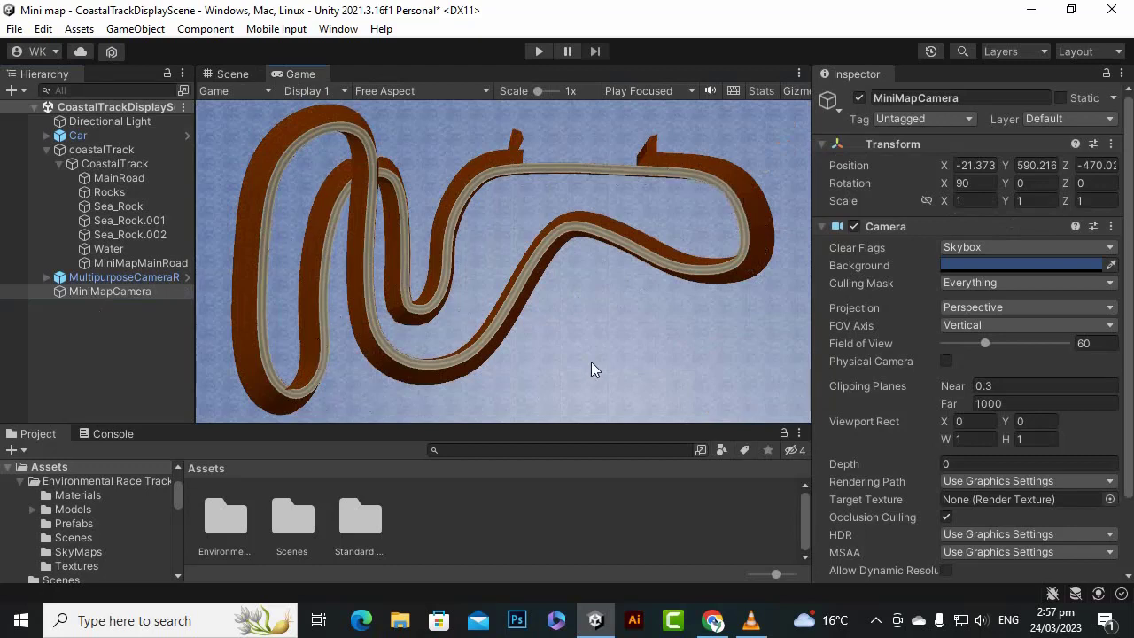
- Set the MiniMapCamera's culling mask to the MiniMap layer only
{"action": "left_click", "coordinate": [141, 364]}
{"action": "left_click", "coordinate": [135, 293]}
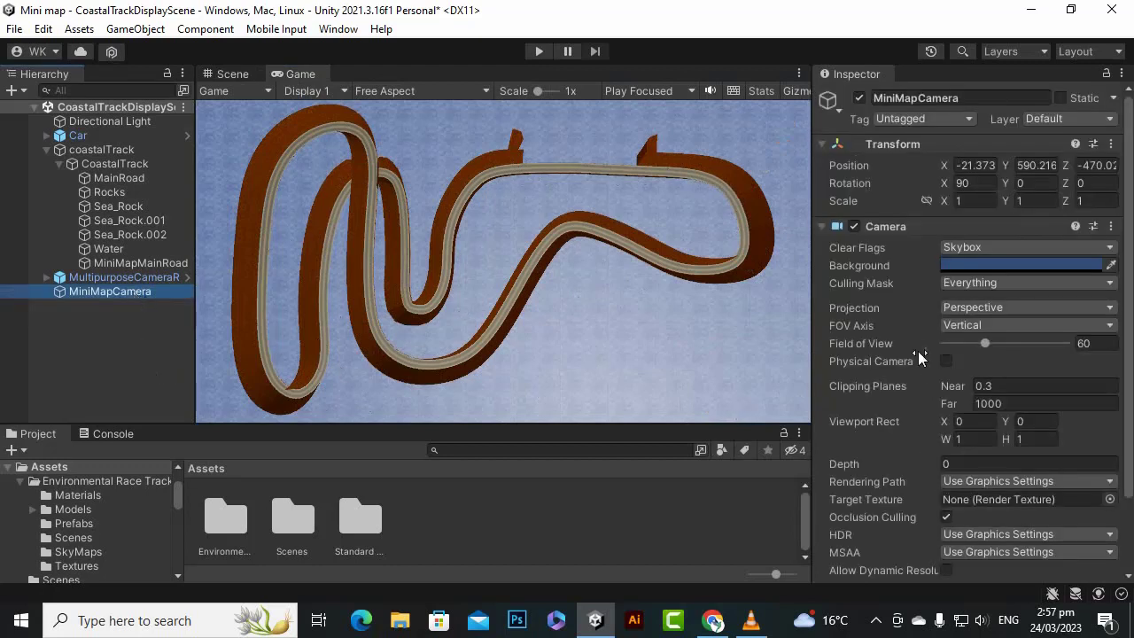
{"action": "left_click", "coordinate": [981, 282]}
{"action": "left_click", "coordinate": [987, 296]}
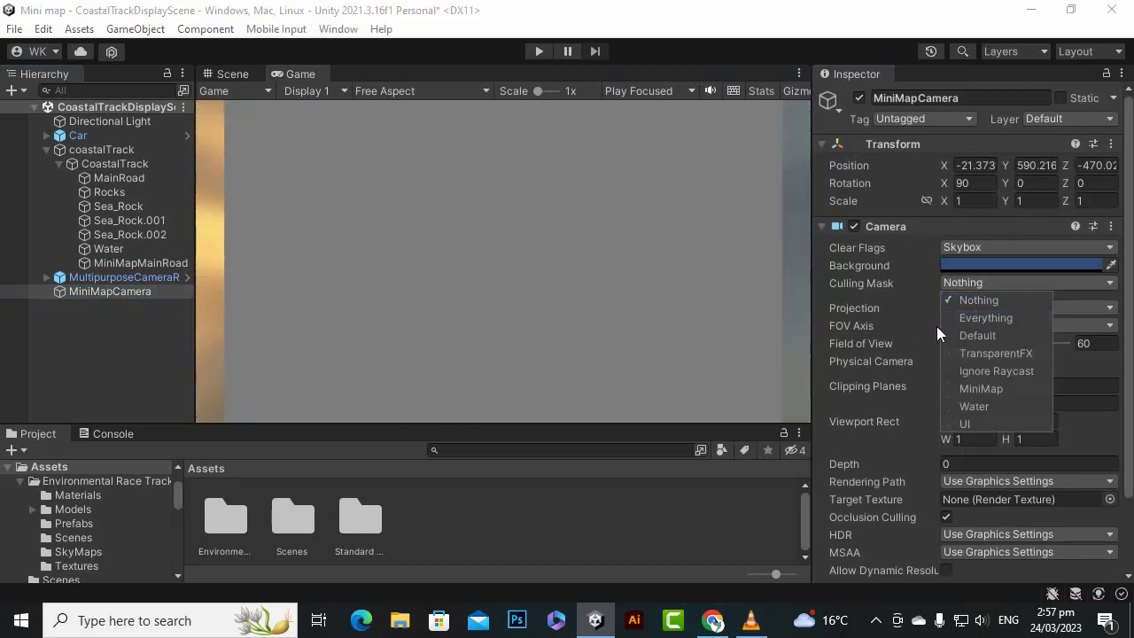
{"action": "left_click", "coordinate": [985, 389]}
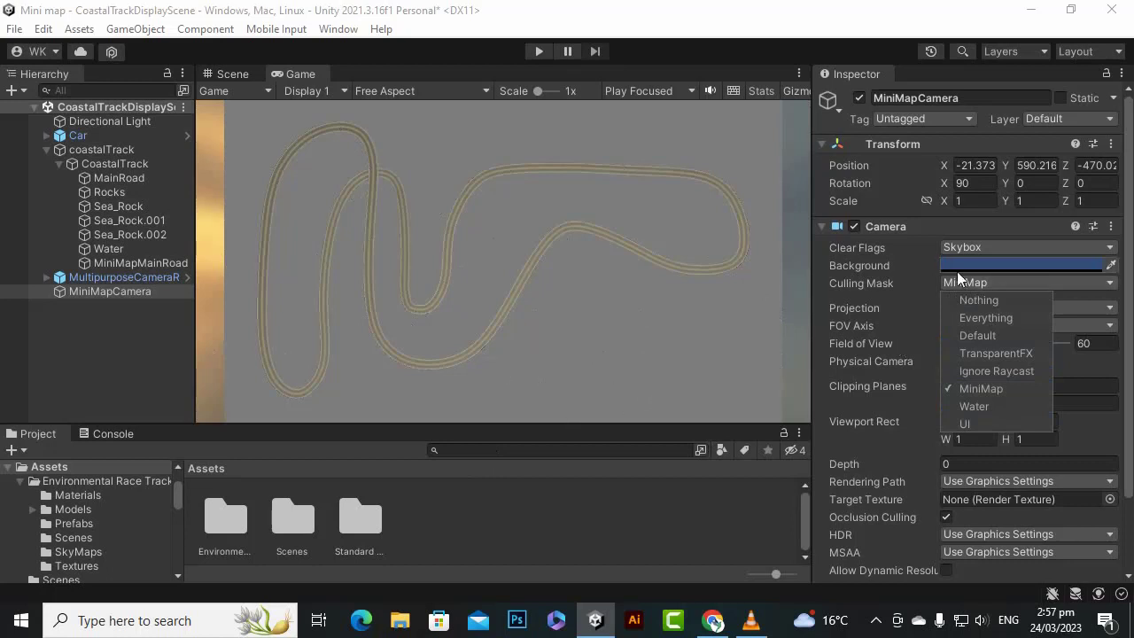
- Set the MiniMapCamera's background colour to white (FFFFFF) with an alpha of 0
{"action": "left_click", "coordinate": [899, 5]}
{"action": "left_click", "coordinate": [1002, 264]}
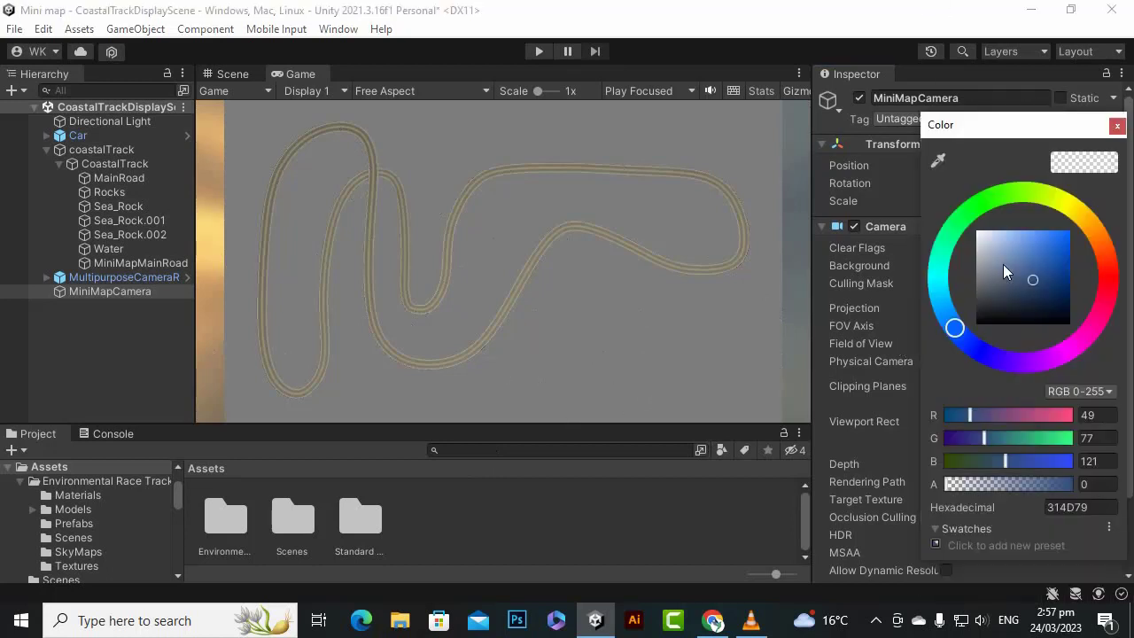
{"action": "left_click_drag", "start_coordinate": [1032, 283], "coordinate": [935, 198]}
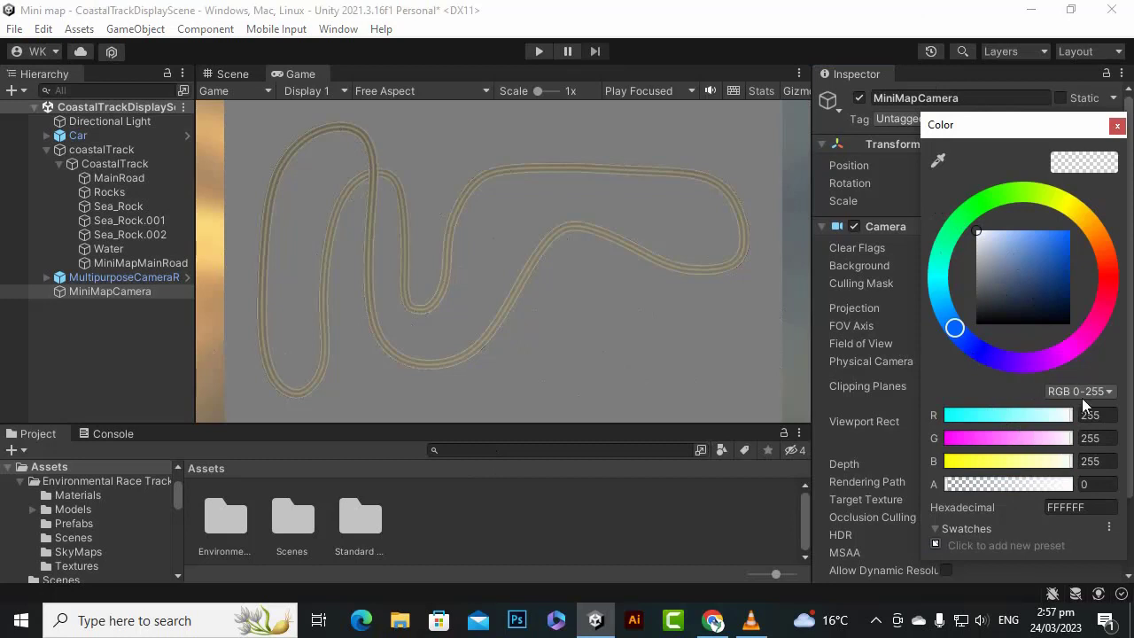
{"action": "left_click", "coordinate": [1117, 126]}
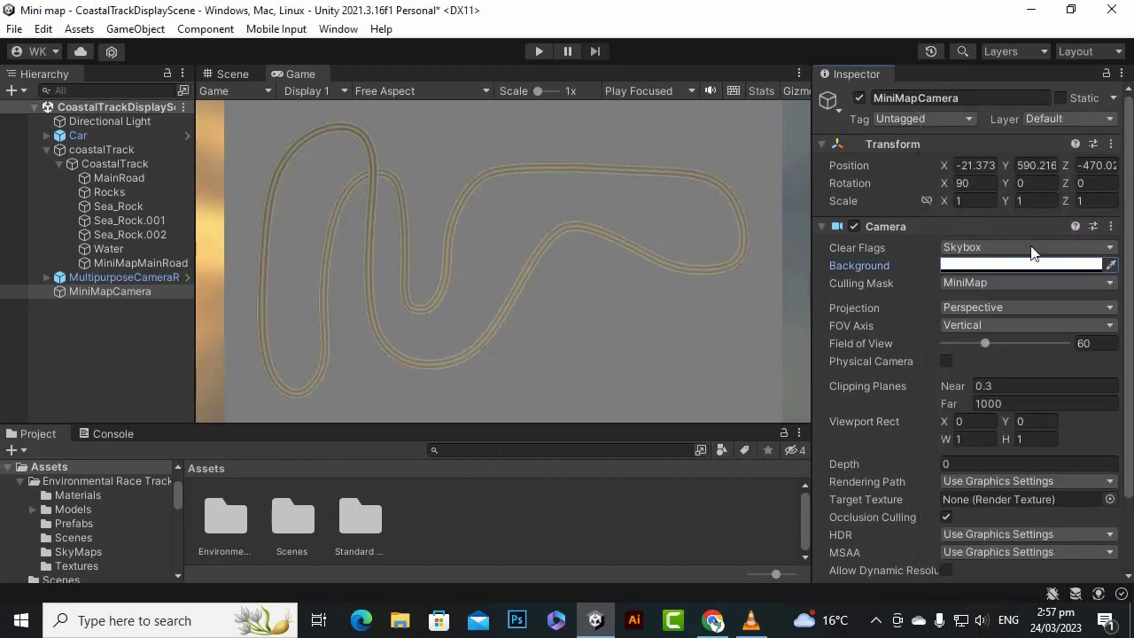
{"action": "left_click", "coordinate": [974, 266]}
{"action": "left_click_drag", "start_coordinate": [1063, 520], "coordinate": [938, 528]}
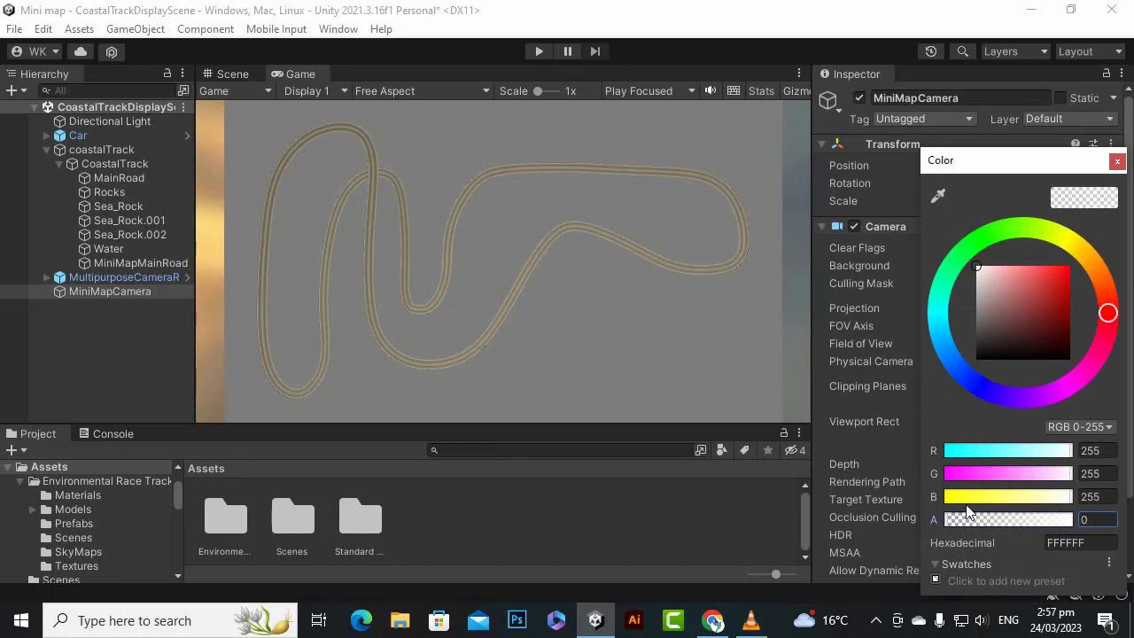
{"action": "left_click", "coordinate": [1116, 162]}
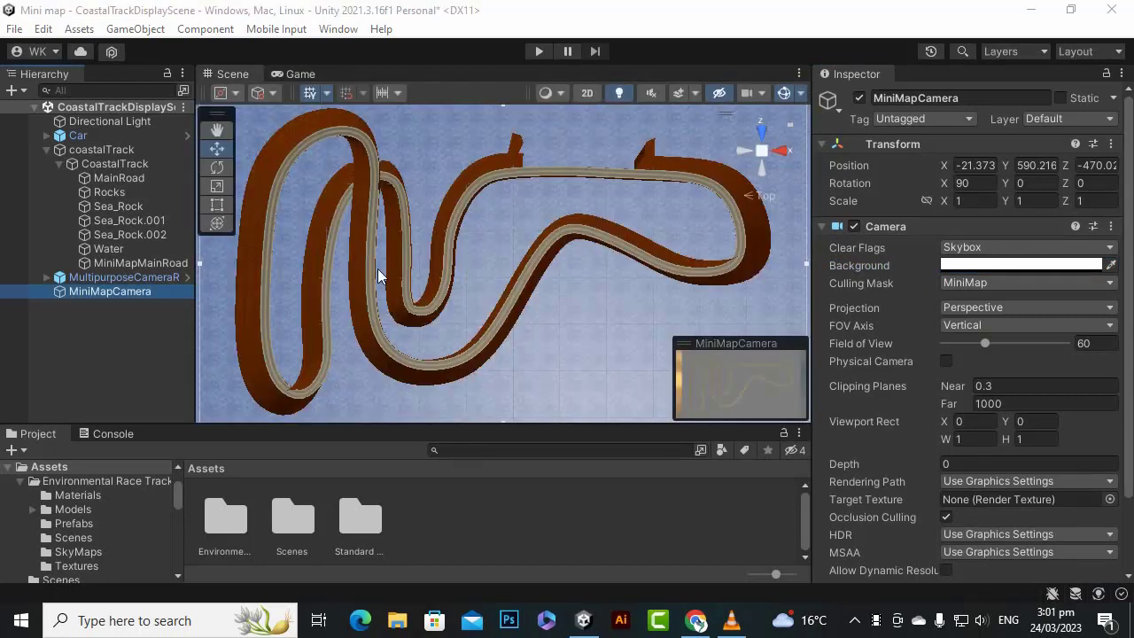
- Compare the Depth setting of the MiniMapCamera with that of the MainCamera under MultipurposeCameraRig's Pivot
{"action": "key", "text": "f"}
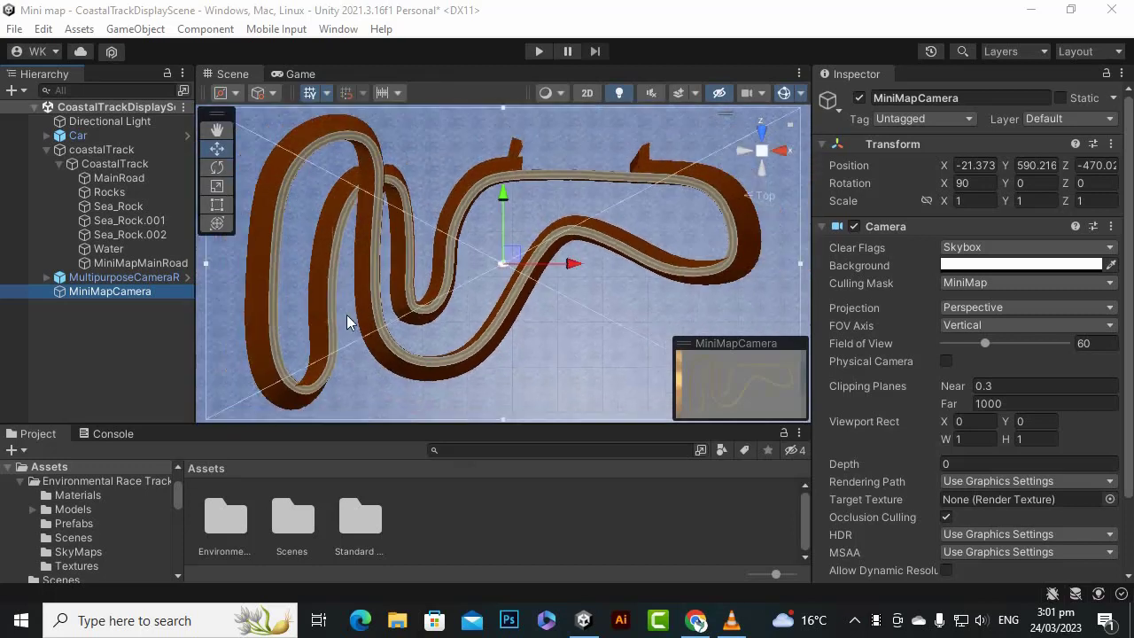
{"action": "left_click", "coordinate": [301, 73]}
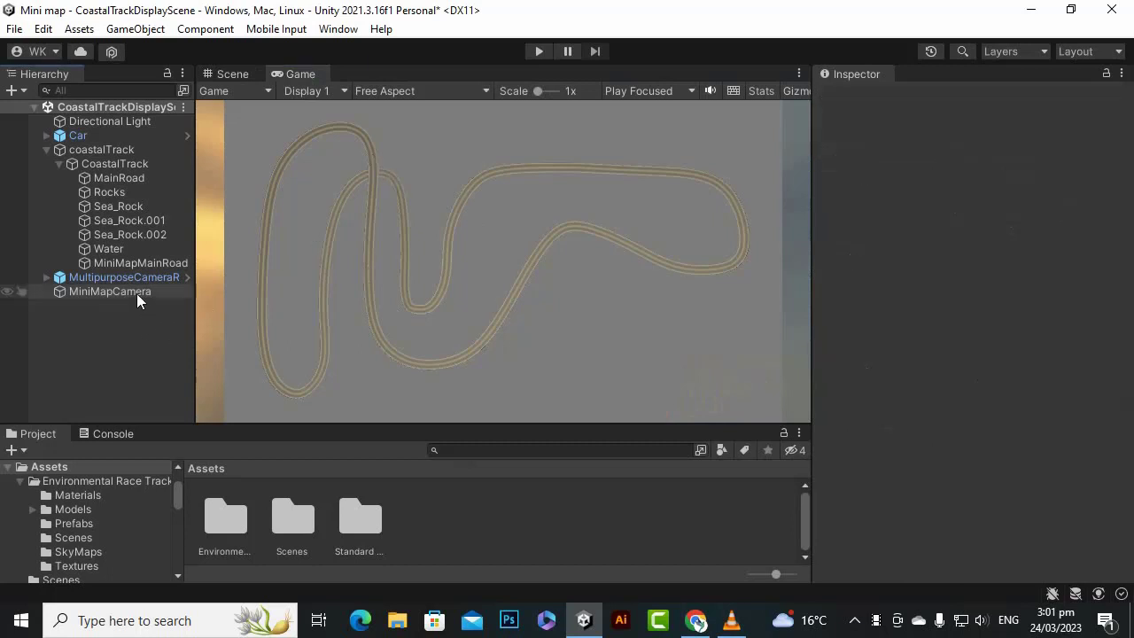
{"action": "left_click", "coordinate": [136, 292]}
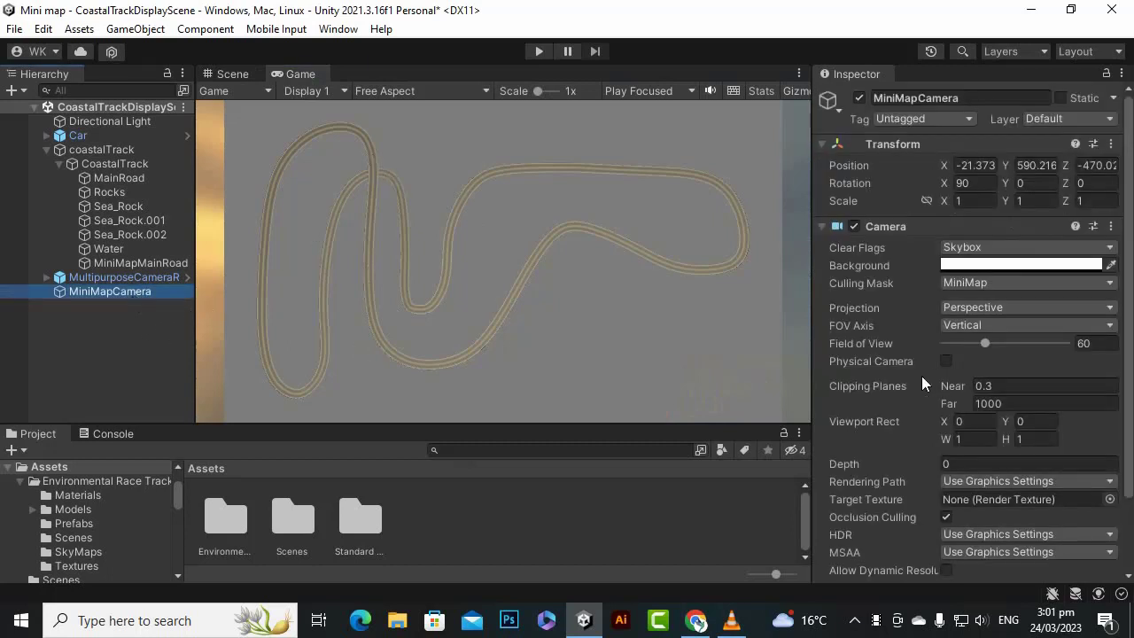
{"action": "scroll", "coordinate": [912, 461], "scroll_direction": "down", "scroll_amount": 2}
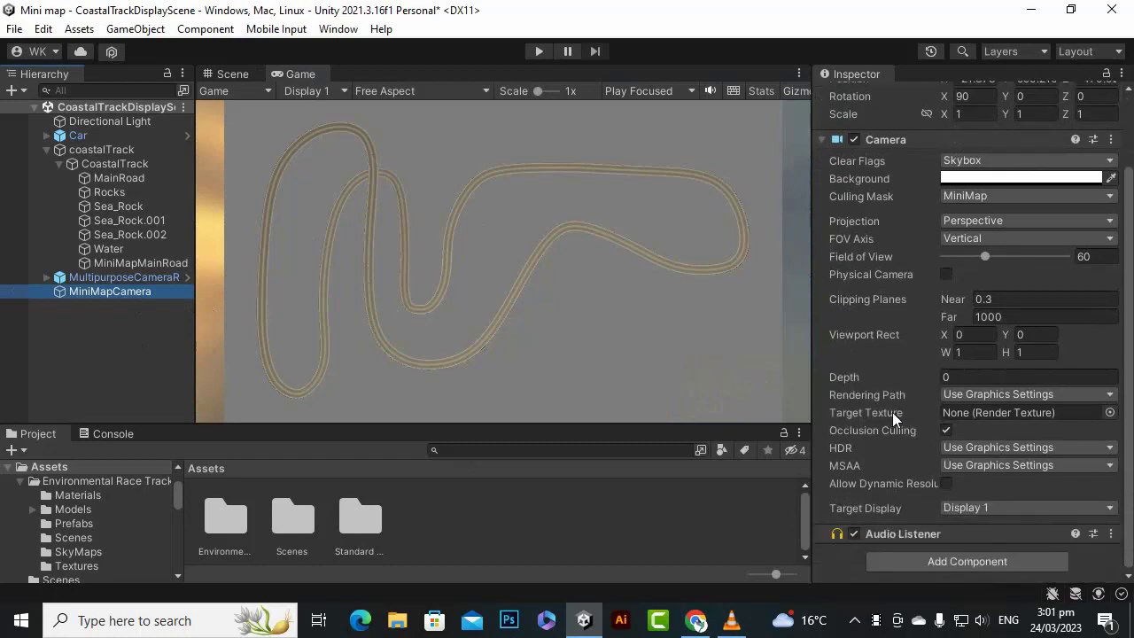
{"action": "left_click", "coordinate": [900, 380]}
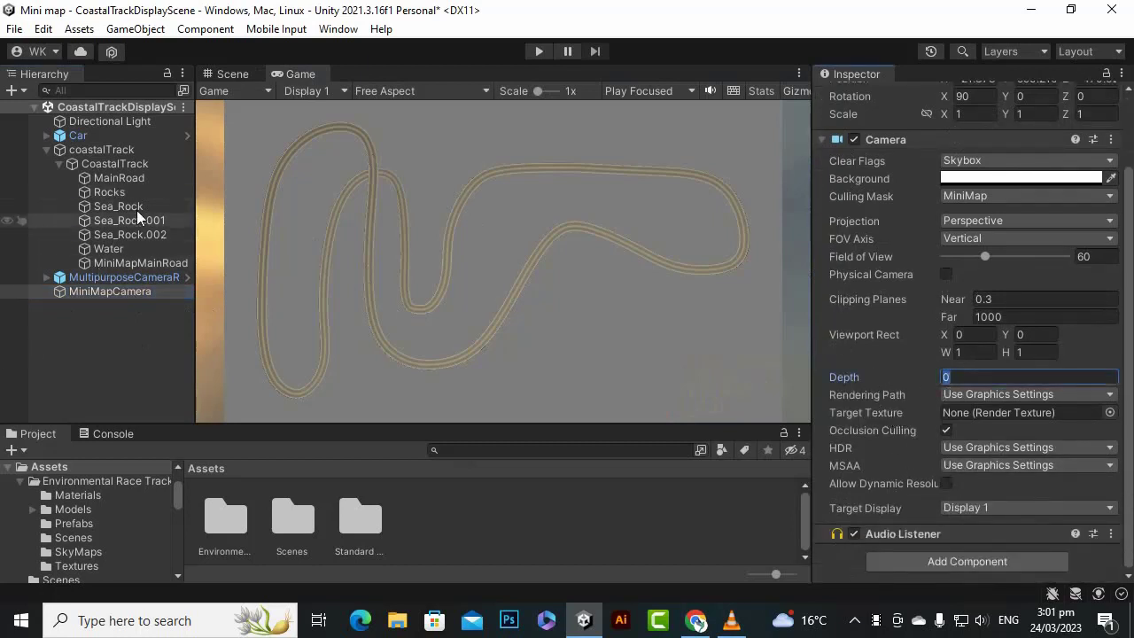
{"action": "left_click", "coordinate": [131, 281]}
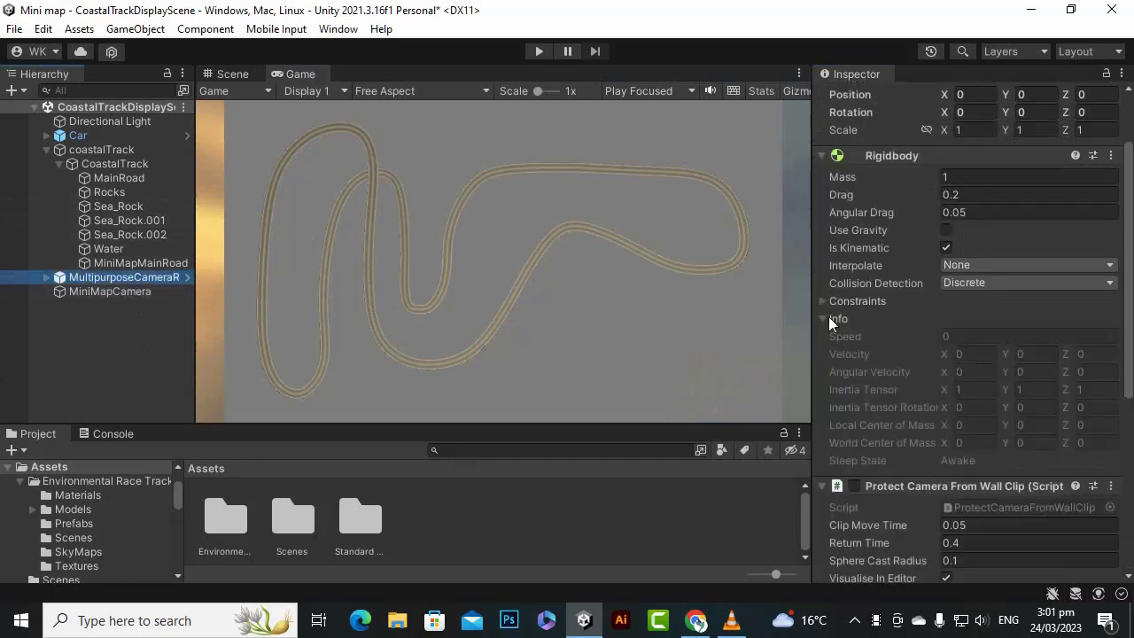
{"action": "scroll", "coordinate": [851, 323], "scroll_direction": "down", "scroll_amount": 7}
{"action": "left_click", "coordinate": [47, 277]}
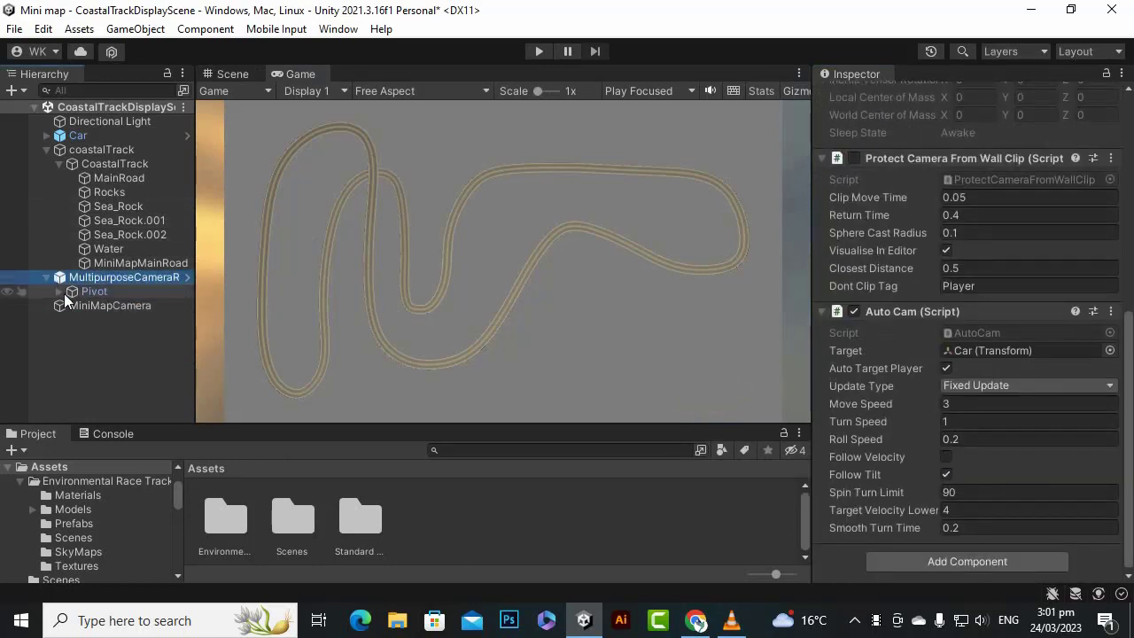
{"action": "left_click", "coordinate": [59, 291]}
{"action": "left_click", "coordinate": [123, 305]}
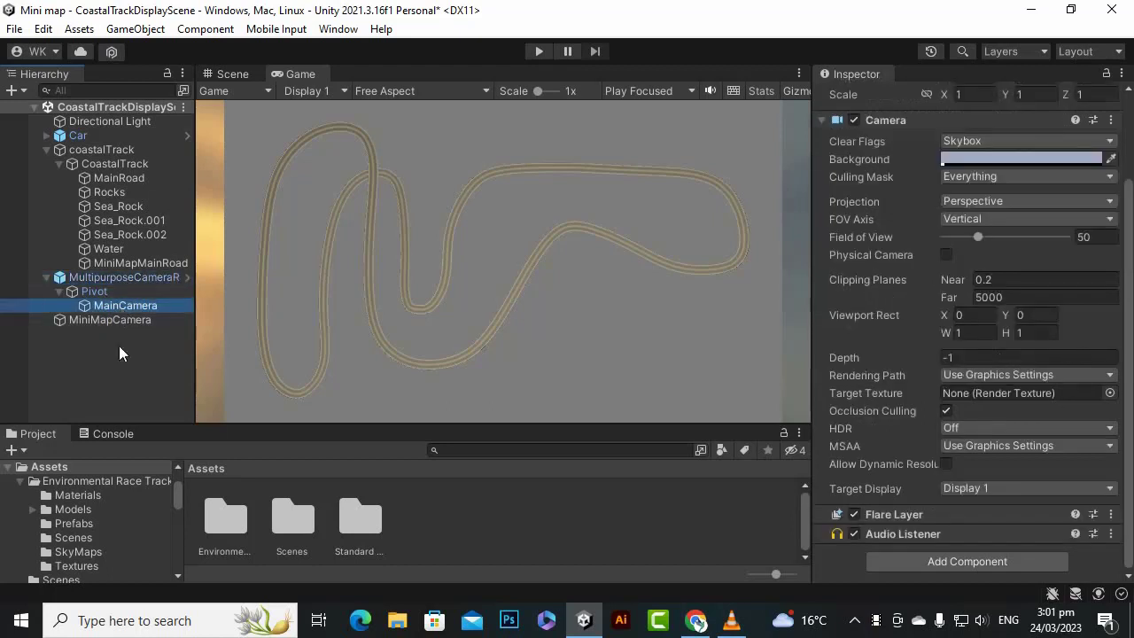
{"action": "left_click", "coordinate": [970, 358]}
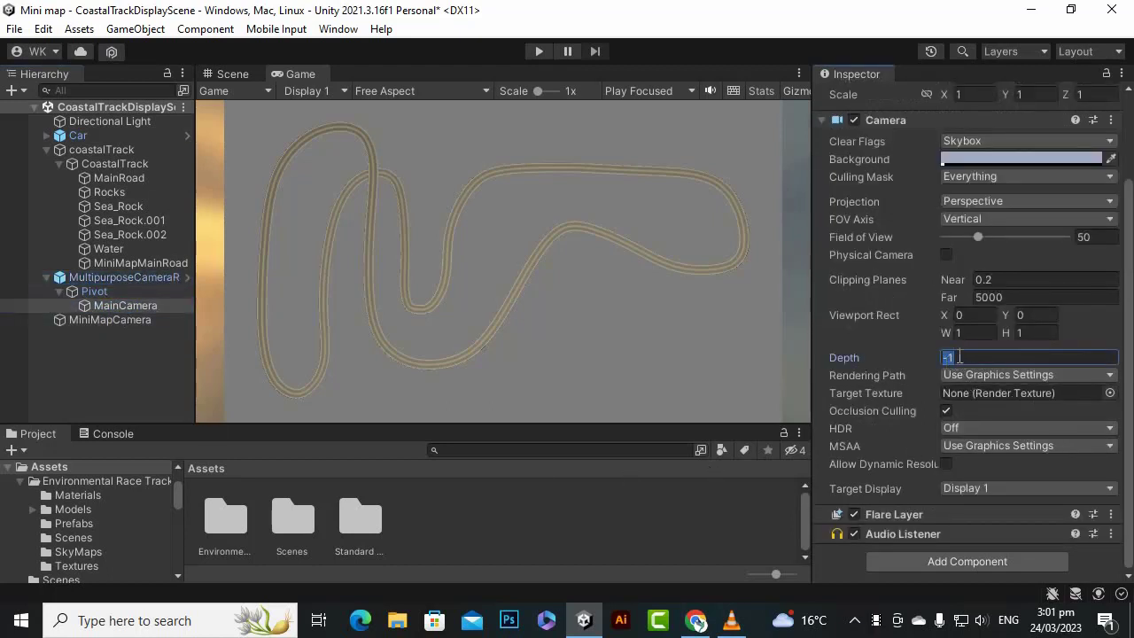
{"action": "left_click", "coordinate": [973, 357]}
{"action": "left_click", "coordinate": [141, 306]}
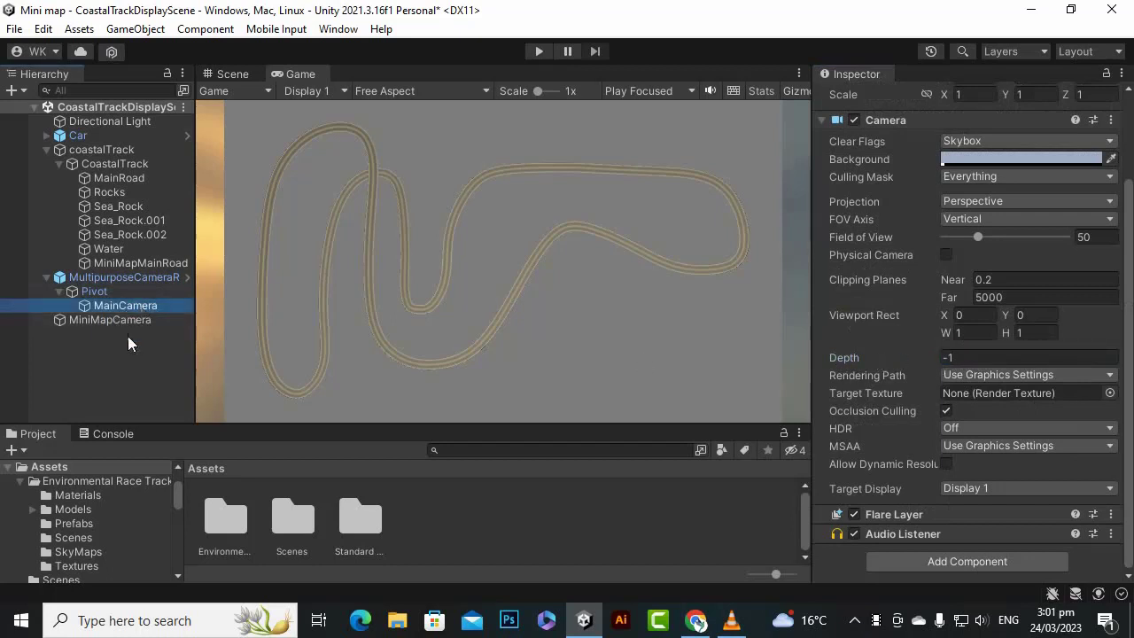
- Set the MiniMapCamera's Depth to -2 so that it renders behind the MainCamera
{"action": "left_click", "coordinate": [133, 319]}
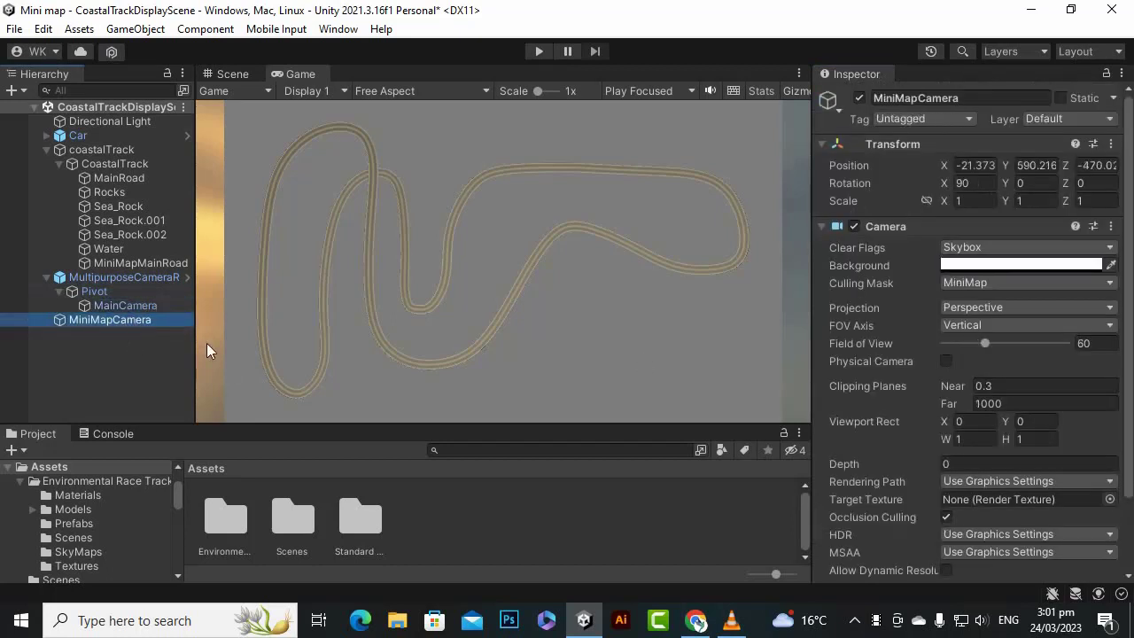
{"action": "left_click", "coordinate": [96, 372]}
{"action": "left_click", "coordinate": [99, 326]}
{"action": "scroll", "coordinate": [933, 365], "scroll_direction": "down", "scroll_amount": 3}
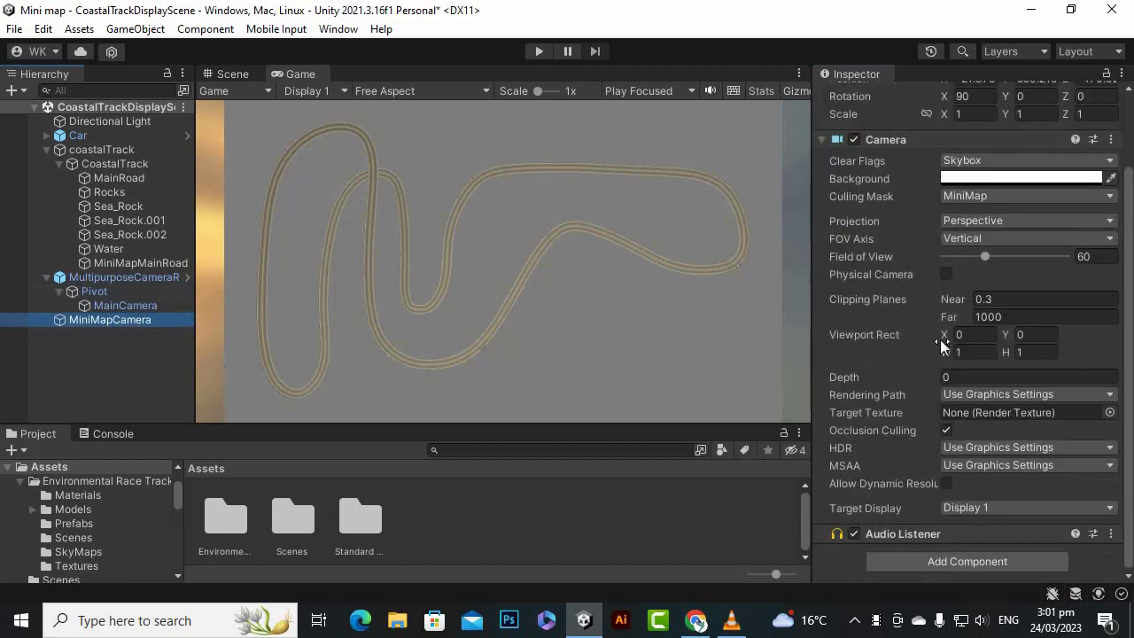
{"action": "left_click", "coordinate": [961, 377]}
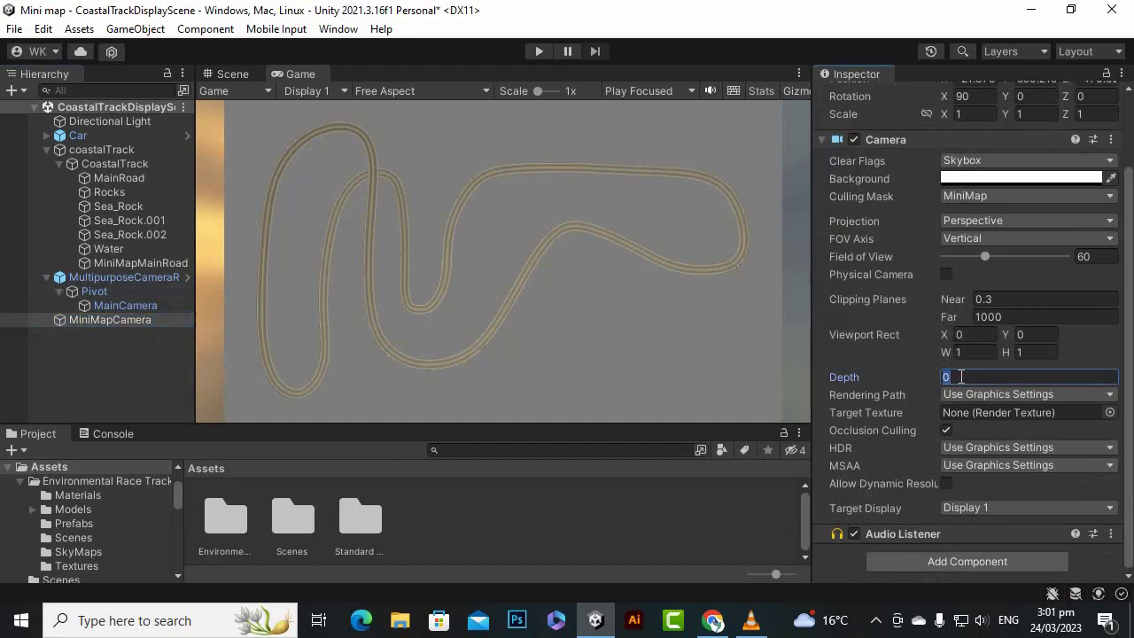
{"action": "type", "text": "-2"}
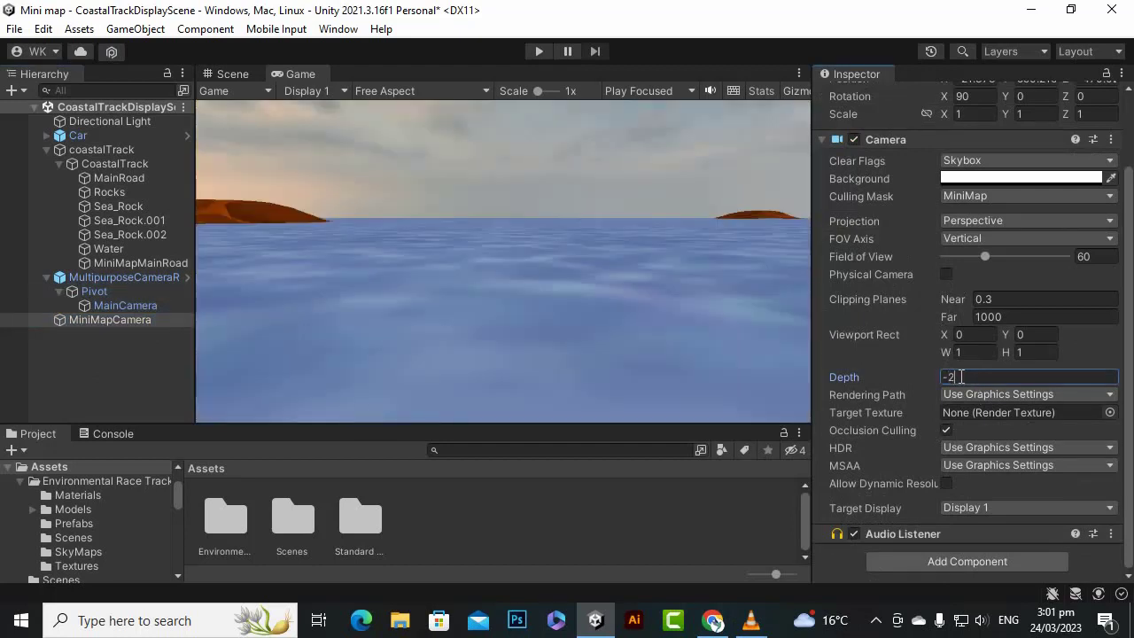
{"action": "left_click", "coordinate": [161, 330]}
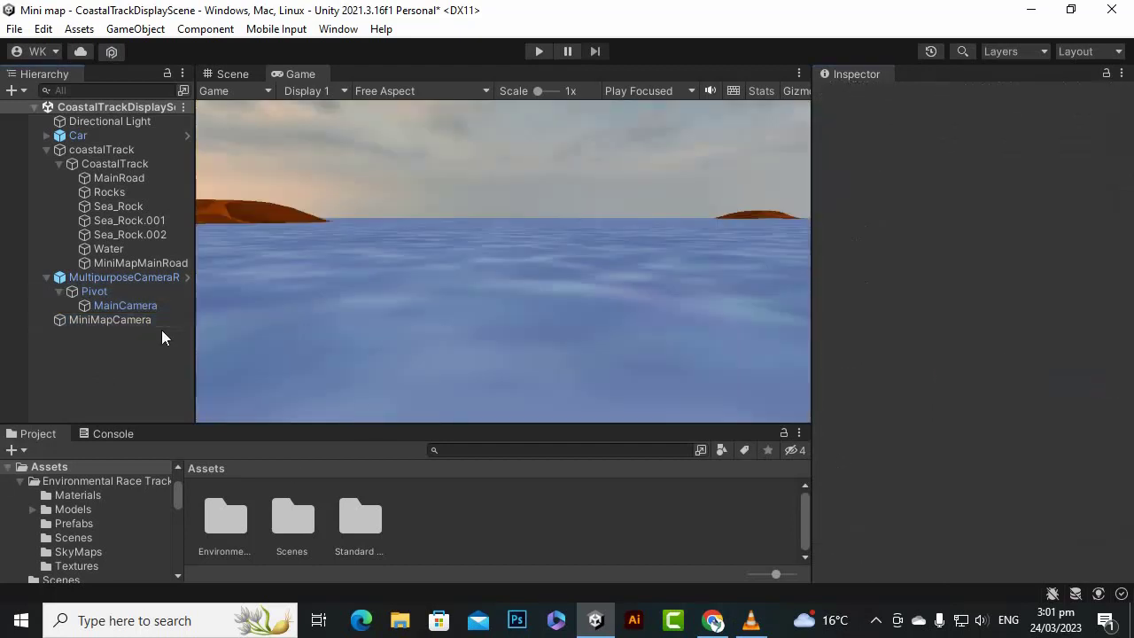
- Select the MiniMapCamera and return to the Scene view to look over the whole track
{"action": "left_click", "coordinate": [163, 279]}
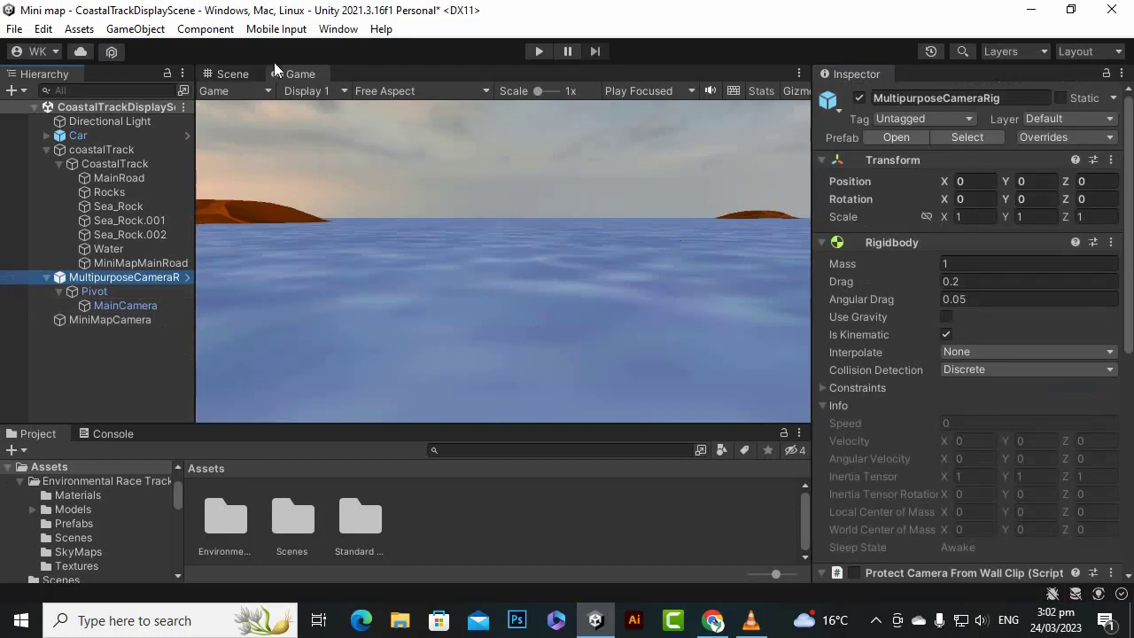
{"action": "left_click", "coordinate": [129, 351]}
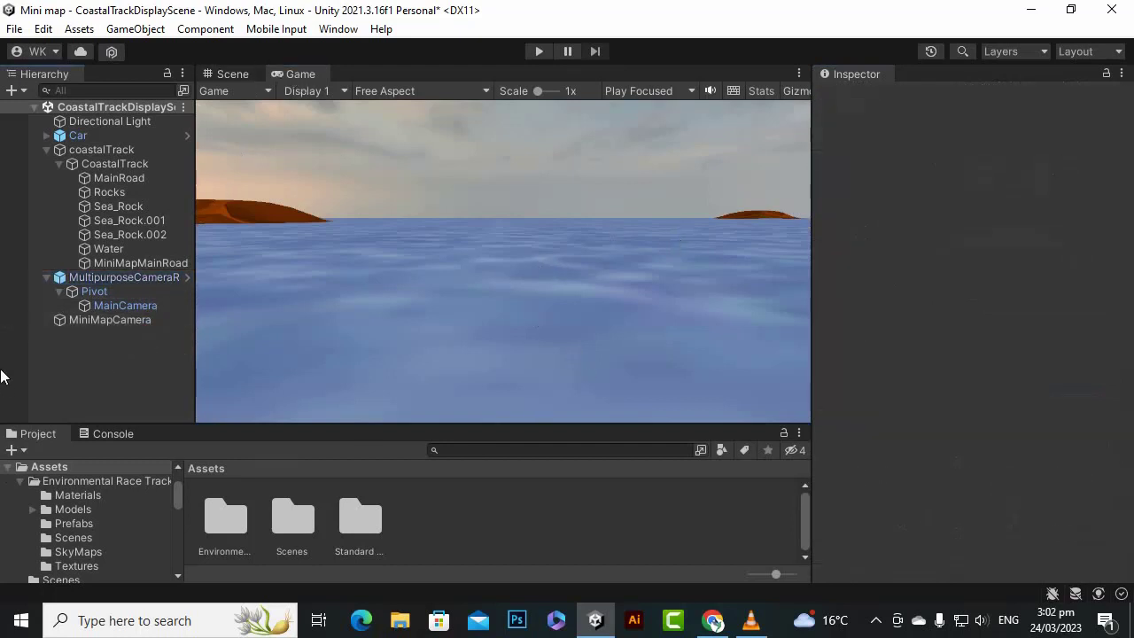
{"action": "left_click", "coordinate": [106, 320]}
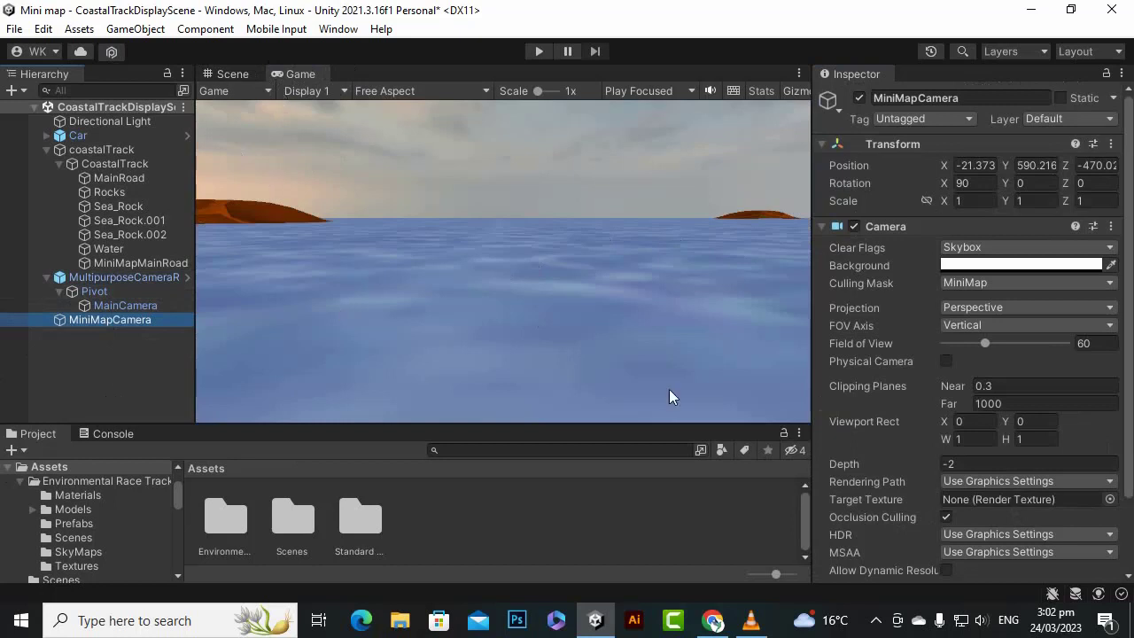
{"action": "left_click", "coordinate": [232, 73]}
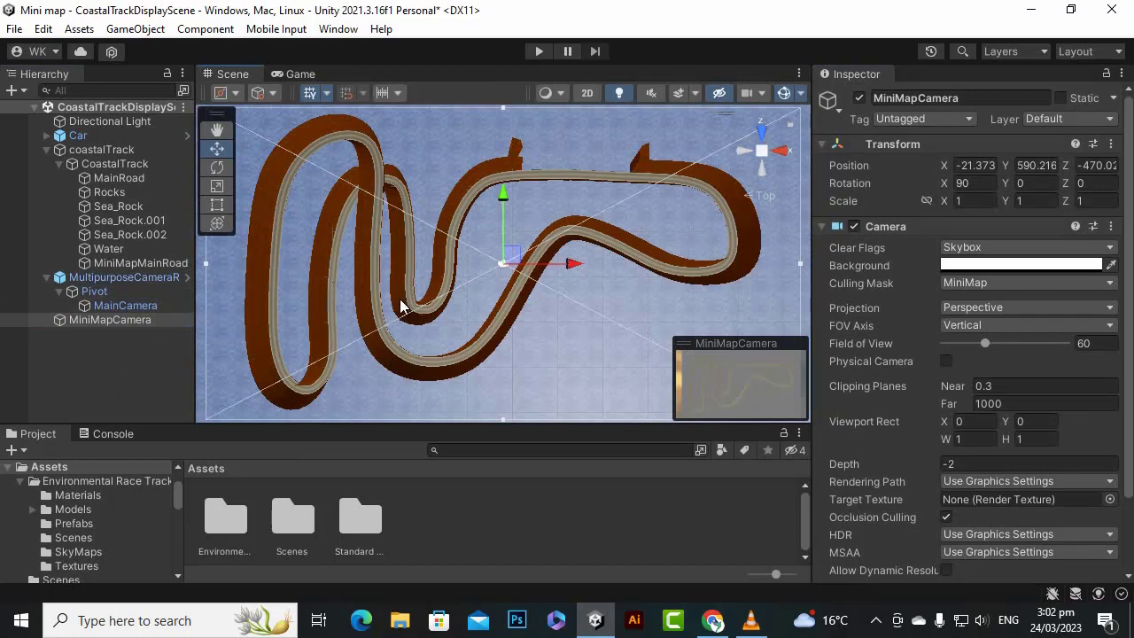
{"action": "scroll", "coordinate": [374, 391], "scroll_direction": "down", "scroll_amount": 1}
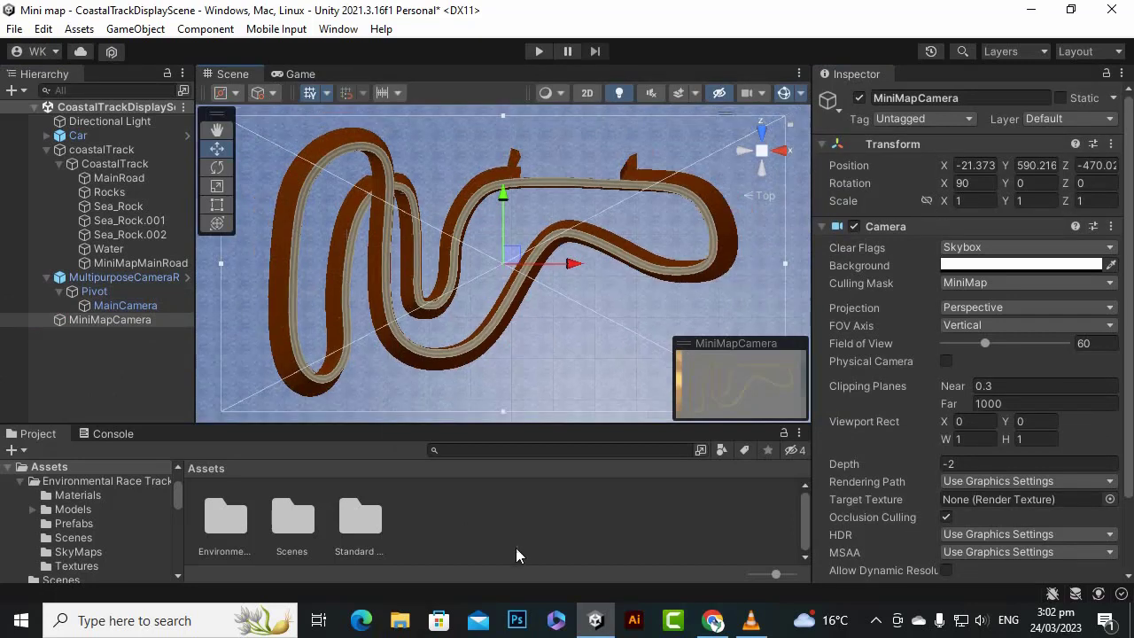
{"action": "right_click", "coordinate": [496, 540]}
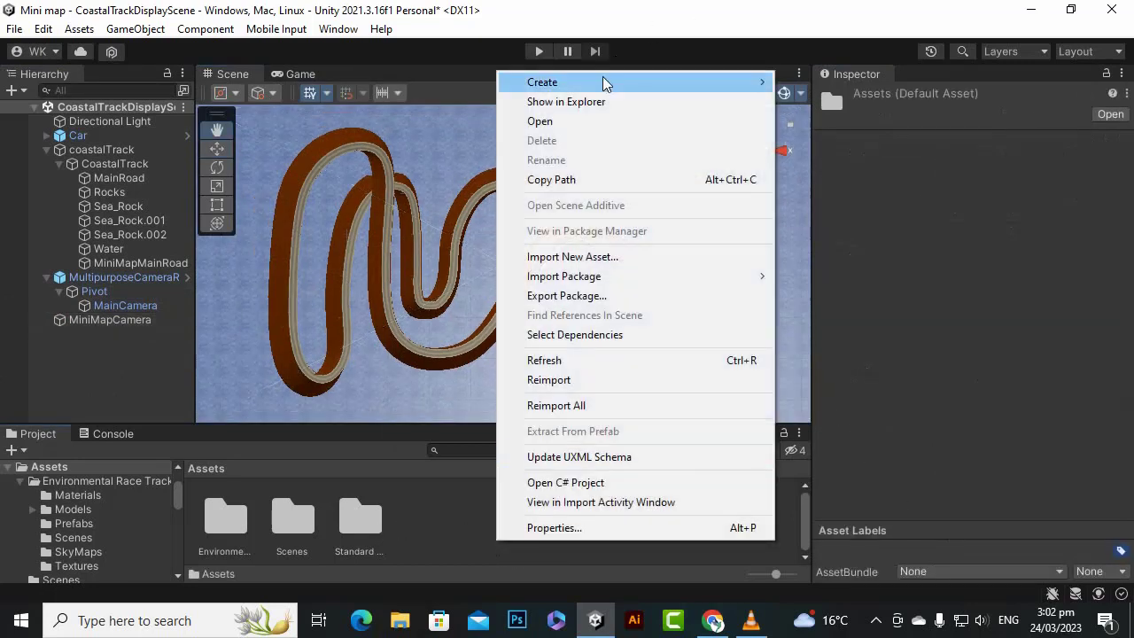
{"action": "mouse_move", "coordinate": [603, 80]}
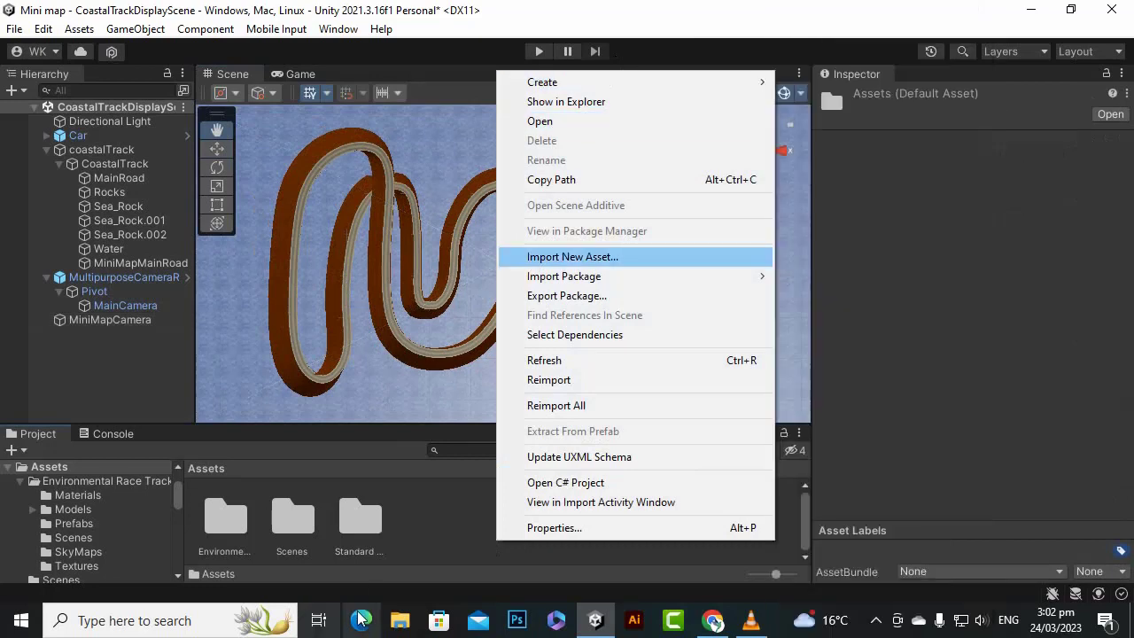
{"action": "left_click", "coordinate": [420, 501]}
{"action": "right_click", "coordinate": [455, 553]}
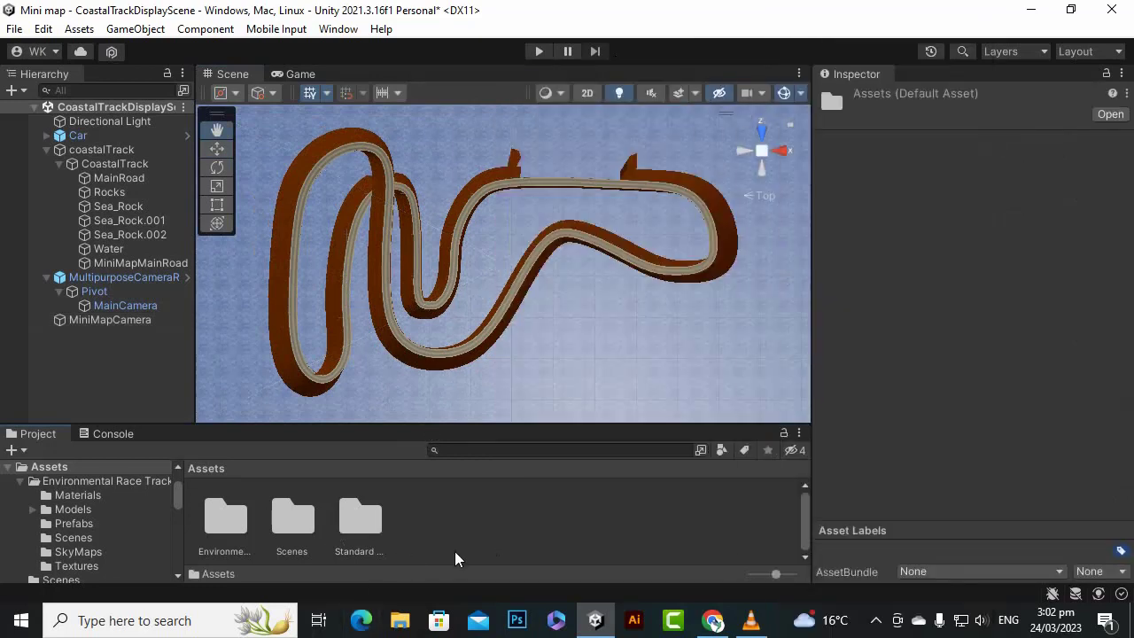
{"action": "left_click", "coordinate": [404, 527]}
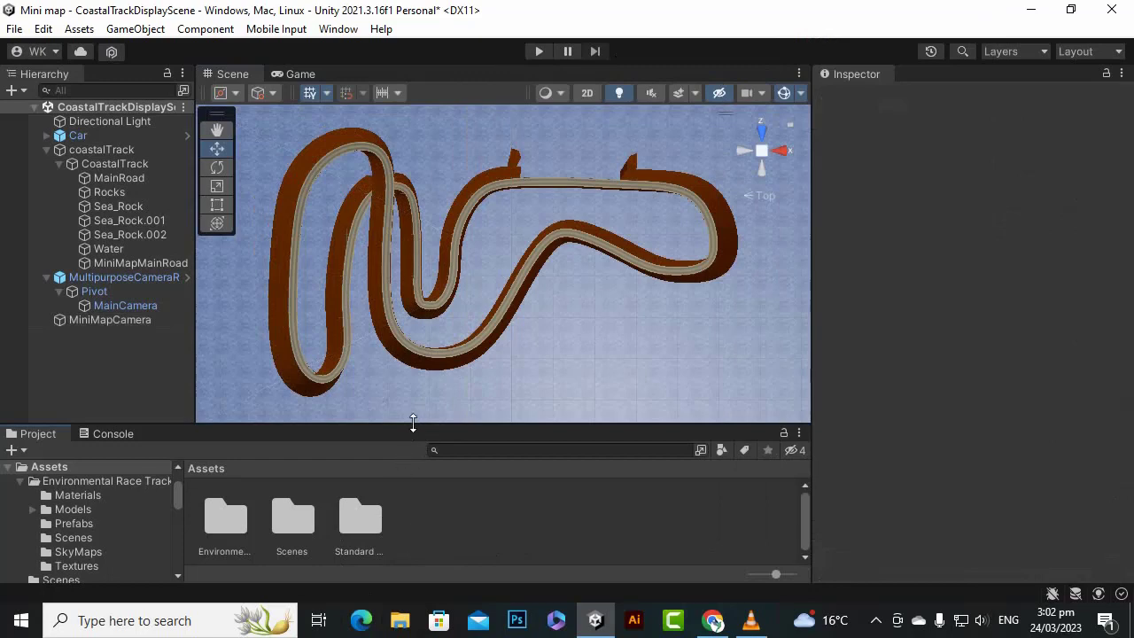
{"action": "left_click_drag", "start_coordinate": [413, 423], "coordinate": [412, 420]}
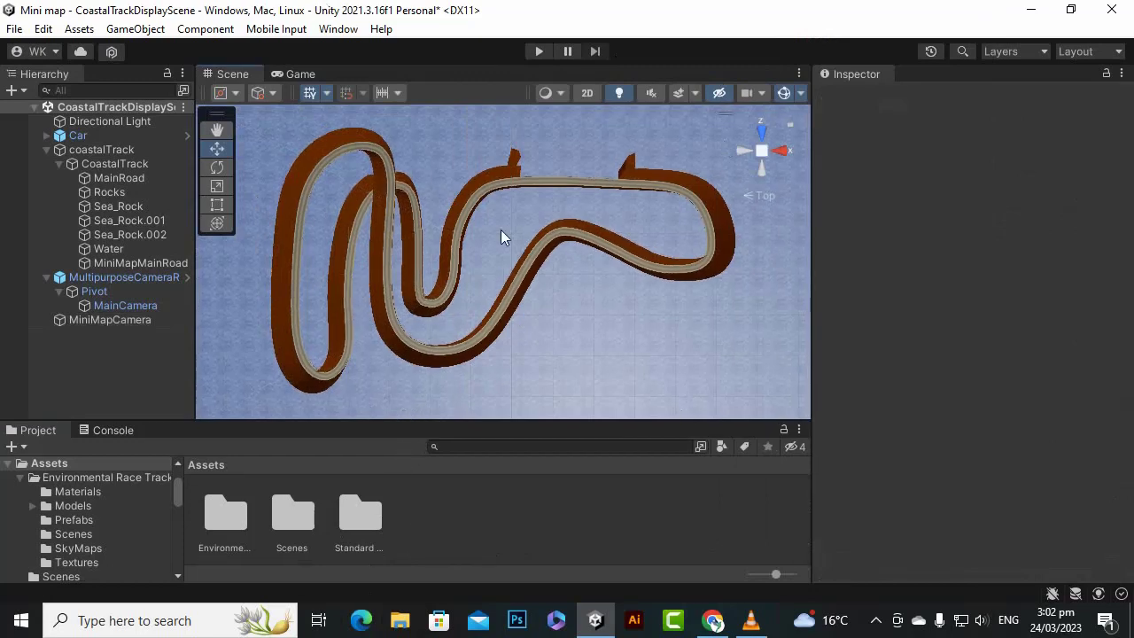
- Create a new Render Texture asset in the project's Assets folder
{"action": "right_click", "coordinate": [496, 523]}
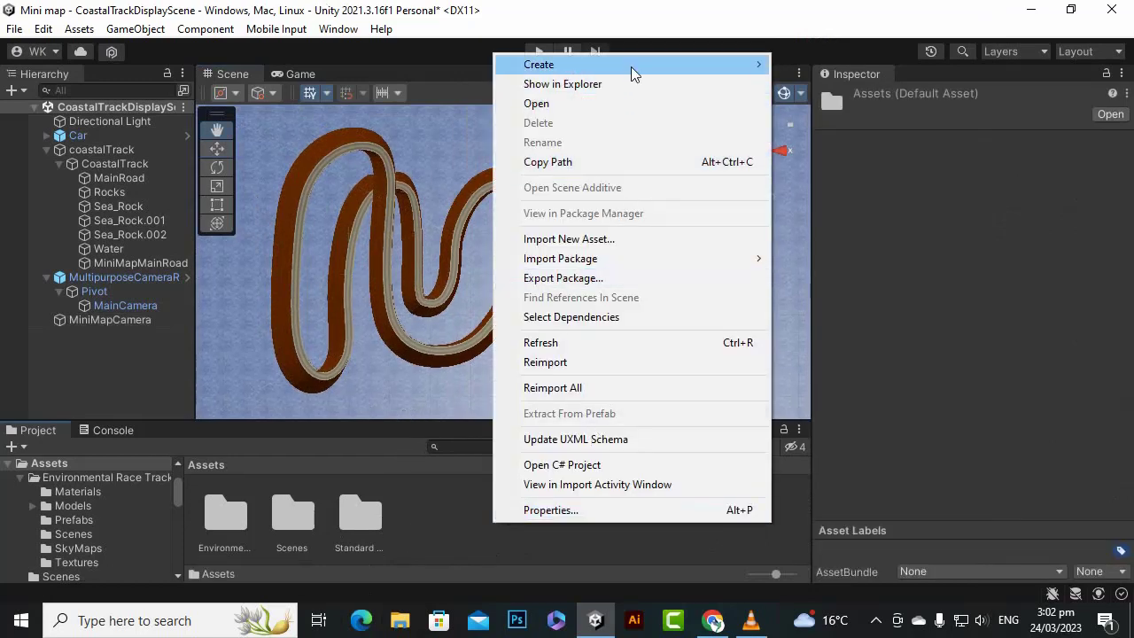
{"action": "mouse_move", "coordinate": [630, 67]}
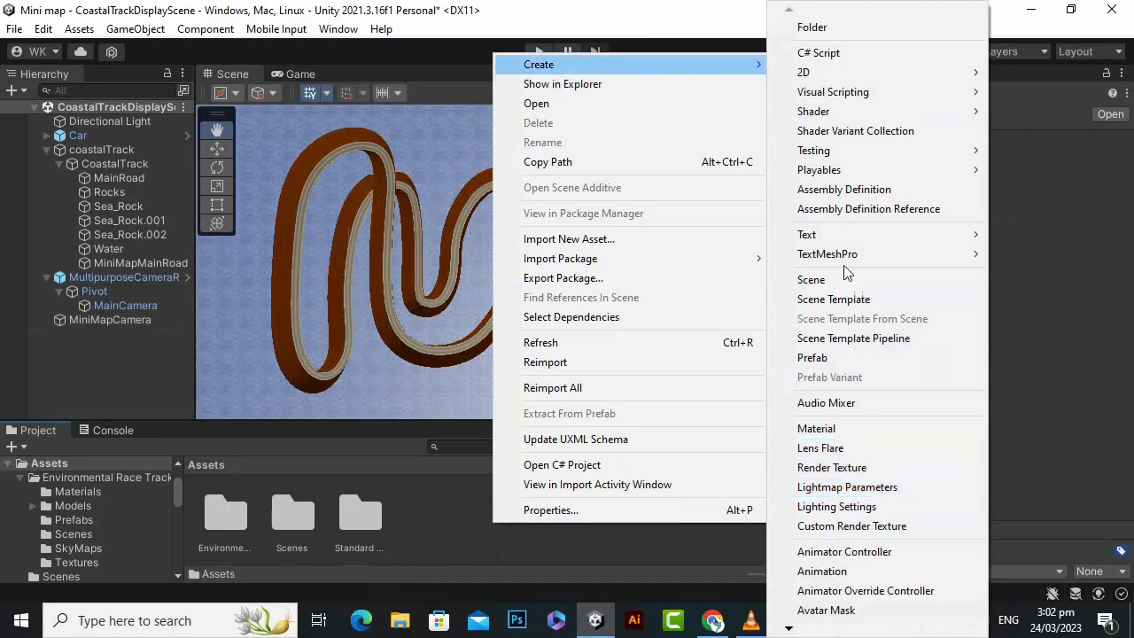
{"action": "mouse_move", "coordinate": [830, 73]}
{"action": "mouse_move", "coordinate": [788, 629]}
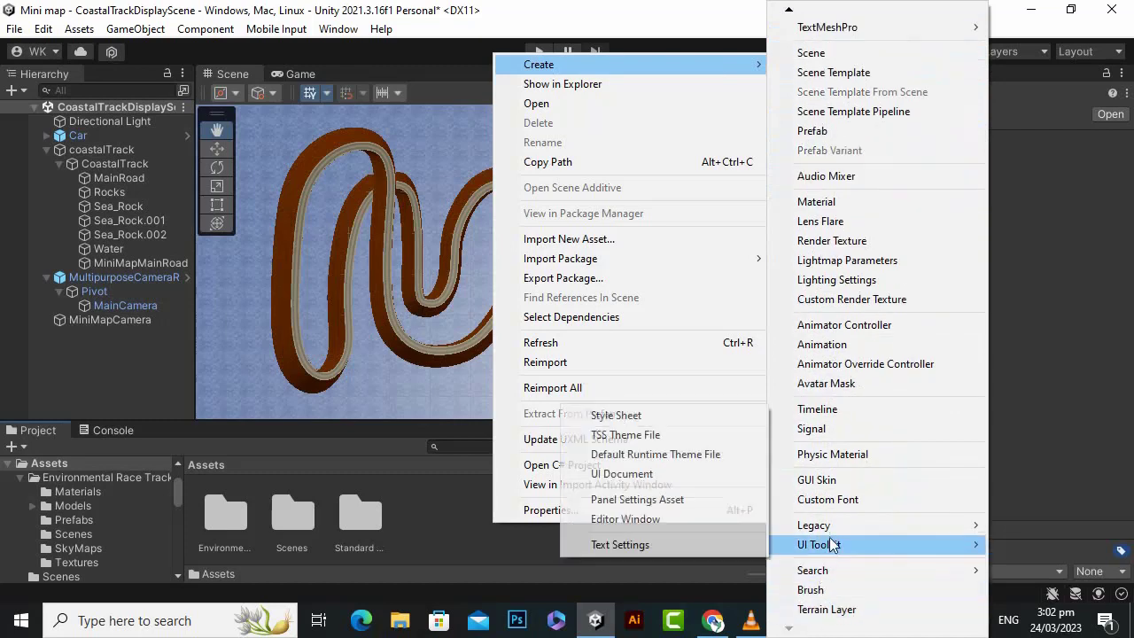
{"action": "mouse_move", "coordinate": [833, 519]}
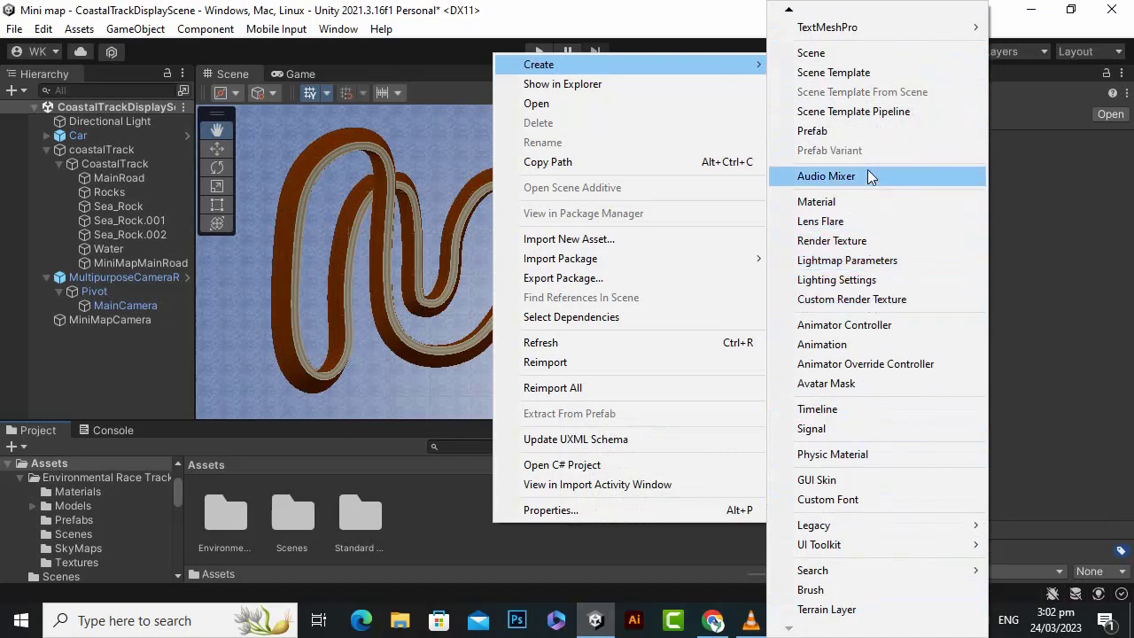
{"action": "left_click", "coordinate": [860, 240]}
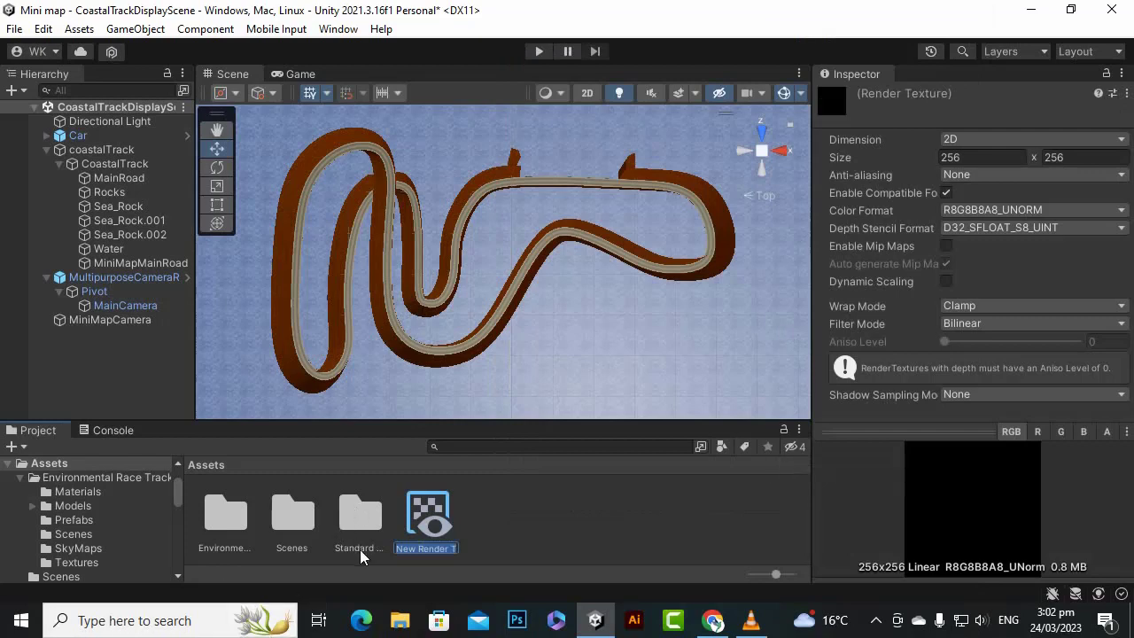
- Name the new render texture MiniMapTexture
{"action": "type", "text": "MiniMapTexture"}
{"action": "key", "text": "Return"}
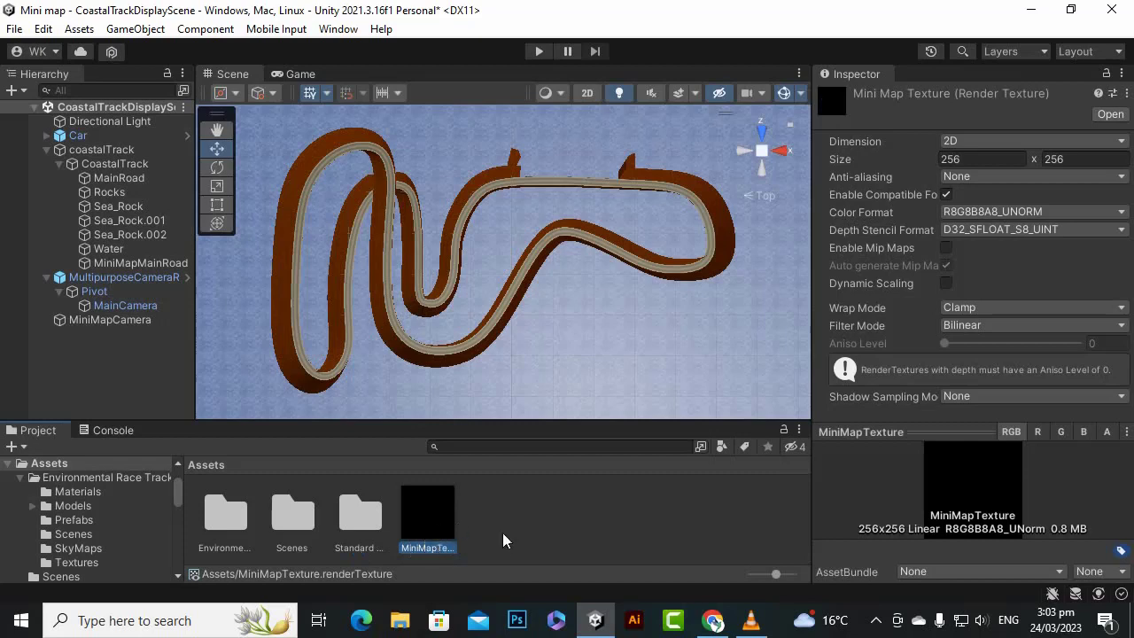
- Set the MiniMapTexture's size to 1024 x 1024 and keep R8G8B8A8_UNORM as its color format
{"action": "left_click", "coordinate": [985, 143]}
{"action": "left_click", "coordinate": [954, 9]}
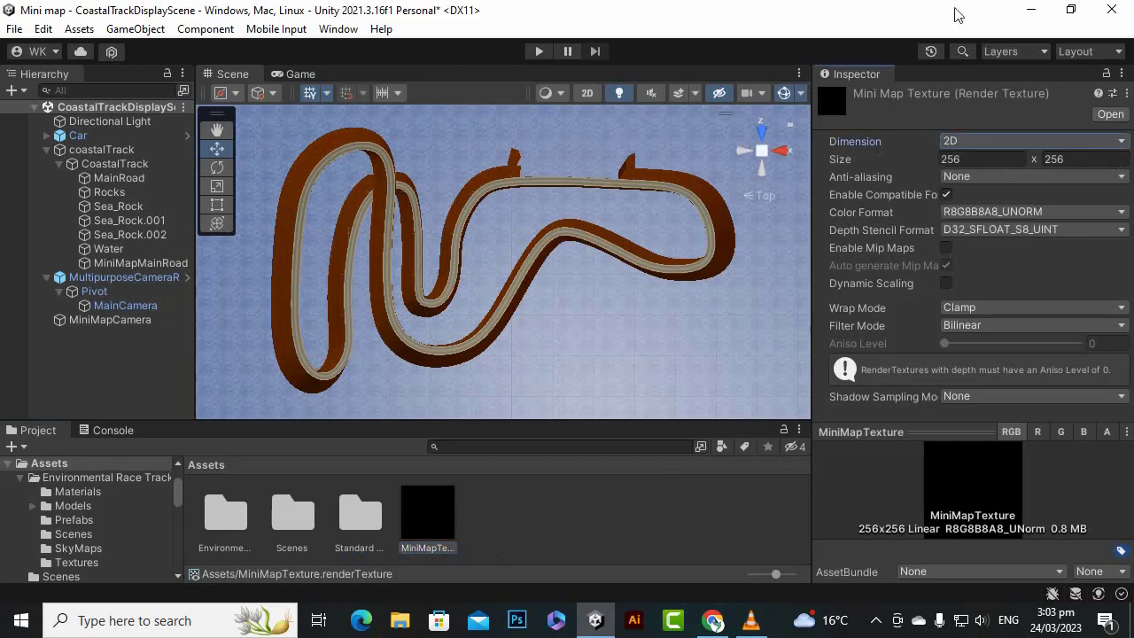
{"action": "left_click", "coordinate": [973, 161]}
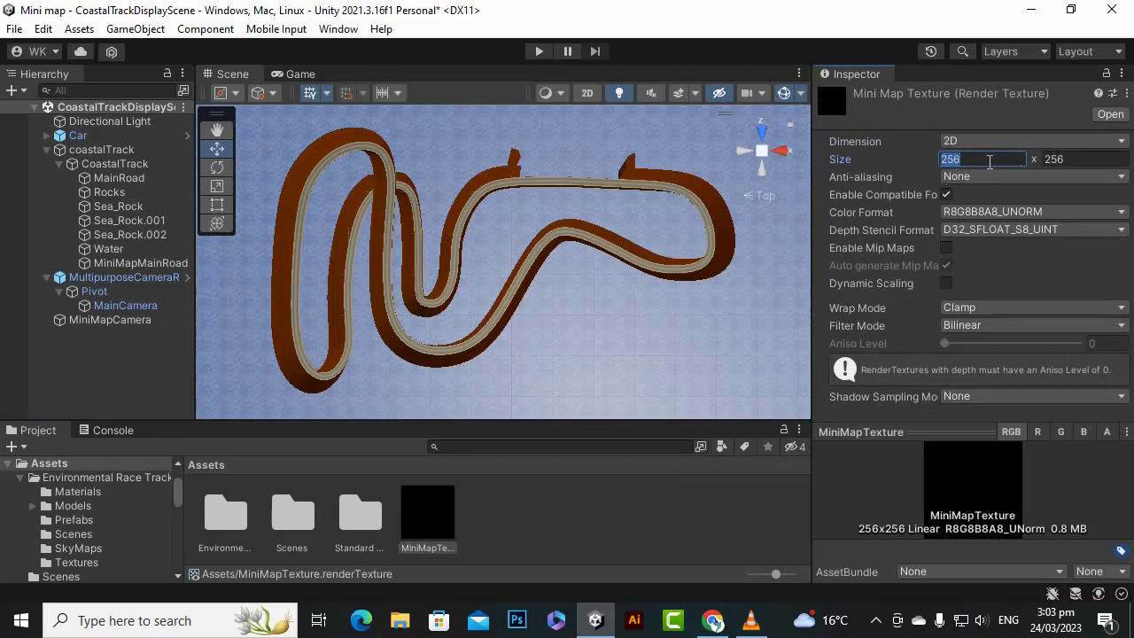
{"action": "type", "text": "1024"}
{"action": "left_click", "coordinate": [1088, 157]}
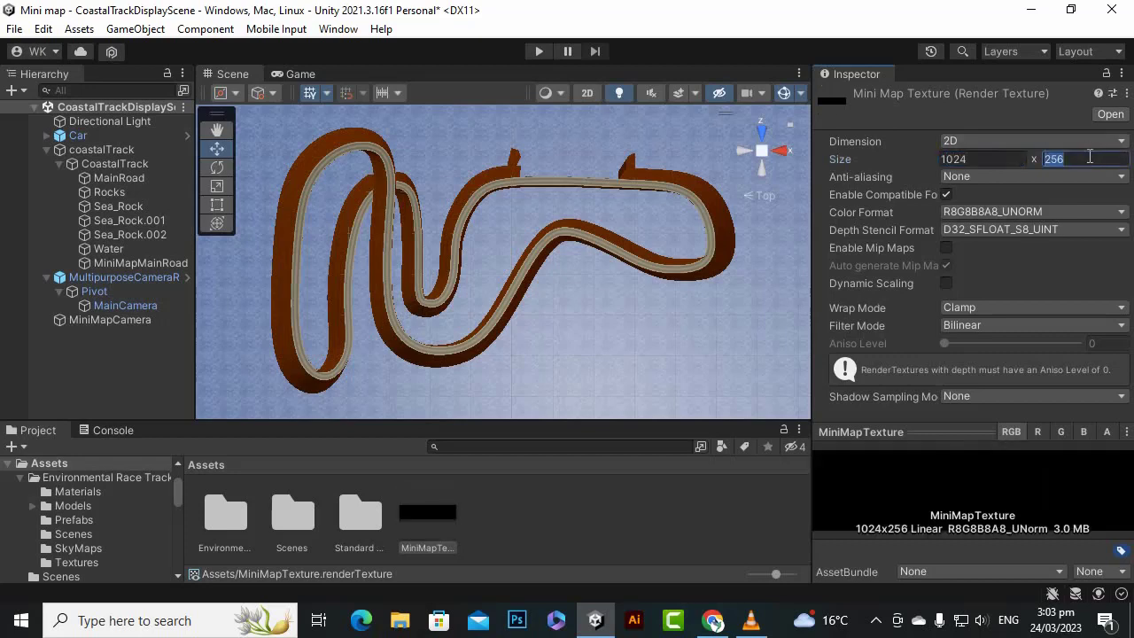
{"action": "type", "text": "1024"}
{"action": "key", "text": "Return"}
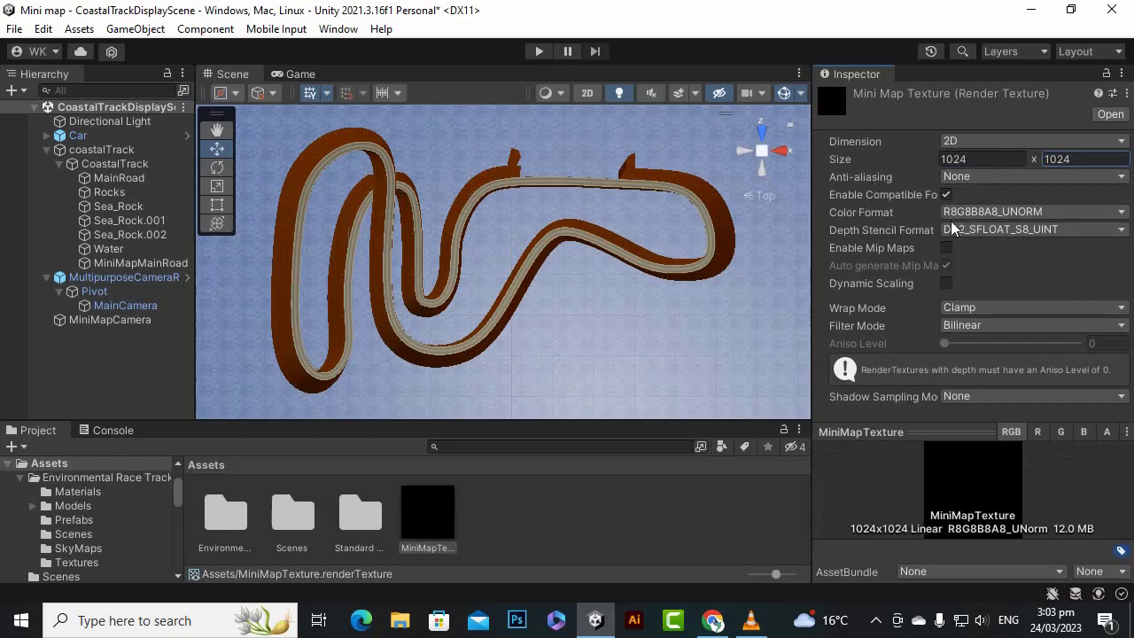
{"action": "left_click", "coordinate": [981, 213]}
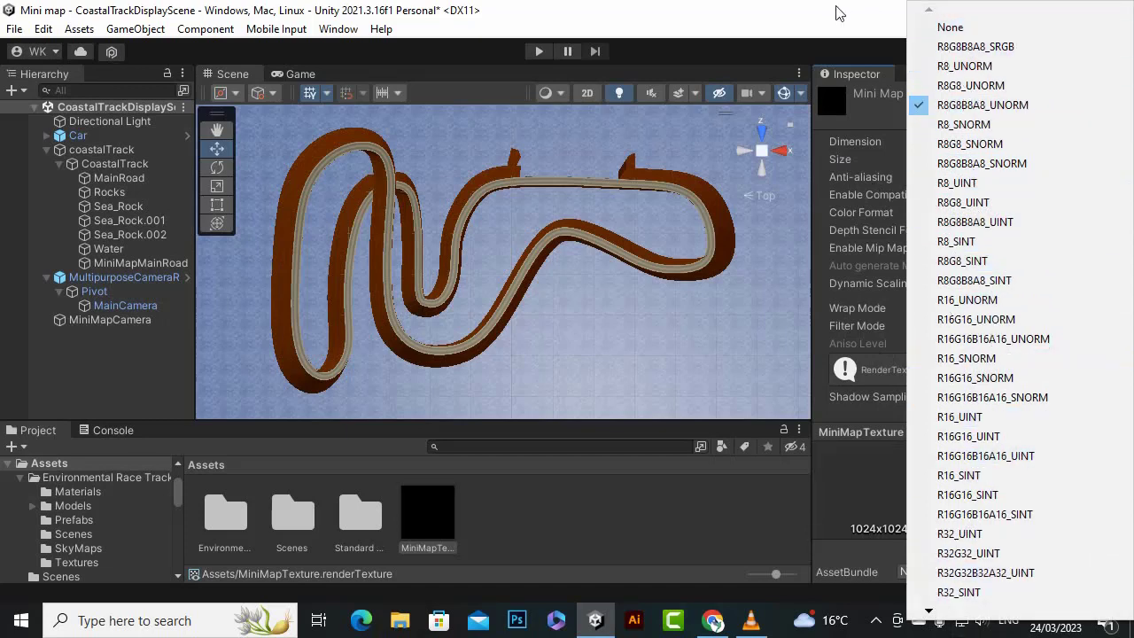
{"action": "left_click", "coordinate": [974, 106]}
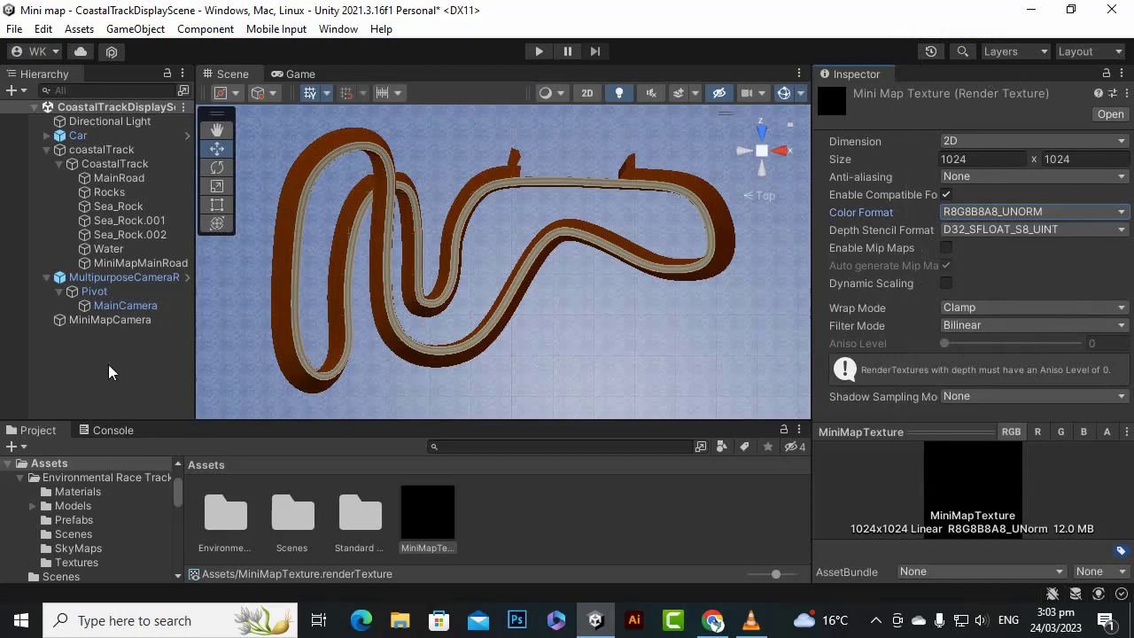
- Assign MiniMapTexture as the Target Texture of the MiniMapCamera
{"action": "left_click", "coordinate": [122, 321]}
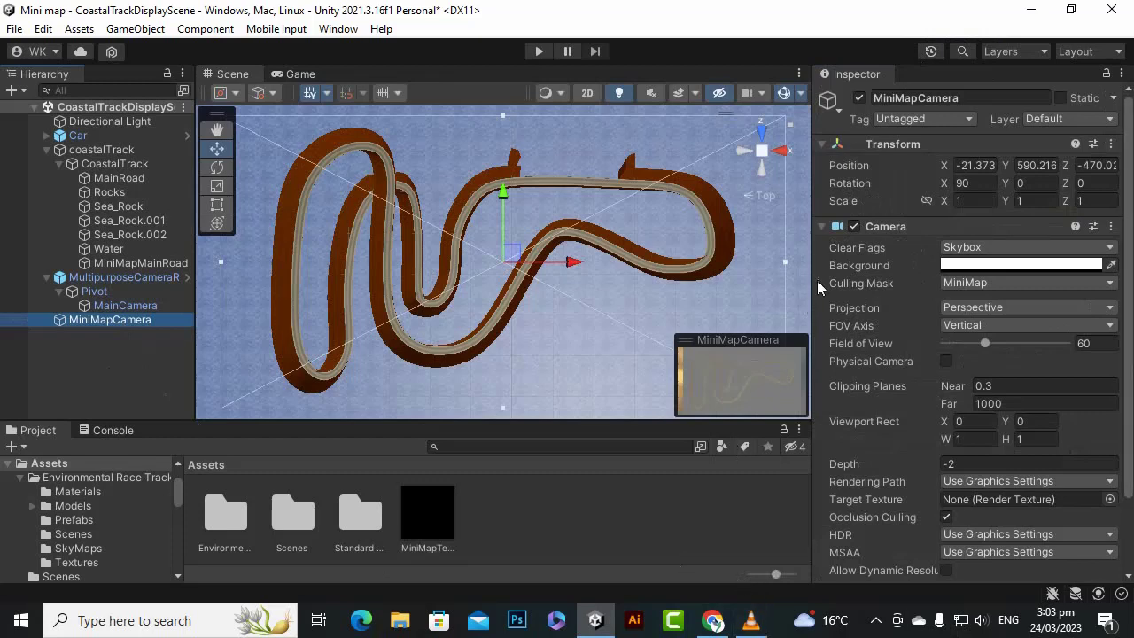
{"action": "scroll", "coordinate": [923, 296], "scroll_direction": "down", "scroll_amount": 3}
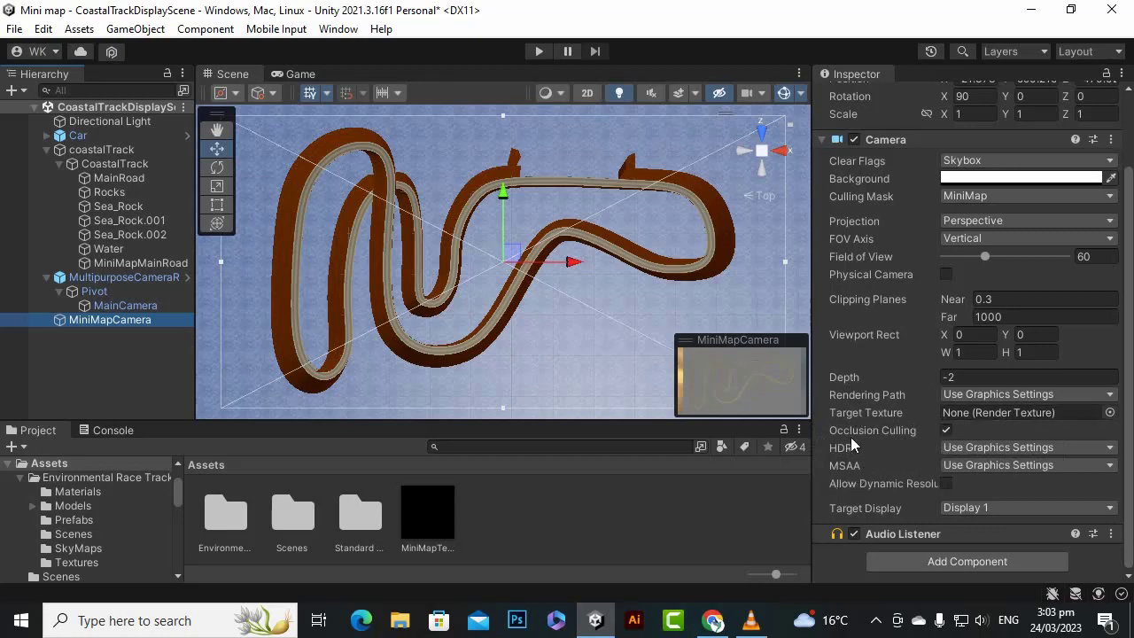
{"action": "left_click_drag", "start_coordinate": [434, 523], "coordinate": [962, 426]}
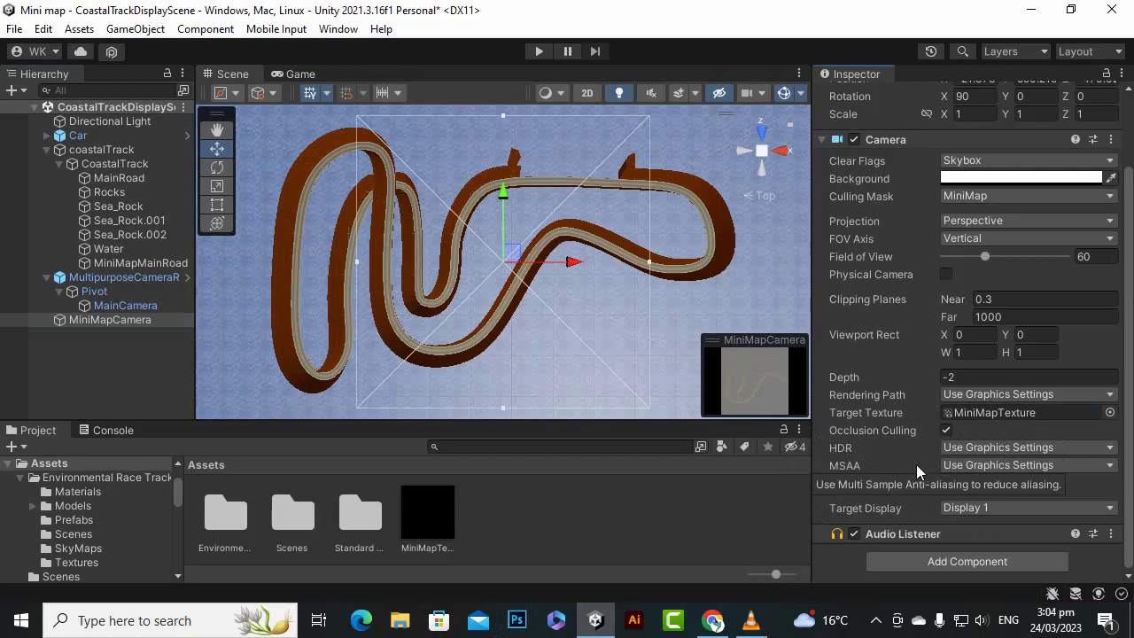
- Examine the track in an enlarged preview of MiniMapTexture, then clear the selection
{"action": "left_click", "coordinate": [426, 509]}
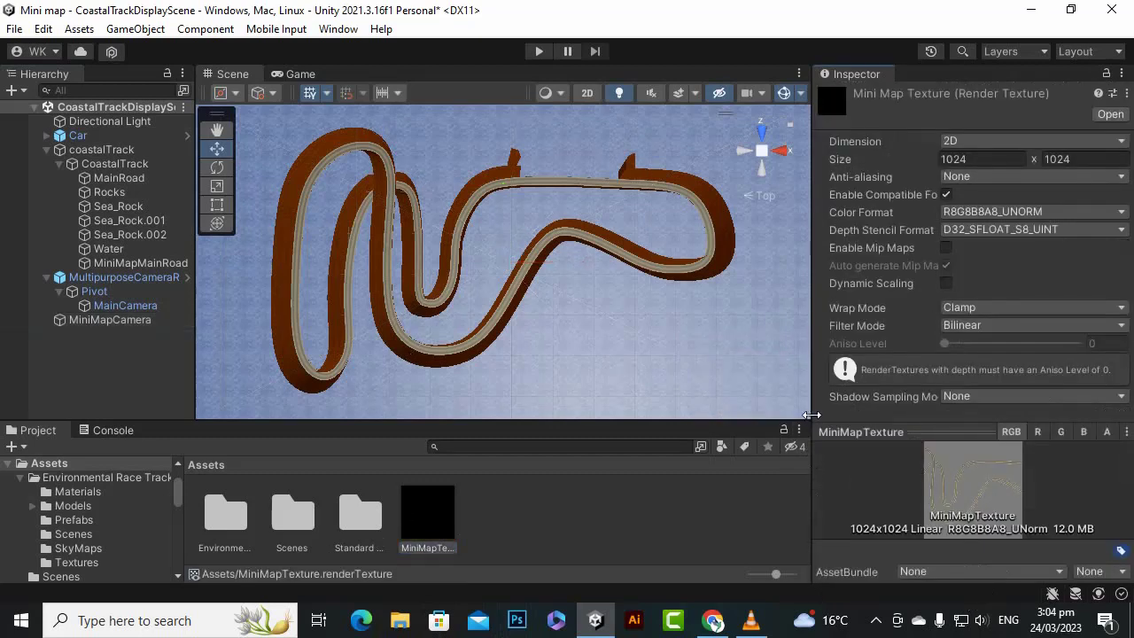
{"action": "left_click_drag", "start_coordinate": [812, 422], "coordinate": [702, 423]}
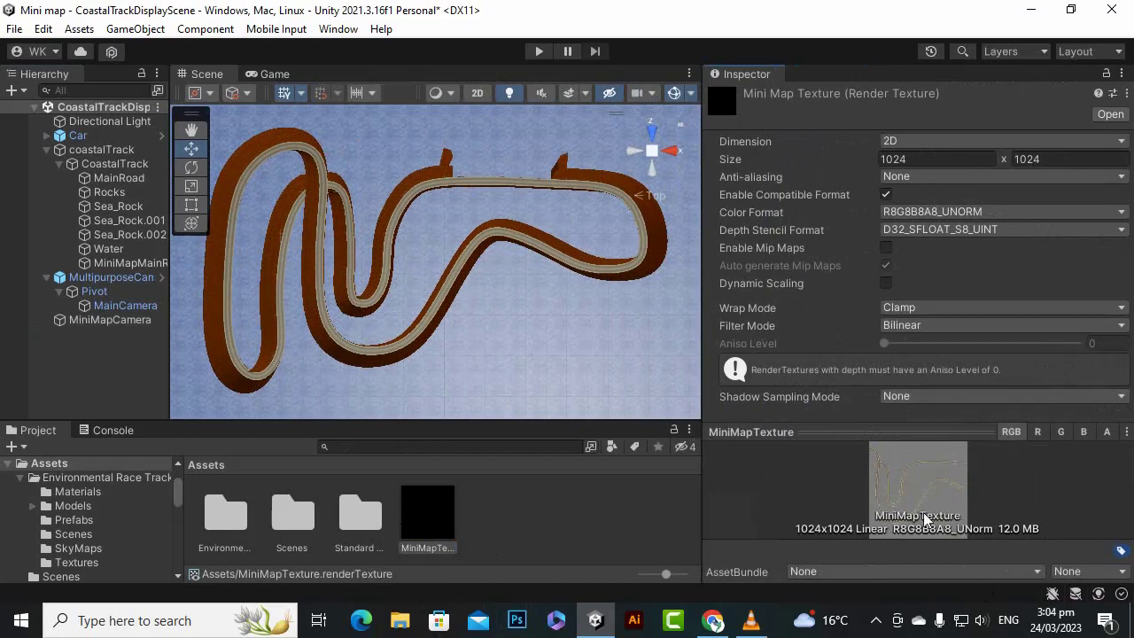
{"action": "left_click_drag", "start_coordinate": [912, 431], "coordinate": [905, 416]}
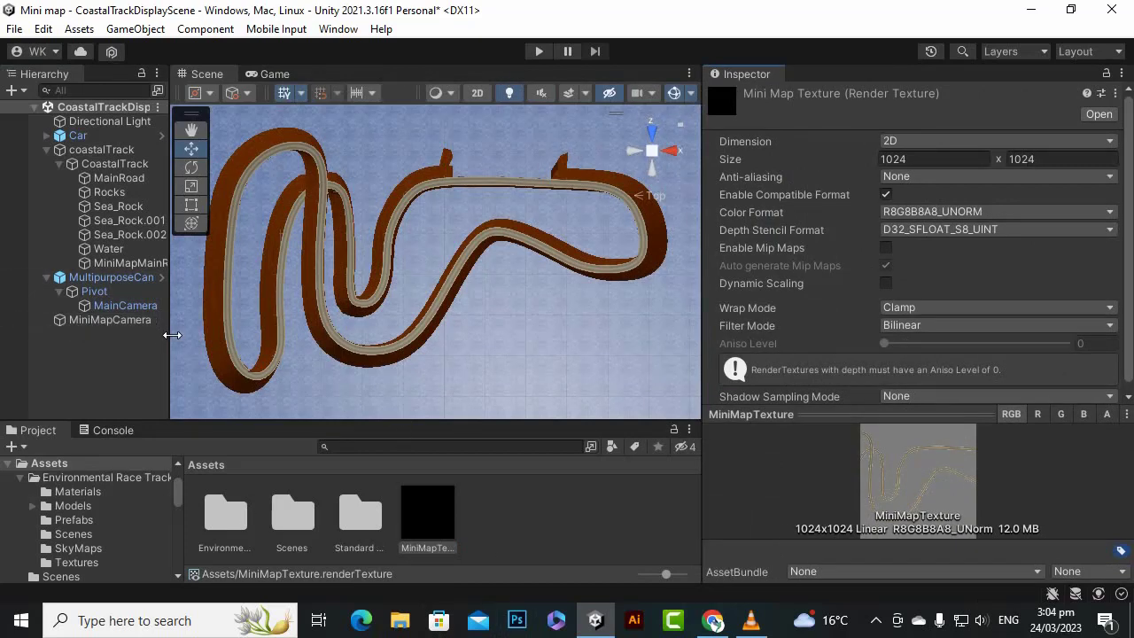
{"action": "left_click_drag", "start_coordinate": [170, 335], "coordinate": [236, 336]}
{"action": "left_click", "coordinate": [152, 384]}
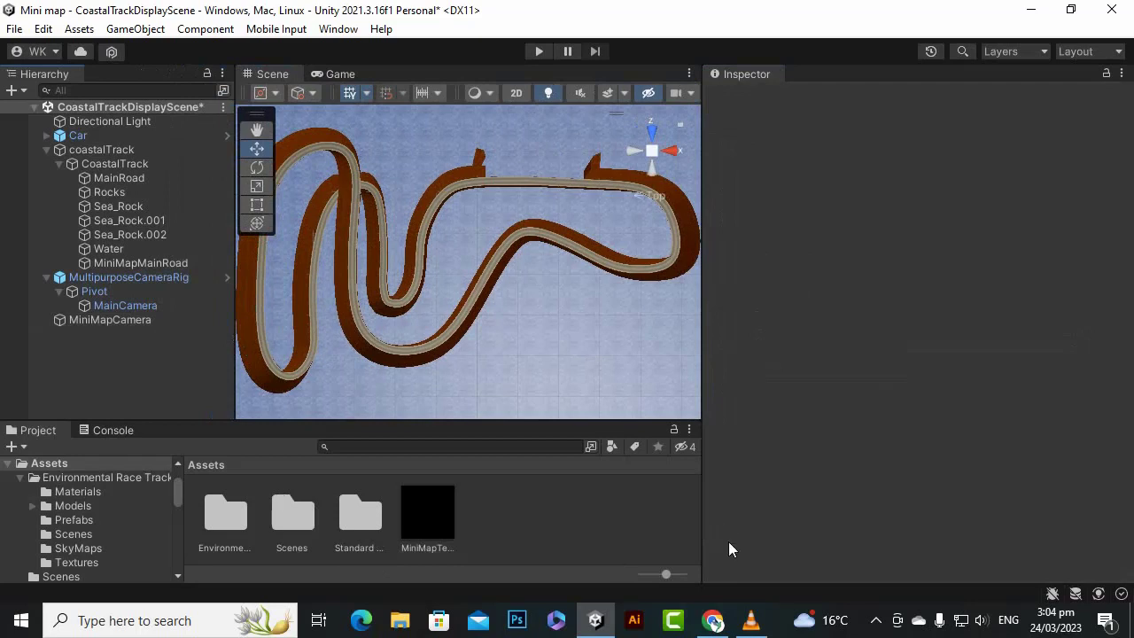
{"action": "scroll", "coordinate": [542, 324], "scroll_direction": "down", "scroll_amount": 1}
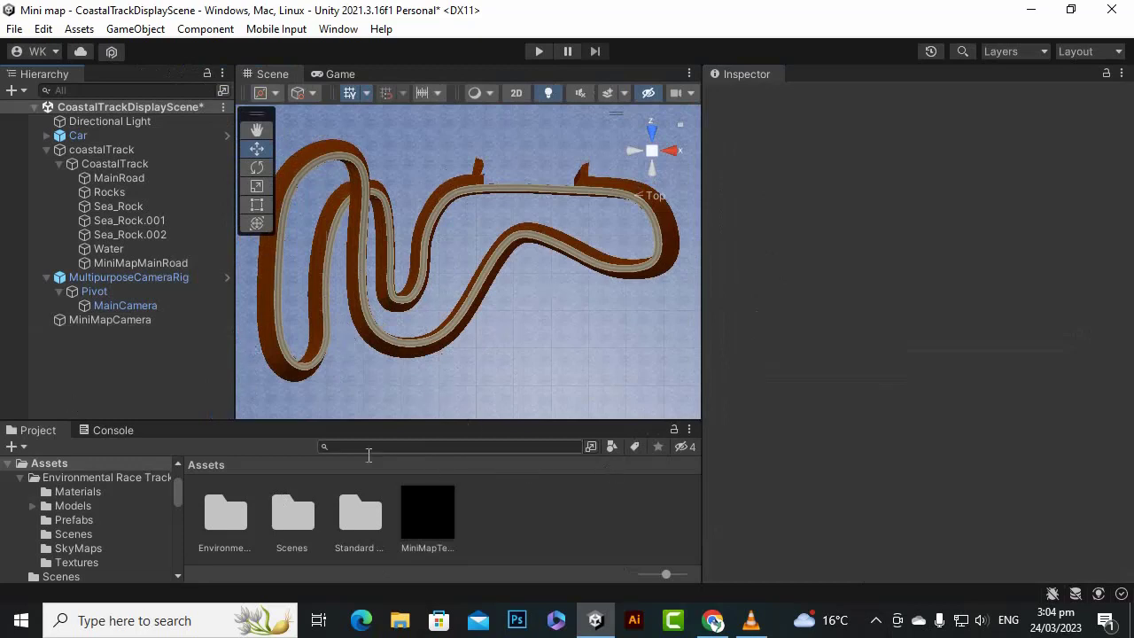
- Add a UI Canvas to the scene and select it
{"action": "right_click", "coordinate": [170, 354]}
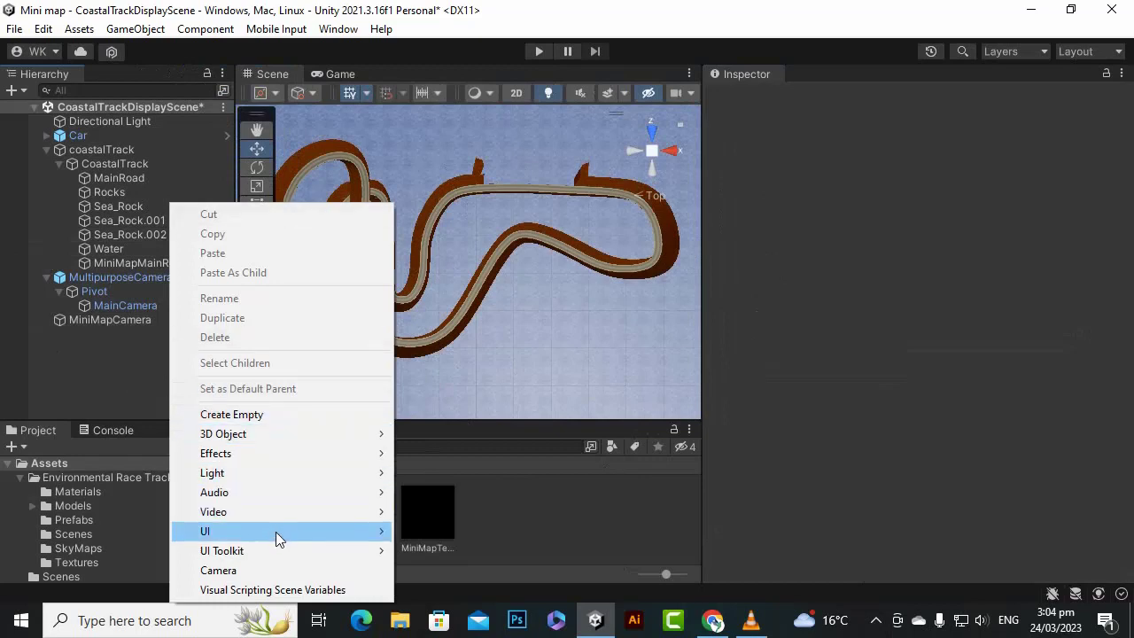
{"action": "mouse_move", "coordinate": [275, 531]}
{"action": "left_click", "coordinate": [443, 491]}
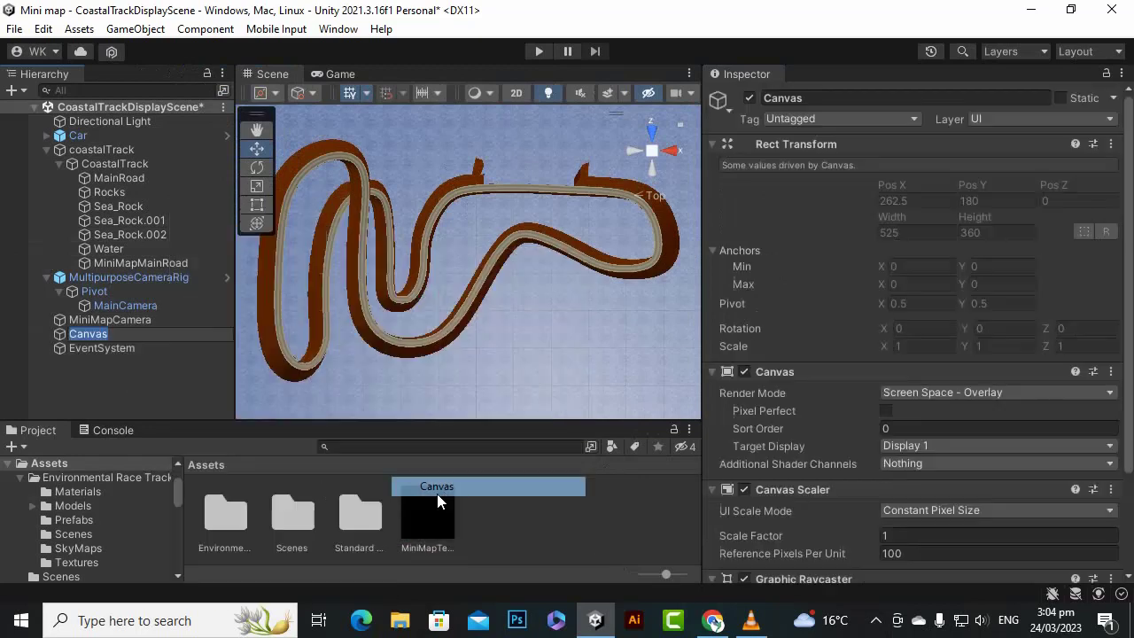
{"action": "left_click", "coordinate": [118, 336]}
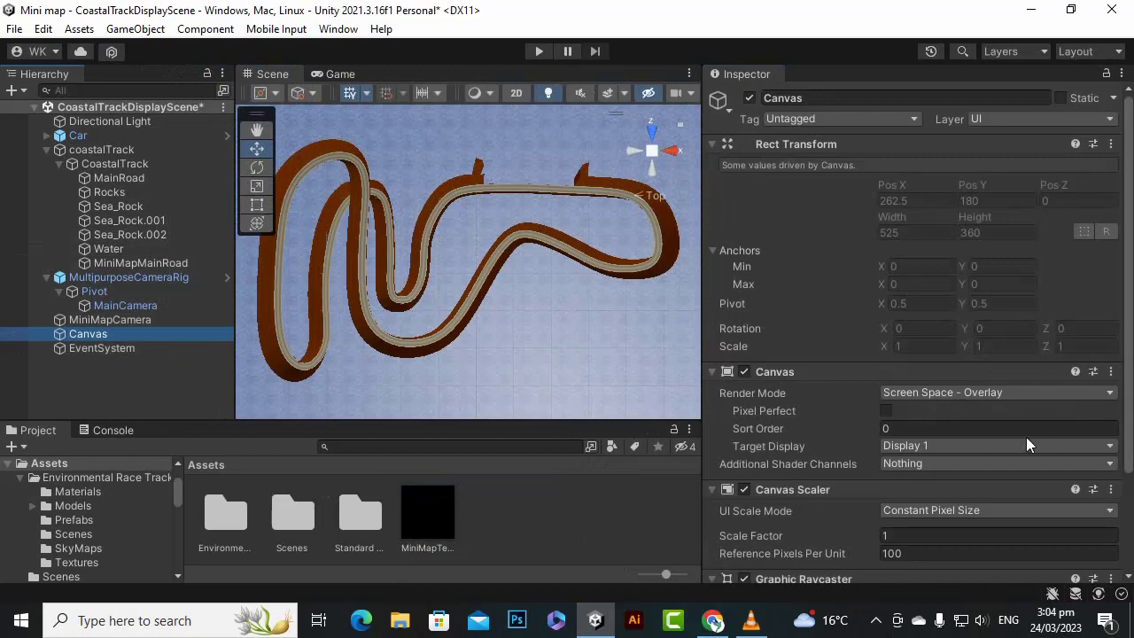
- Set the Canvas Scaler's UI Scale Mode to Scale With Screen Size
{"action": "scroll", "coordinate": [985, 434], "scroll_direction": "down", "scroll_amount": 1}
{"action": "left_click", "coordinate": [981, 464]}
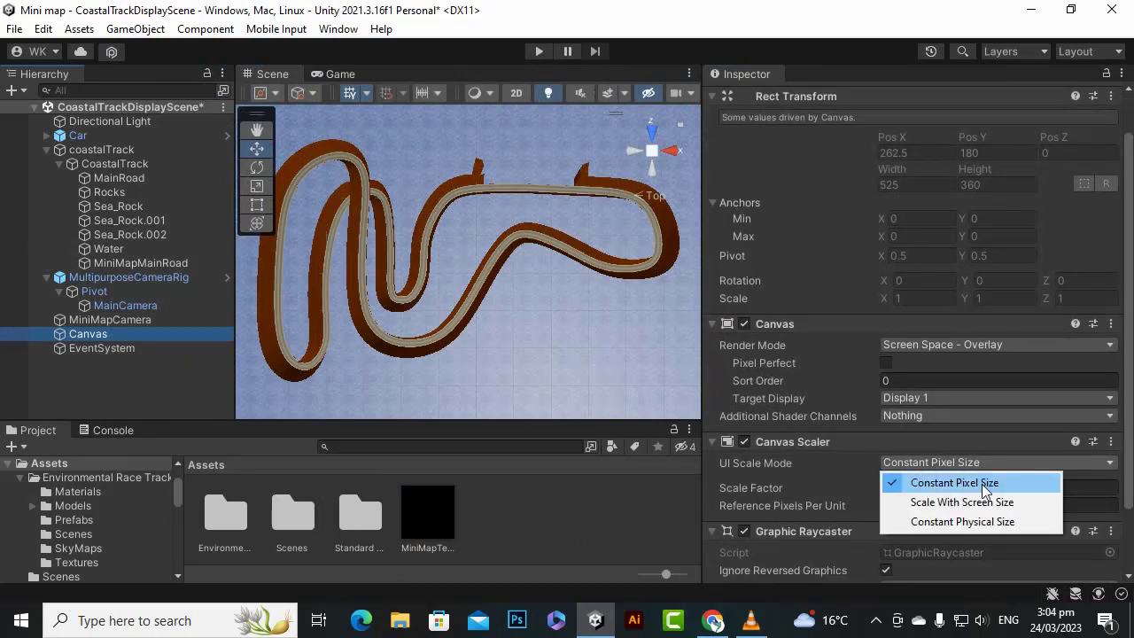
{"action": "left_click", "coordinate": [966, 502]}
{"action": "scroll", "coordinate": [994, 400], "scroll_direction": "down", "scroll_amount": 1}
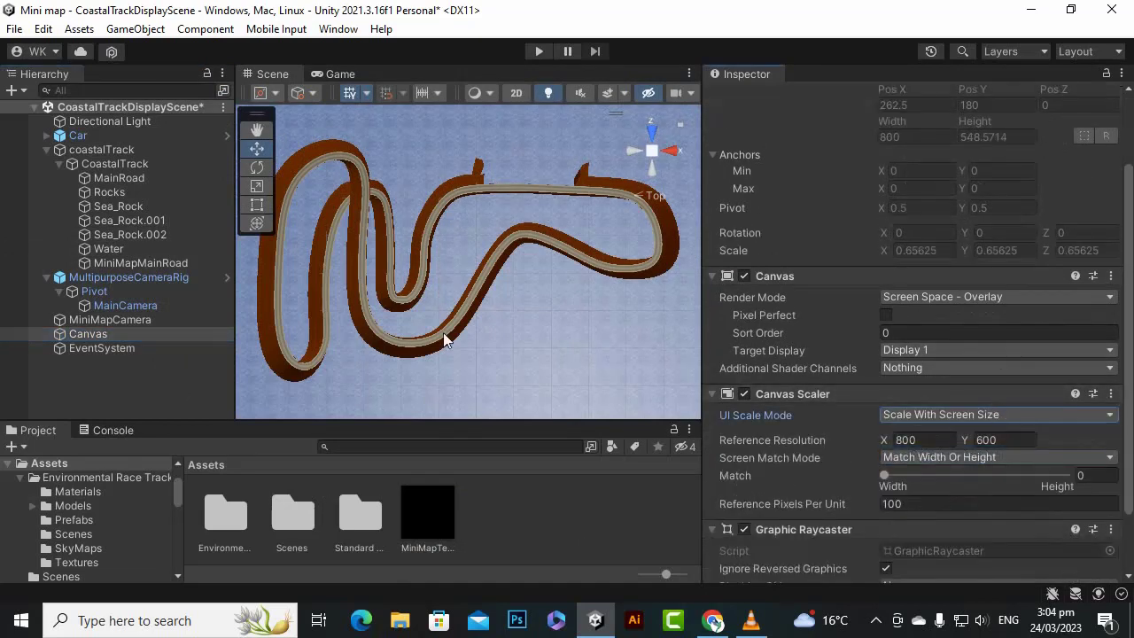
- Switch to the Game view and set its resolution to Full HD (1920x1080)
{"action": "left_click", "coordinate": [327, 76]}
{"action": "left_click", "coordinate": [452, 91]}
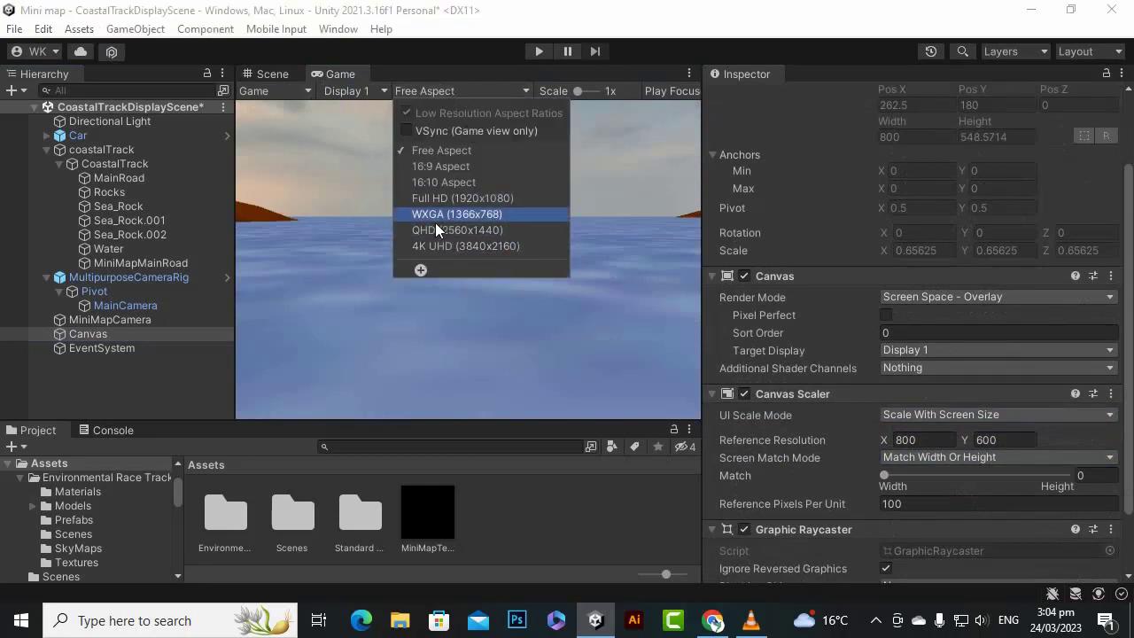
{"action": "left_click", "coordinate": [462, 199]}
- Set the Canvas Scaler's reference resolution to 1920 by 1080
{"action": "left_click", "coordinate": [912, 439]}
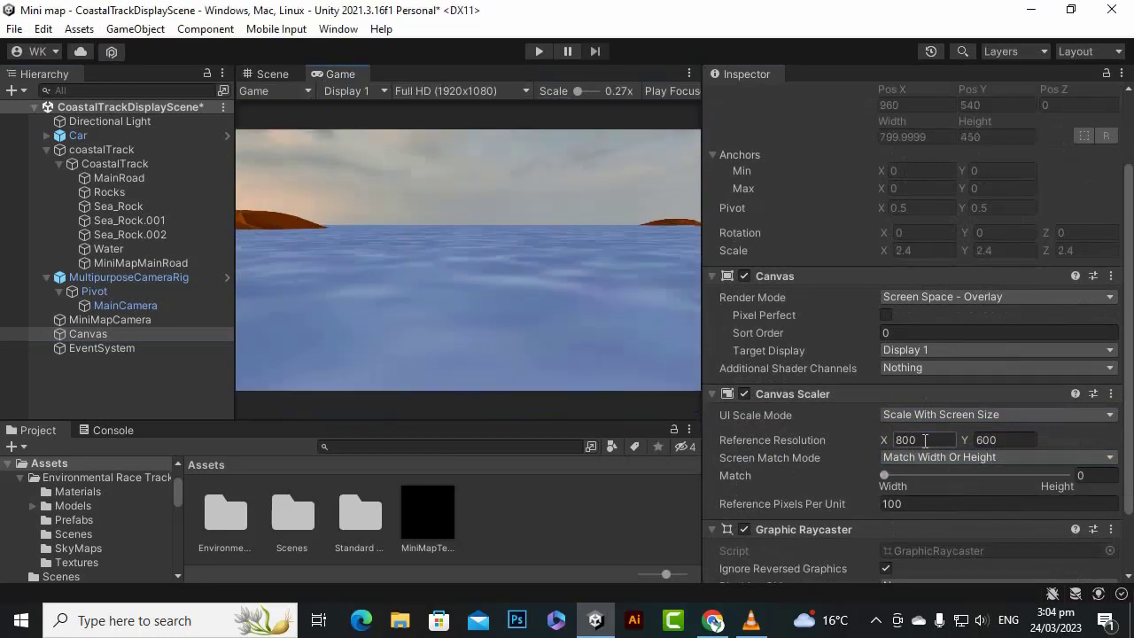
{"action": "type", "text": "1920"}
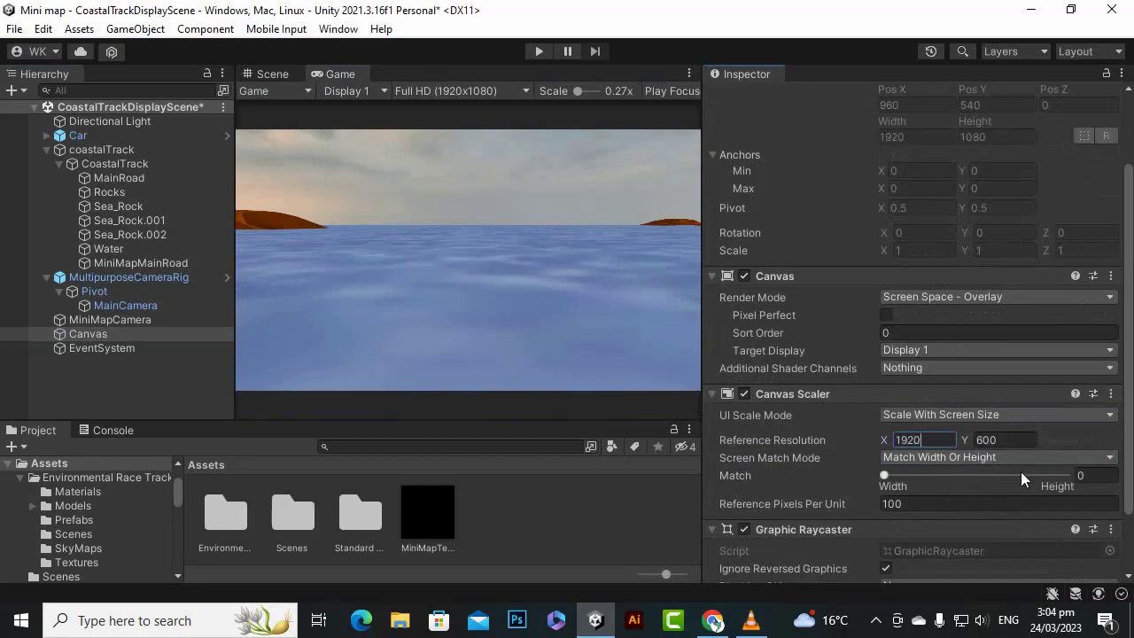
{"action": "key", "text": "Tab"}
{"action": "type", "text": "10"}
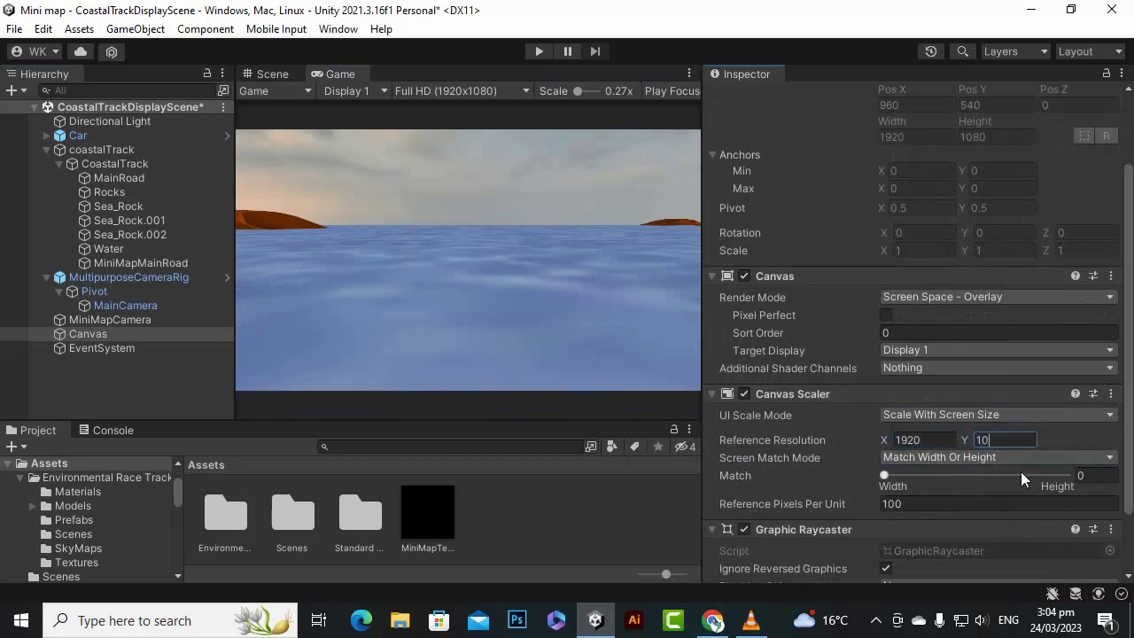
{"action": "type", "text": "80"}
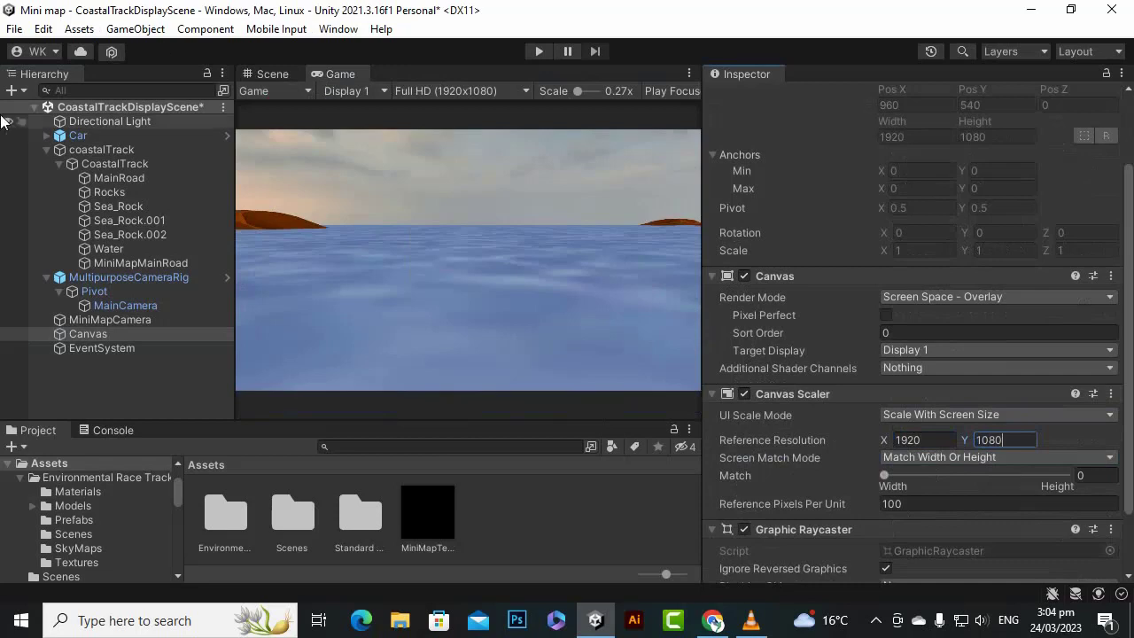
- Add a Raw Image UI element as a child of the Canvas
{"action": "left_click", "coordinate": [58, 361]}
{"action": "left_click", "coordinate": [81, 340]}
{"action": "right_click", "coordinate": [81, 340]}
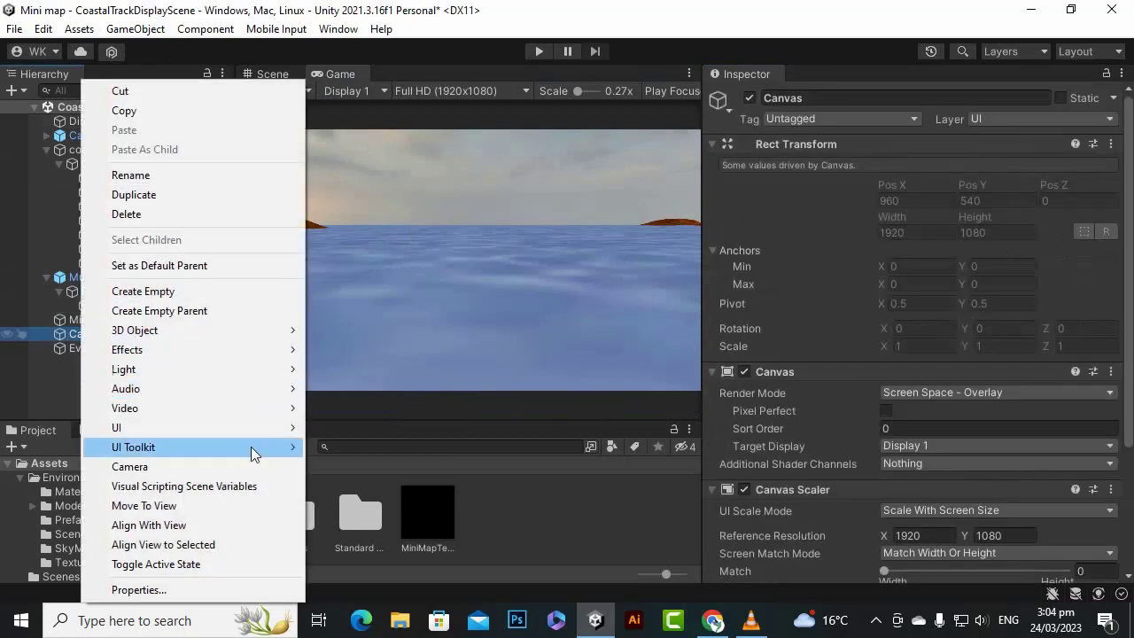
{"action": "mouse_move", "coordinate": [221, 419]}
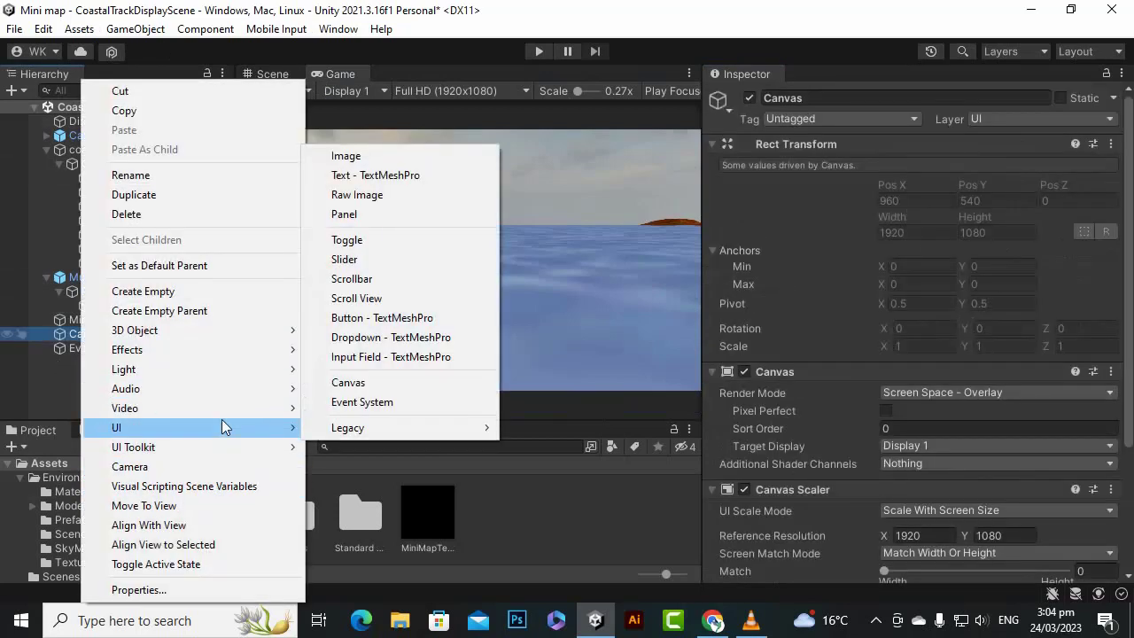
{"action": "mouse_move", "coordinate": [308, 427]}
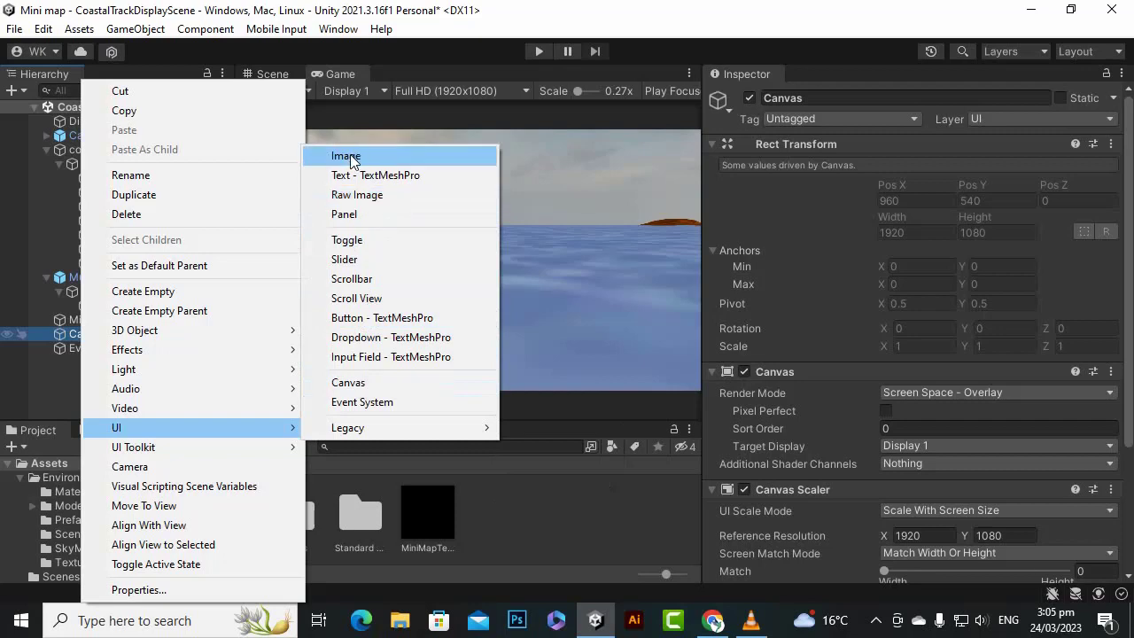
{"action": "left_click", "coordinate": [347, 195]}
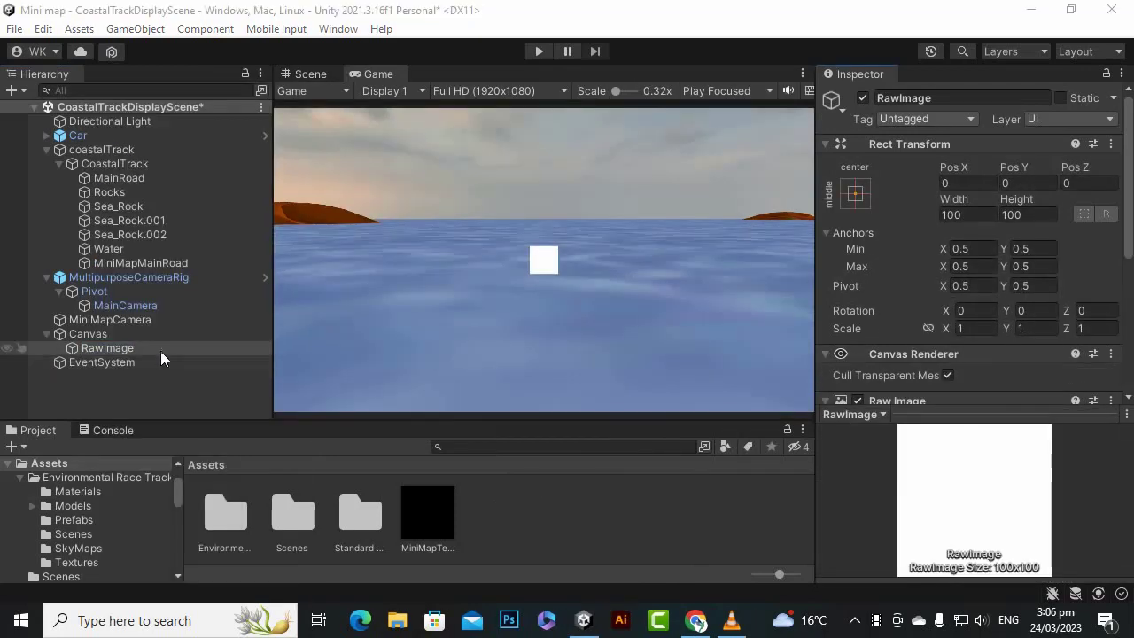
- Rename the raw image to MiniMap and assign MiniMapTexture as its texture
{"action": "right_click", "coordinate": [163, 357]}
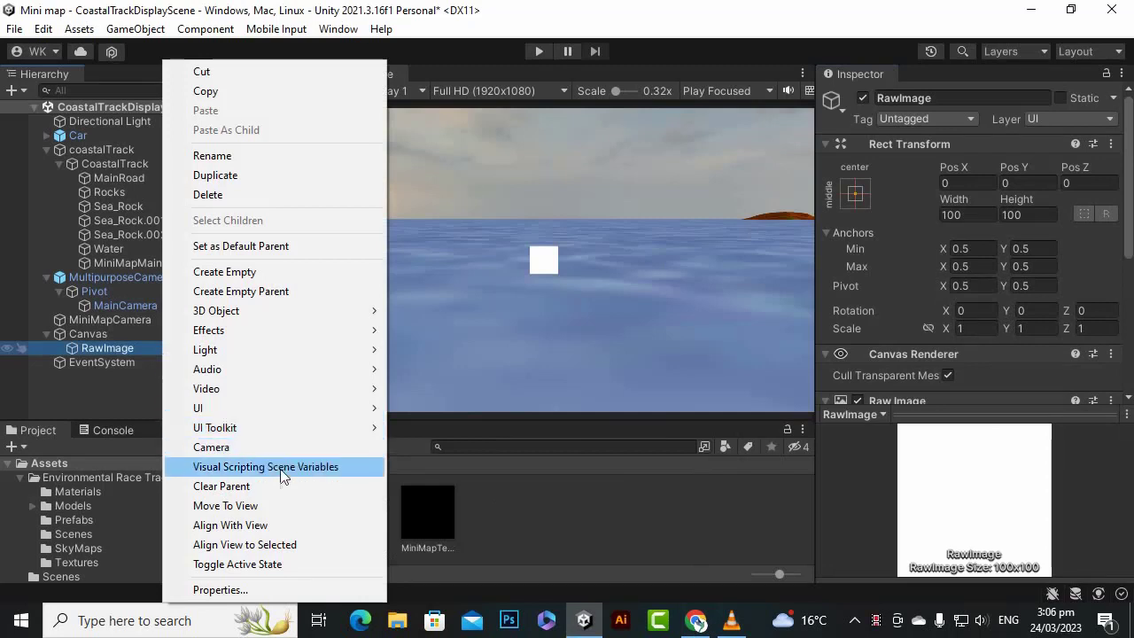
{"action": "left_click", "coordinate": [258, 156]}
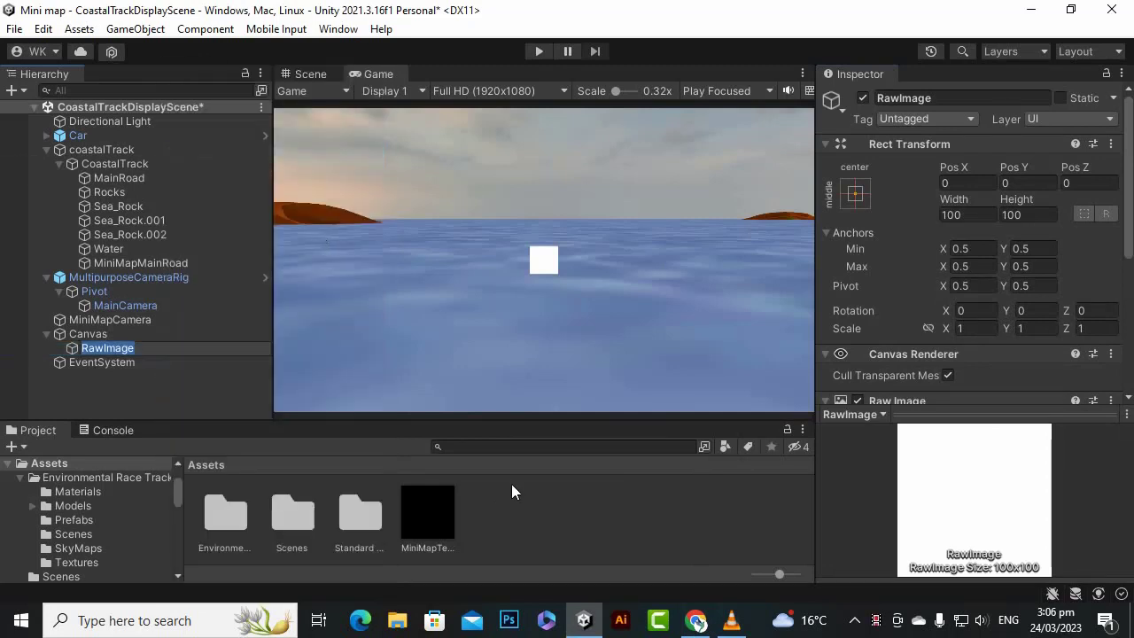
{"action": "type", "text": "Mini"}
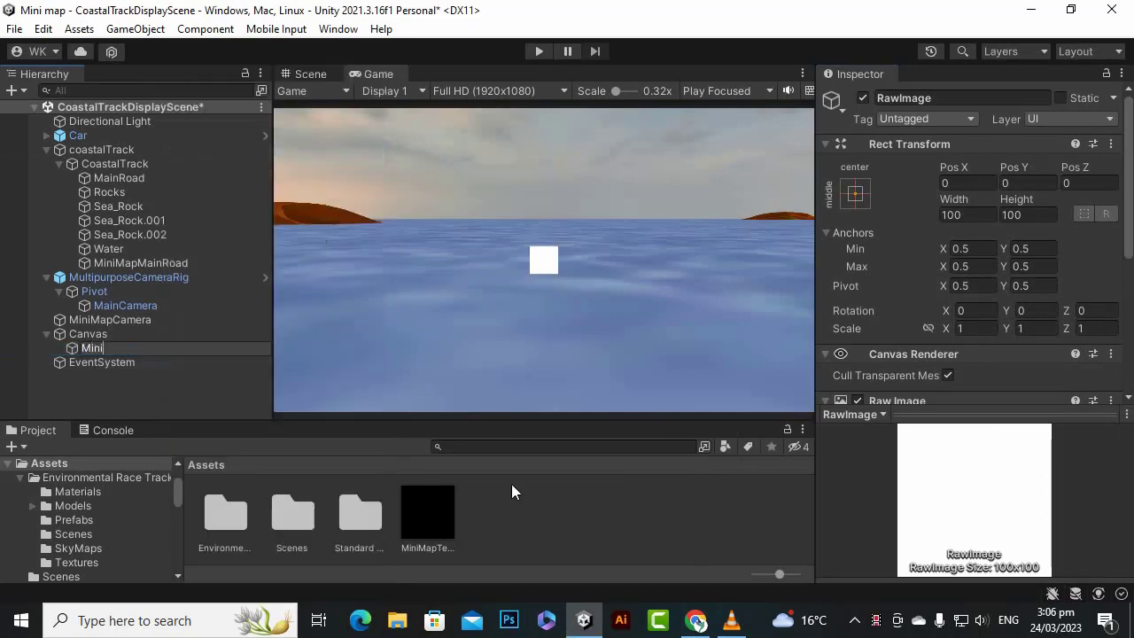
{"action": "type", "text": "Map"}
{"action": "key", "text": "Return"}
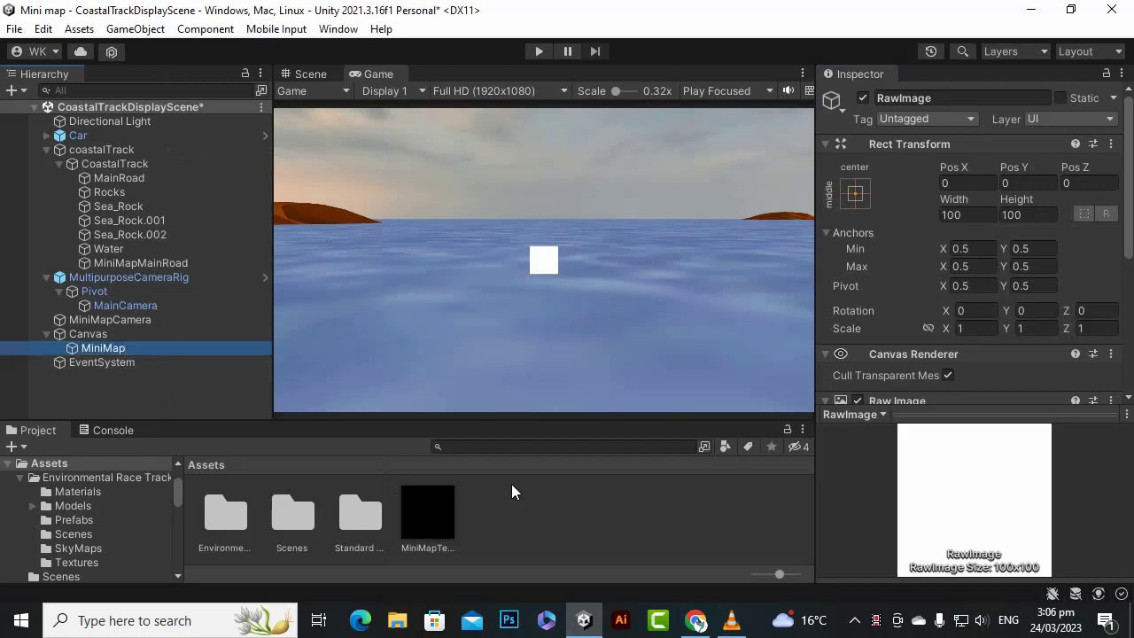
{"action": "scroll", "coordinate": [930, 284], "scroll_direction": "down", "scroll_amount": 3}
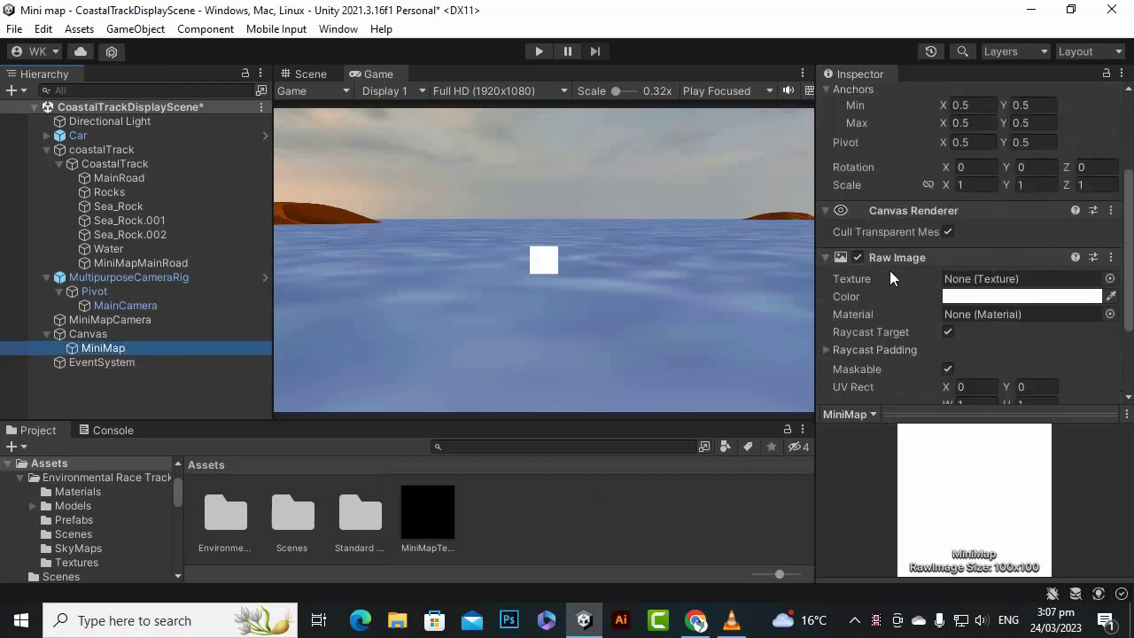
{"action": "left_click_drag", "start_coordinate": [427, 512], "coordinate": [961, 282]}
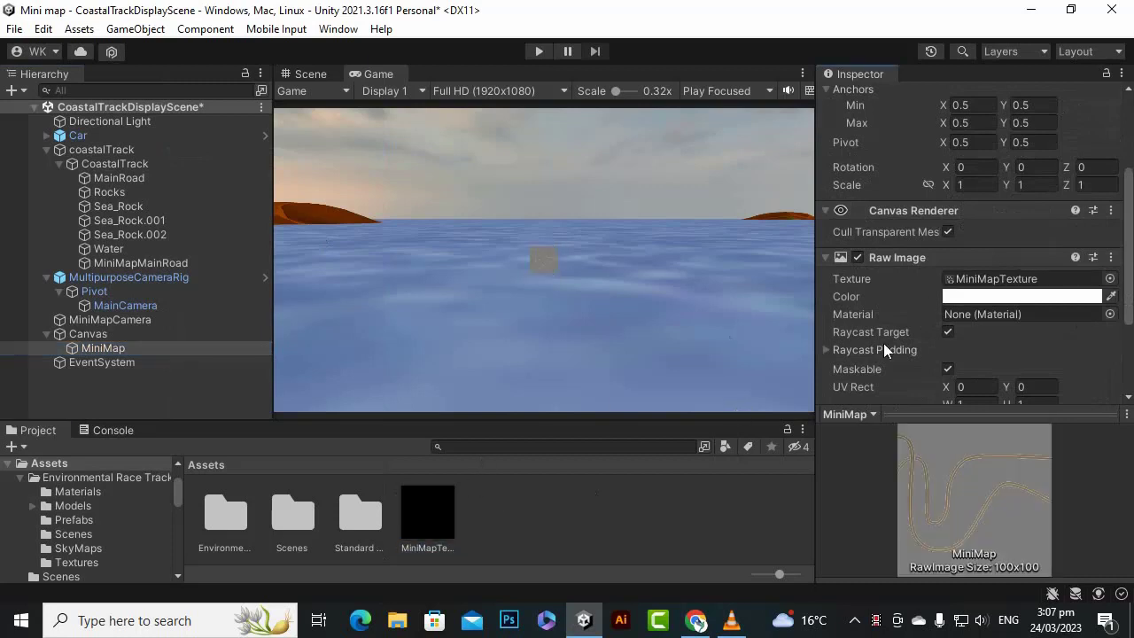
- Resize the MiniMap raw image to the native size of its texture
{"action": "scroll", "coordinate": [925, 297], "scroll_direction": "down", "scroll_amount": 3}
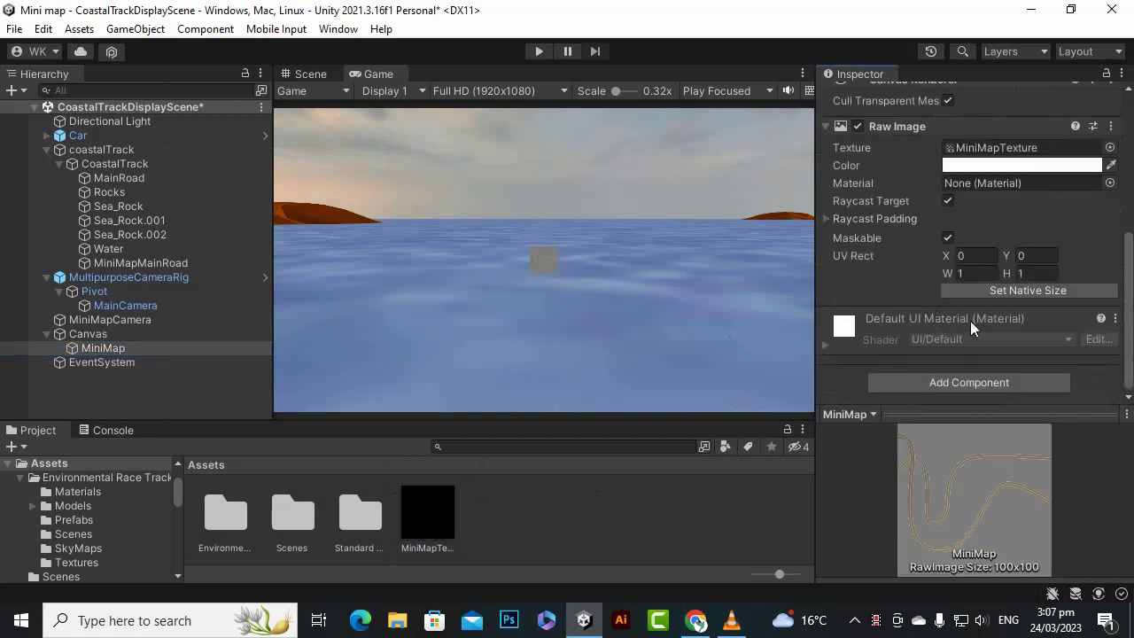
{"action": "left_click", "coordinate": [1007, 290]}
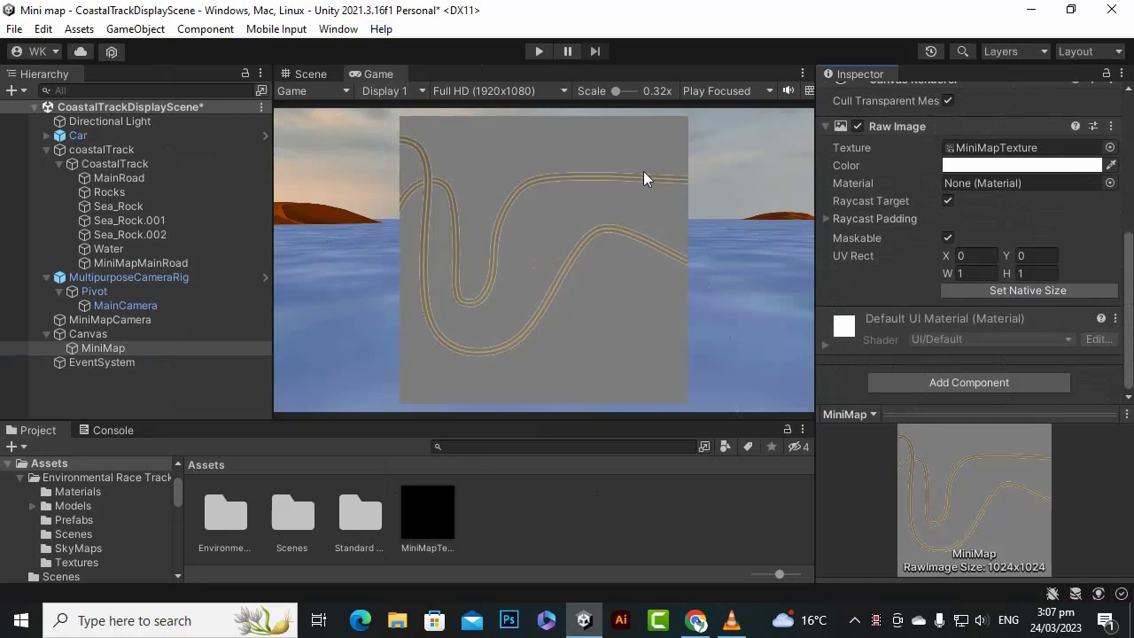
- Set the Clear Flags of MiniMapCamera to Solid Color
{"action": "left_click", "coordinate": [109, 319]}
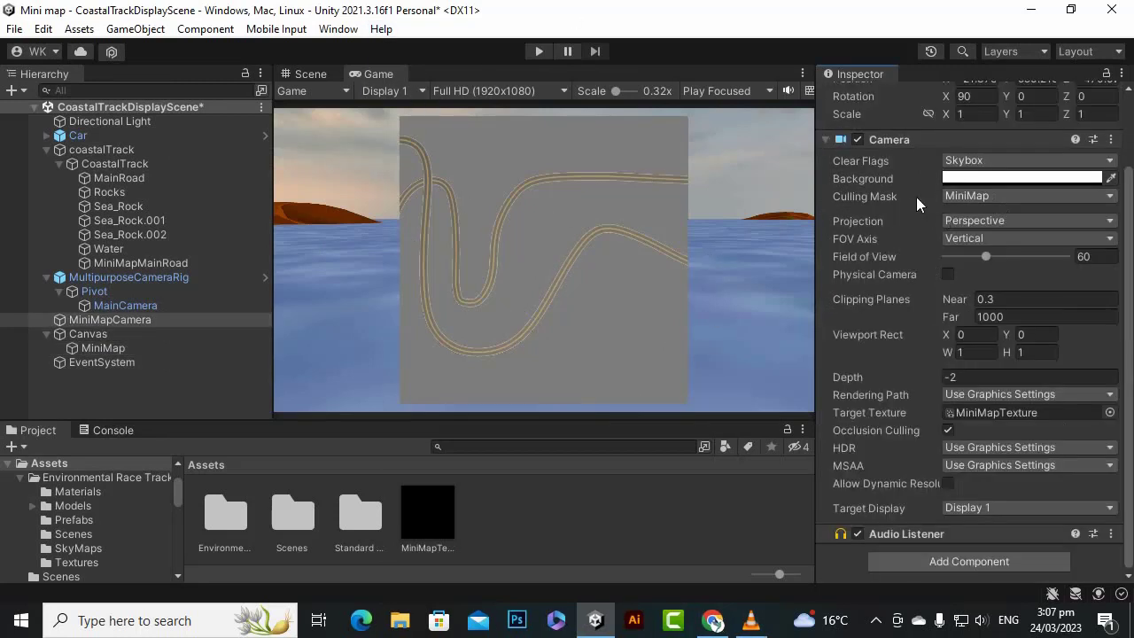
{"action": "left_click", "coordinate": [983, 161]}
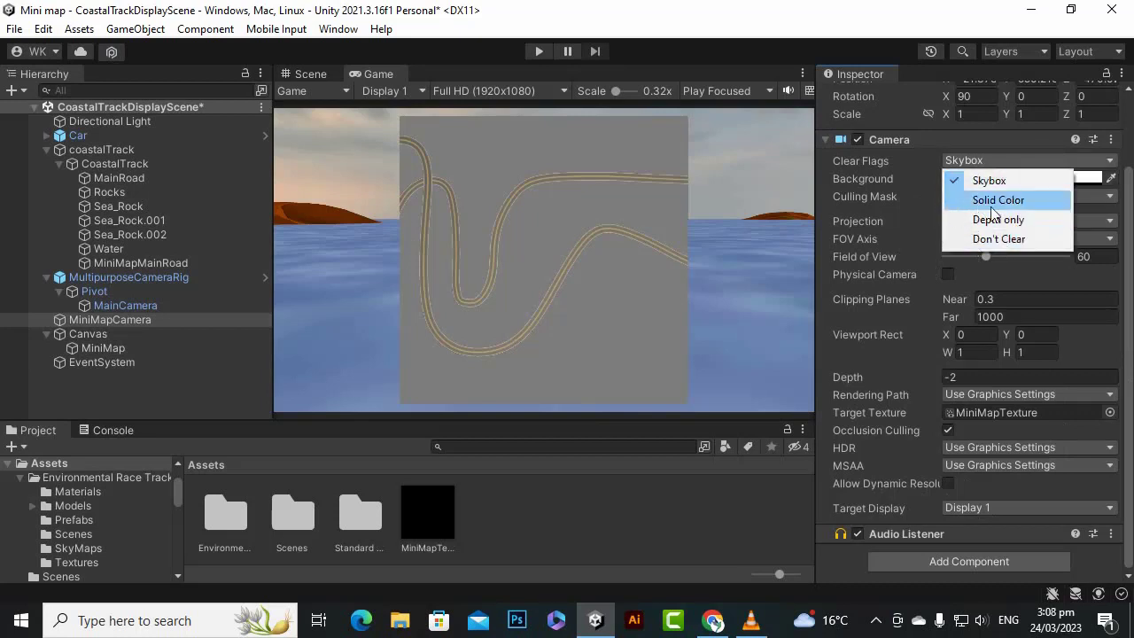
{"action": "left_click", "coordinate": [979, 199]}
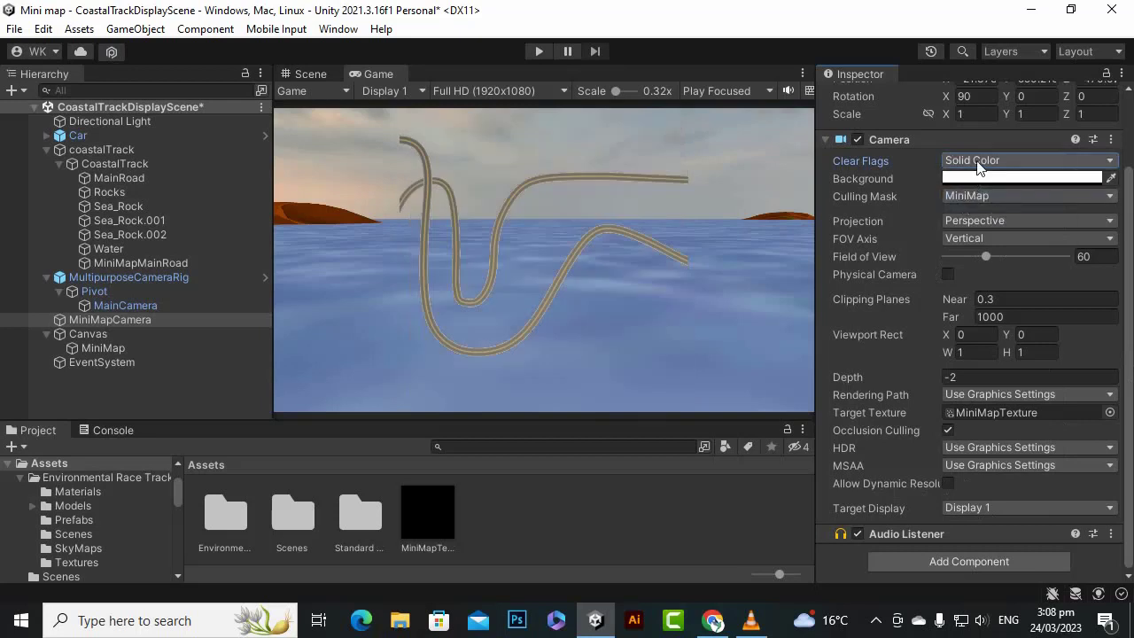
{"action": "left_click", "coordinate": [978, 164]}
{"action": "left_click", "coordinate": [999, 182]}
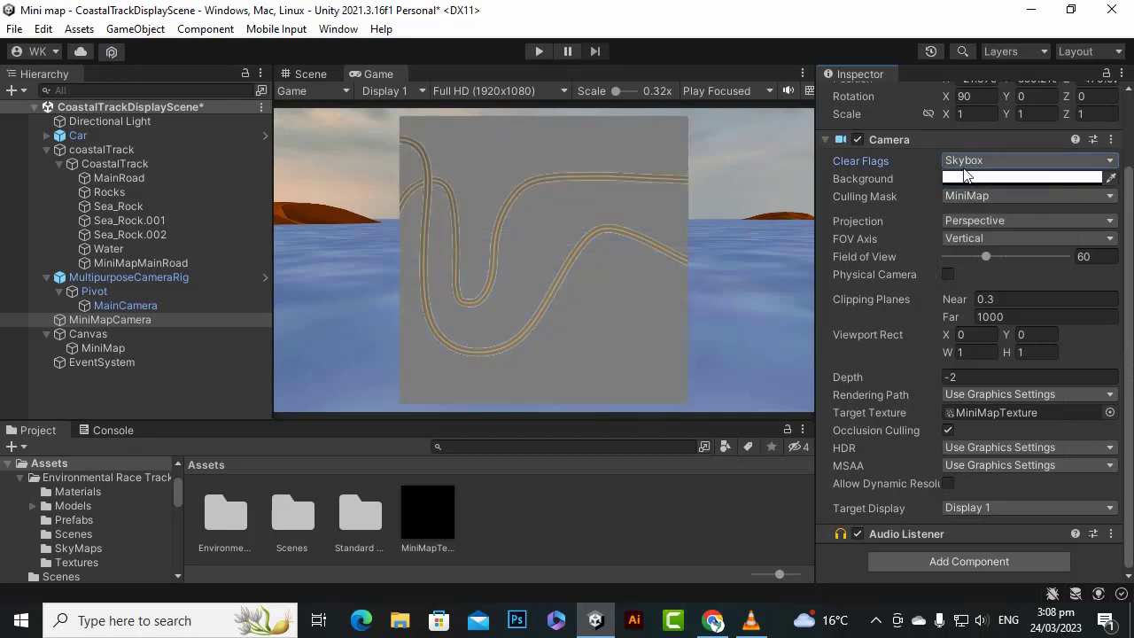
{"action": "left_click", "coordinate": [966, 163]}
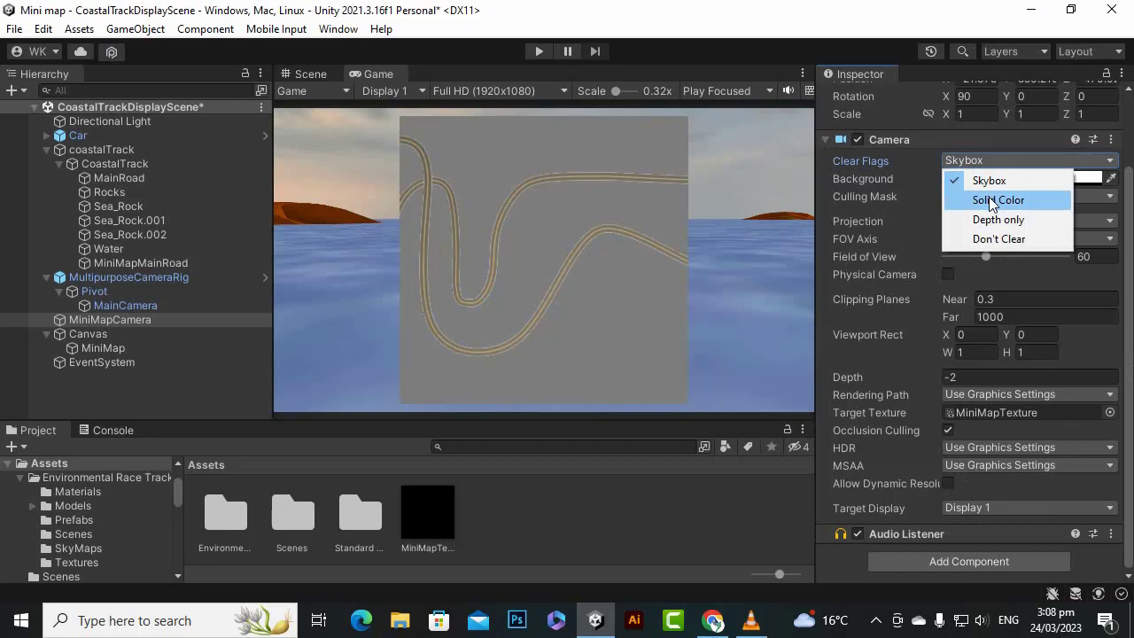
{"action": "left_click", "coordinate": [992, 201]}
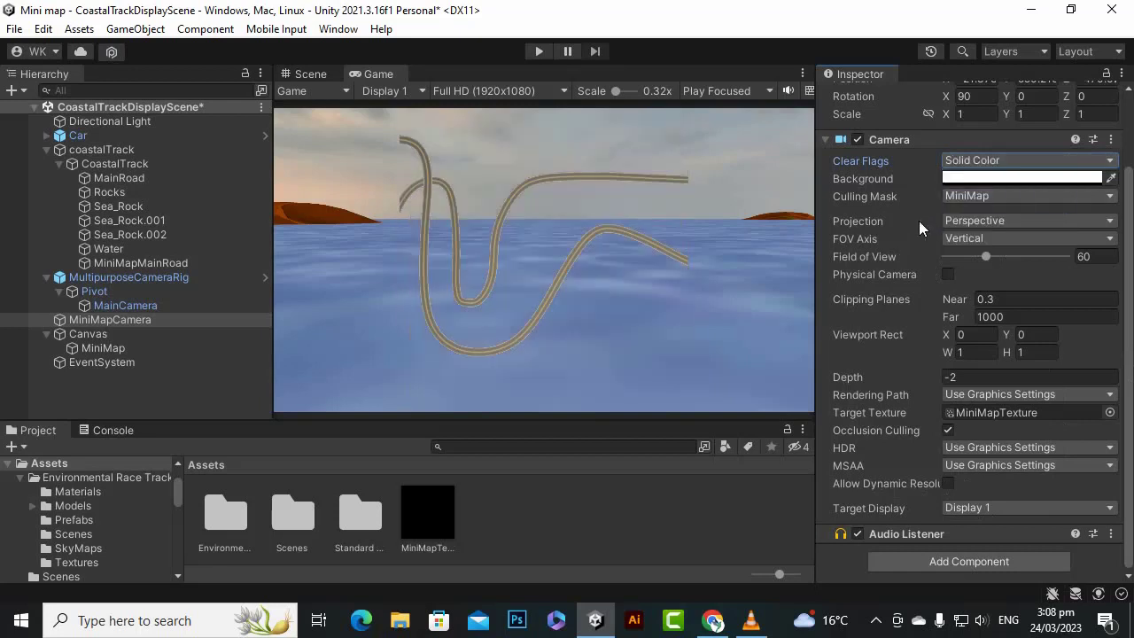
{"action": "left_click", "coordinate": [972, 180]}
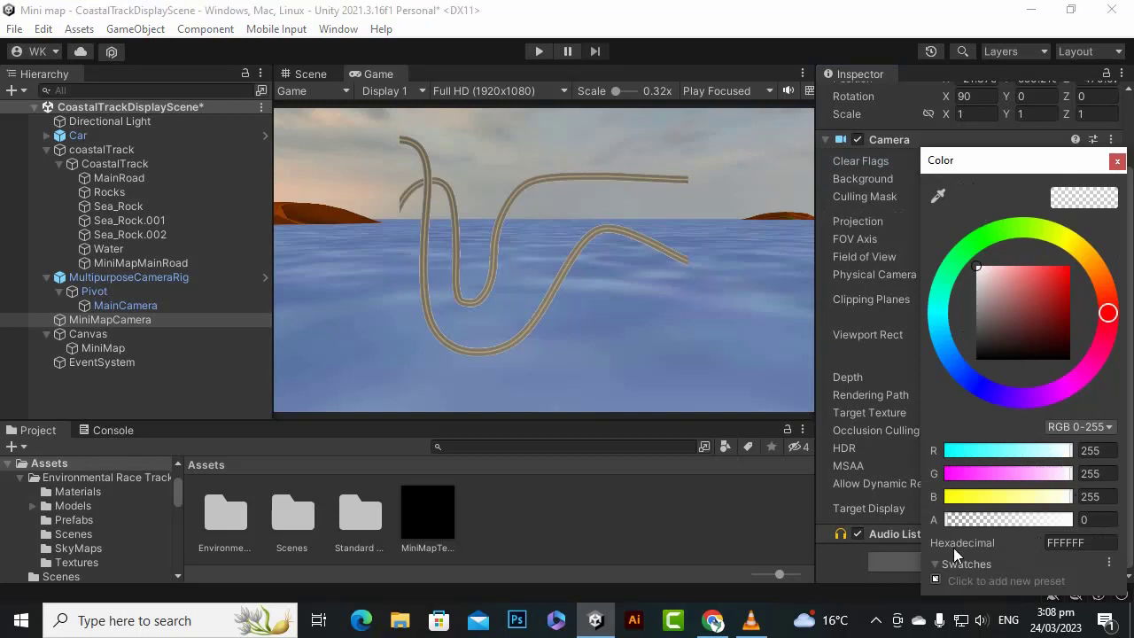
{"action": "left_click", "coordinate": [739, 8]}
- Increase MiniMapCamera's field of view to 83 so the whole track fits in the mini map
{"action": "scroll", "coordinate": [467, 249], "scroll_direction": "up", "scroll_amount": 3}
{"action": "scroll", "coordinate": [468, 249], "scroll_direction": "up", "scroll_amount": 2}
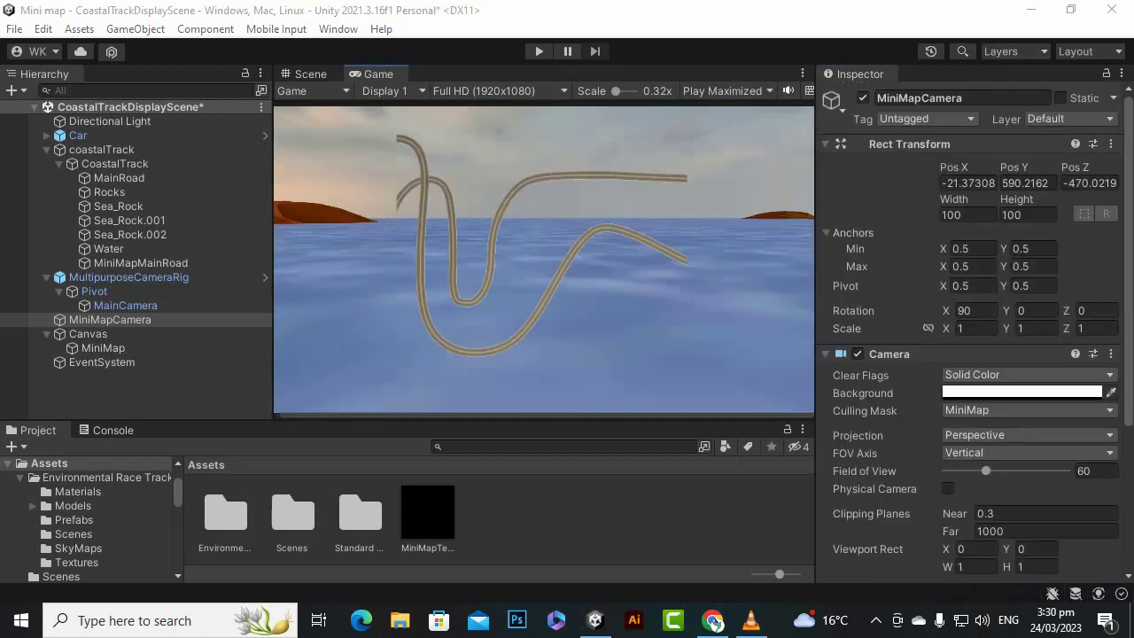
{"action": "scroll", "coordinate": [470, 270], "scroll_direction": "up", "scroll_amount": 1}
{"action": "scroll", "coordinate": [499, 292], "scroll_direction": "down", "scroll_amount": 1}
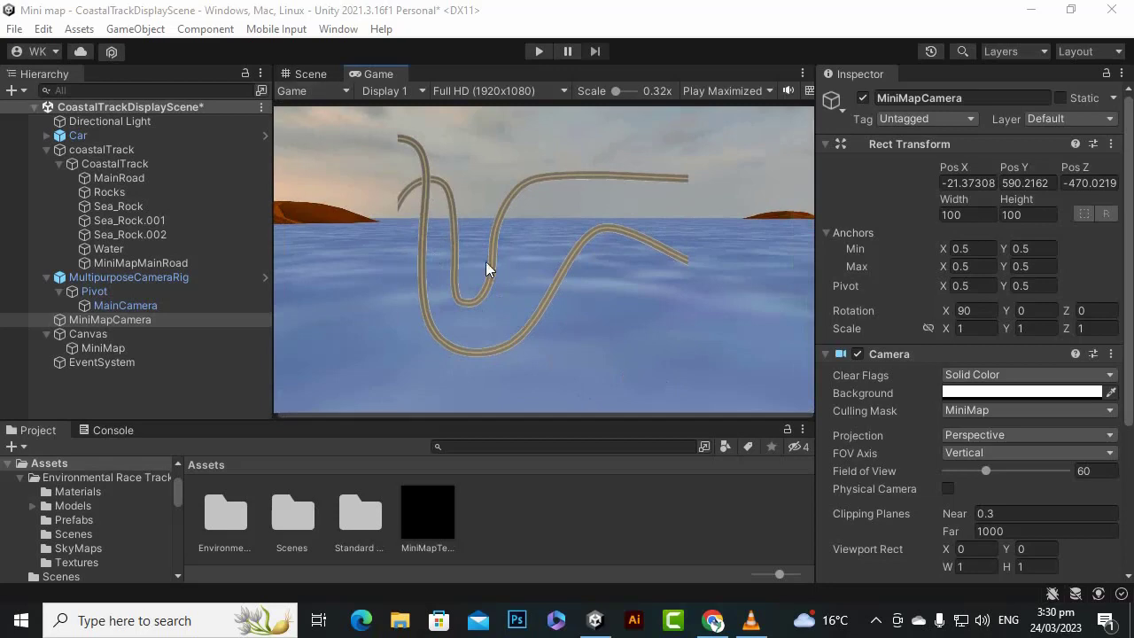
{"action": "scroll", "coordinate": [483, 263], "scroll_direction": "down", "scroll_amount": 1}
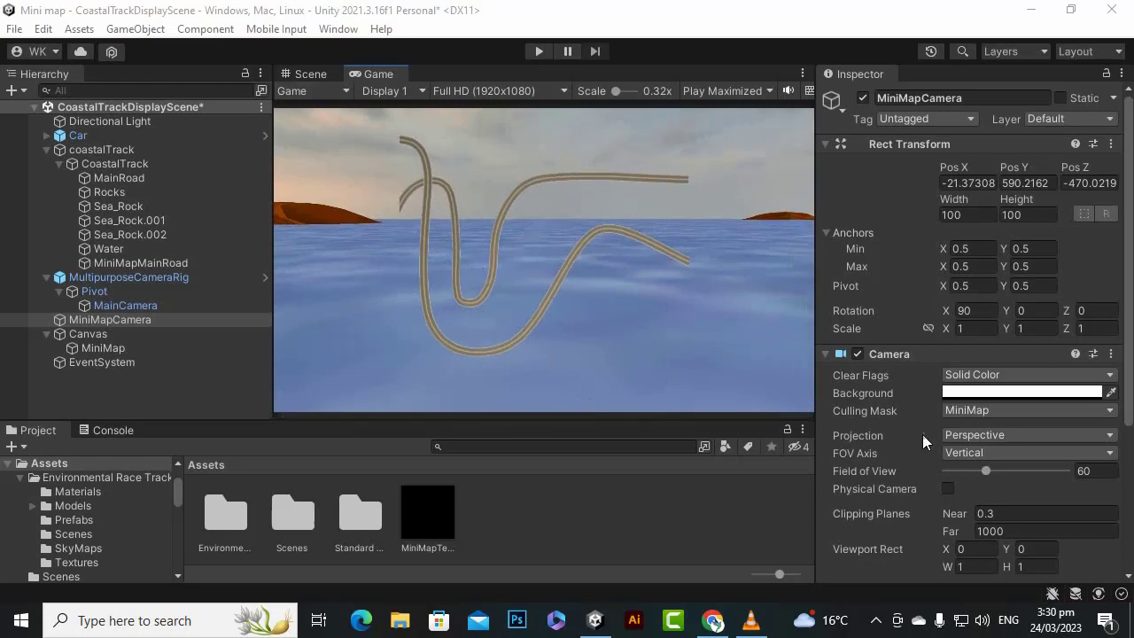
{"action": "scroll", "coordinate": [976, 479], "scroll_direction": "down", "scroll_amount": 4}
{"action": "scroll", "coordinate": [960, 481], "scroll_direction": "up", "scroll_amount": 4}
{"action": "scroll", "coordinate": [922, 376], "scroll_direction": "down", "scroll_amount": 4}
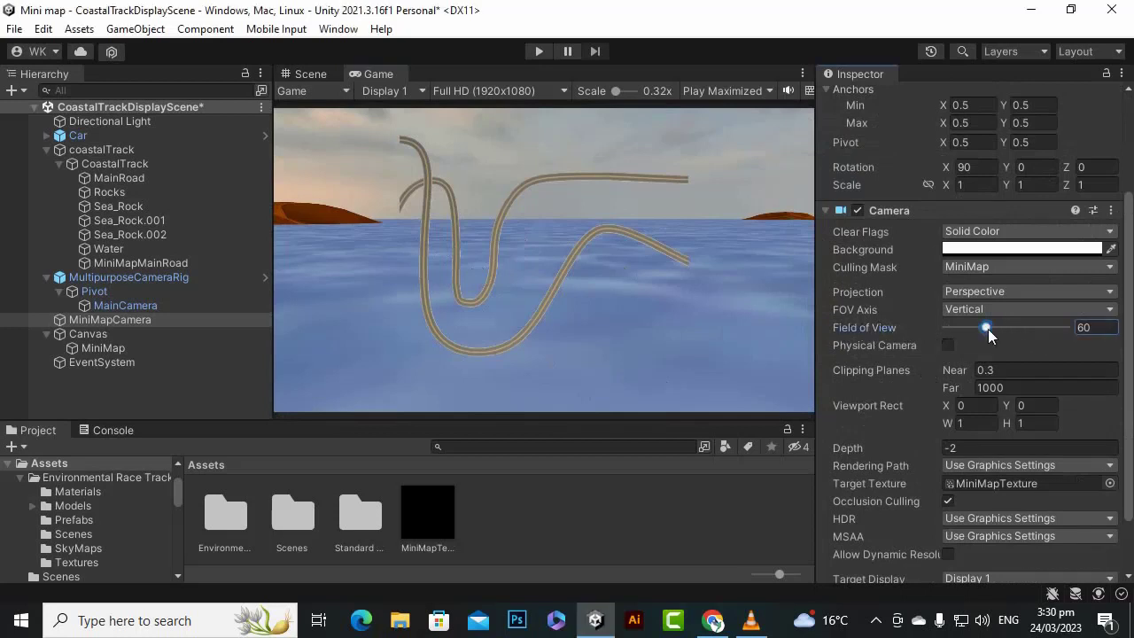
{"action": "left_click_drag", "start_coordinate": [987, 328], "coordinate": [1002, 340]}
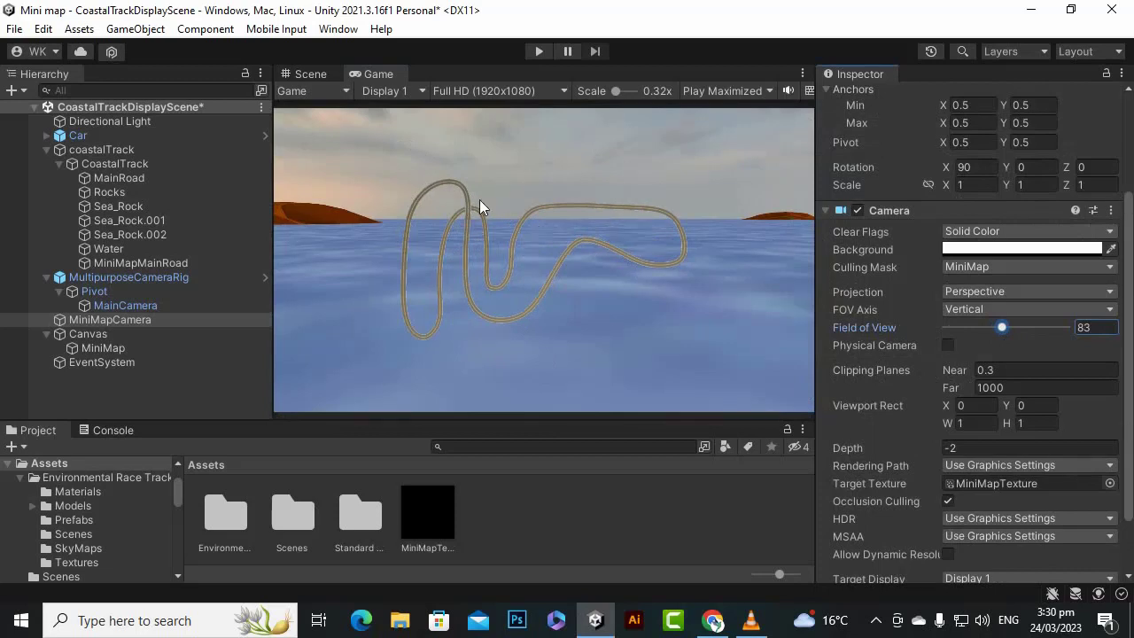
- Set MiniMapCamera's background color to black (000000) with an alpha of 0
{"action": "left_click", "coordinate": [1019, 249]}
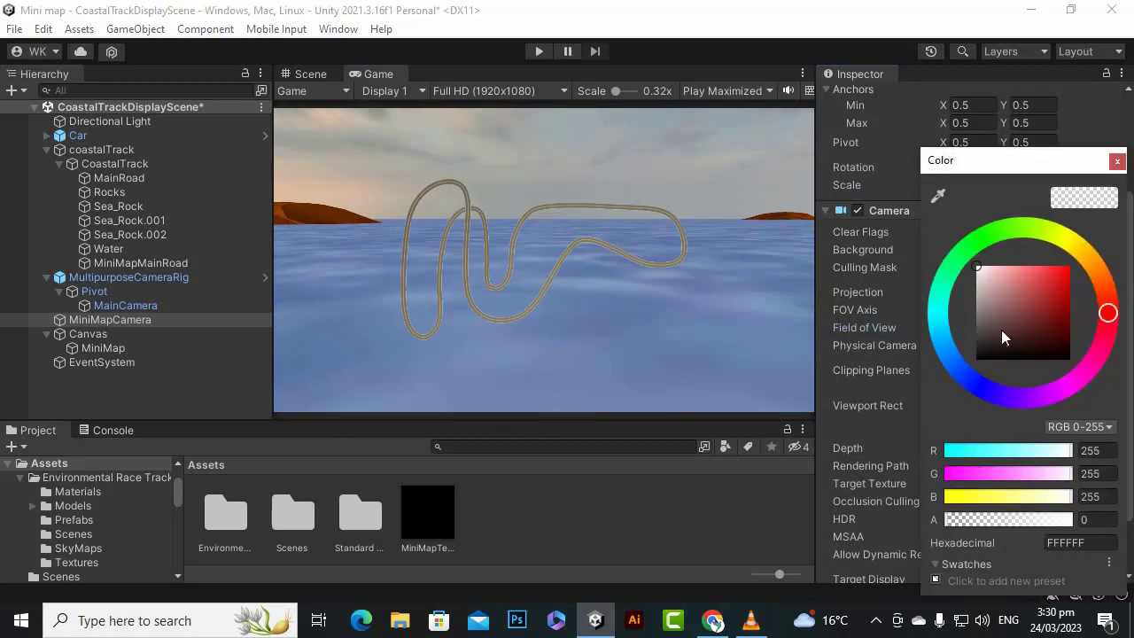
{"action": "left_click_drag", "start_coordinate": [1003, 337], "coordinate": [978, 370]}
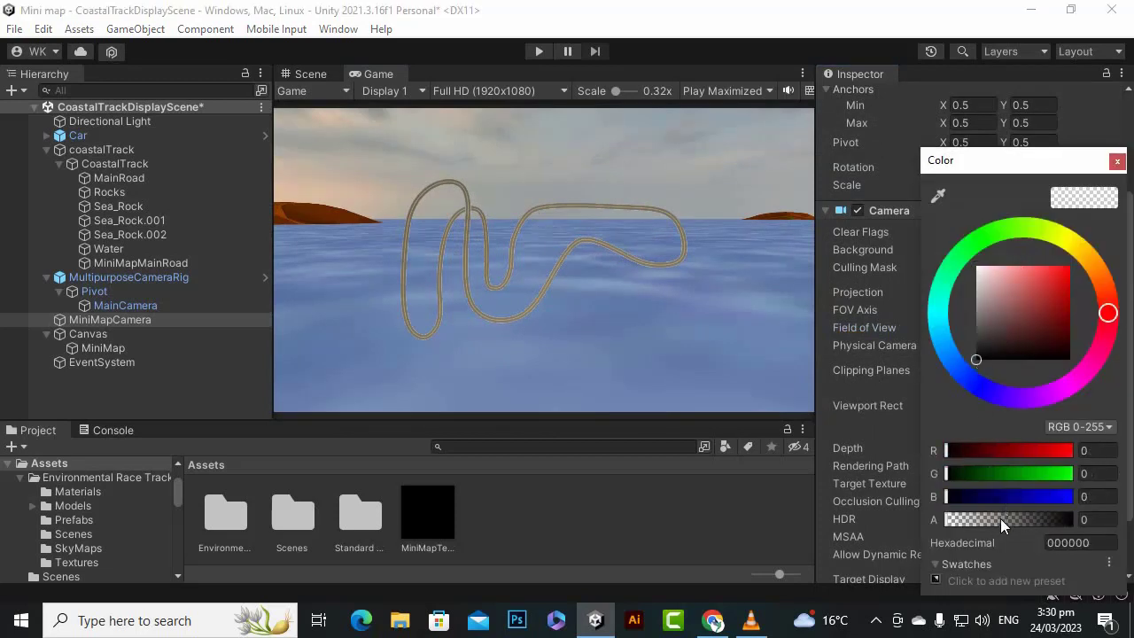
{"action": "left_click_drag", "start_coordinate": [1000, 518], "coordinate": [944, 520]}
{"action": "left_click", "coordinate": [1117, 160]}
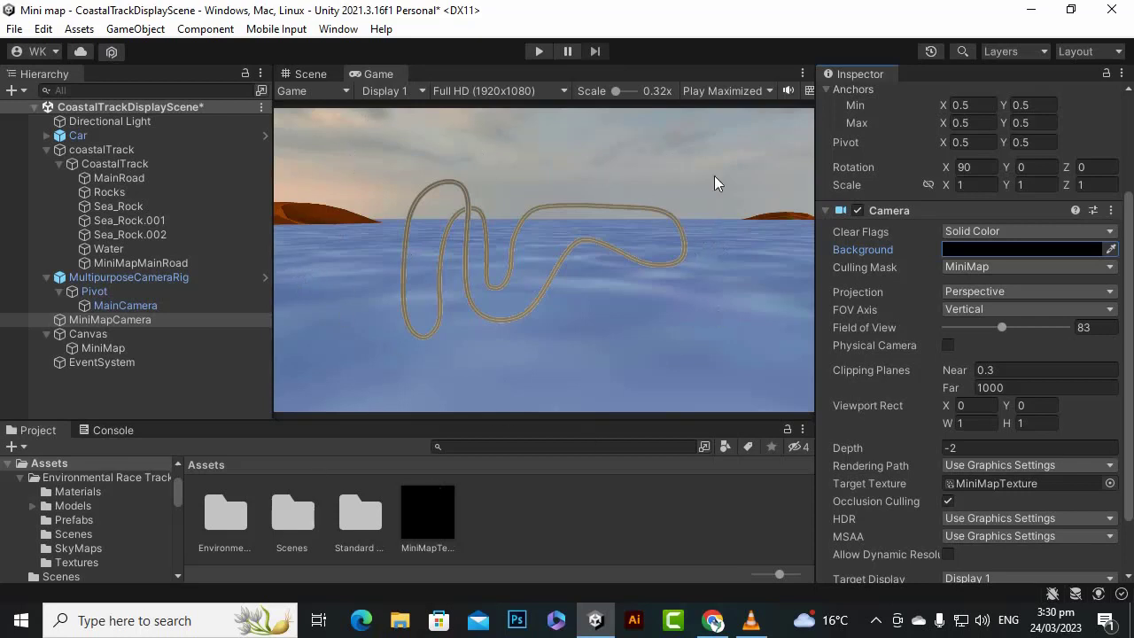
{"action": "left_click", "coordinate": [191, 376]}
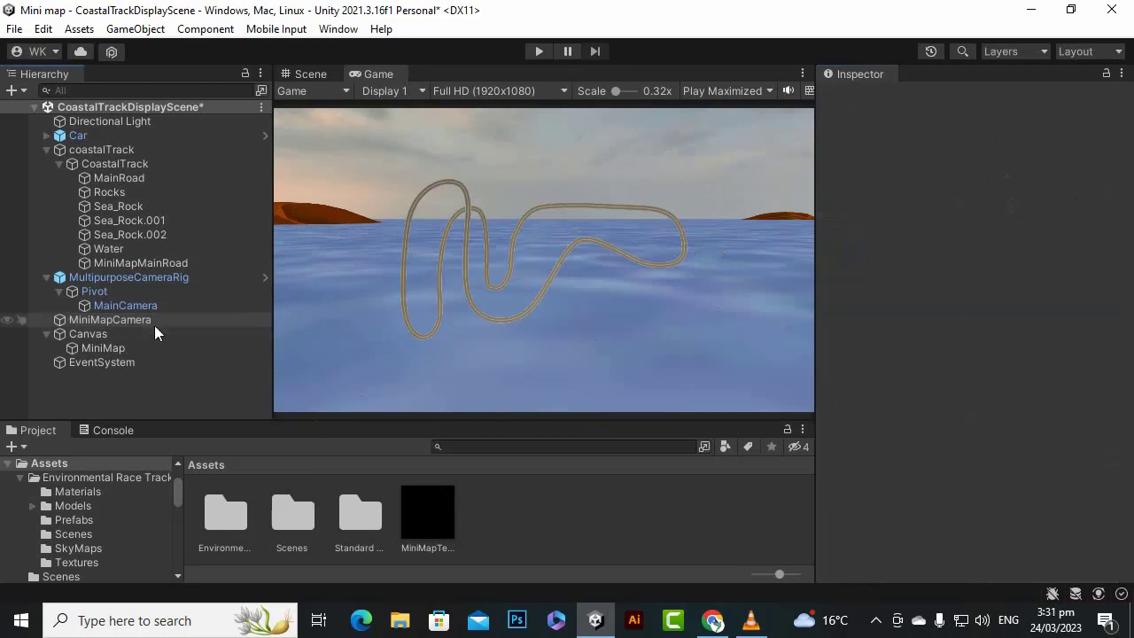
{"action": "left_click", "coordinate": [153, 323]}
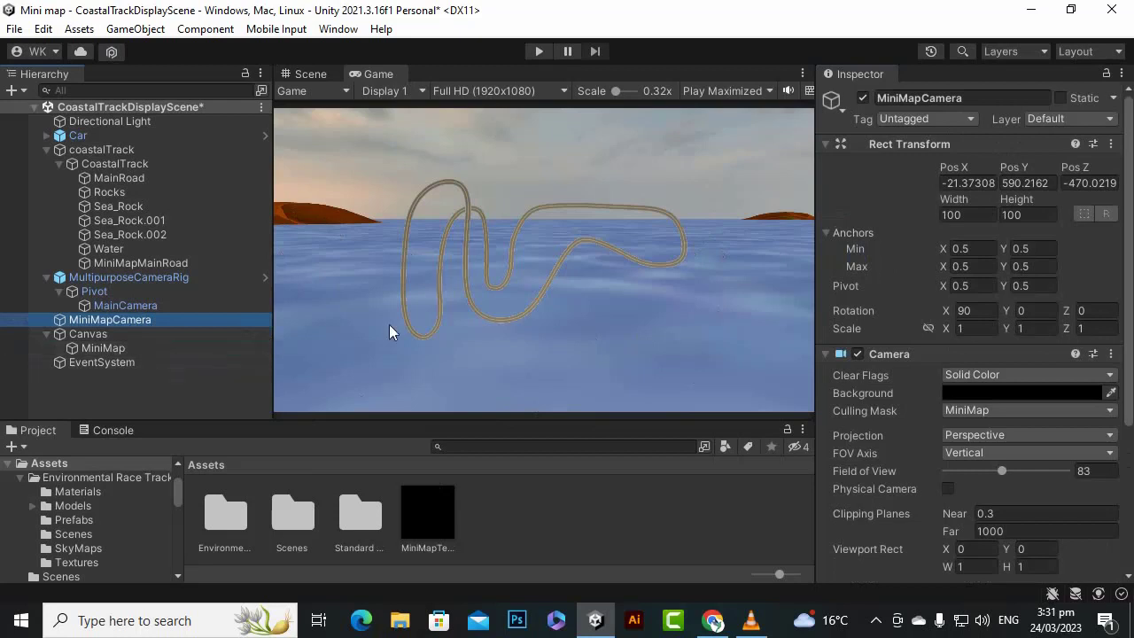
{"action": "left_click", "coordinate": [183, 365]}
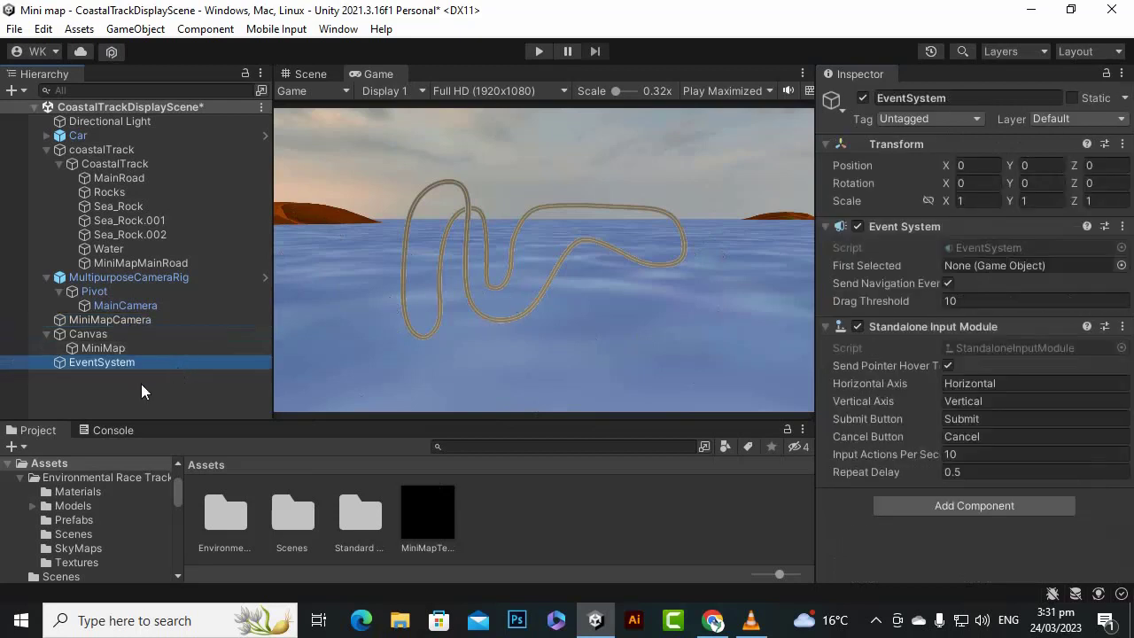
{"action": "left_click", "coordinate": [140, 383]}
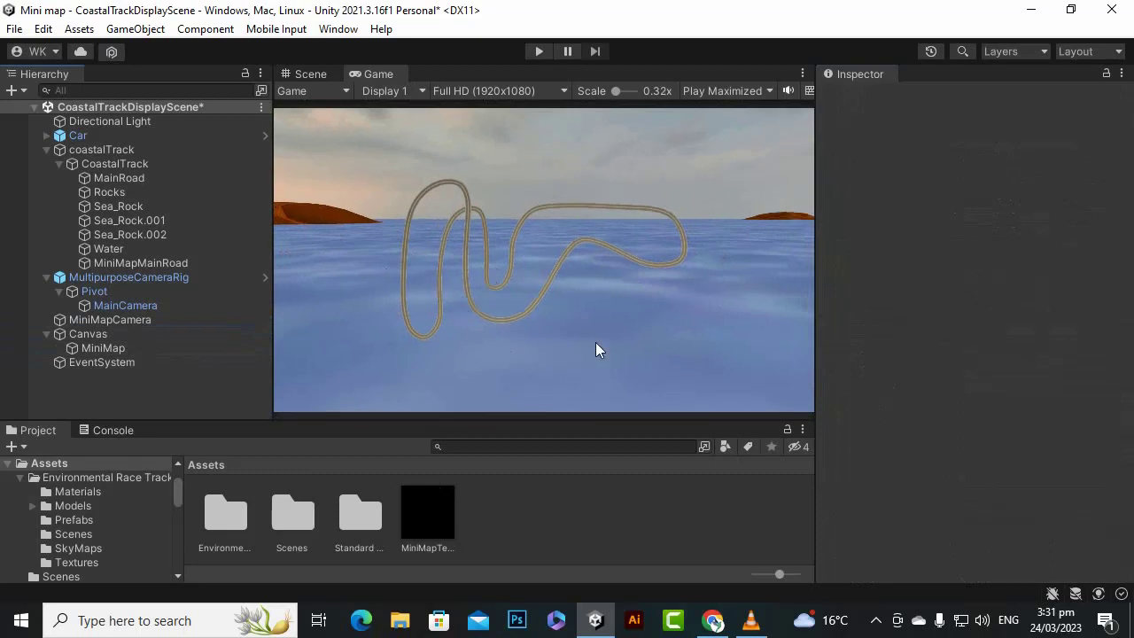
{"action": "left_click", "coordinate": [124, 347]}
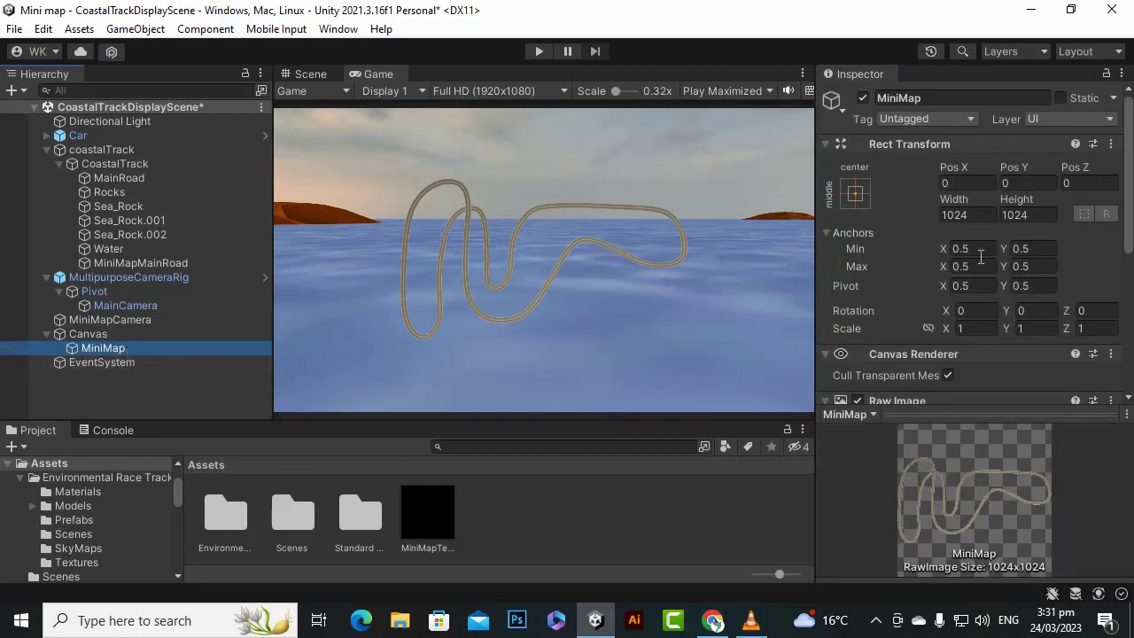
{"action": "left_click", "coordinate": [955, 327]}
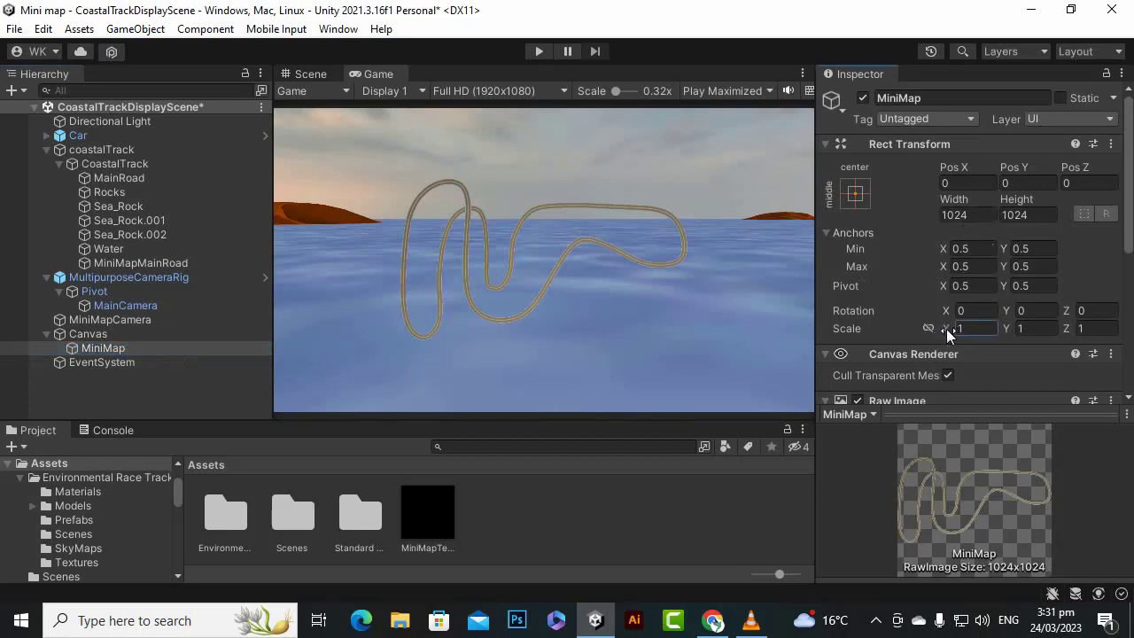
{"action": "left_click_drag", "start_coordinate": [947, 329], "coordinate": [940, 332]}
{"action": "left_click", "coordinate": [983, 332]}
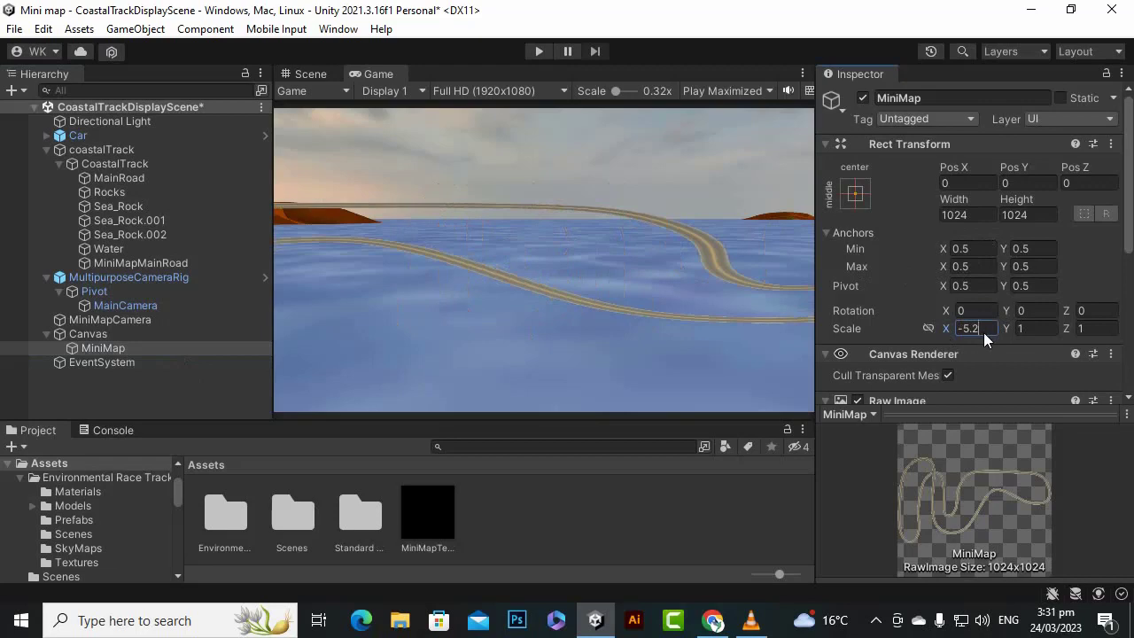
{"action": "type", "text": "1"}
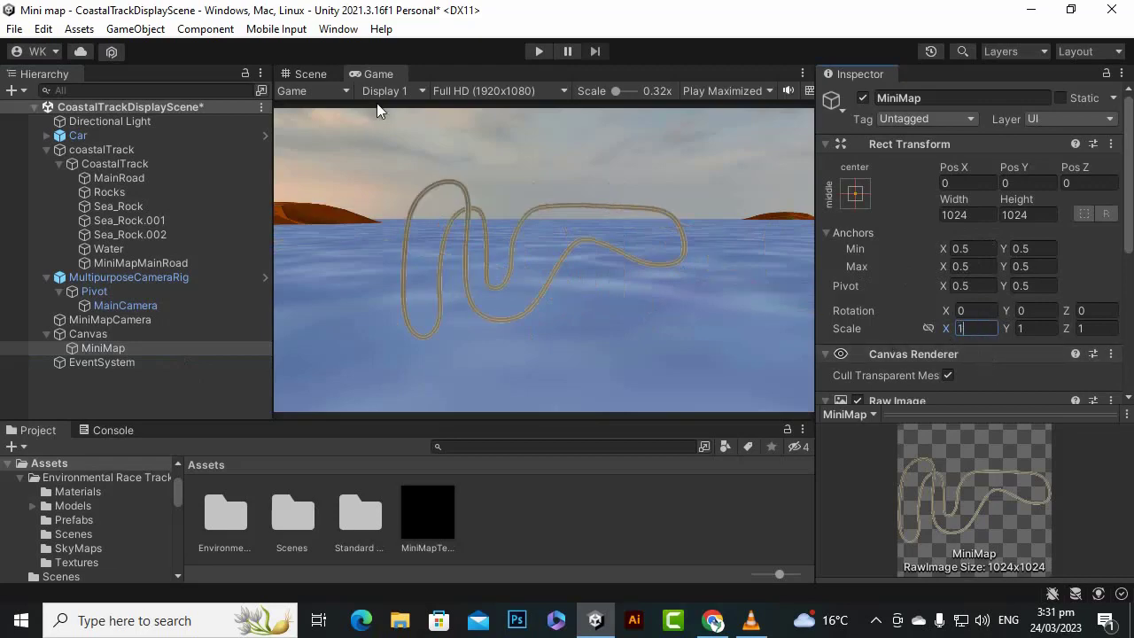
- Frame the MiniMap raw image in the Scene view and scale it down uniformly to about 0.3
{"action": "left_click", "coordinate": [323, 74]}
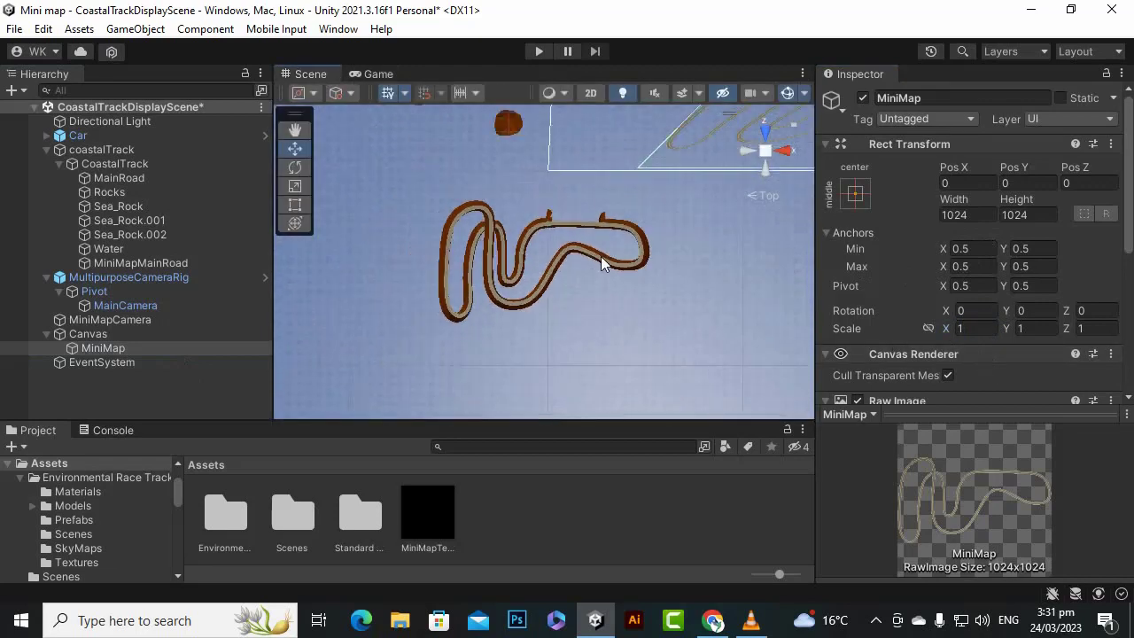
{"action": "left_click", "coordinate": [141, 348]}
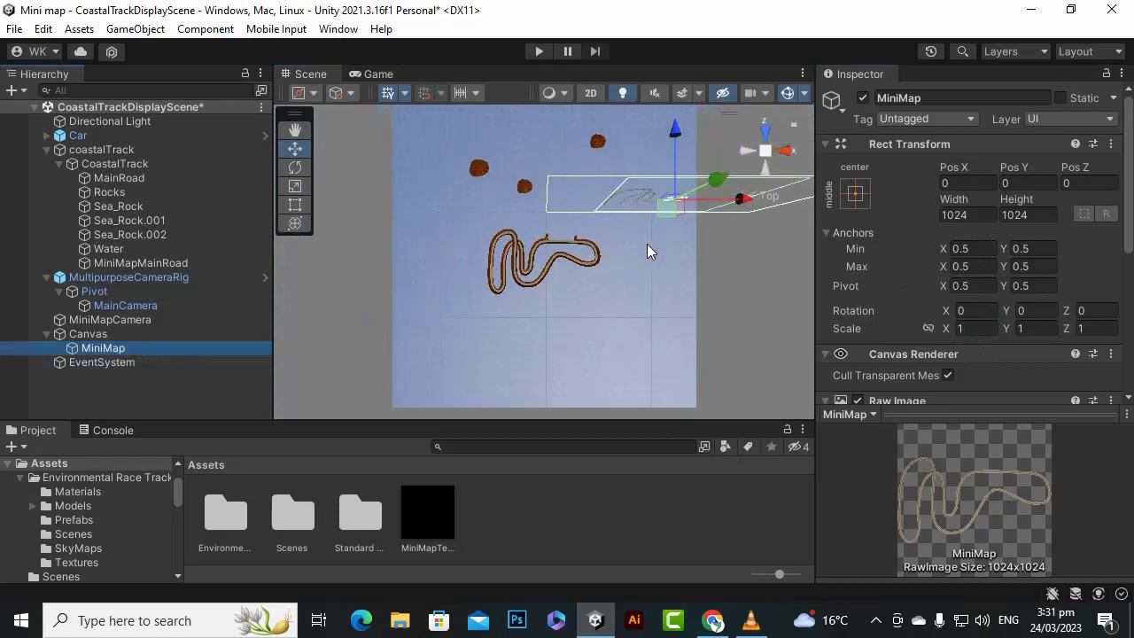
{"action": "key", "text": "f"}
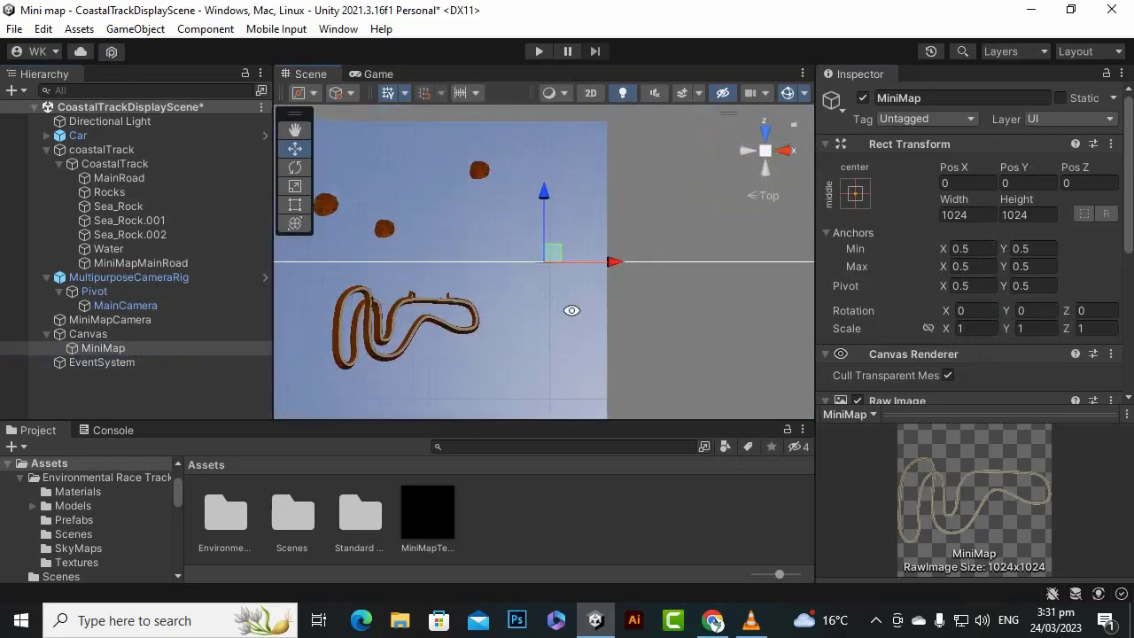
{"action": "left_click_drag", "start_coordinate": [571, 310], "coordinate": [578, 441], "text": "alt"}
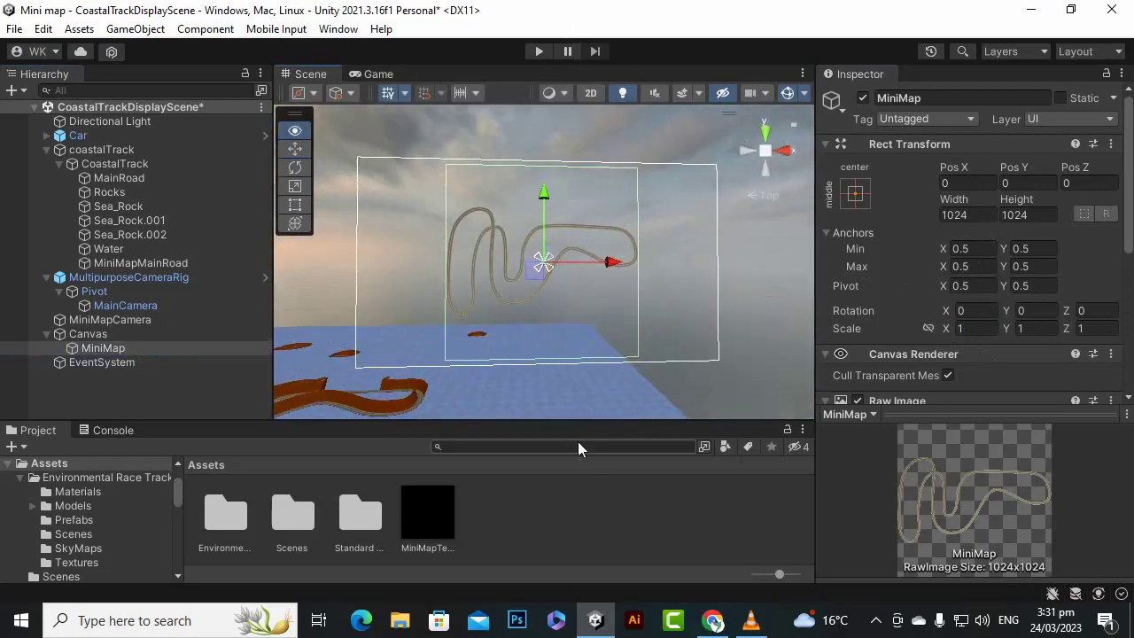
{"action": "scroll", "coordinate": [554, 326], "scroll_direction": "up", "scroll_amount": 4}
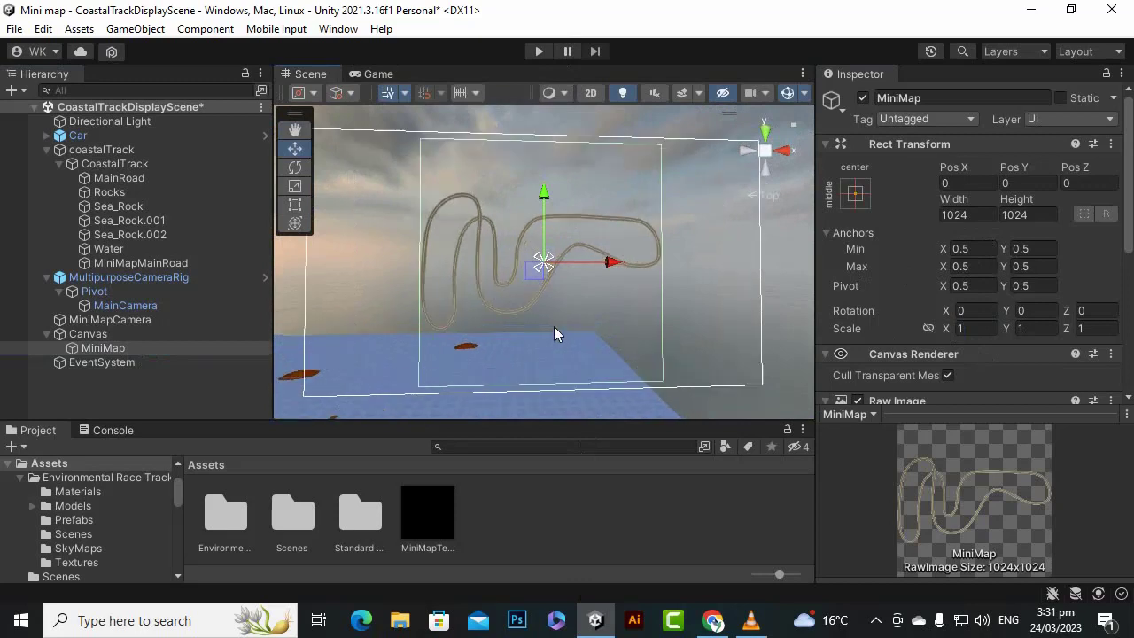
{"action": "left_click", "coordinate": [295, 166]}
{"action": "left_click", "coordinate": [295, 186]}
{"action": "left_click_drag", "start_coordinate": [543, 265], "coordinate": [538, 319]}
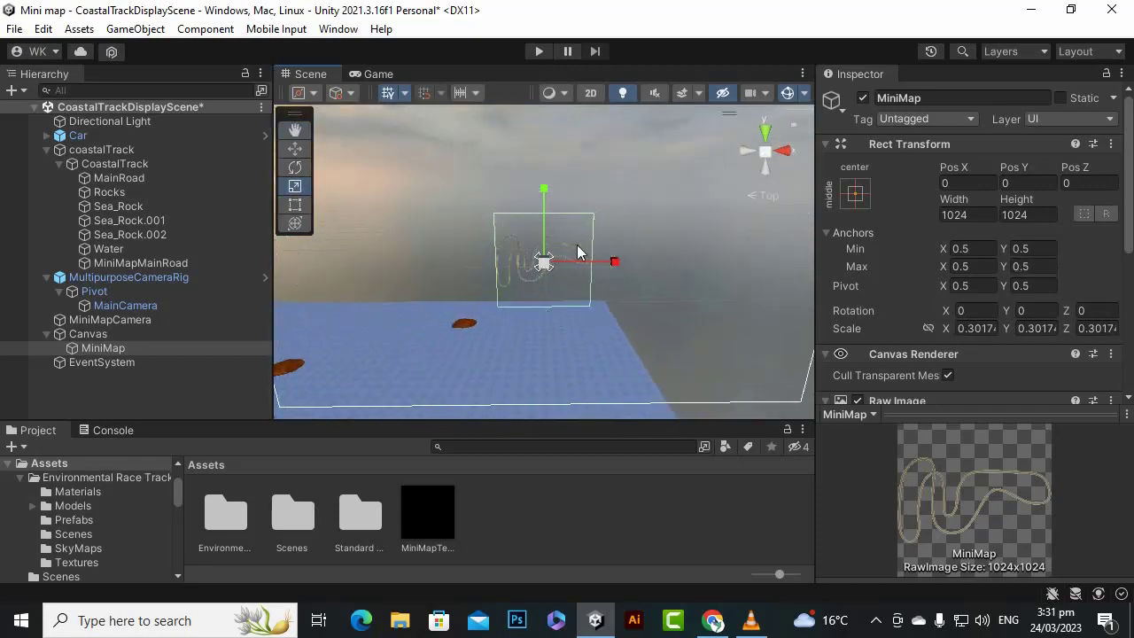
- Rotate the MiniMap raw image to 90 degrees around its Z axis
{"action": "left_click", "coordinate": [304, 167]}
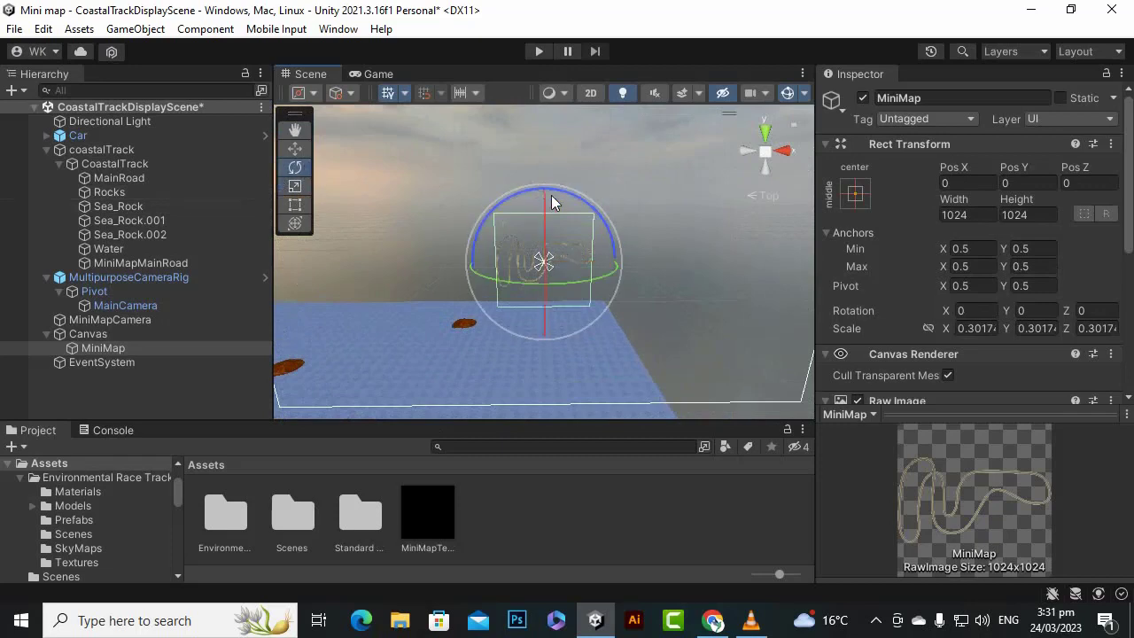
{"action": "left_click_drag", "start_coordinate": [529, 197], "coordinate": [361, 340]}
{"action": "left_click", "coordinate": [1095, 310]}
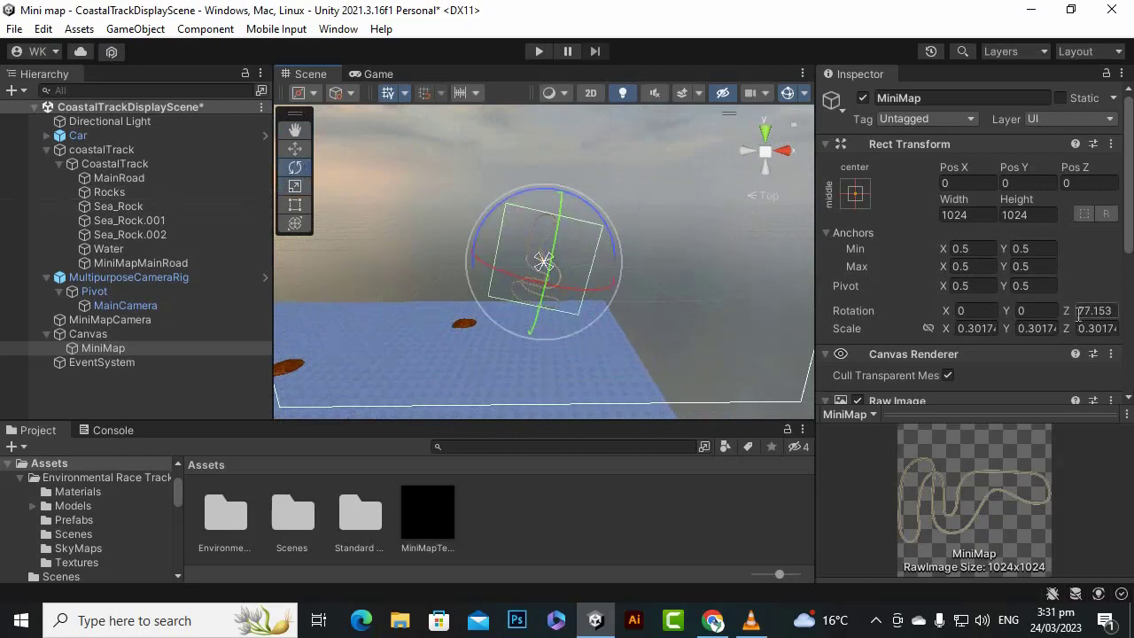
{"action": "type", "text": "90"}
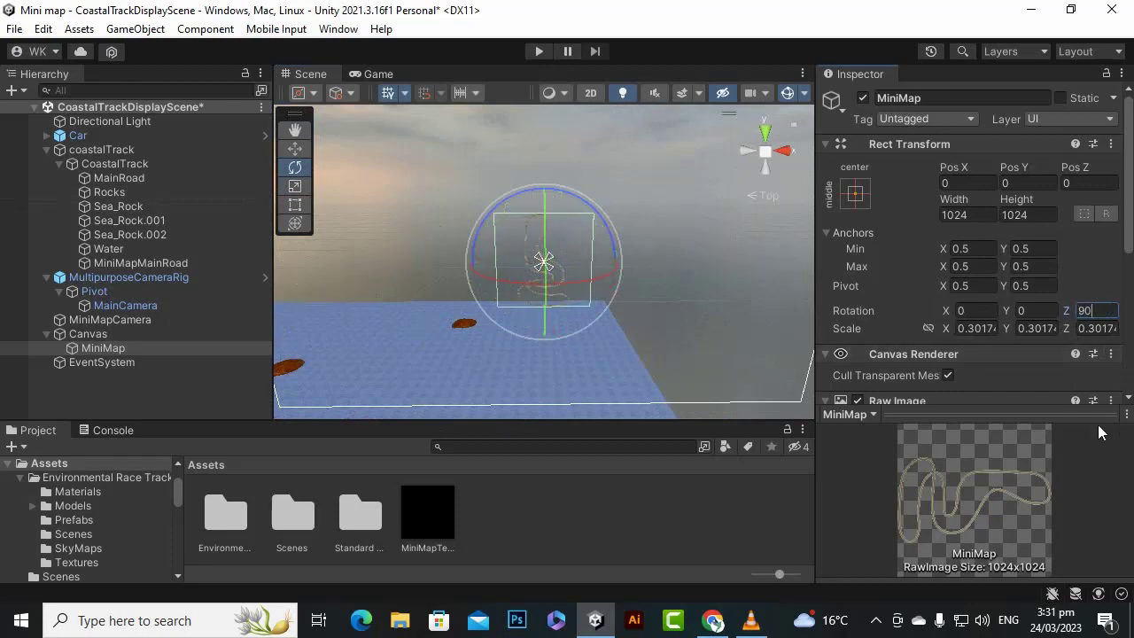
- Move the MiniMap raw image into the canvas's lower-left corner, at about X -767 and Y -320
{"action": "left_click", "coordinate": [295, 148]}
{"action": "scroll", "coordinate": [744, 299], "scroll_direction": "down", "scroll_amount": 1}
{"action": "scroll", "coordinate": [744, 292], "scroll_direction": "down", "scroll_amount": 2}
{"action": "left_click_drag", "start_coordinate": [479, 264], "coordinate": [338, 284]}
{"action": "left_click_drag", "start_coordinate": [403, 189], "coordinate": [646, 291]}
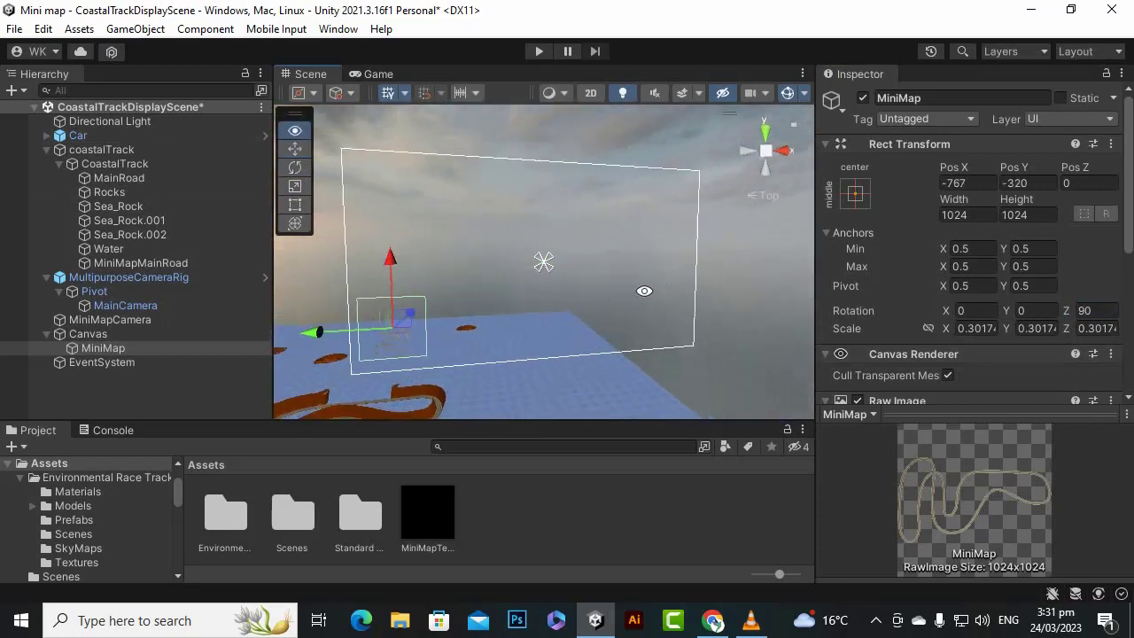
- Frame the MiniMap raw image in the Scene view and scale it up uniformly to about 0.39
{"action": "key", "text": "f"}
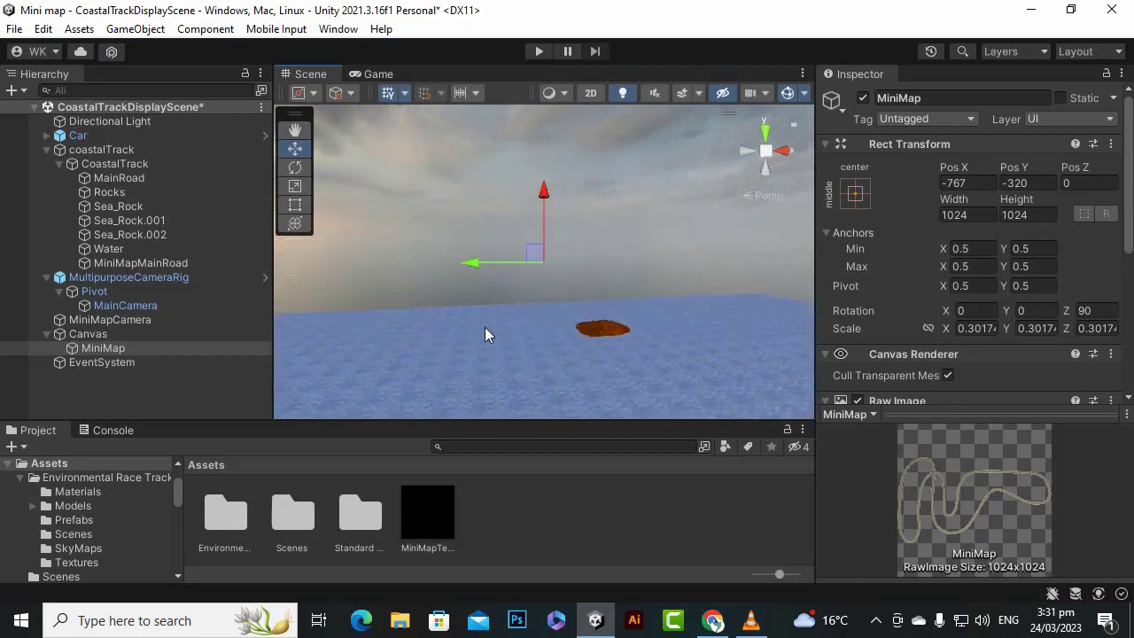
{"action": "scroll", "coordinate": [487, 321], "scroll_direction": "down", "scroll_amount": 10}
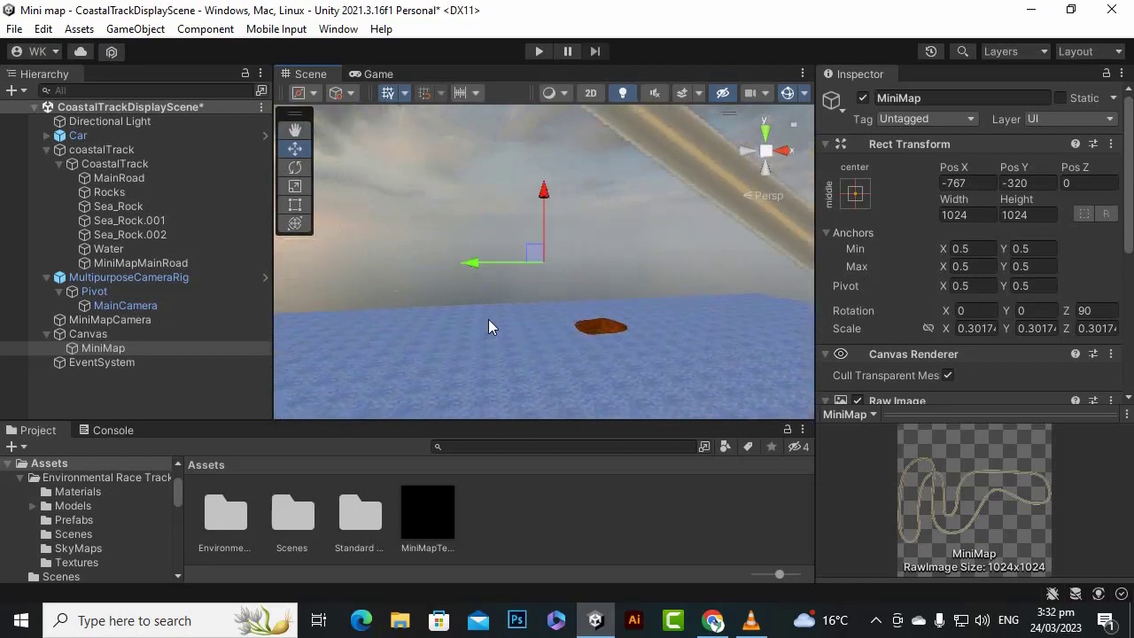
{"action": "scroll", "coordinate": [489, 318], "scroll_direction": "down", "scroll_amount": 10}
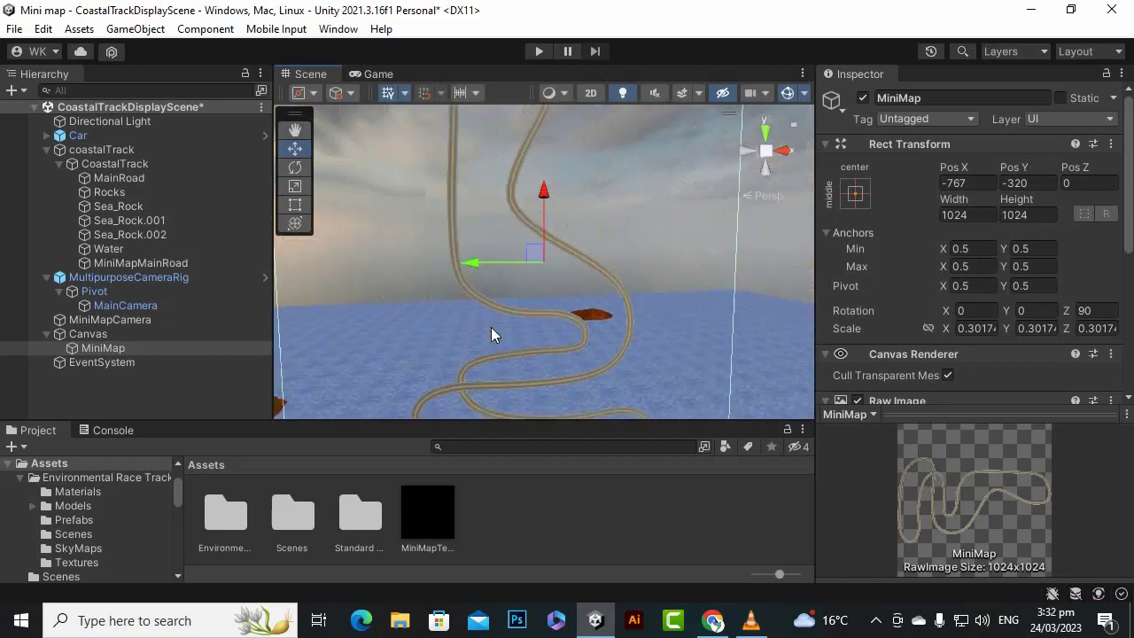
{"action": "left_click_drag", "start_coordinate": [490, 335], "coordinate": [569, 357], "text": "alt"}
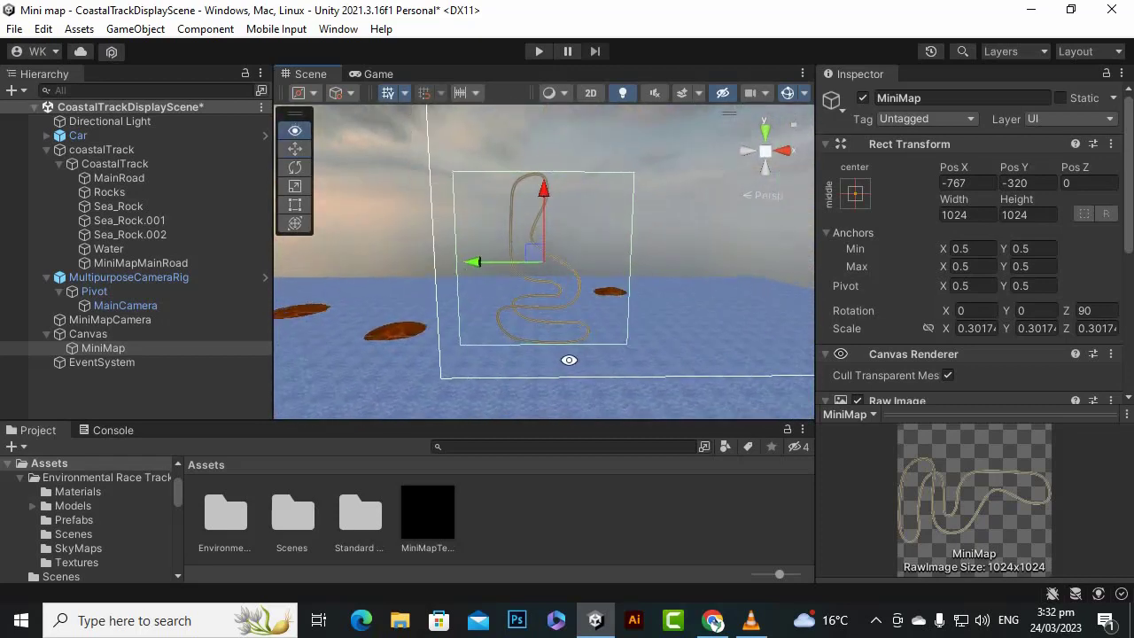
{"action": "left_click", "coordinate": [295, 185]}
{"action": "left_click_drag", "start_coordinate": [546, 263], "coordinate": [563, 249]}
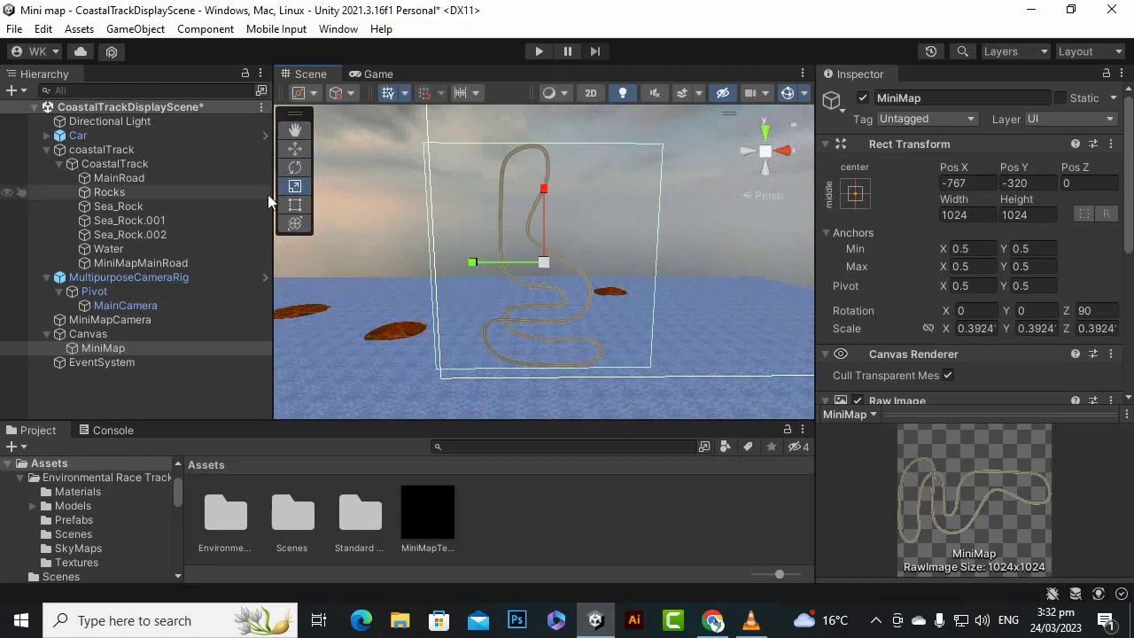
- Move the MiniMap raw image slightly inward from the canvas's left edge, to about Pos X -745
{"action": "left_click", "coordinate": [295, 149]}
{"action": "mouse_move", "coordinate": [472, 266]}
{"action": "left_mouse_down"}
{"action": "mouse_move", "coordinate": [484, 264]}
{"action": "mouse_move", "coordinate": [476, 269]}
{"action": "left_mouse_up"}
{"action": "scroll", "coordinate": [618, 382], "scroll_direction": "down", "scroll_amount": 2}
{"action": "left_click_drag", "start_coordinate": [619, 383], "coordinate": [523, 354], "text": "alt"}
- Try rotating the MiniMap raw image with the Rotate tool, and undo the rotation
{"action": "left_click", "coordinate": [297, 169]}
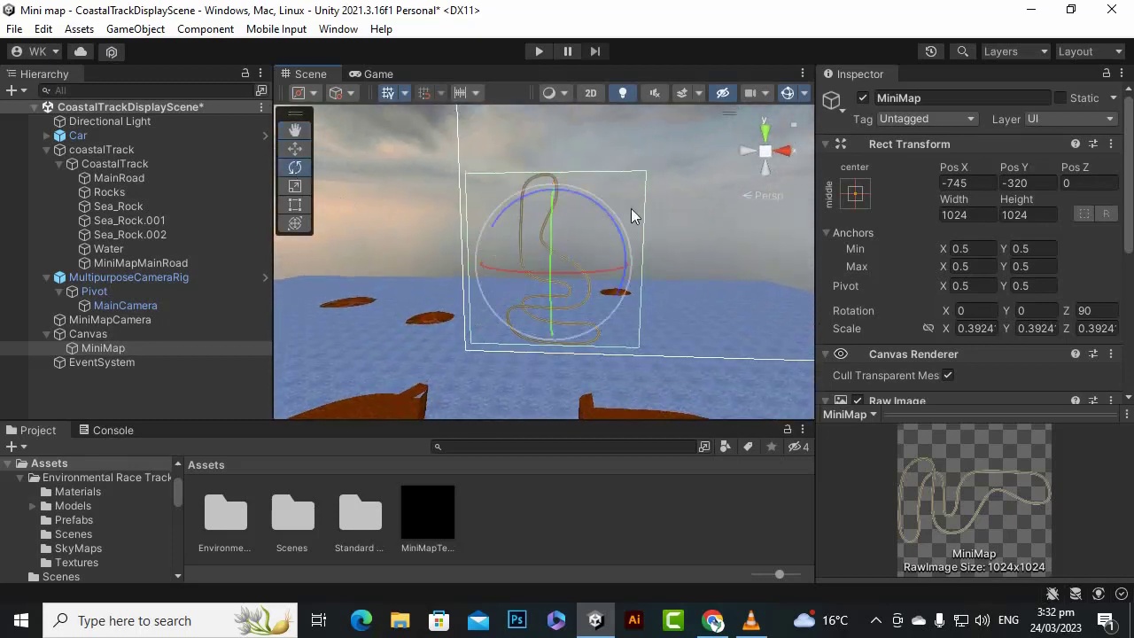
{"action": "left_click_drag", "start_coordinate": [604, 212], "coordinate": [531, 184]}
{"action": "key", "text": "ctrl+z"}
{"action": "scroll", "coordinate": [653, 258], "scroll_direction": "down", "scroll_amount": 3}
{"action": "scroll", "coordinate": [520, 284], "scroll_direction": "up", "scroll_amount": 6}
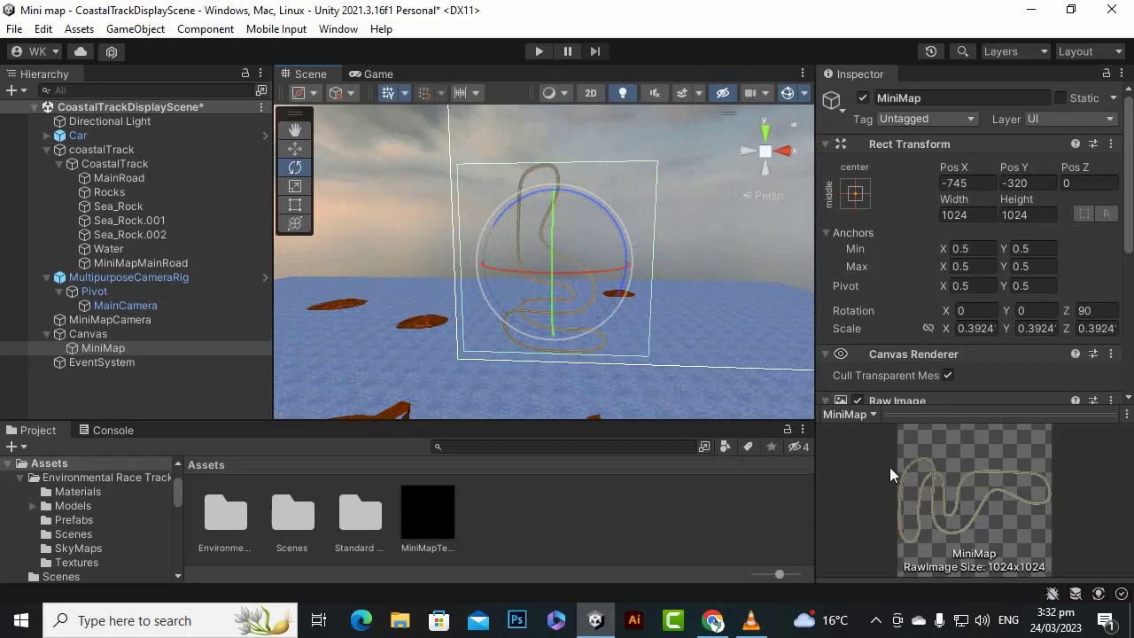
- Nudge the MiniMap raw image upward to about Pos Y -318
{"action": "left_click", "coordinate": [294, 149]}
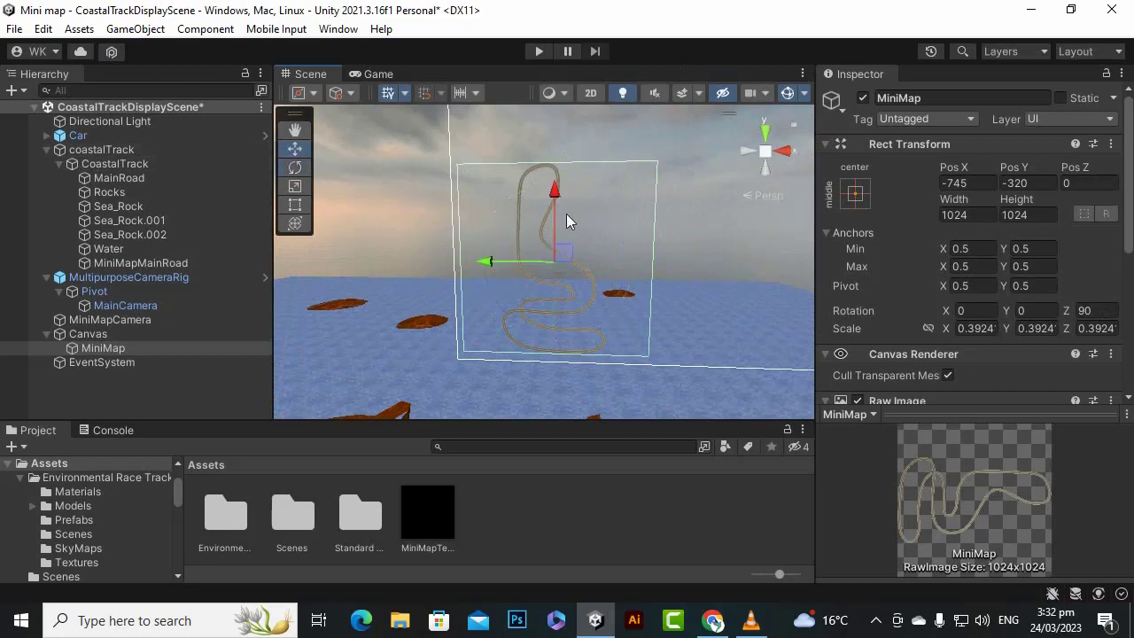
{"action": "left_click_drag", "start_coordinate": [555, 192], "coordinate": [555, 190]}
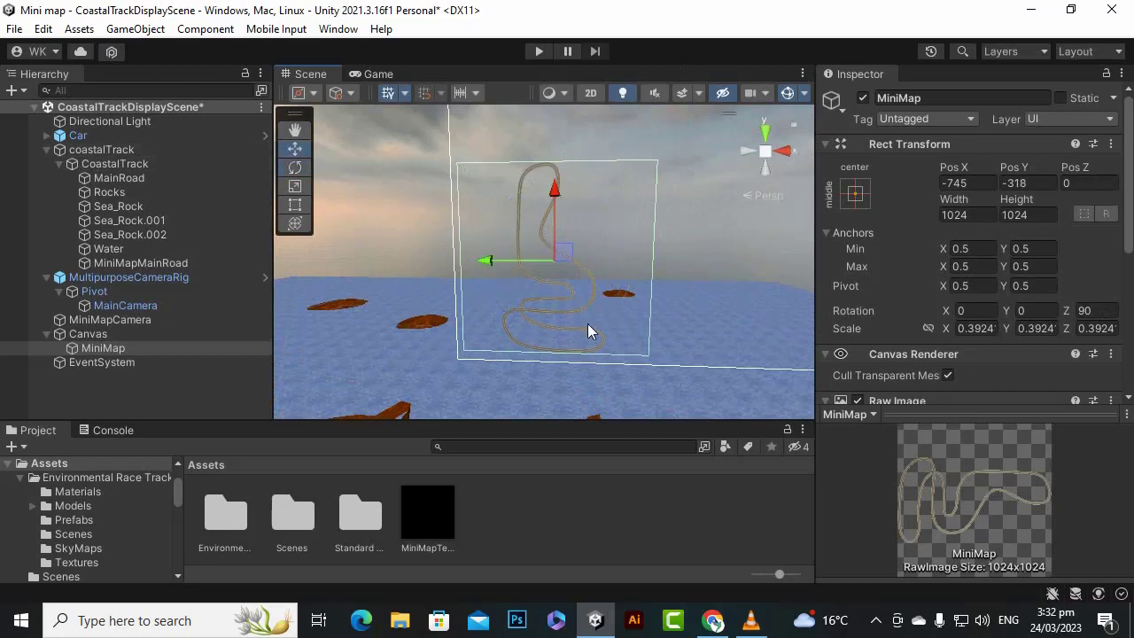
- Set the UV Rect width of the MiniMap's Raw Image component to 2
{"action": "scroll", "coordinate": [948, 341], "scroll_direction": "down", "scroll_amount": 3}
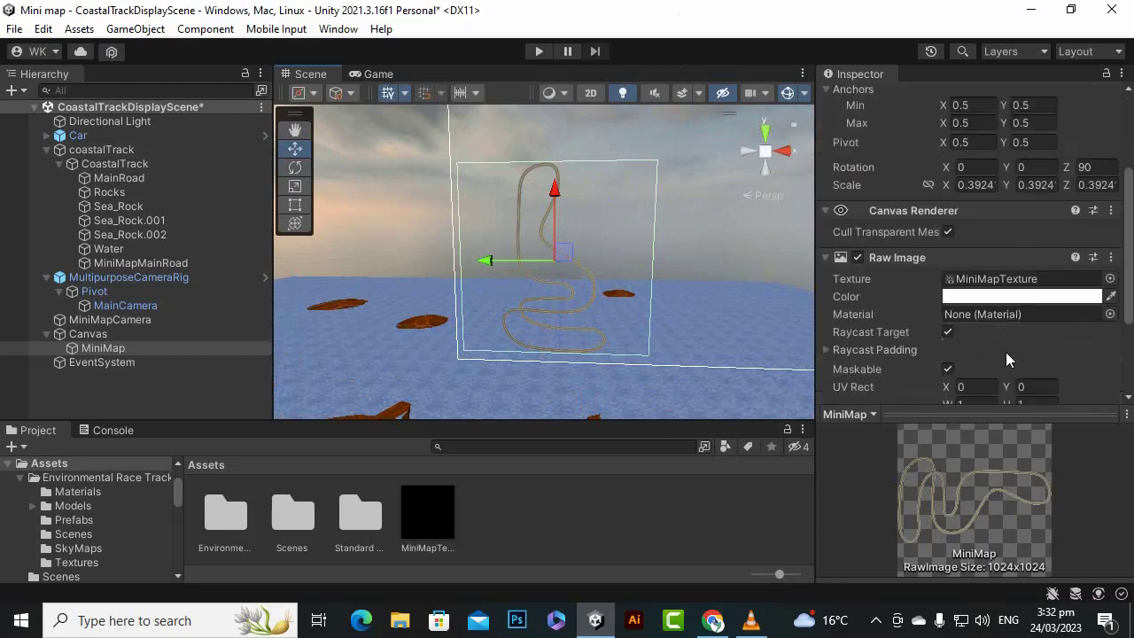
{"action": "scroll", "coordinate": [1010, 361], "scroll_direction": "down", "scroll_amount": 3}
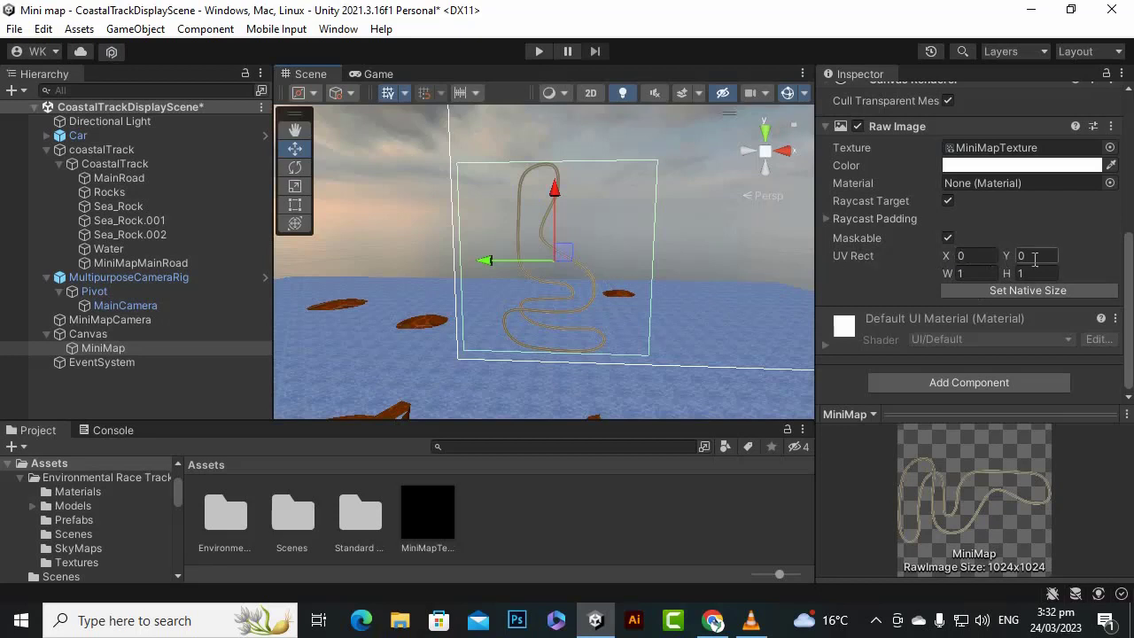
{"action": "left_click", "coordinate": [985, 272]}
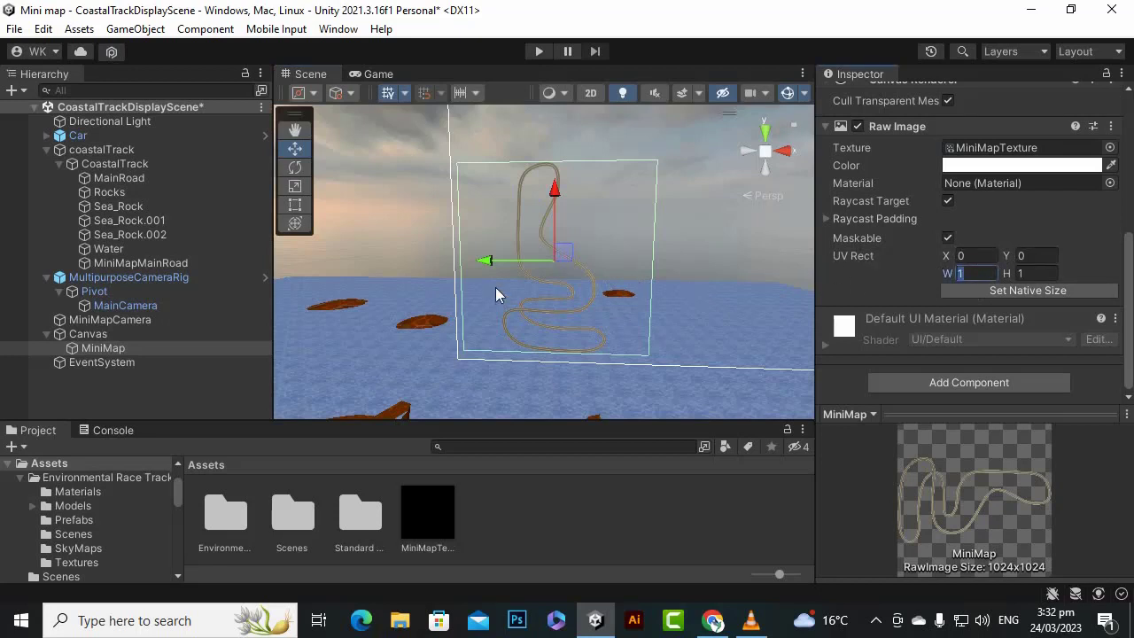
{"action": "left_click", "coordinate": [1033, 272]}
{"action": "scroll", "coordinate": [585, 288], "scroll_direction": "up", "scroll_amount": 1}
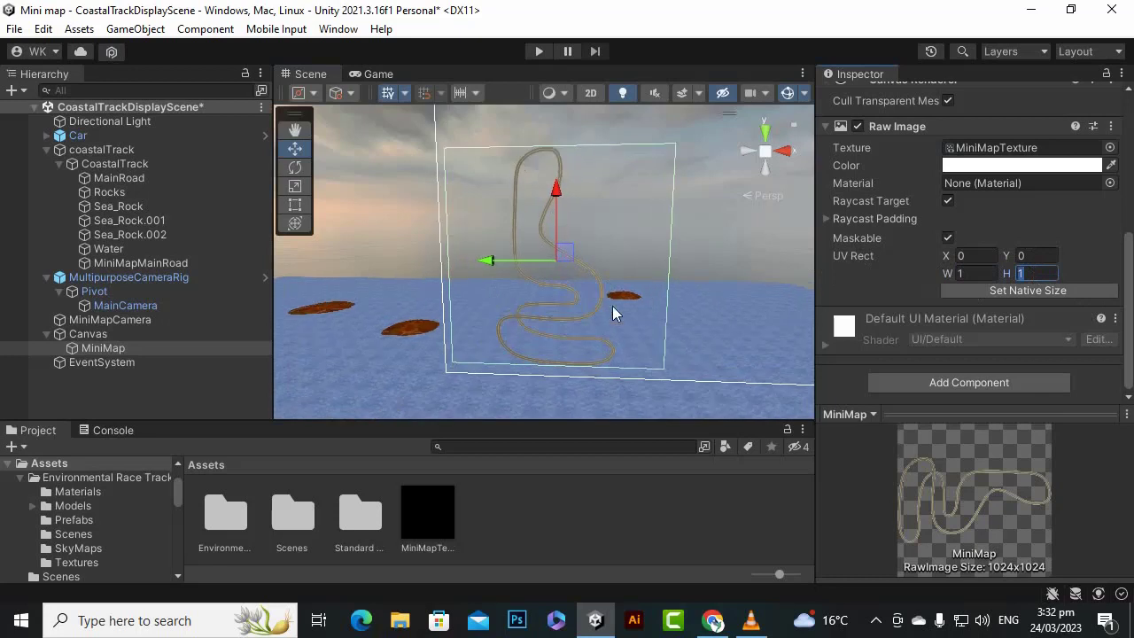
{"action": "left_click", "coordinate": [983, 271]}
{"action": "type", "text": "2"}
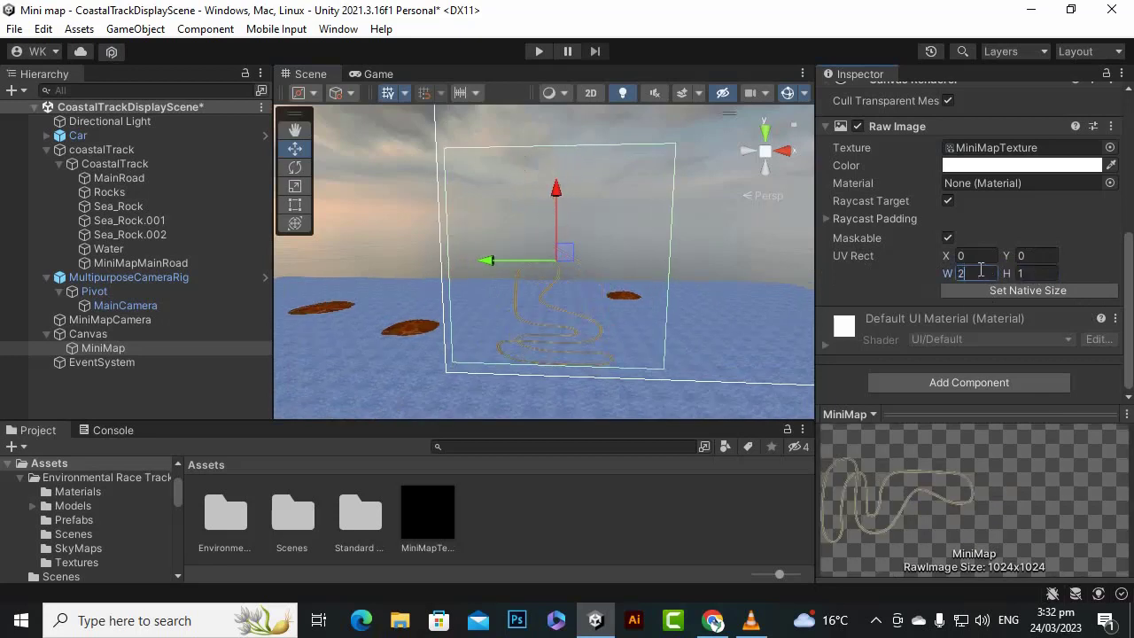
{"action": "scroll", "coordinate": [558, 346], "scroll_direction": "up", "scroll_amount": 1}
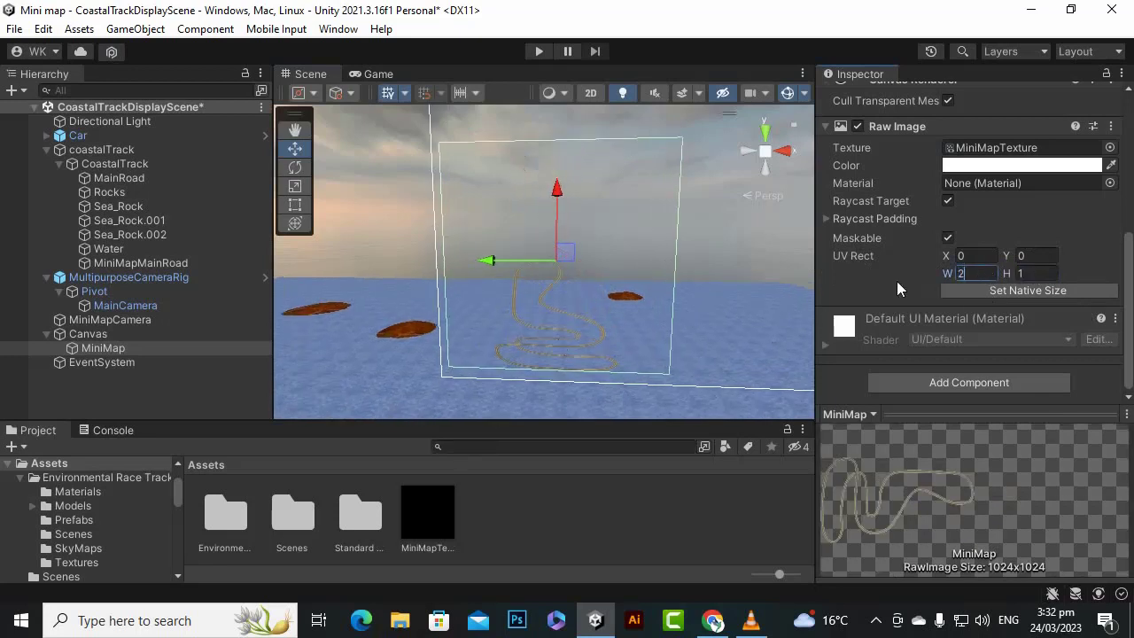
- Set both the width and the height of the MiniMap's UV Rect to 0.5
{"action": "type", "text": ".5"}
{"action": "scroll", "coordinate": [578, 315], "scroll_direction": "up", "scroll_amount": 3}
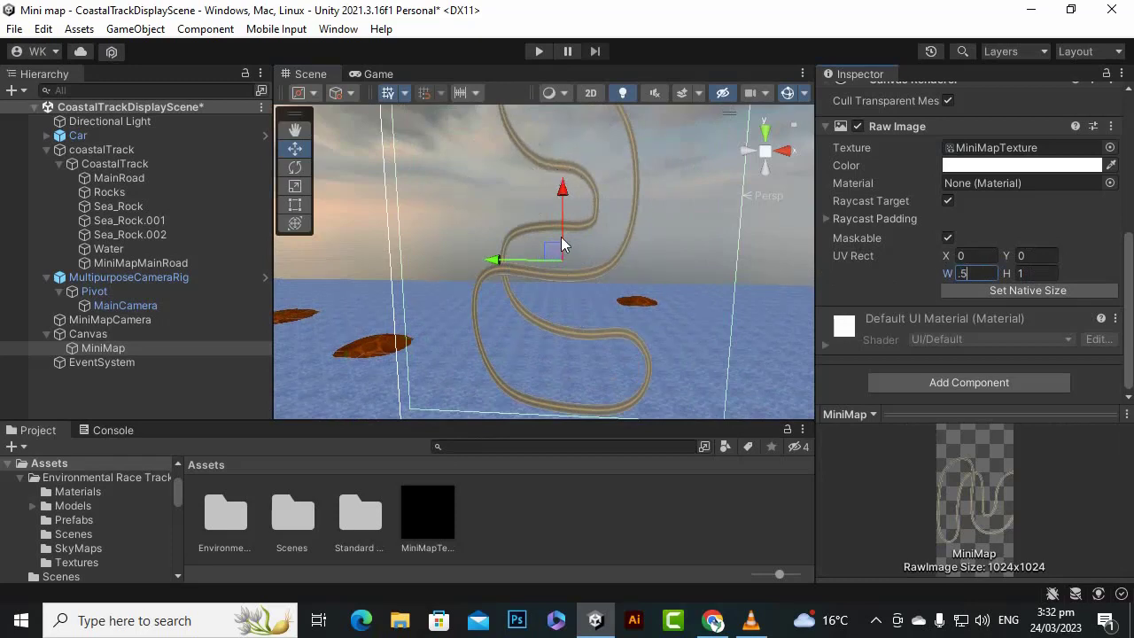
{"action": "left_click", "coordinate": [1043, 273]}
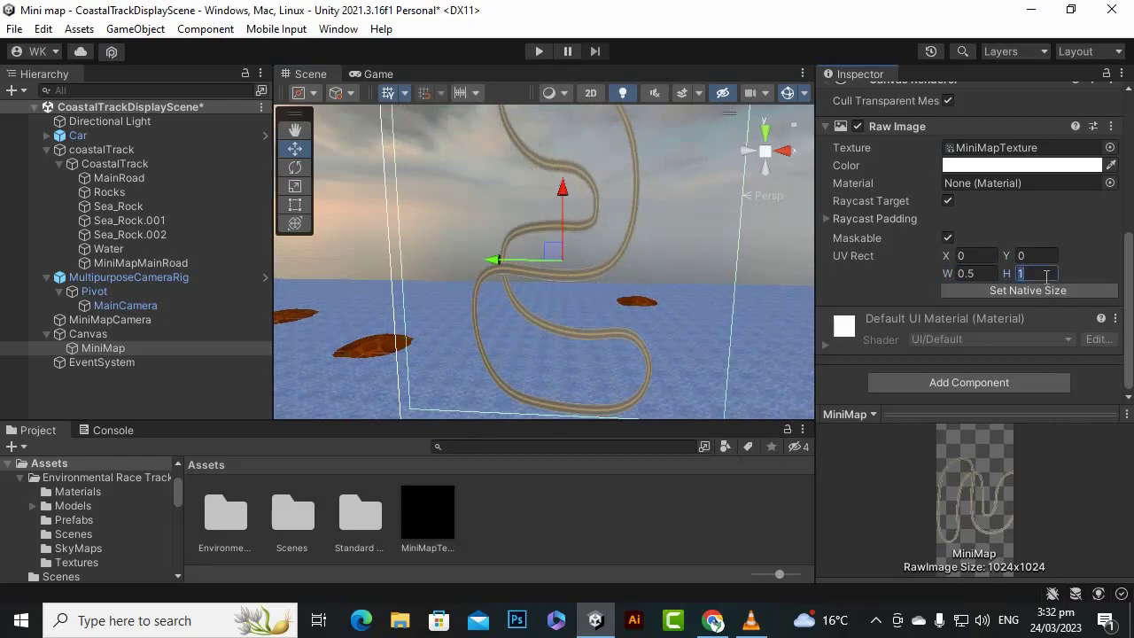
{"action": "type", "text": ".5"}
{"action": "scroll", "coordinate": [472, 239], "scroll_direction": "down", "scroll_amount": 3}
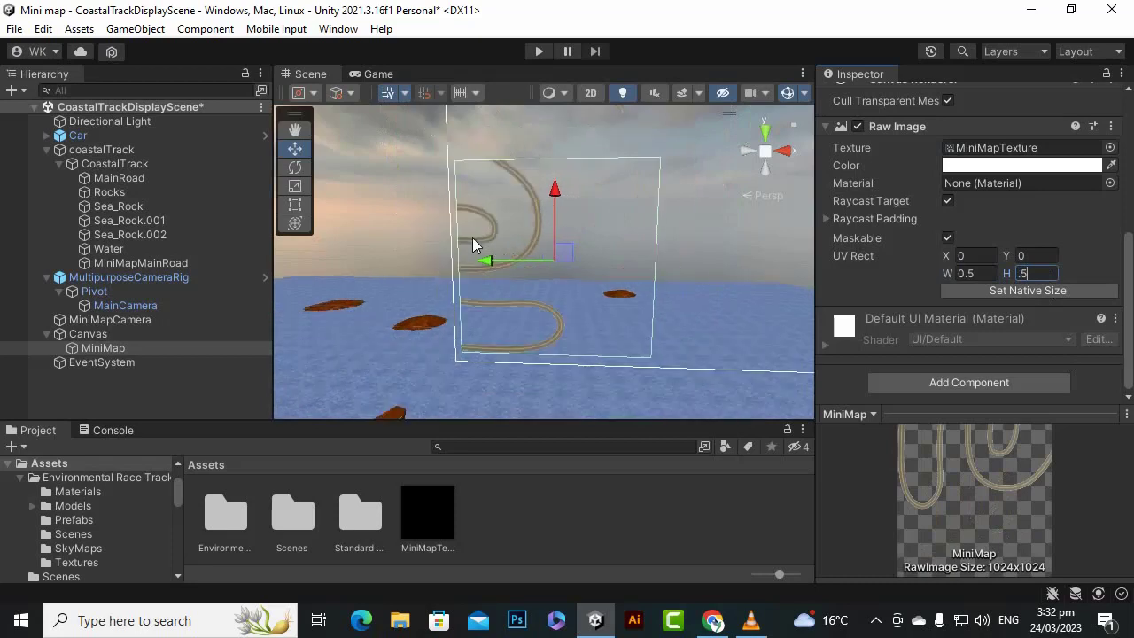
- Try moving the MiniMap raw image further inward from the canvas's left edge, and undo the move
{"action": "left_click_drag", "start_coordinate": [487, 258], "coordinate": [517, 259]}
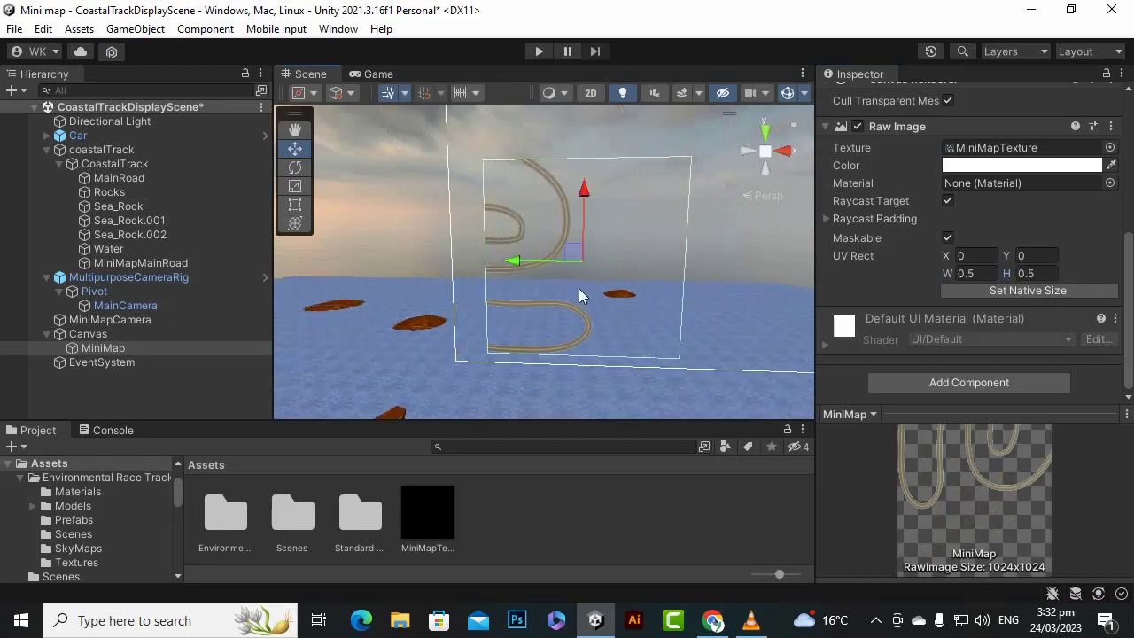
{"action": "scroll", "coordinate": [555, 260], "scroll_direction": "up", "scroll_amount": 2}
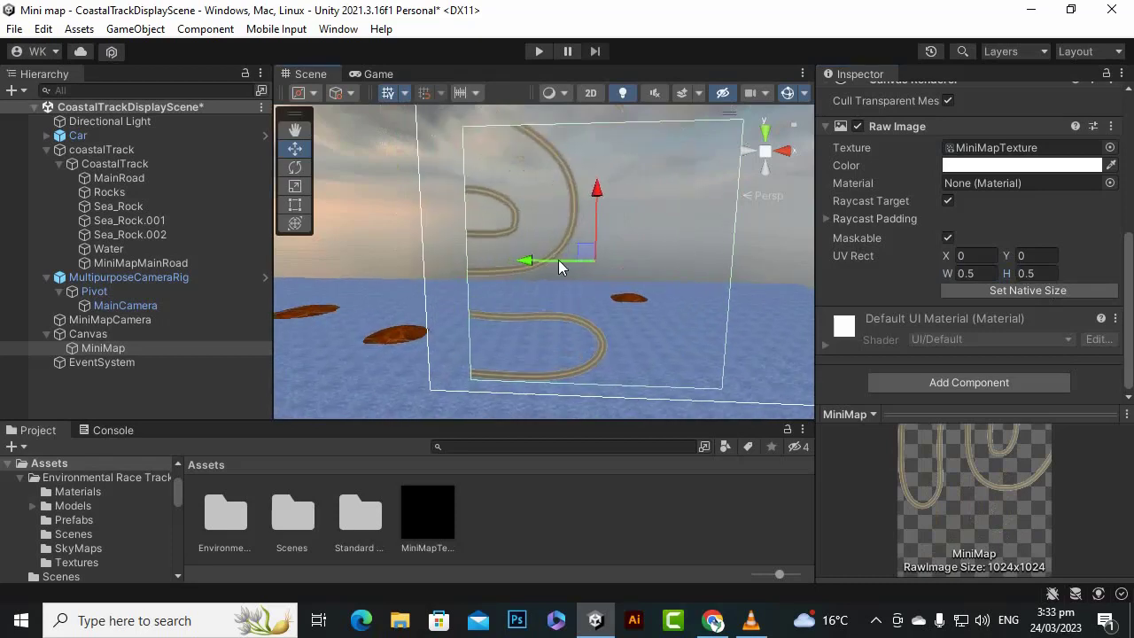
{"action": "scroll", "coordinate": [518, 345], "scroll_direction": "up", "scroll_amount": 3}
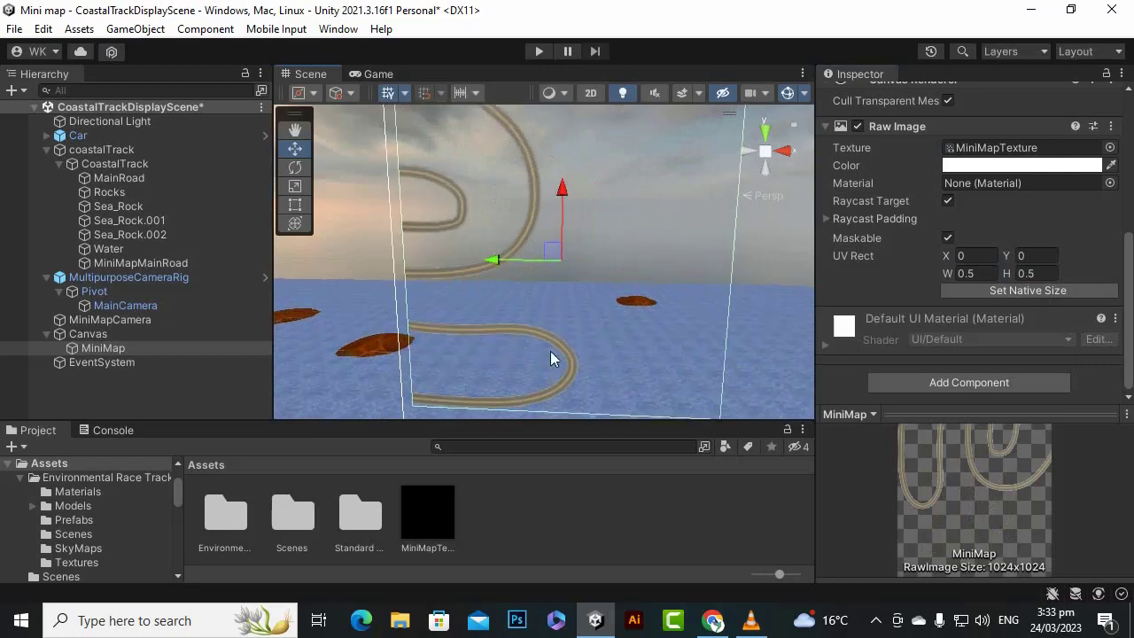
- Set both the width and the height of the MiniMap's UV Rect to 0.1
{"action": "left_click", "coordinate": [974, 273]}
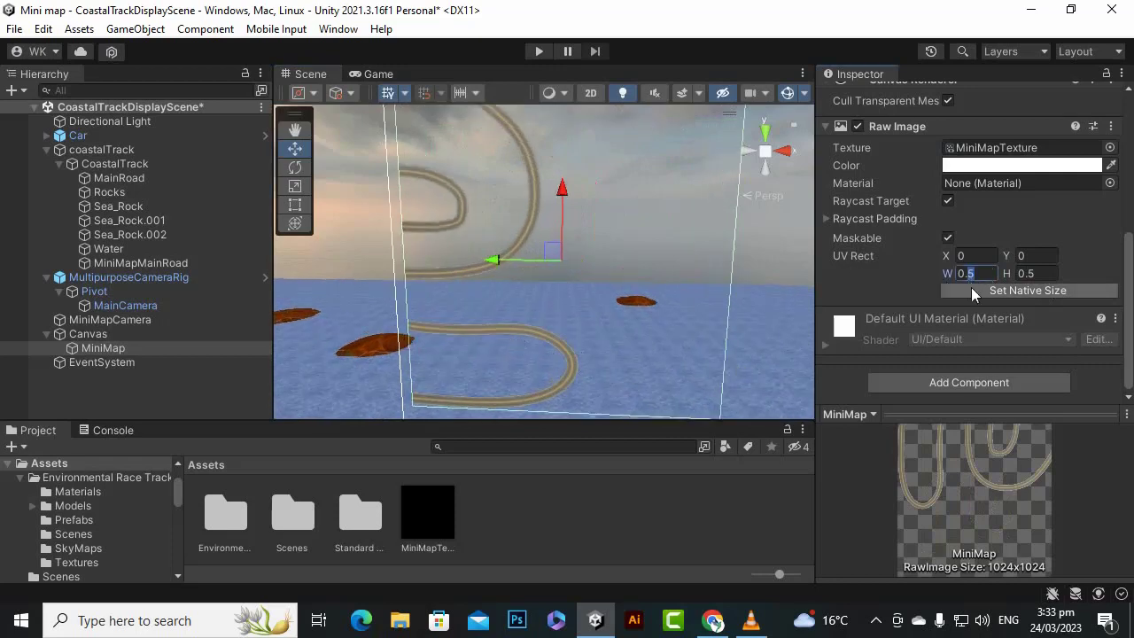
{"action": "type", "text": "0.1"}
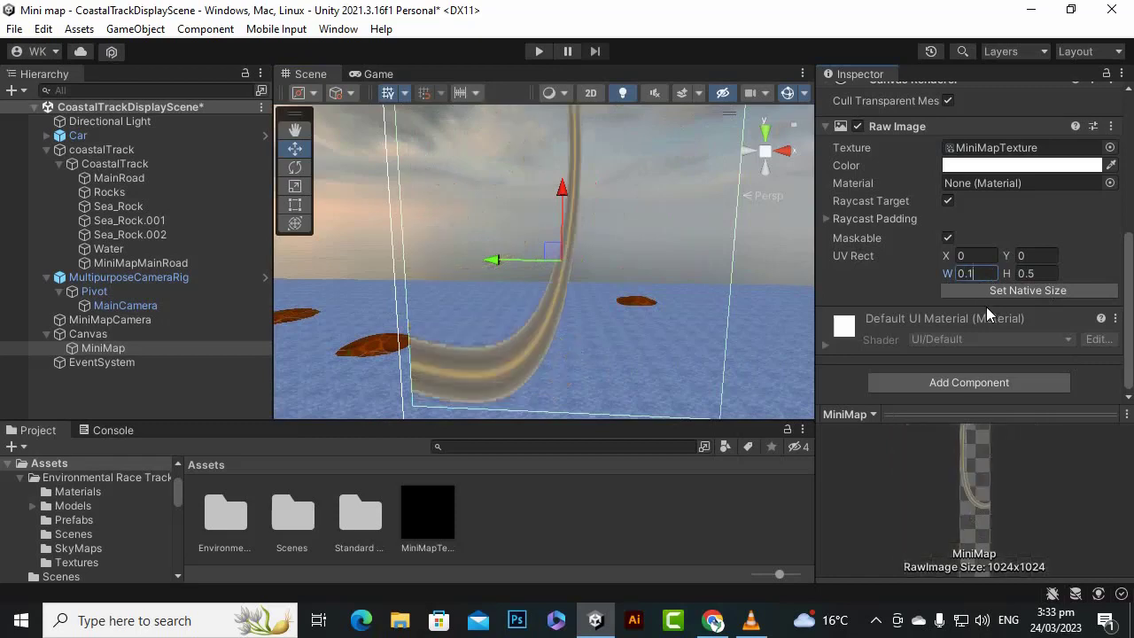
{"action": "left_click", "coordinate": [1031, 273]}
{"action": "type", "text": "0.1"}
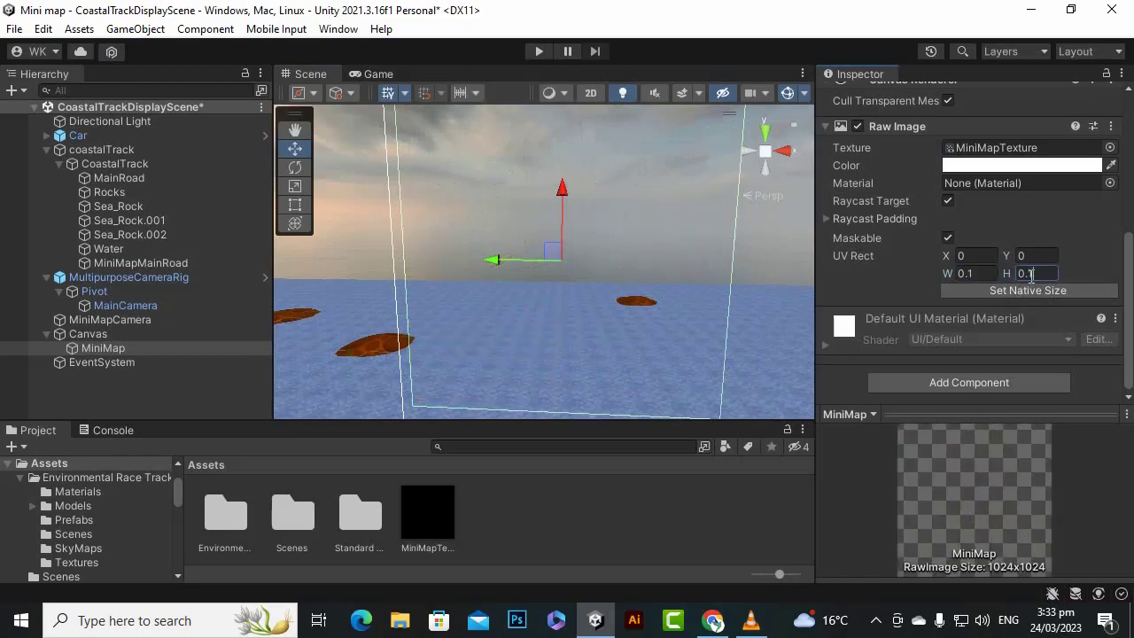
{"action": "scroll", "coordinate": [577, 264], "scroll_direction": "down", "scroll_amount": 3}
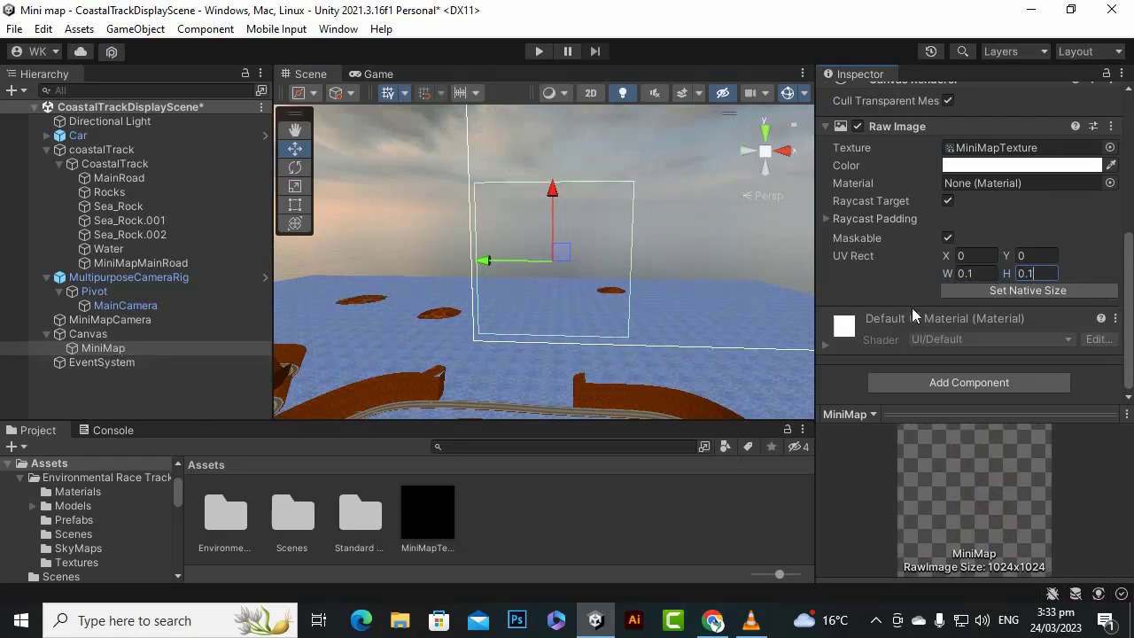
- Try a field of view of 26 on MainCamera, and set it back to 50
{"action": "scroll", "coordinate": [1018, 294], "scroll_direction": "up", "scroll_amount": 5}
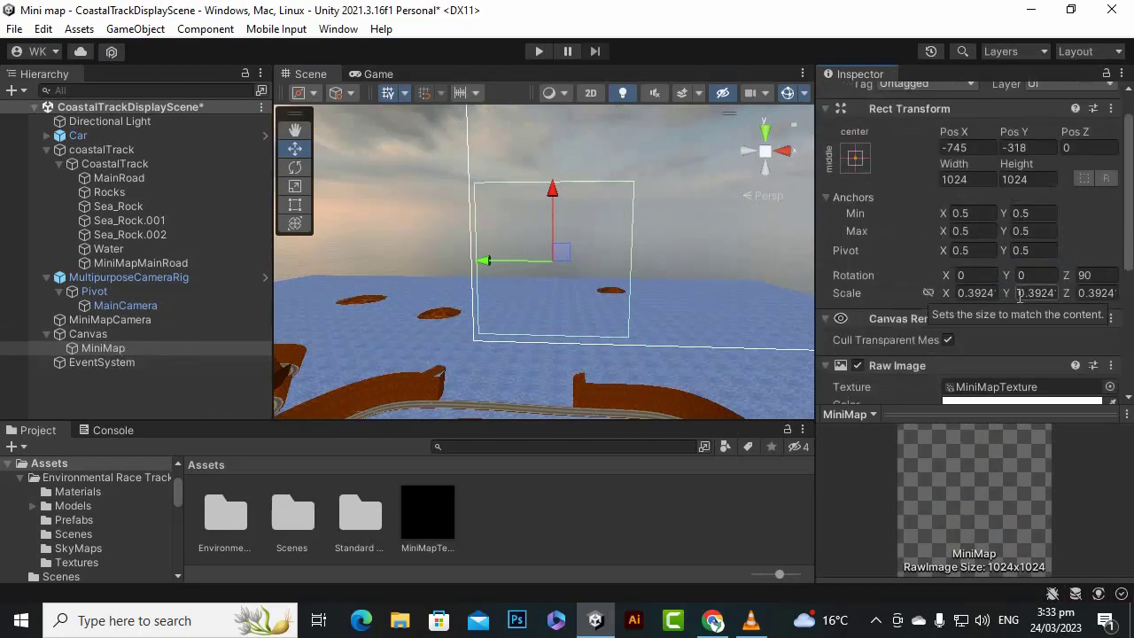
{"action": "left_click", "coordinate": [168, 308]}
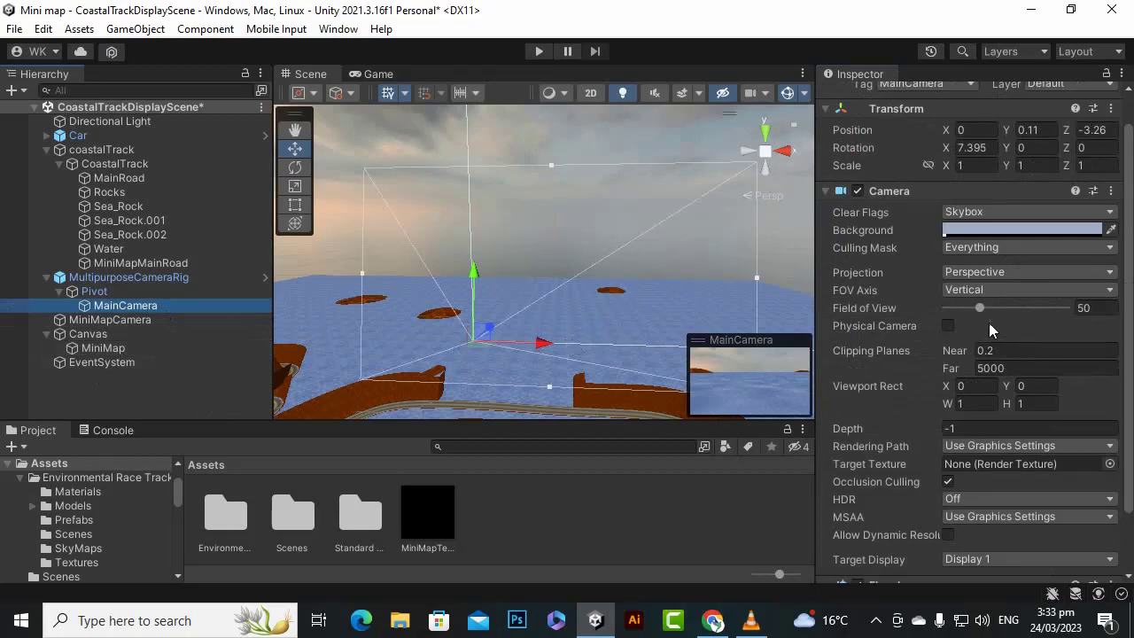
{"action": "mouse_move", "coordinate": [979, 309]}
{"action": "left_mouse_down"}
{"action": "mouse_move", "coordinate": [955, 321]}
{"action": "mouse_move", "coordinate": [963, 312]}
{"action": "left_mouse_up"}
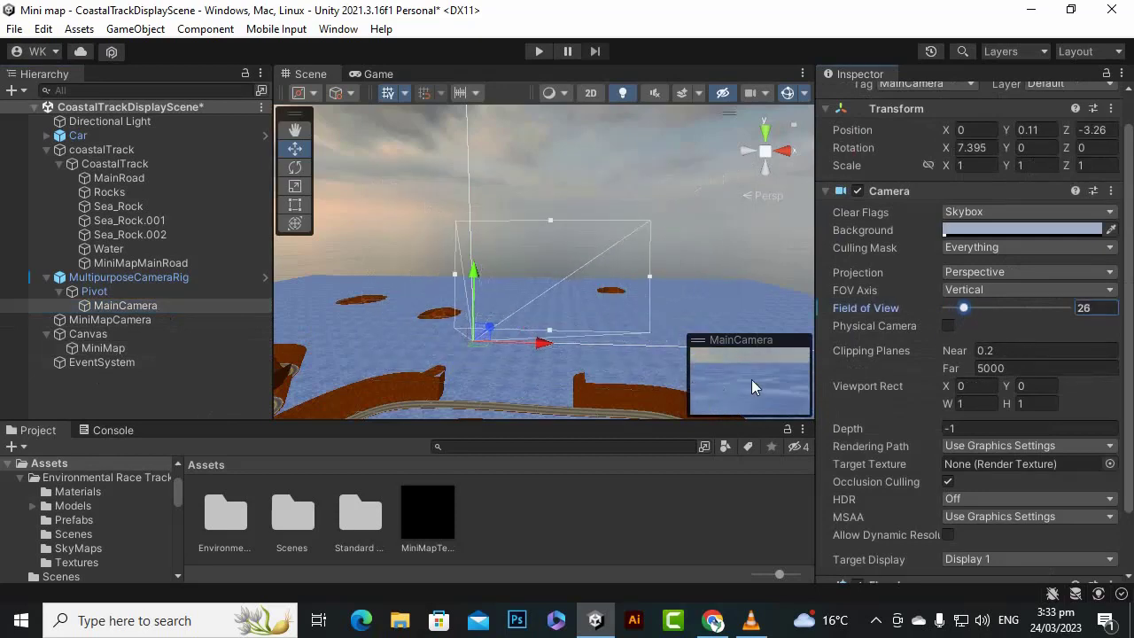
{"action": "left_click", "coordinate": [1095, 309]}
{"action": "type", "text": "50"}
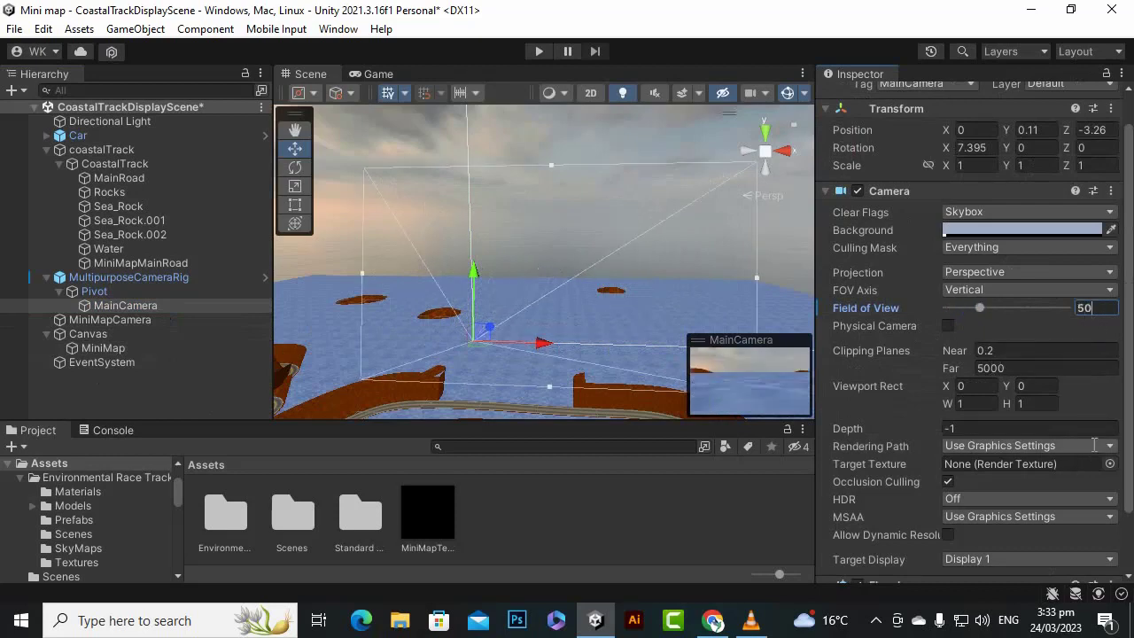
- Select the MiniMap raw image again and set its UV Rect width and height to 0.9
{"action": "left_click", "coordinate": [154, 349]}
{"action": "scroll", "coordinate": [998, 351], "scroll_direction": "down", "scroll_amount": 4}
{"action": "scroll", "coordinate": [998, 352], "scroll_direction": "up", "scroll_amount": 1}
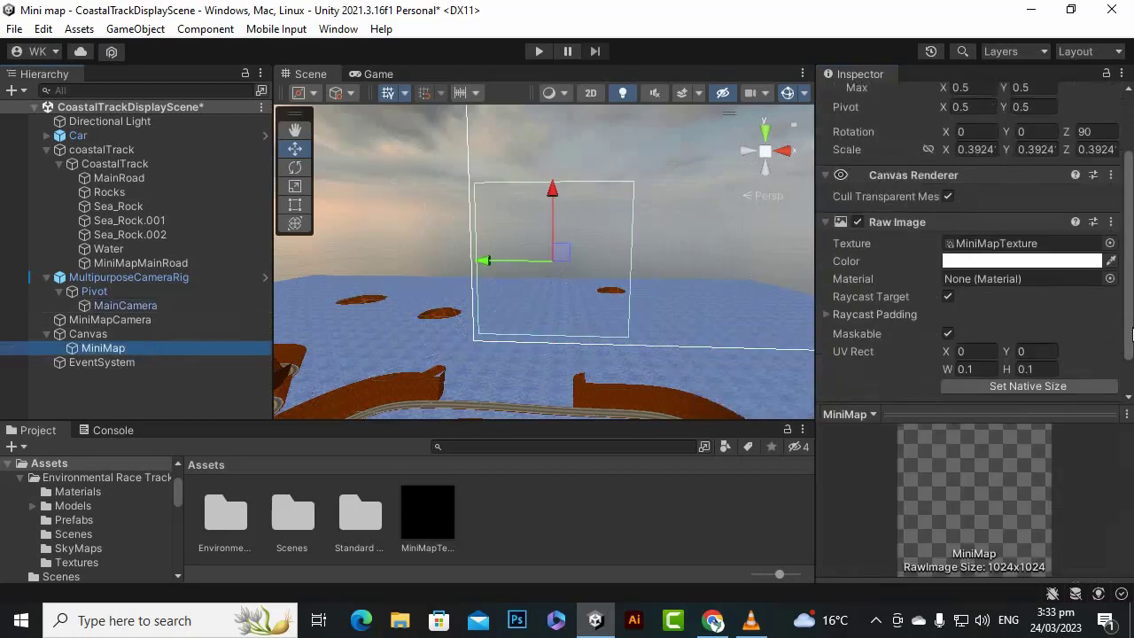
{"action": "left_click", "coordinate": [982, 370]}
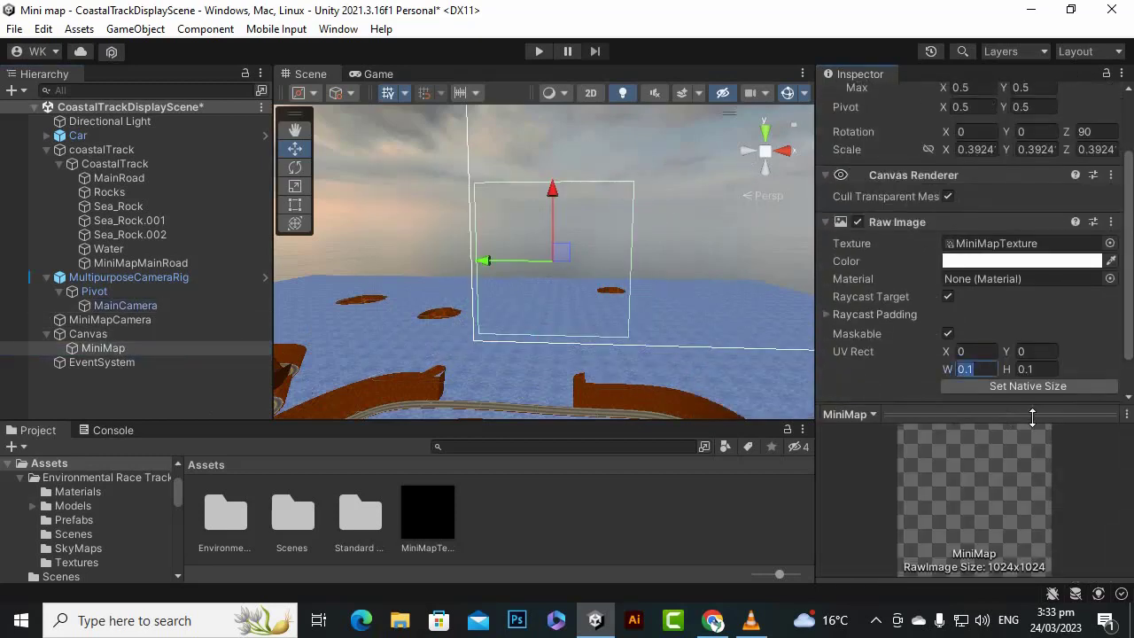
{"action": "key", "text": "BackSpace"}
{"action": "type", "text": ".9"}
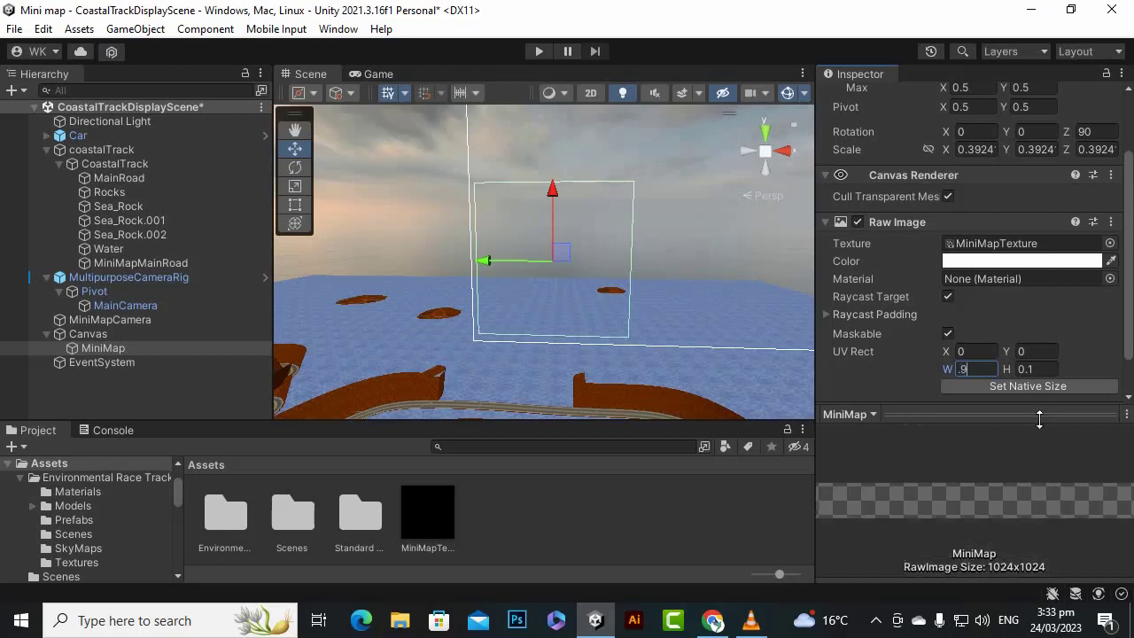
{"action": "left_click", "coordinate": [1034, 369]}
{"action": "type", "text": ".9"}
{"action": "scroll", "coordinate": [534, 276], "scroll_direction": "up", "scroll_amount": 2}
{"action": "scroll", "coordinate": [534, 278], "scroll_direction": "up", "scroll_amount": 3}
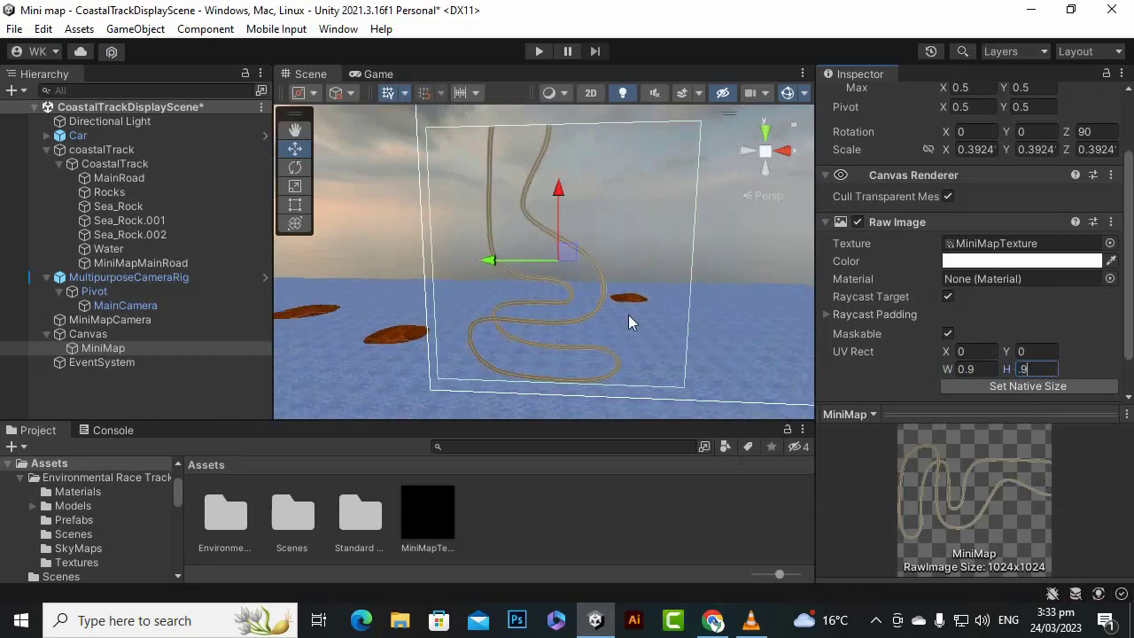
{"action": "scroll", "coordinate": [604, 348], "scroll_direction": "up", "scroll_amount": 2}
- Set both the width and the height of the MiniMap's UV Rect to 0.8
{"action": "left_click", "coordinate": [965, 369]}
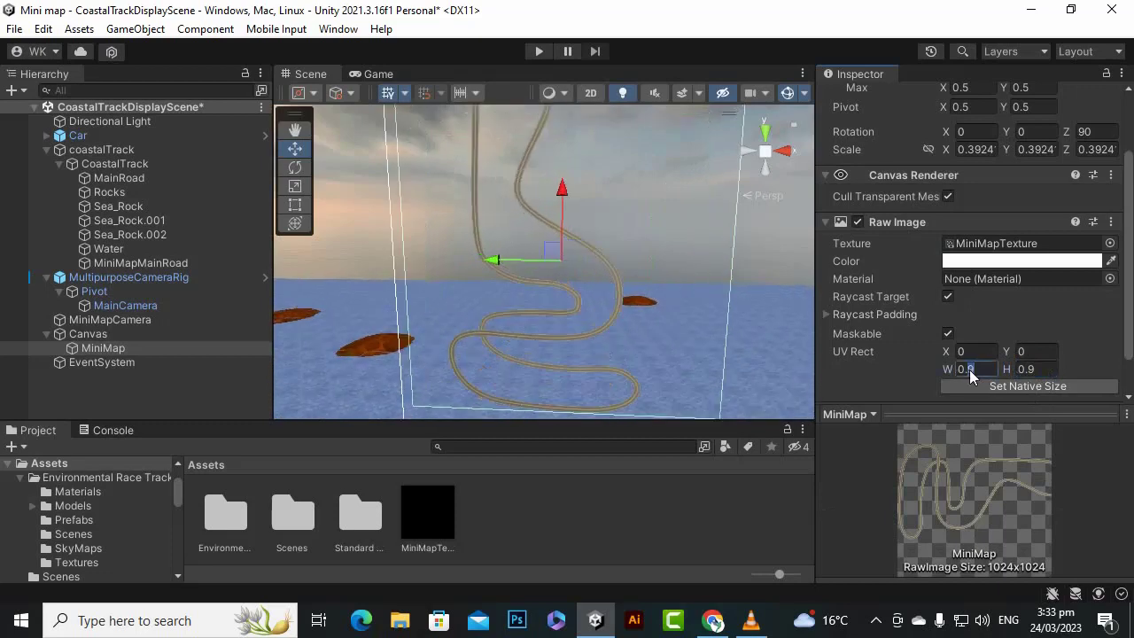
{"action": "type", "text": "0.8"}
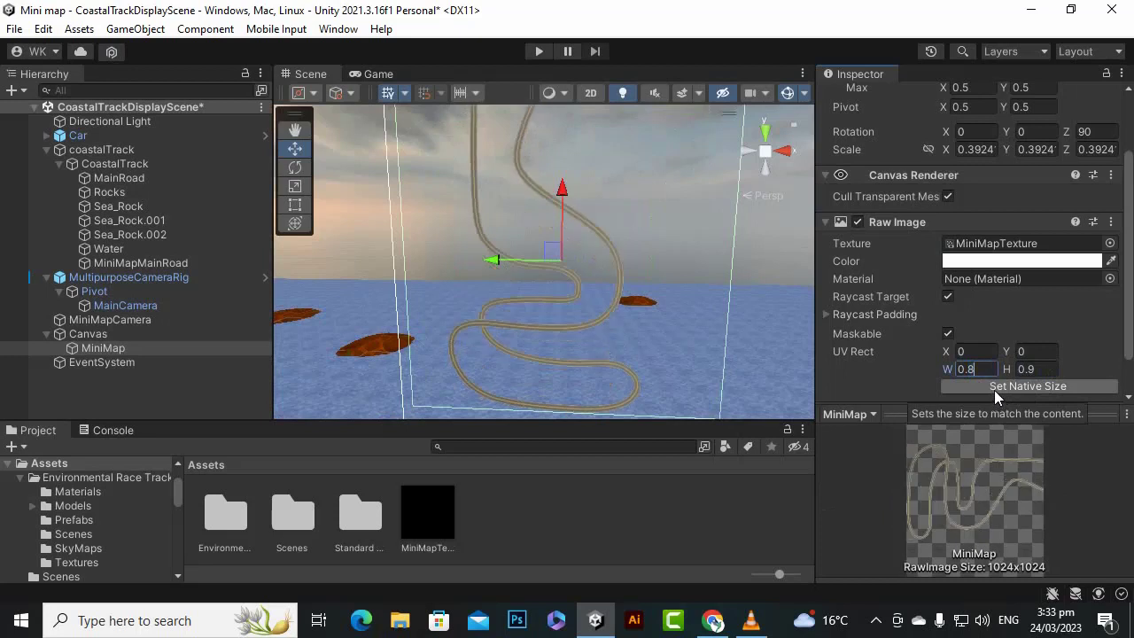
{"action": "left_click", "coordinate": [1042, 371]}
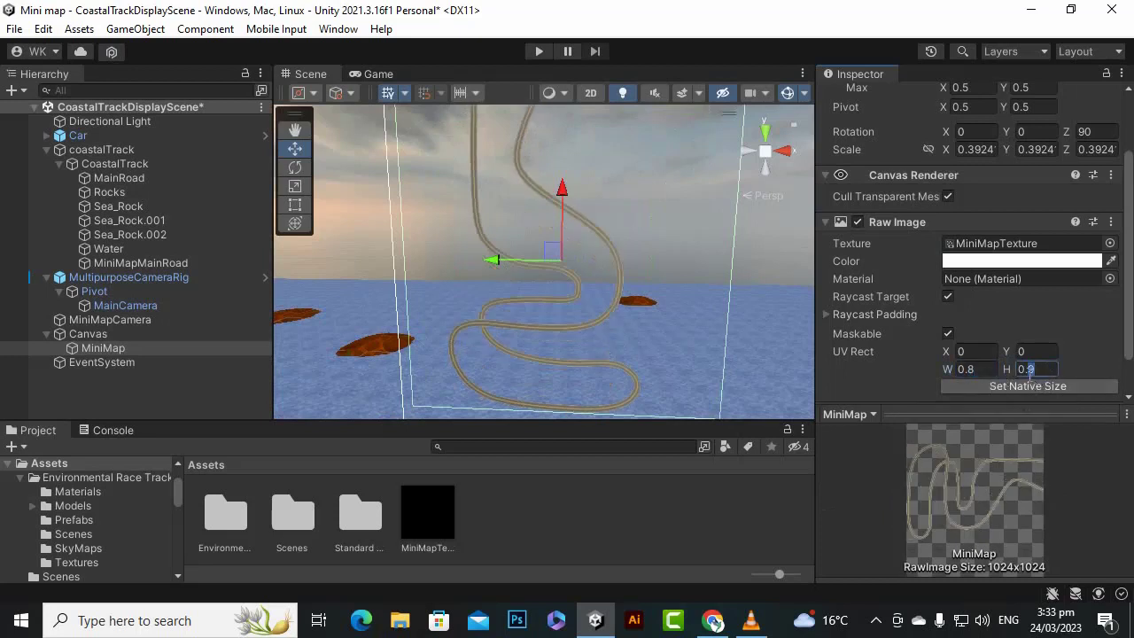
{"action": "type", "text": "8"}
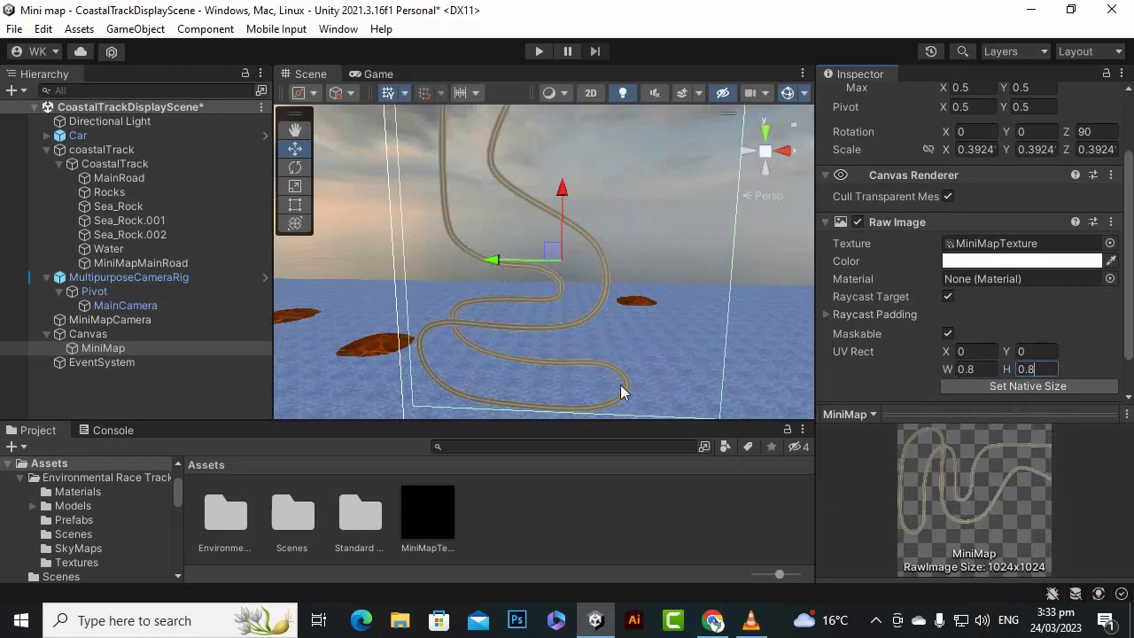
{"action": "scroll", "coordinate": [620, 392], "scroll_direction": "down", "scroll_amount": 4}
- Raise the MiniMapCamera's field of view to 113
{"action": "left_click", "coordinate": [126, 323]}
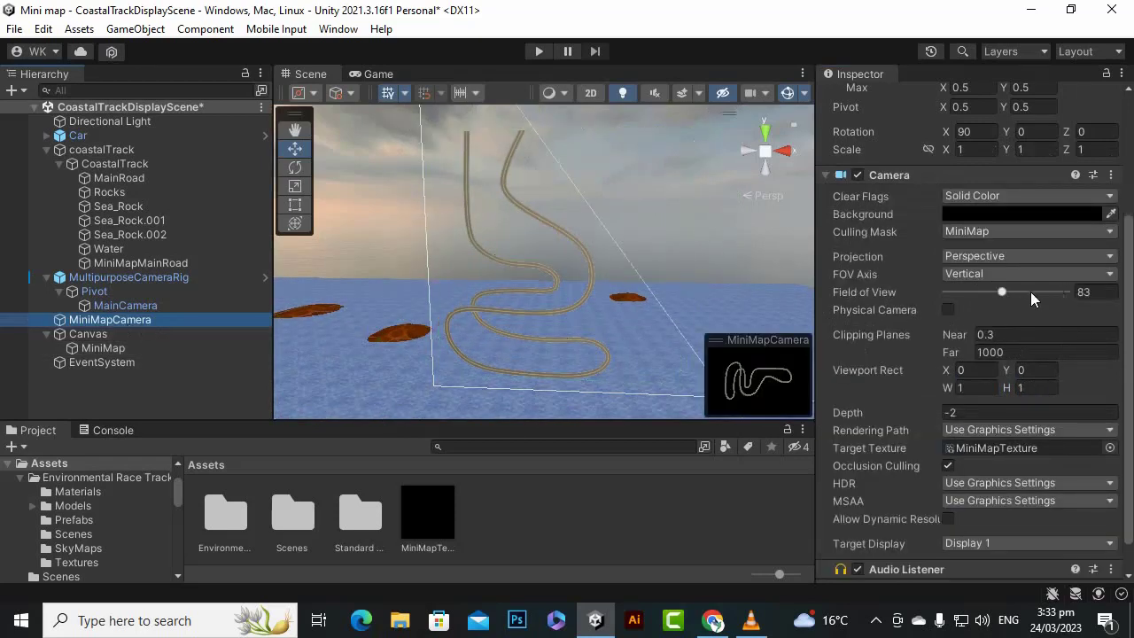
{"action": "left_click_drag", "start_coordinate": [1002, 292], "coordinate": [1018, 299]}
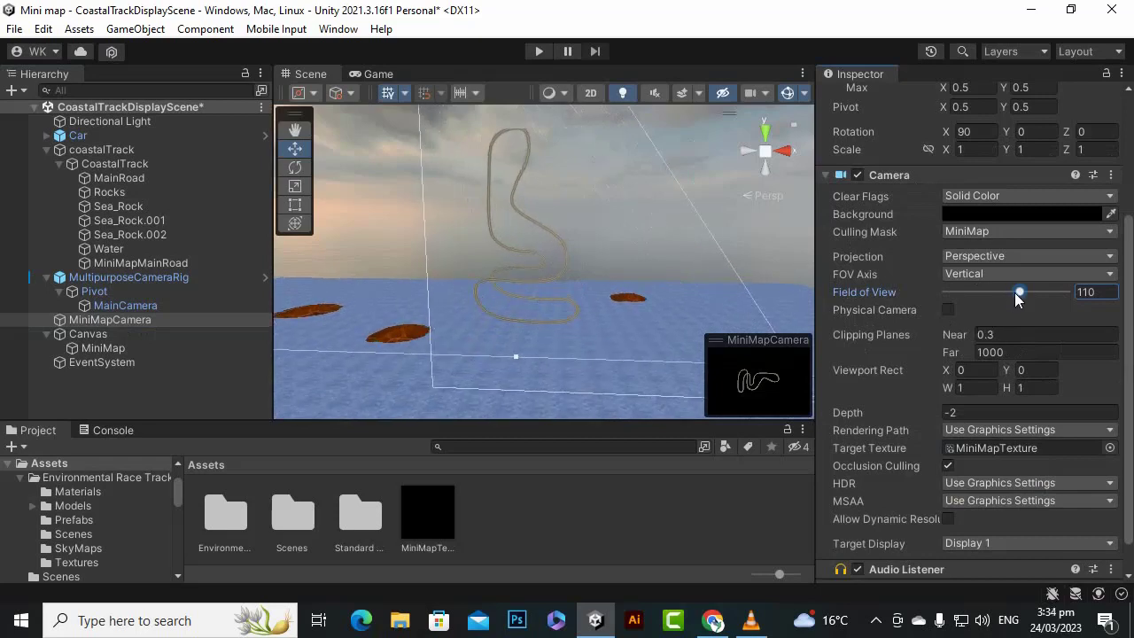
{"action": "left_click_drag", "start_coordinate": [1020, 295], "coordinate": [1023, 302]}
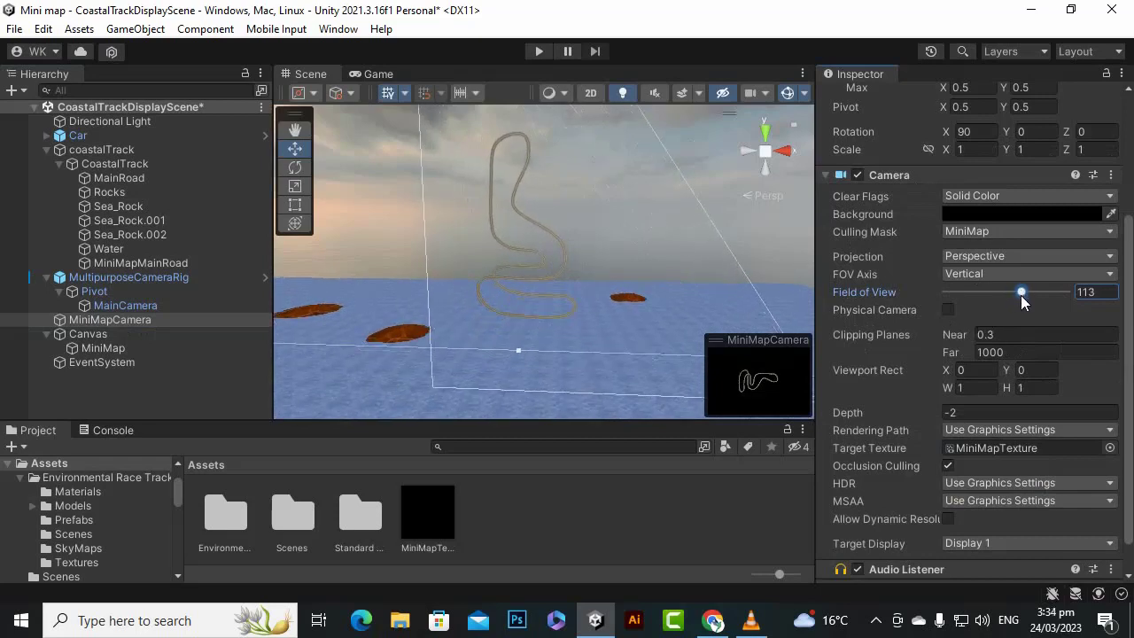
{"action": "scroll", "coordinate": [495, 333], "scroll_direction": "down", "scroll_amount": 4}
{"action": "scroll", "coordinate": [496, 331], "scroll_direction": "up", "scroll_amount": 5}
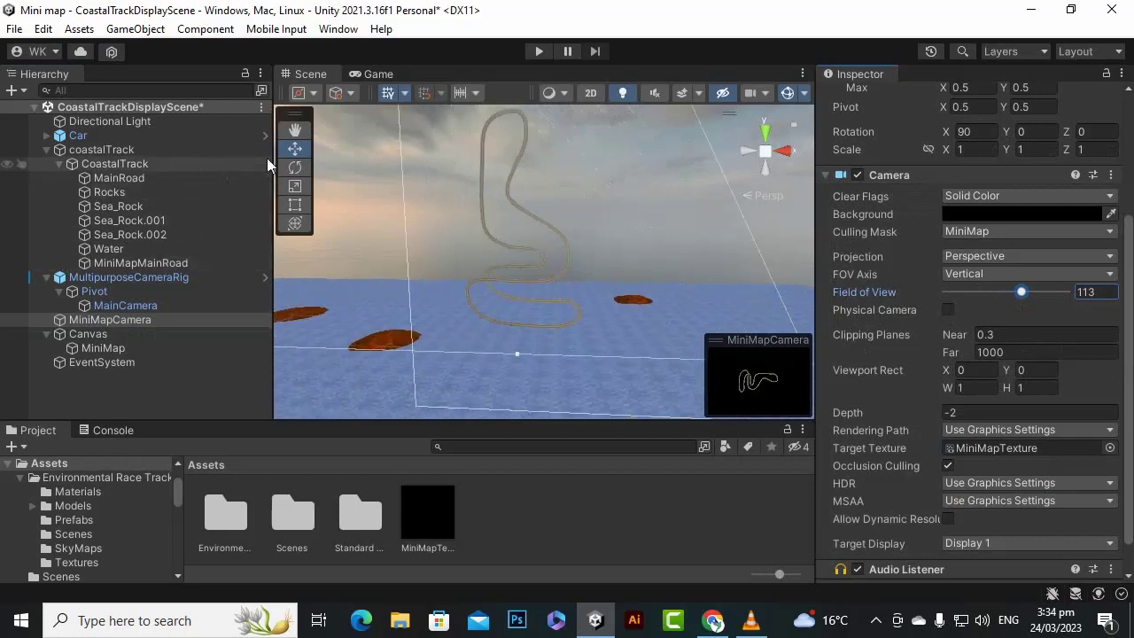
- Move the MiniMap raw image slightly down toward the canvas's lower edge
{"action": "left_click", "coordinate": [154, 334]}
{"action": "left_click", "coordinate": [168, 347]}
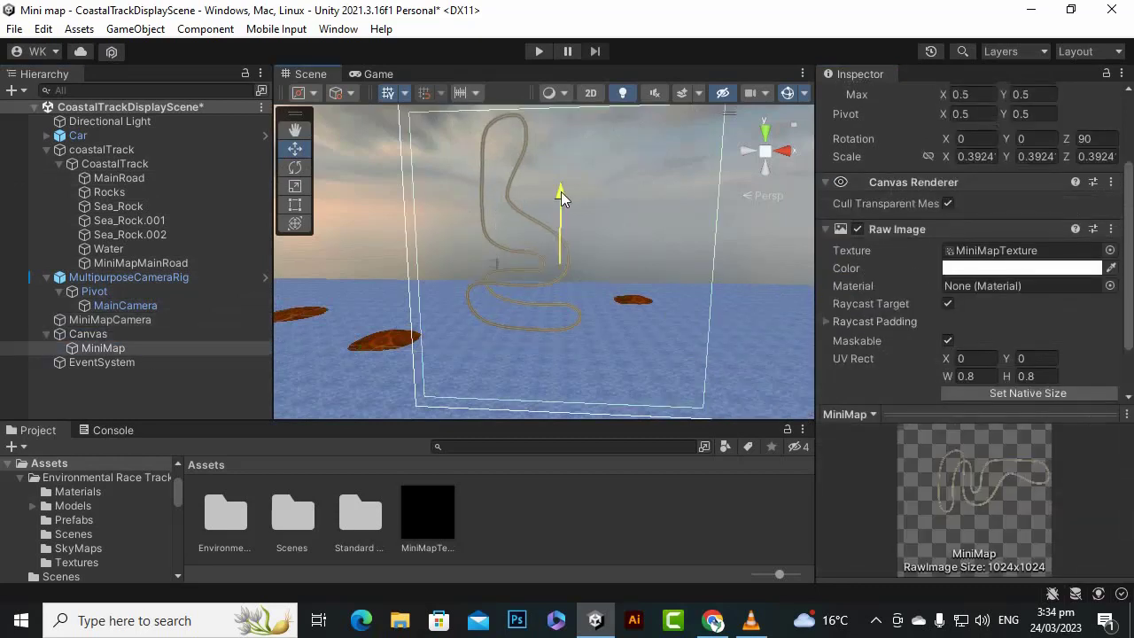
{"action": "left_click_drag", "start_coordinate": [561, 191], "coordinate": [567, 211]}
{"action": "scroll", "coordinate": [567, 232], "scroll_direction": "down", "scroll_amount": 3}
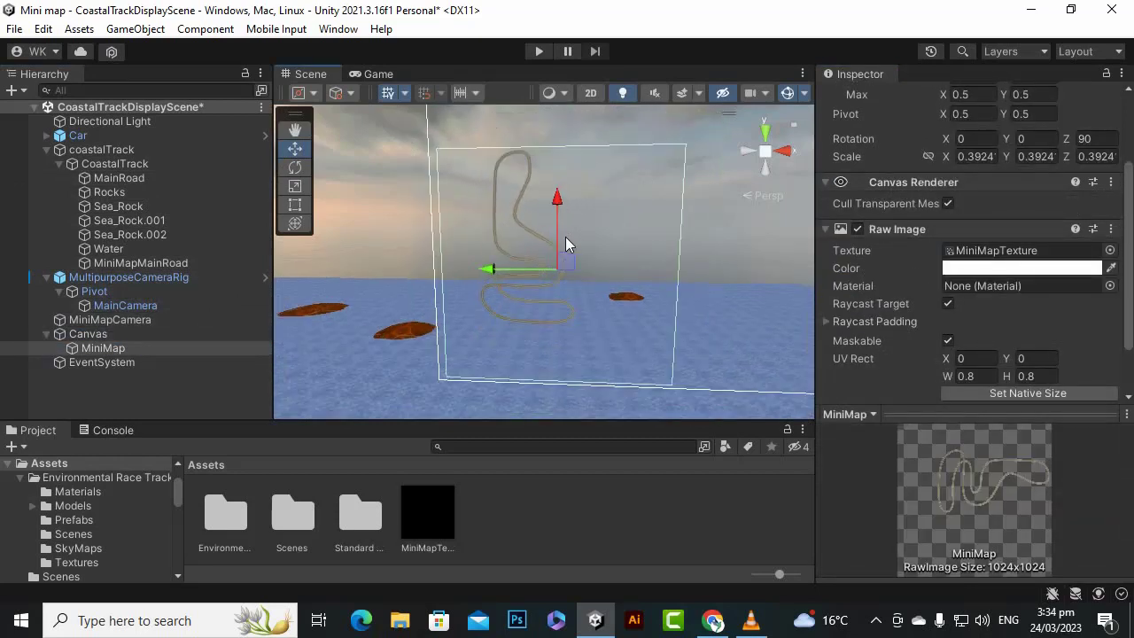
{"action": "scroll", "coordinate": [542, 302], "scroll_direction": "up", "scroll_amount": 2}
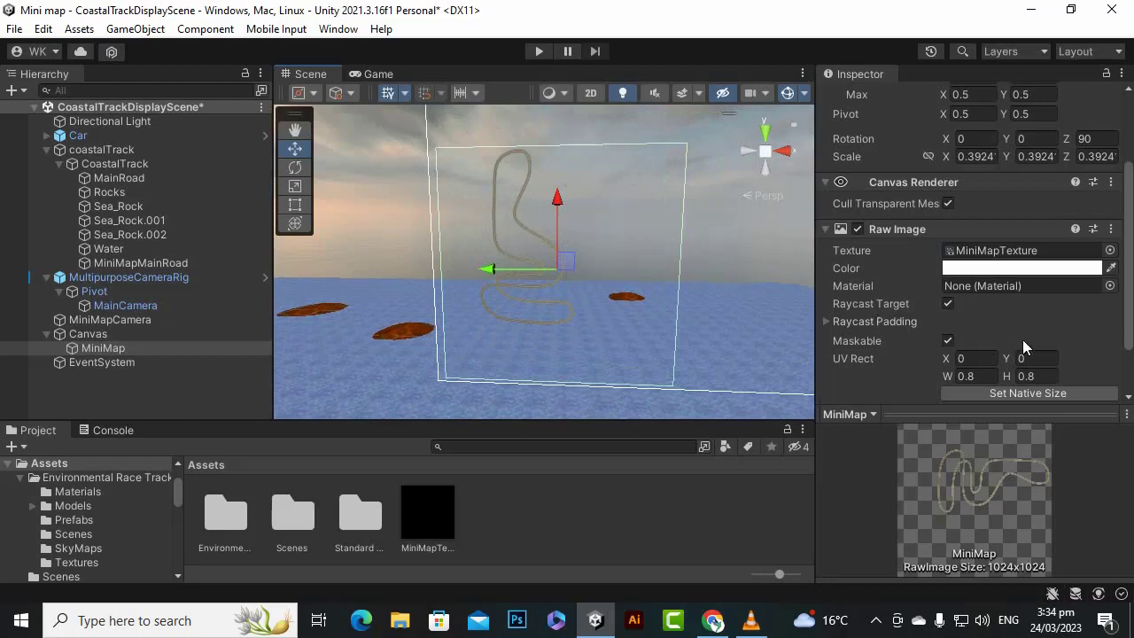
- Offset the MiniMap's UV Rect to X 0.07 and Y 0.06, and set its width and height to 0.6
{"action": "left_click_drag", "start_coordinate": [944, 361], "coordinate": [1006, 363]}
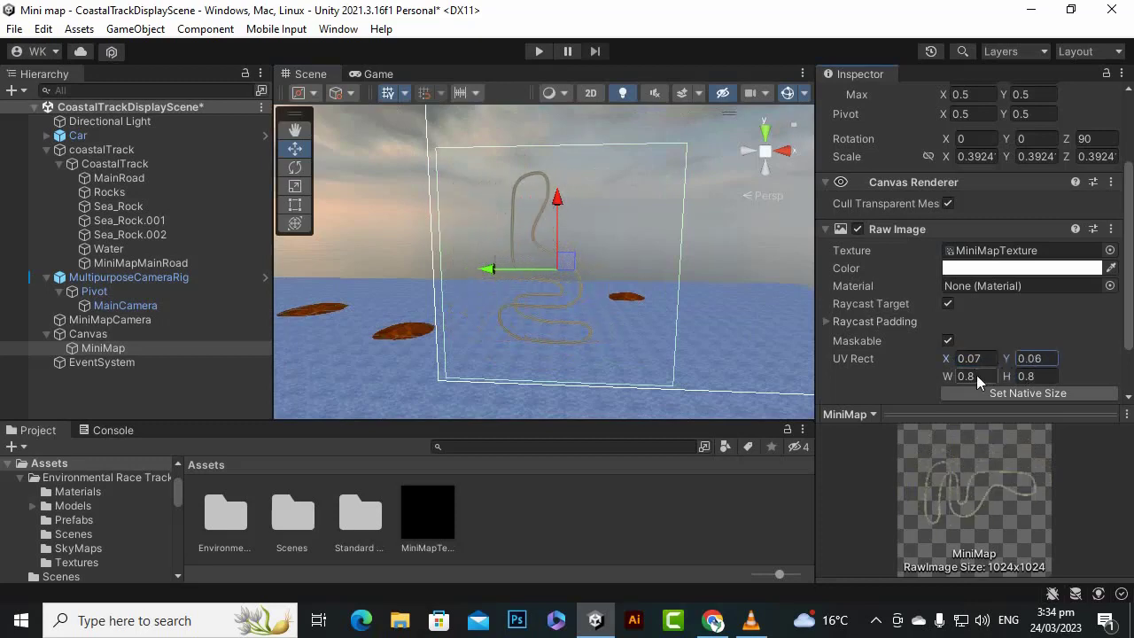
{"action": "left_click", "coordinate": [971, 377]}
{"action": "type", "text": "0.6"}
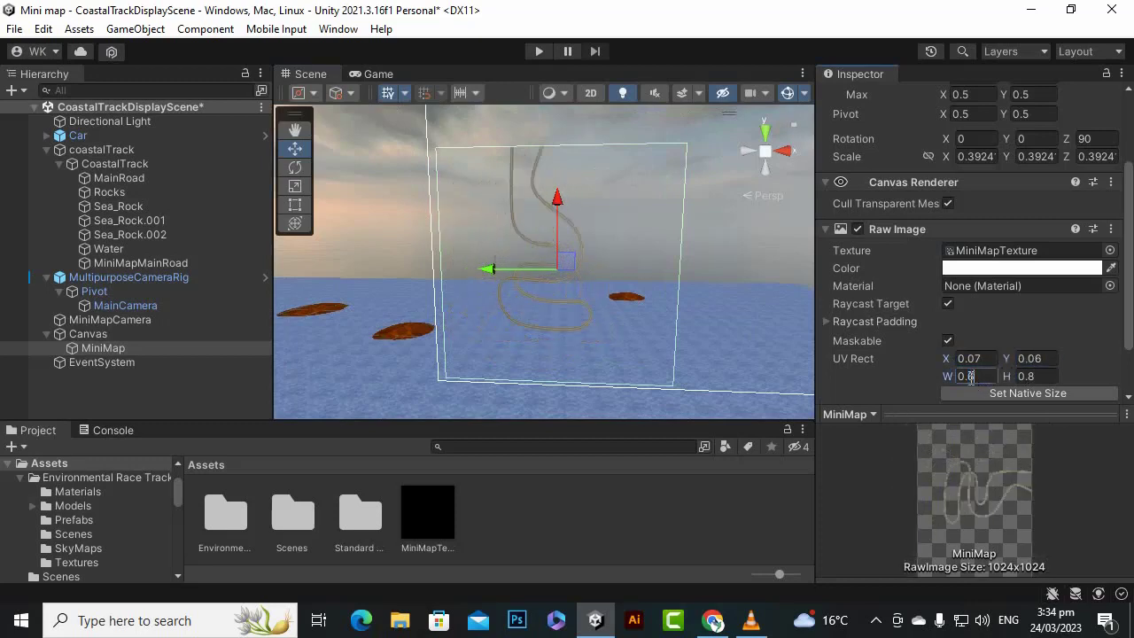
{"action": "left_click", "coordinate": [1052, 379]}
{"action": "type", "text": "0.6"}
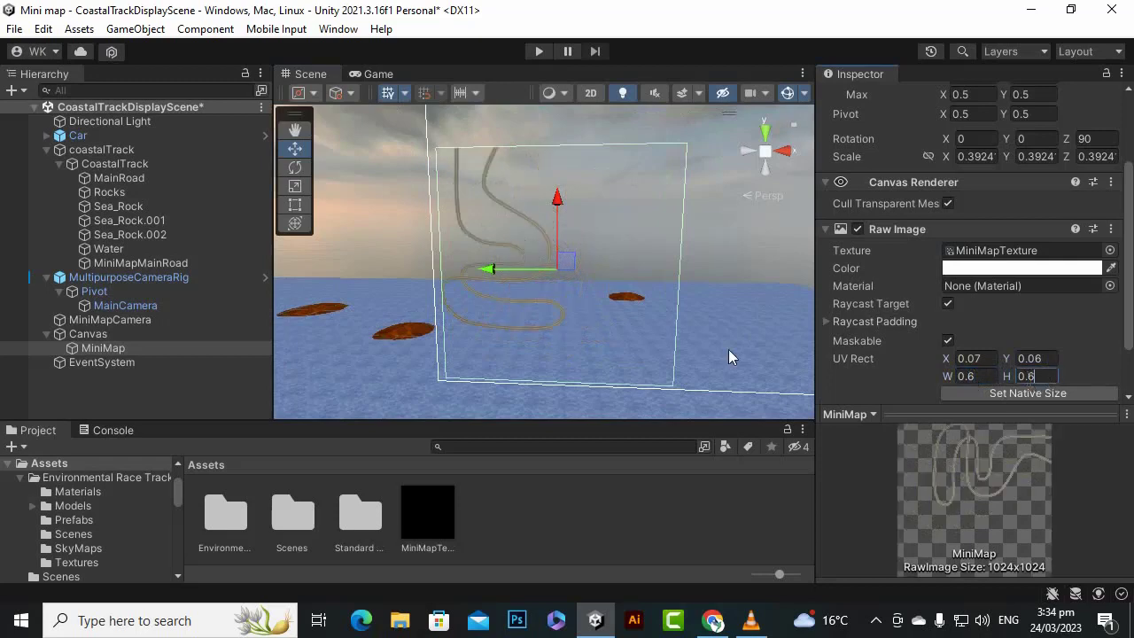
- Shift the MiniMap's UV Rect offset to X 0.20 and Y 0.17
{"action": "mouse_move", "coordinate": [947, 361]}
{"action": "left_mouse_down"}
{"action": "mouse_move", "coordinate": [1010, 362]}
{"action": "mouse_move", "coordinate": [946, 364]}
{"action": "left_mouse_up"}
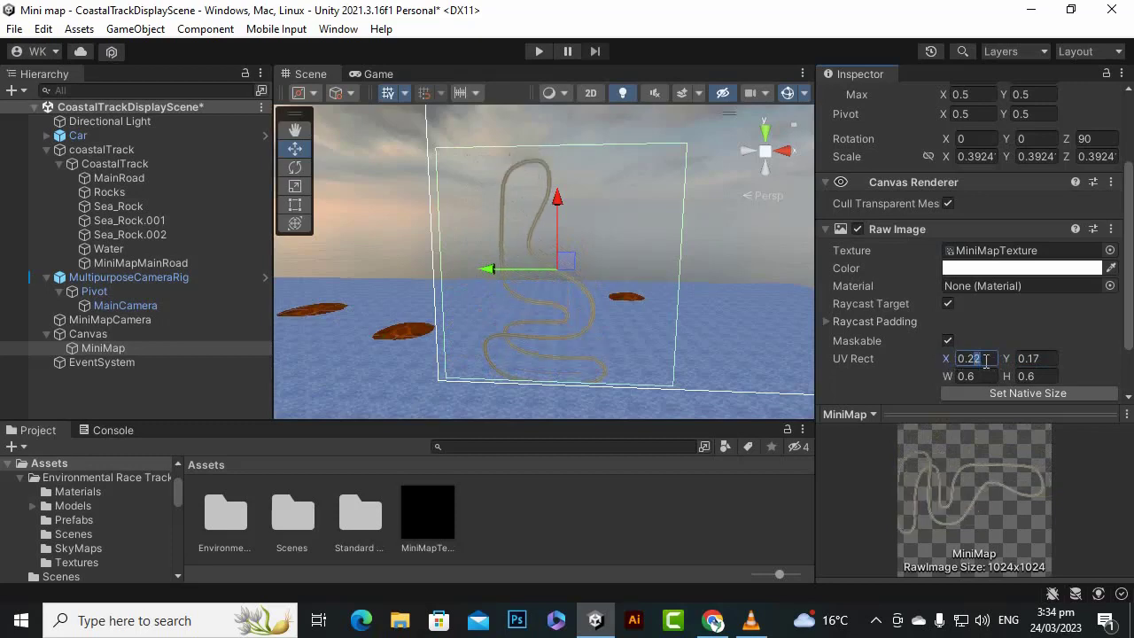
{"action": "type", "text": "0.20"}
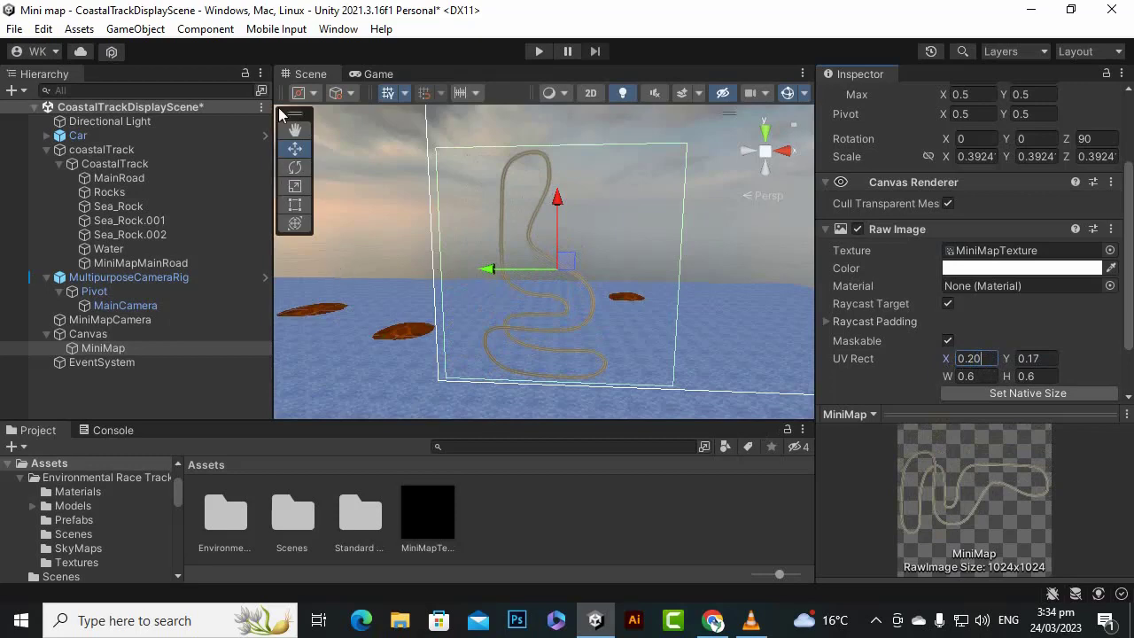
{"action": "scroll", "coordinate": [538, 358], "scroll_direction": "up", "scroll_amount": 2}
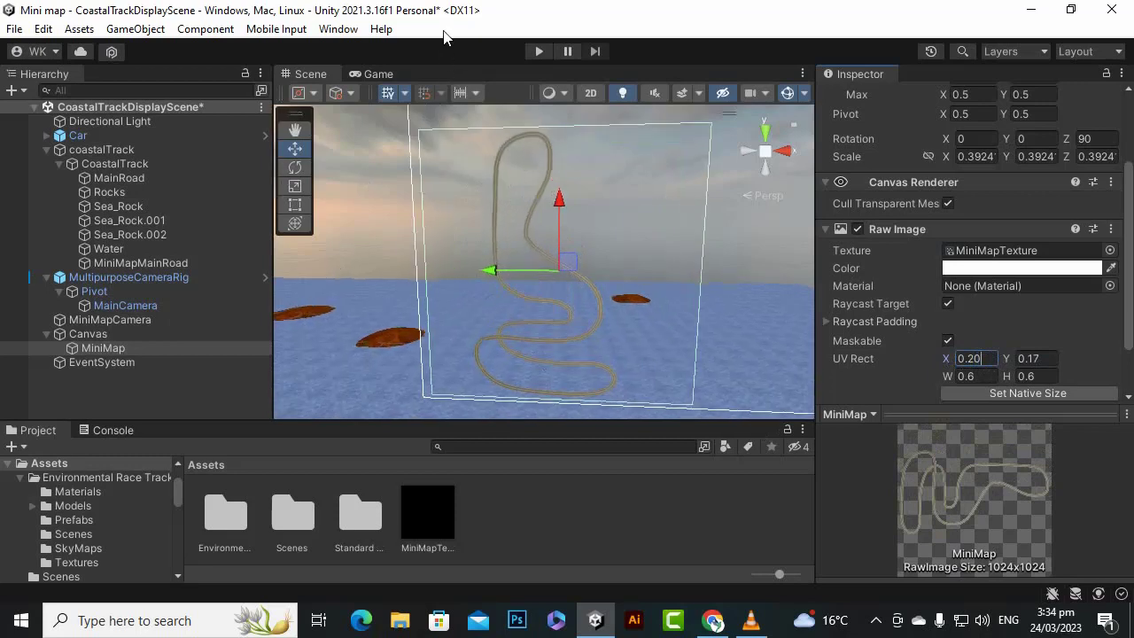
- Play the scene to check the mini map while steering the car, and stop the test run
{"action": "left_click", "coordinate": [538, 50]}
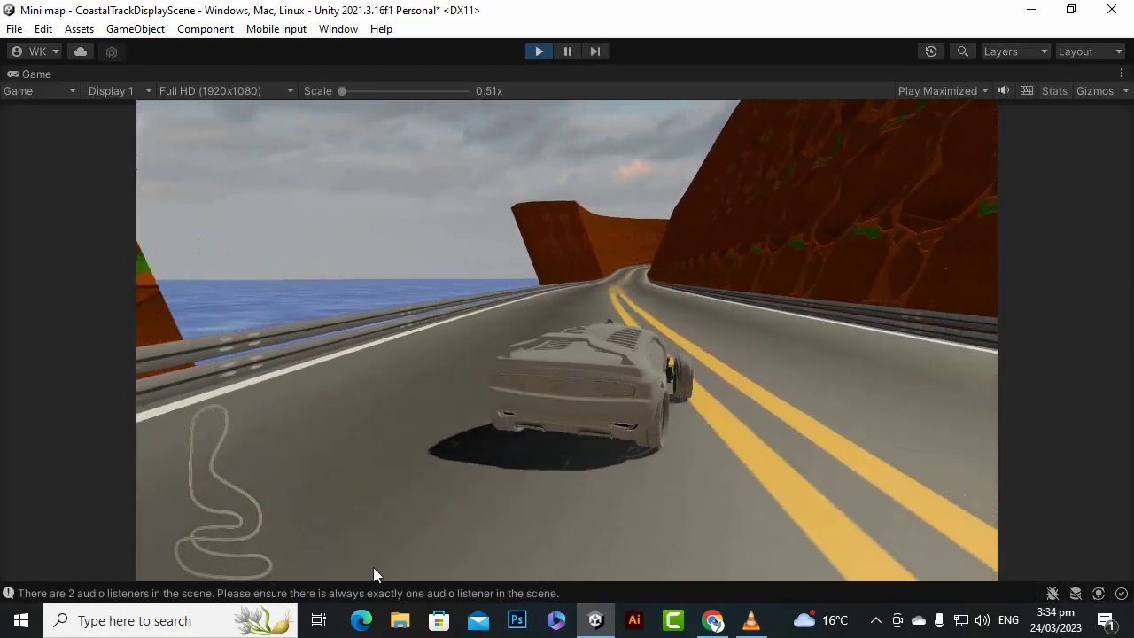
{"action": "key", "text": "a"}
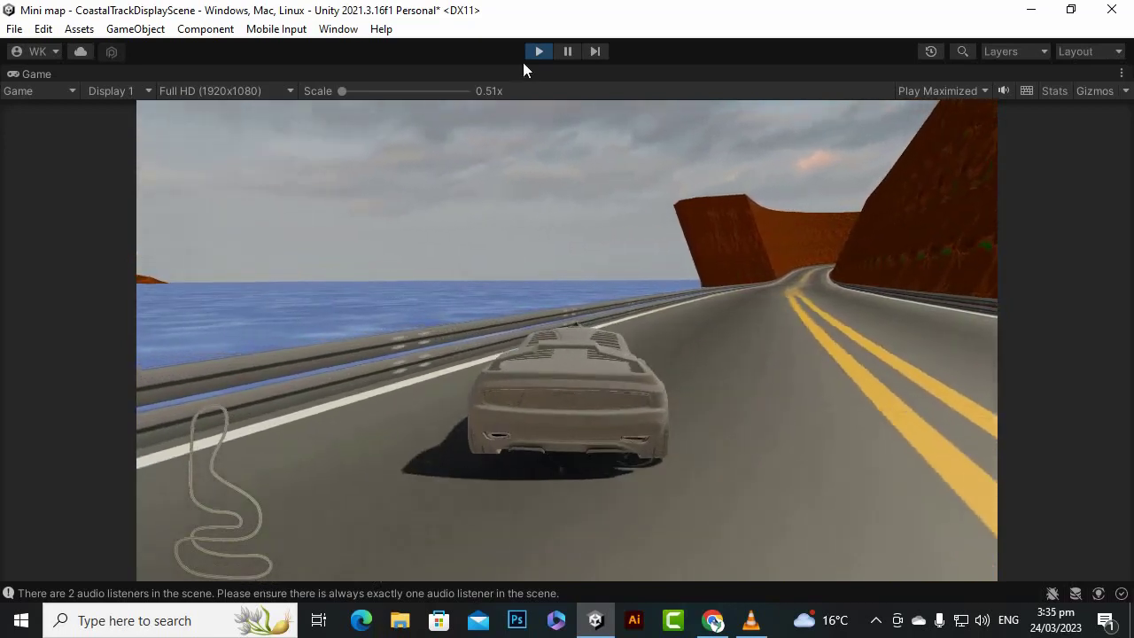
{"action": "left_click", "coordinate": [538, 52]}
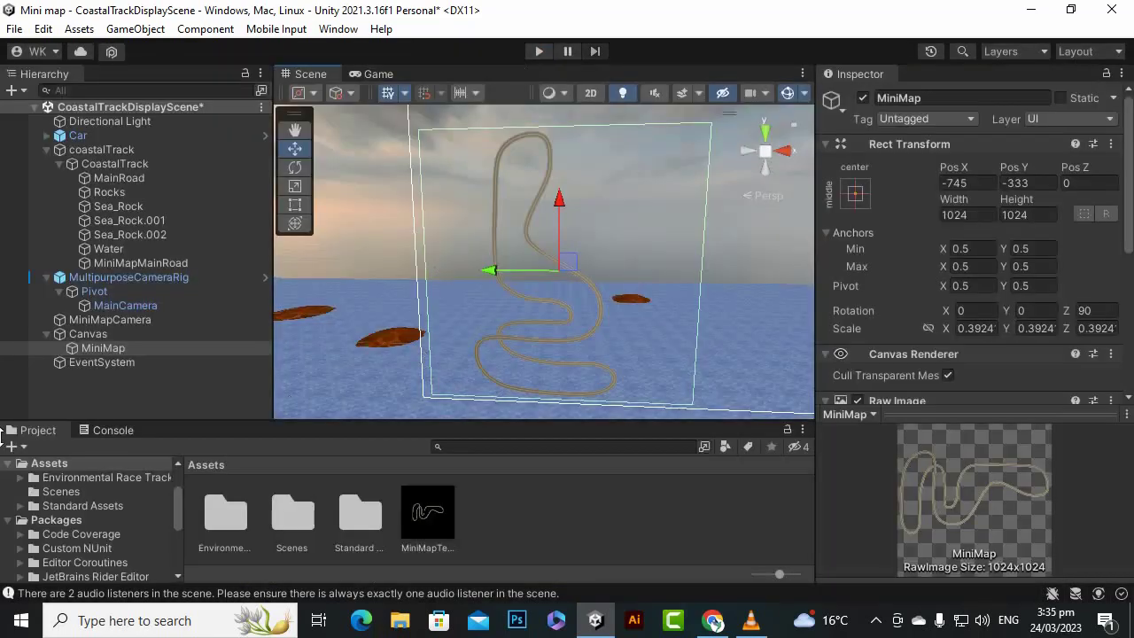
- Select the Car object and unpack its prefab instance
{"action": "left_click", "coordinate": [156, 136]}
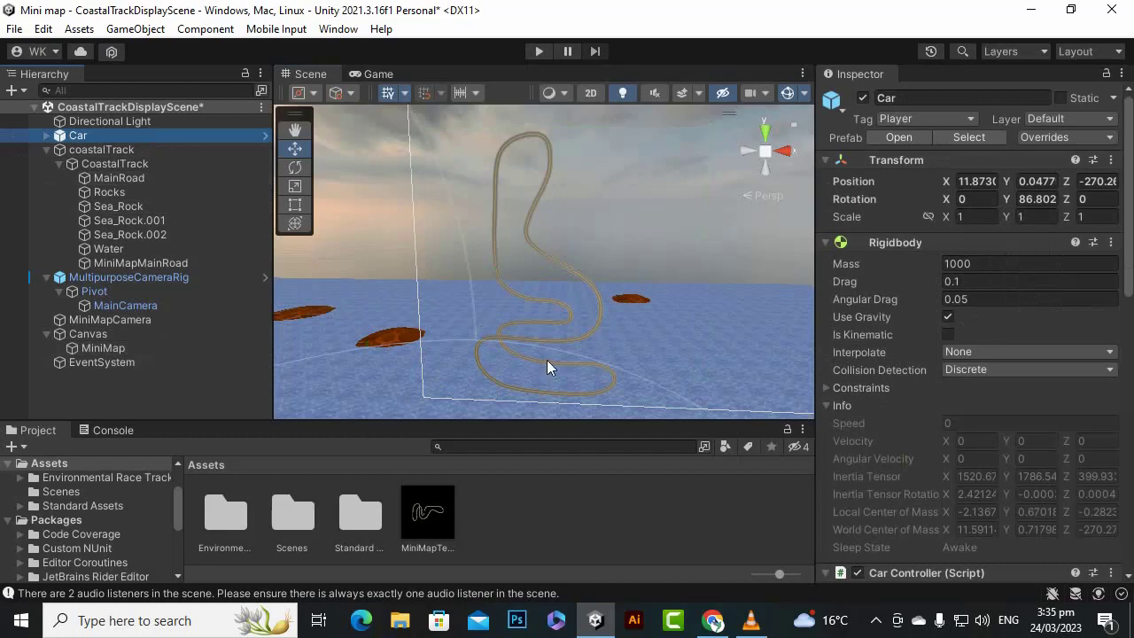
{"action": "key", "text": "f"}
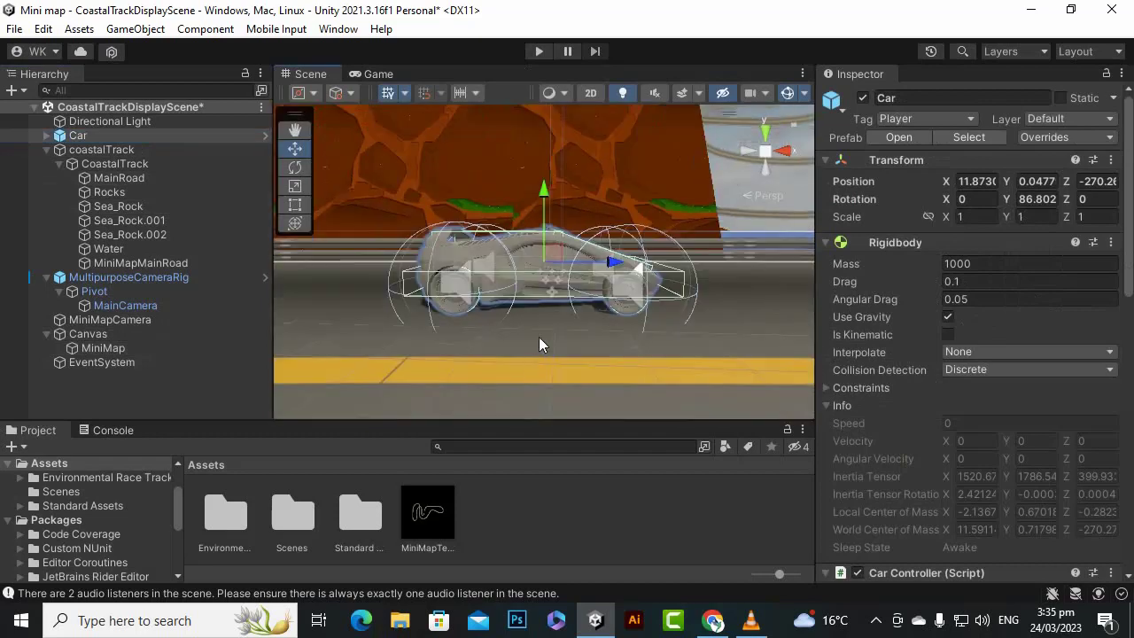
{"action": "left_click_drag", "start_coordinate": [620, 243], "coordinate": [448, 325], "text": "alt"}
{"action": "scroll", "coordinate": [449, 329], "scroll_direction": "down", "scroll_amount": 3}
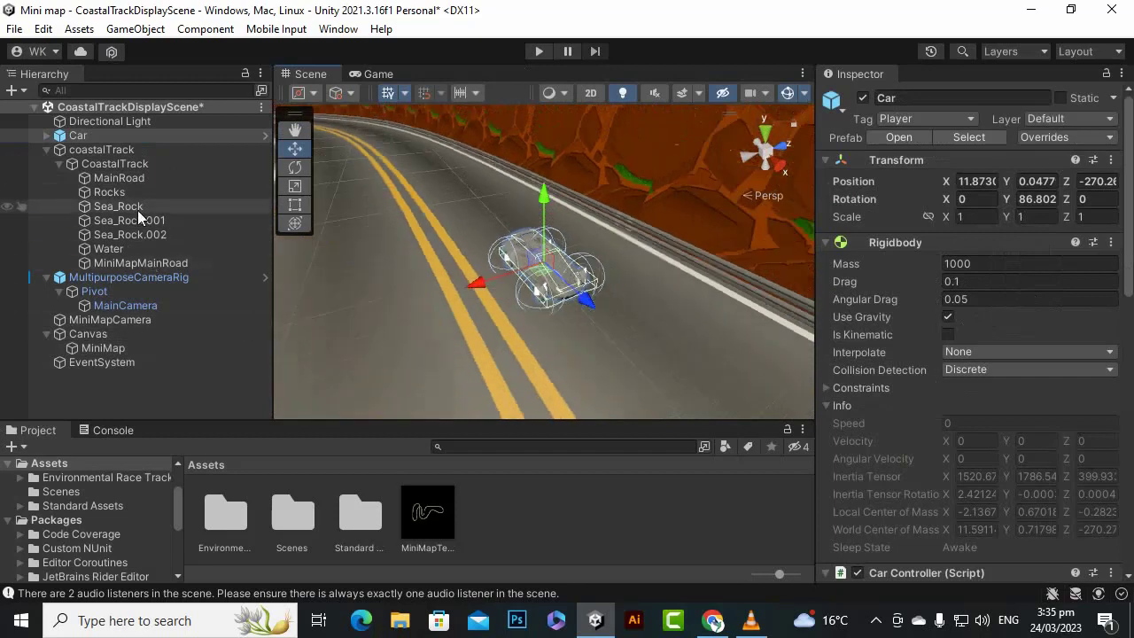
{"action": "right_click", "coordinate": [106, 135]}
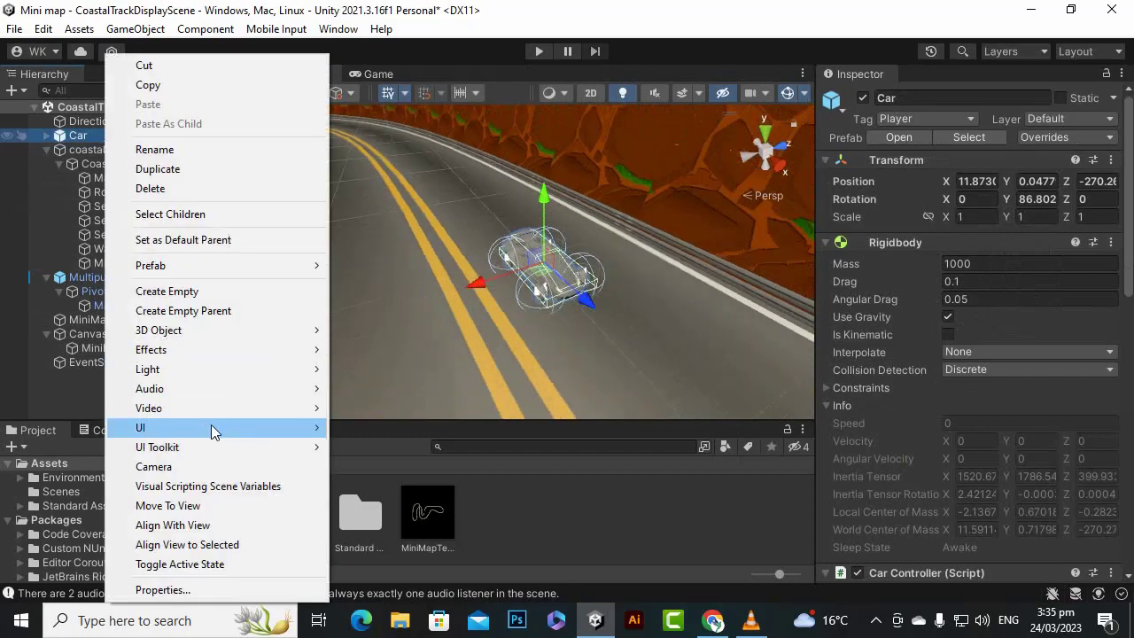
{"action": "right_click", "coordinate": [77, 145]}
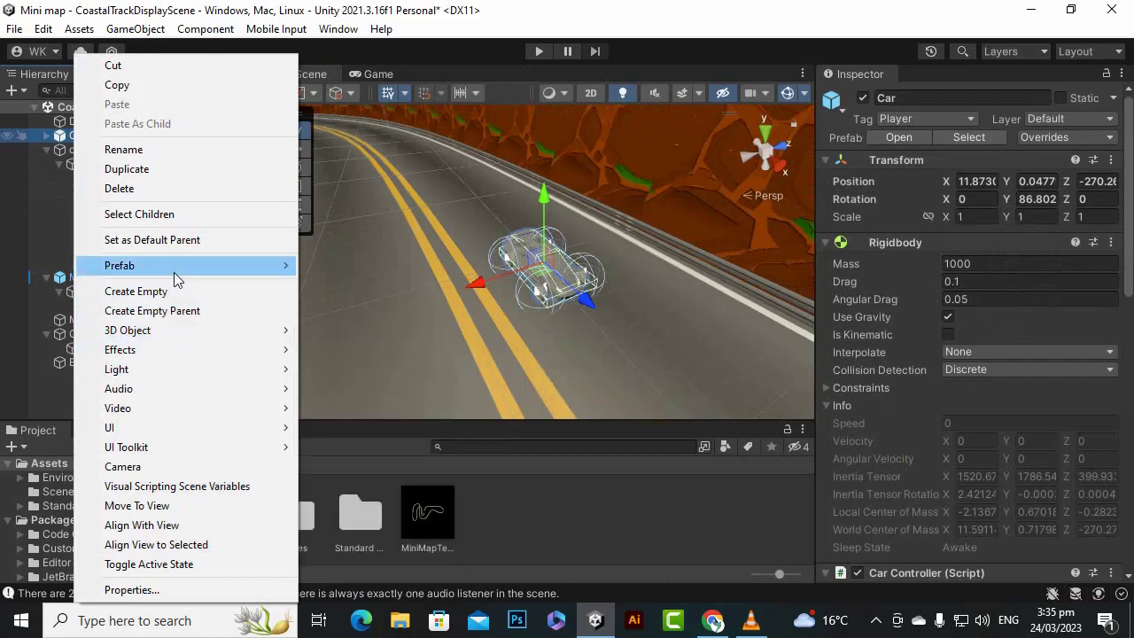
{"action": "mouse_move", "coordinate": [177, 264]}
{"action": "left_click", "coordinate": [366, 362]}
- Add a cylinder as a child of Car and raise it above the car to about Y 3.17
{"action": "right_click", "coordinate": [118, 137]}
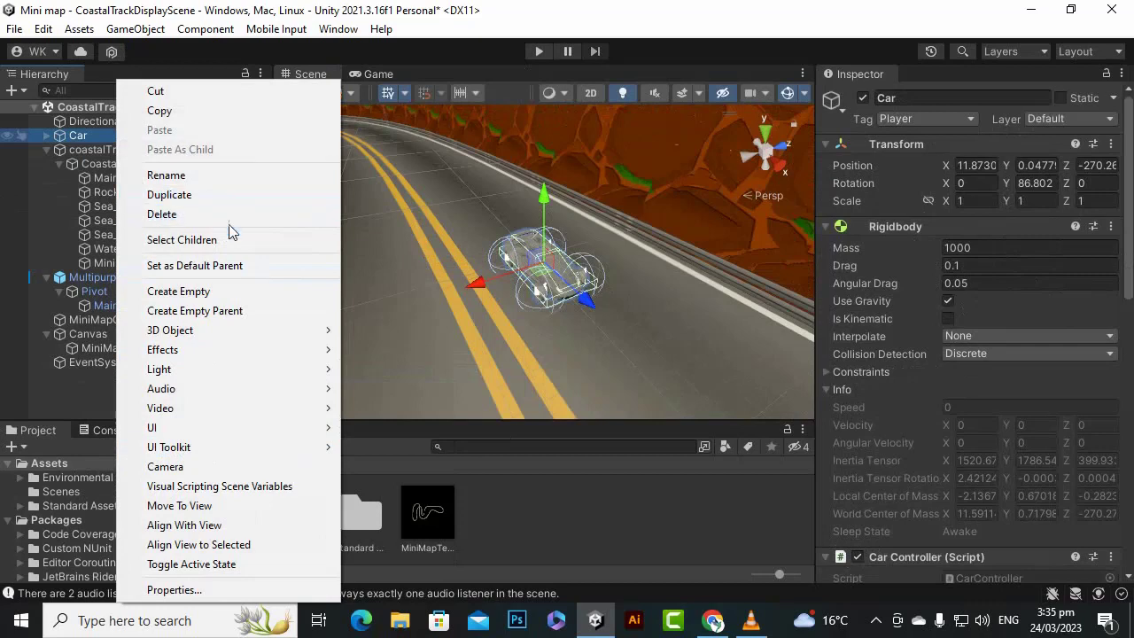
{"action": "mouse_move", "coordinate": [237, 329]}
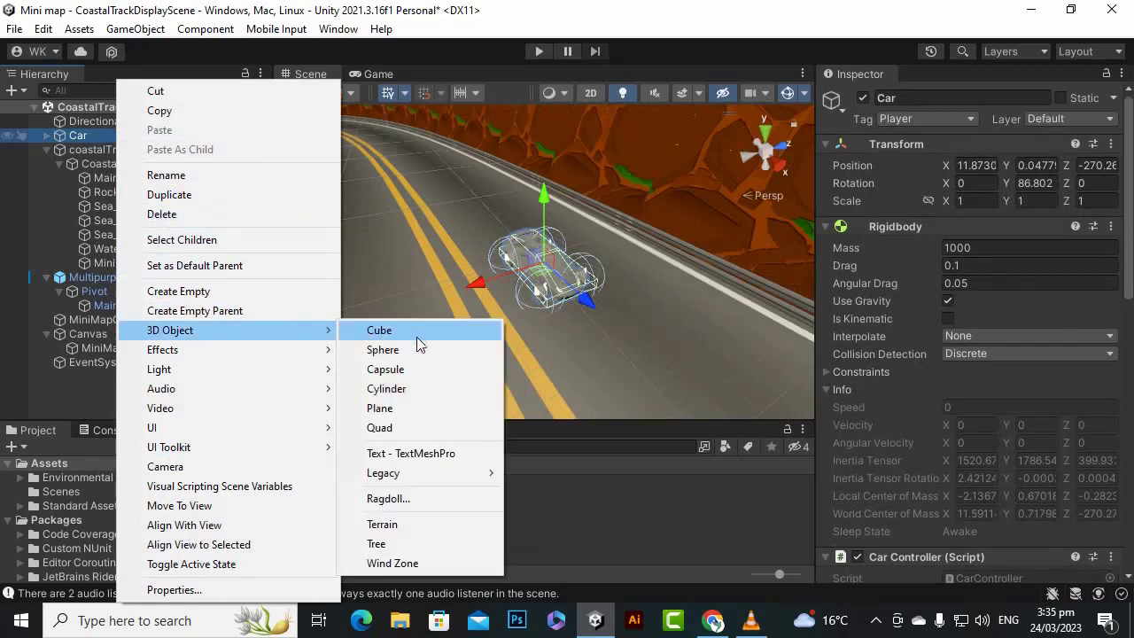
{"action": "left_click", "coordinate": [419, 390]}
{"action": "scroll", "coordinate": [567, 250], "scroll_direction": "up", "scroll_amount": 3}
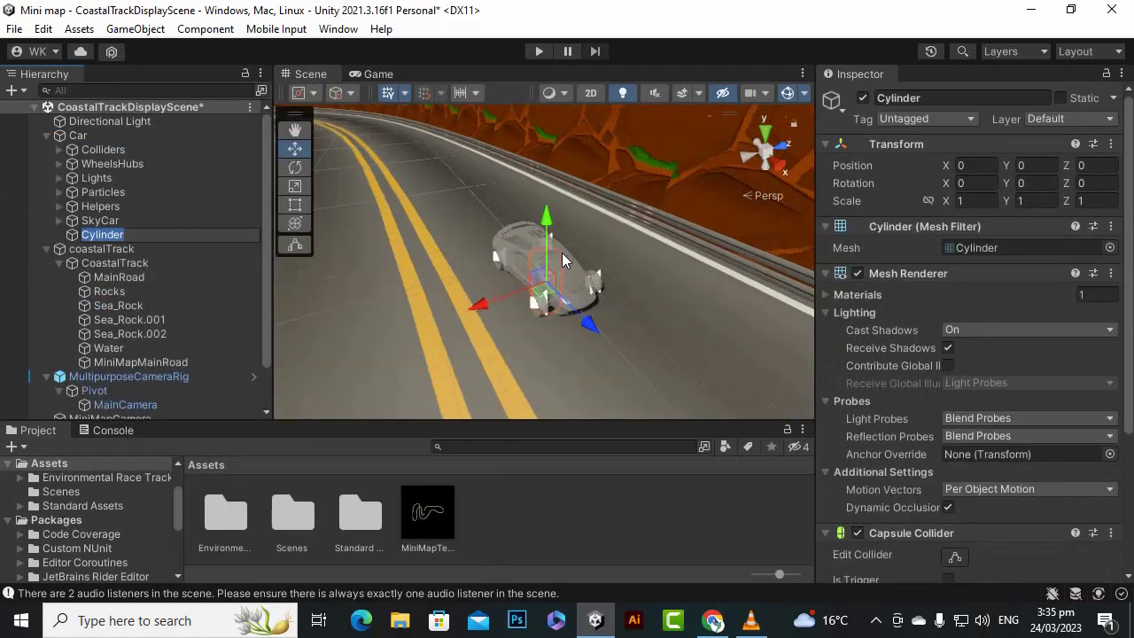
{"action": "left_click_drag", "start_coordinate": [486, 315], "coordinate": [726, 313], "text": "alt"}
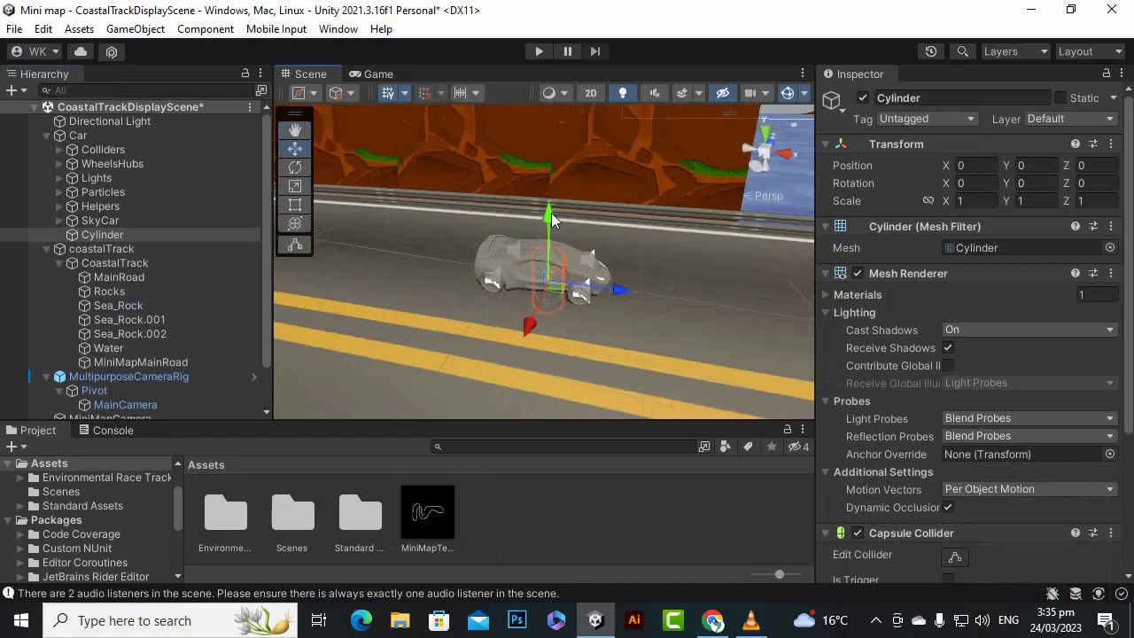
{"action": "left_click_drag", "start_coordinate": [551, 213], "coordinate": [567, 178]}
- Scale the cylinder into a wide, flat disc above the car, about 11.54 in X and Z and about 0.12 in Y
{"action": "left_click", "coordinate": [297, 188]}
{"action": "left_click_drag", "start_coordinate": [614, 201], "coordinate": [404, 179], "text": "alt"}
{"action": "scroll", "coordinate": [530, 282], "scroll_direction": "up", "scroll_amount": 4}
{"action": "scroll", "coordinate": [399, 266], "scroll_direction": "down", "scroll_amount": 3}
{"action": "left_click_drag", "start_coordinate": [478, 304], "coordinate": [492, 113], "text": "alt"}
{"action": "scroll", "coordinate": [582, 284], "scroll_direction": "up", "scroll_amount": 3}
{"action": "scroll", "coordinate": [582, 285], "scroll_direction": "up", "scroll_amount": 4}
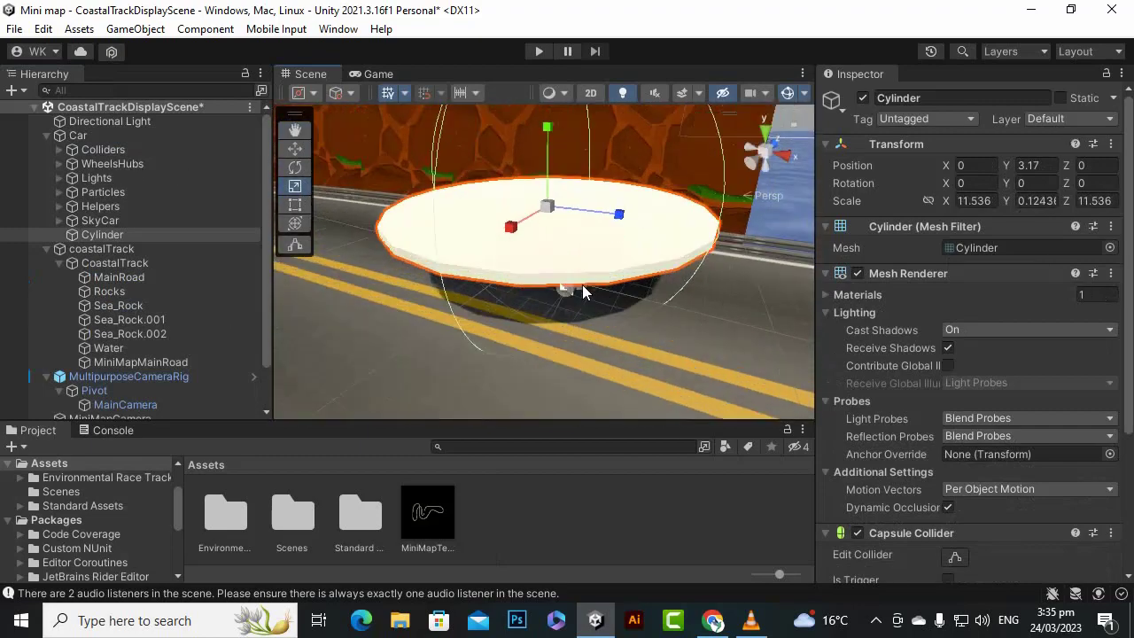
{"action": "left_click_drag", "start_coordinate": [410, 301], "coordinate": [734, 213], "text": "alt"}
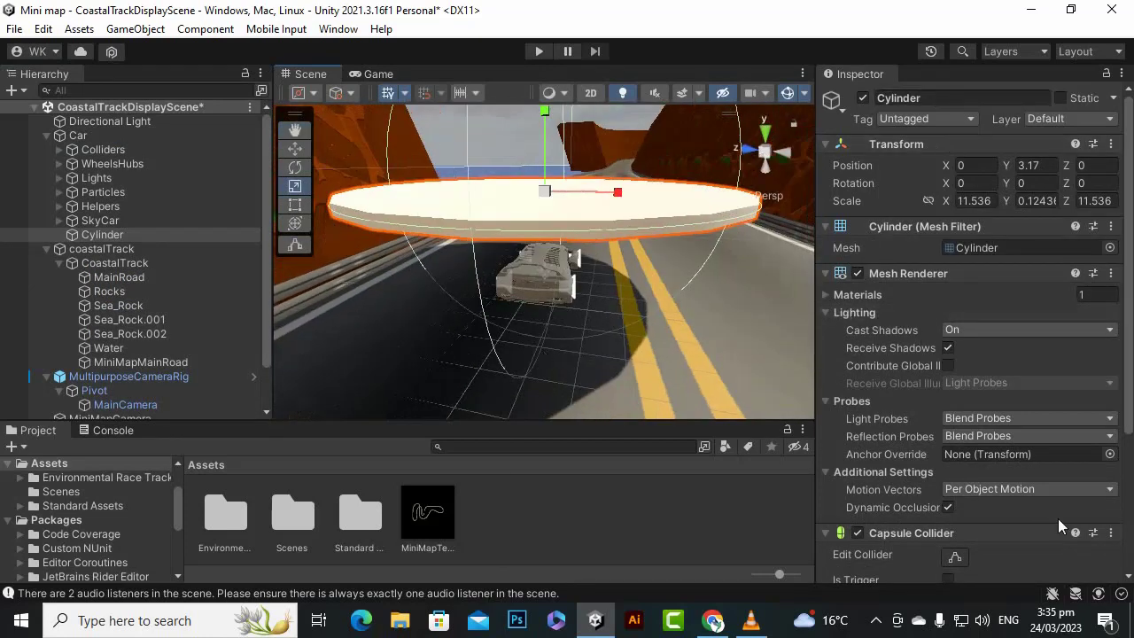
- Turn off shadow casting for the cylinder and assign it to the MiniMap layer
{"action": "left_click", "coordinate": [1003, 330]}
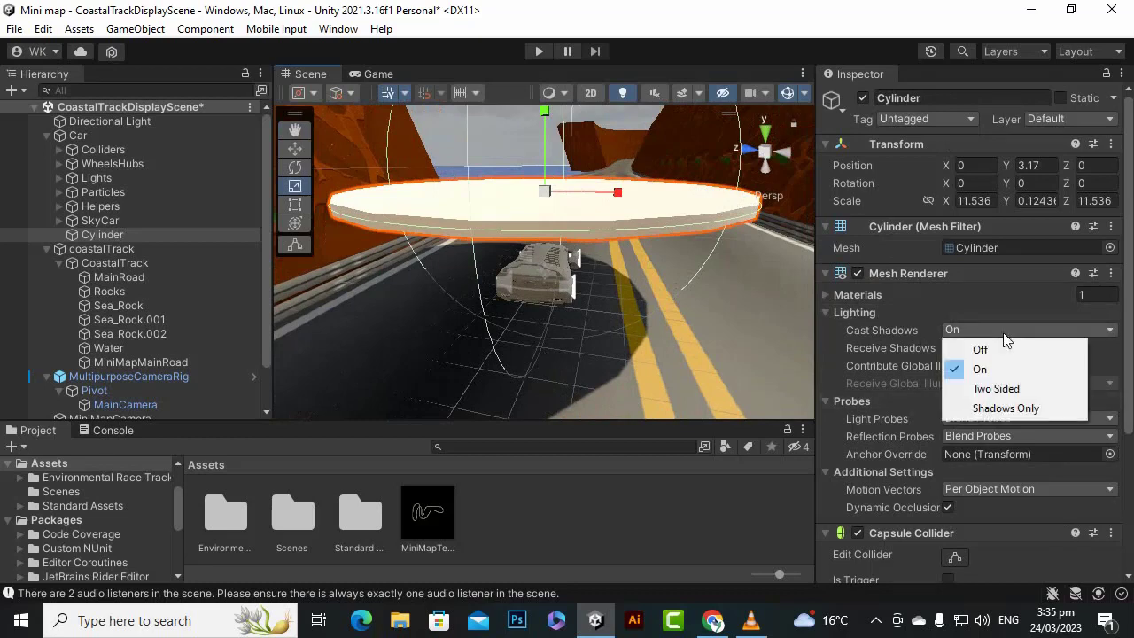
{"action": "left_click", "coordinate": [981, 350]}
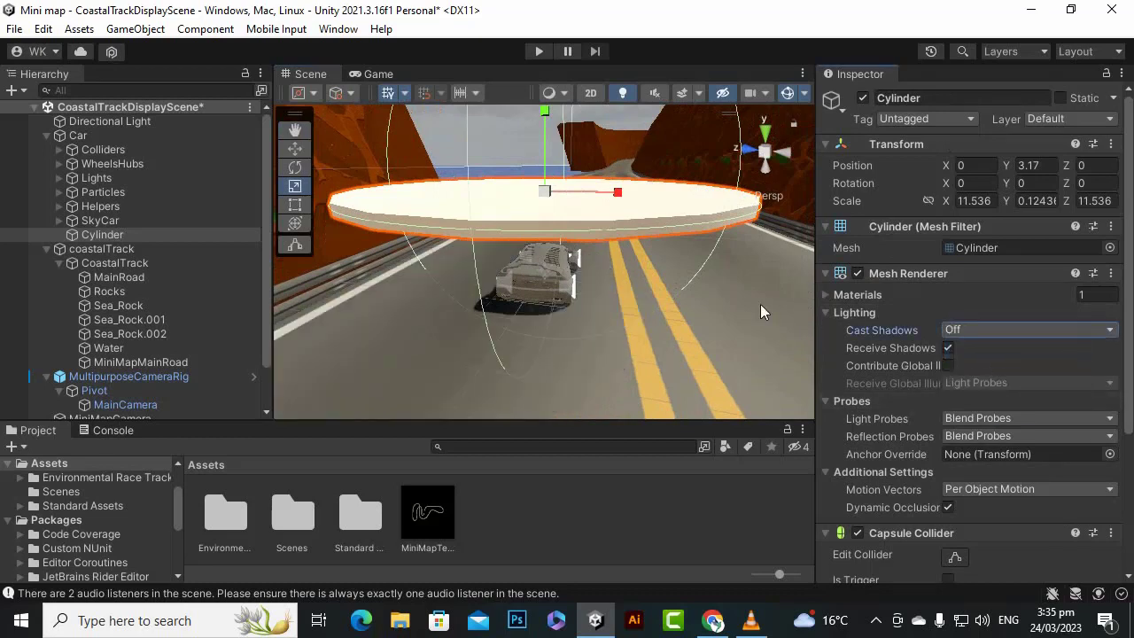
{"action": "left_click", "coordinate": [1081, 118]}
{"action": "left_click", "coordinate": [1050, 205]}
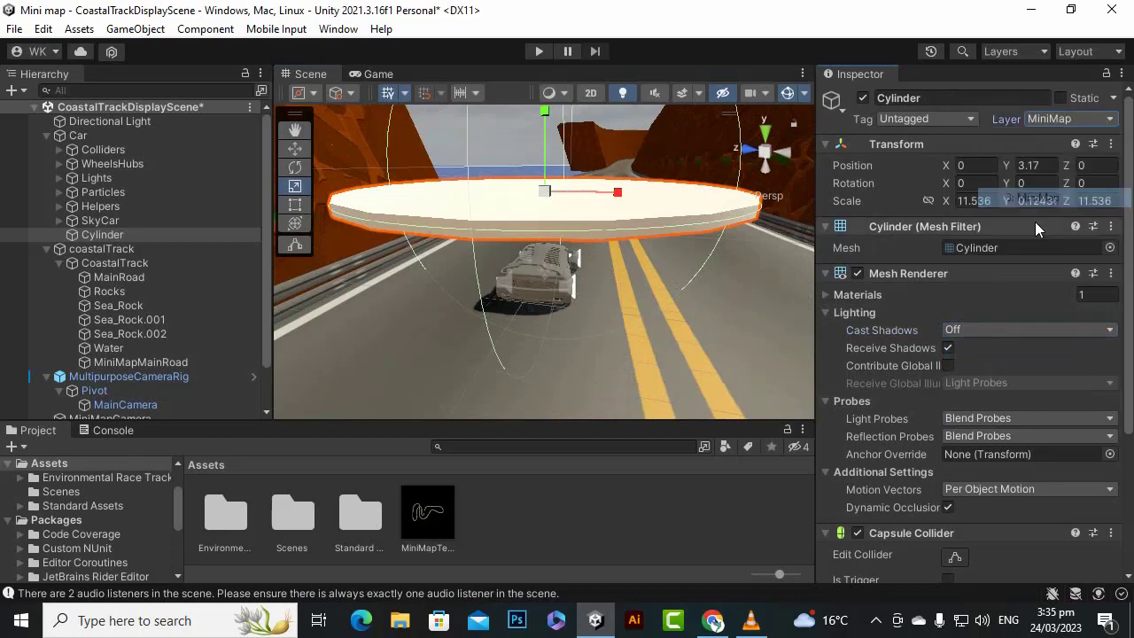
- Open the cylinder's name for editing
{"action": "left_click", "coordinate": [975, 103]}
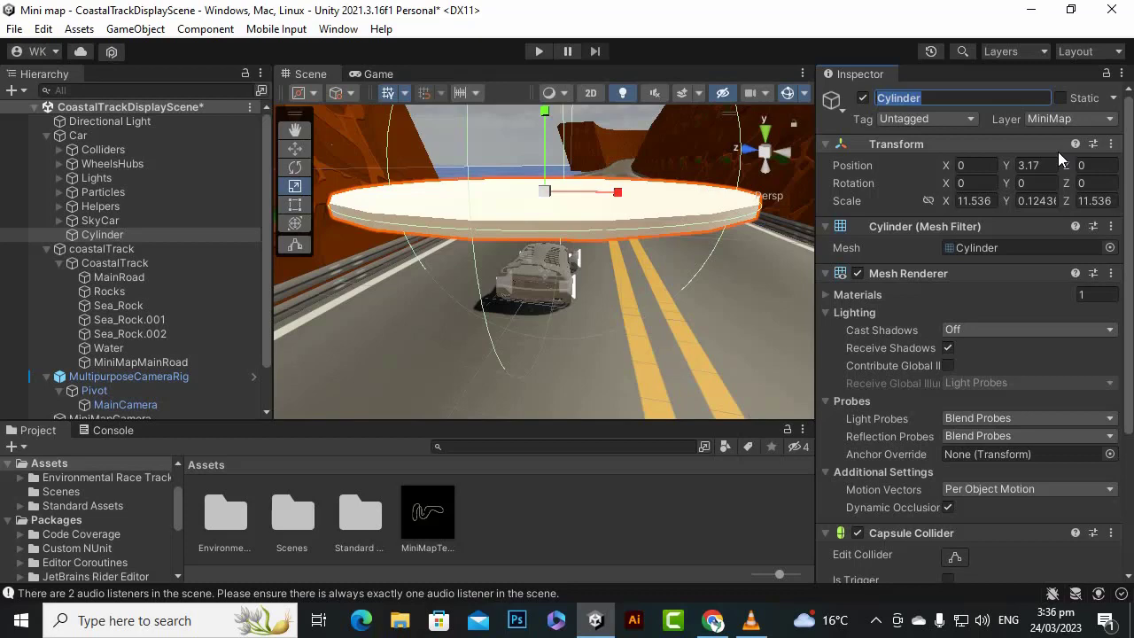
- Rename the cylinder above the car as cartex
{"action": "type", "text": "cartex"}
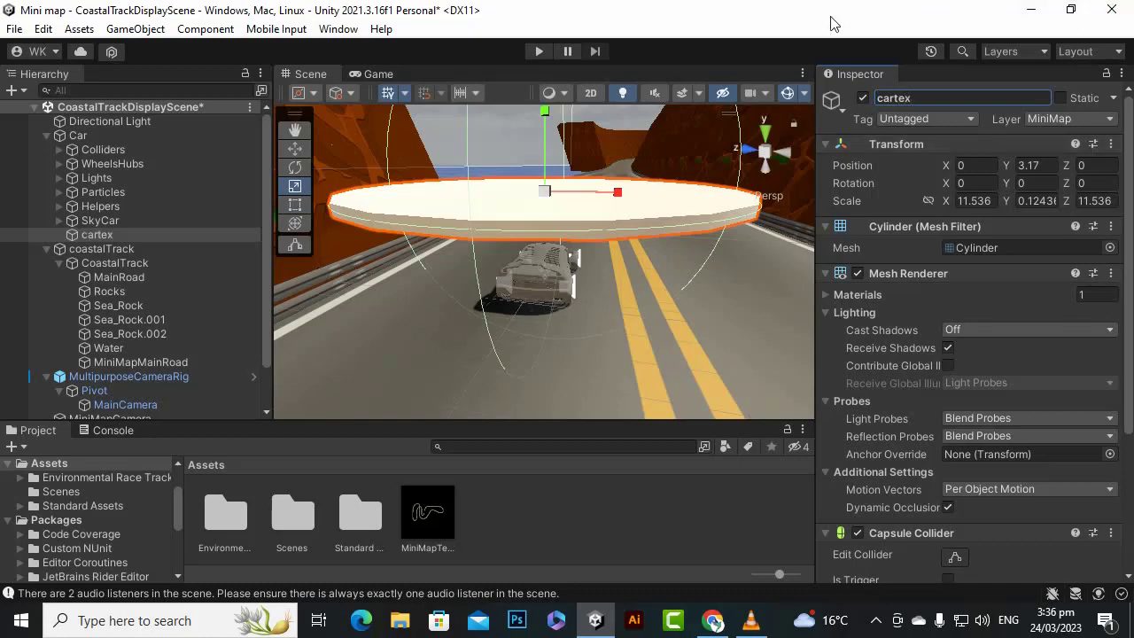
{"action": "scroll", "coordinate": [670, 251], "scroll_direction": "down", "scroll_amount": 2}
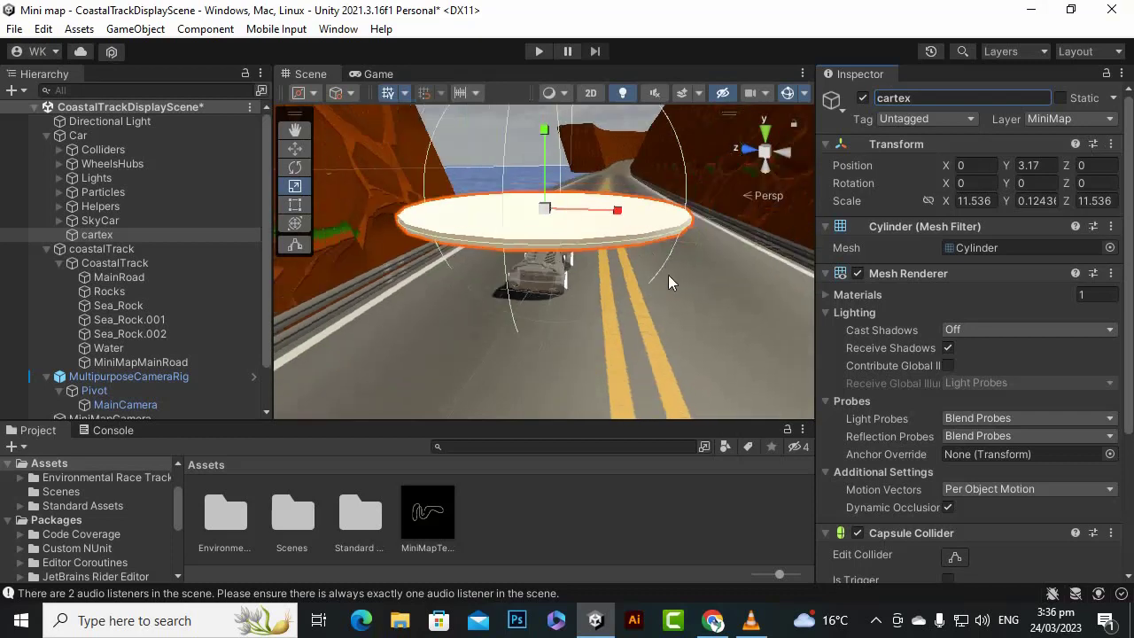
{"action": "left_click_drag", "start_coordinate": [668, 280], "coordinate": [435, 345], "text": "alt"}
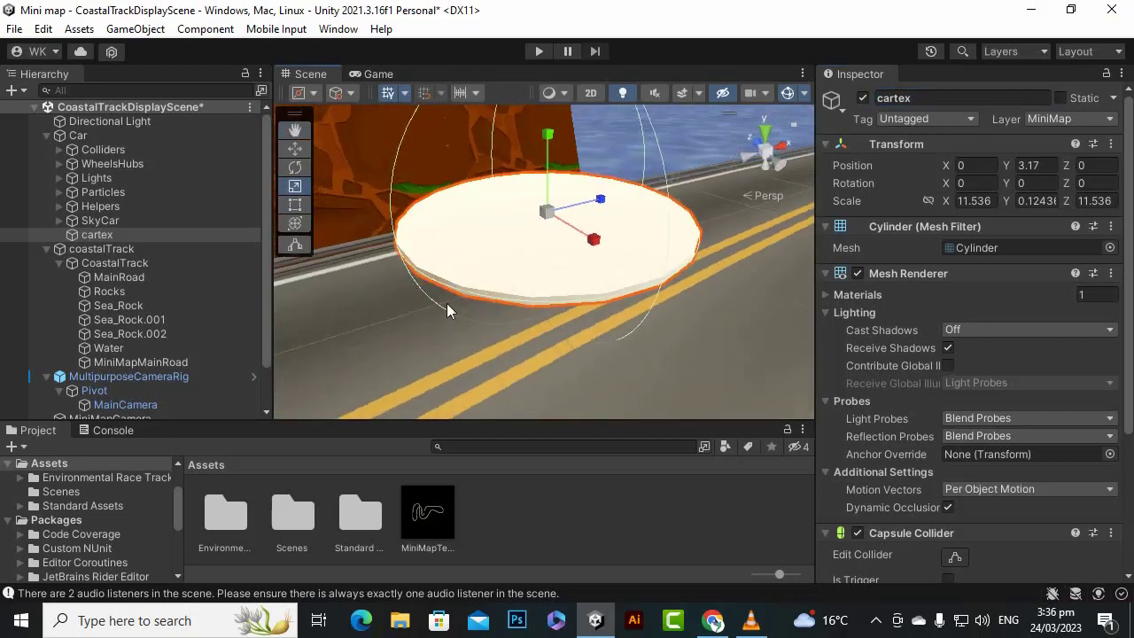
{"action": "left_click", "coordinate": [596, 519]}
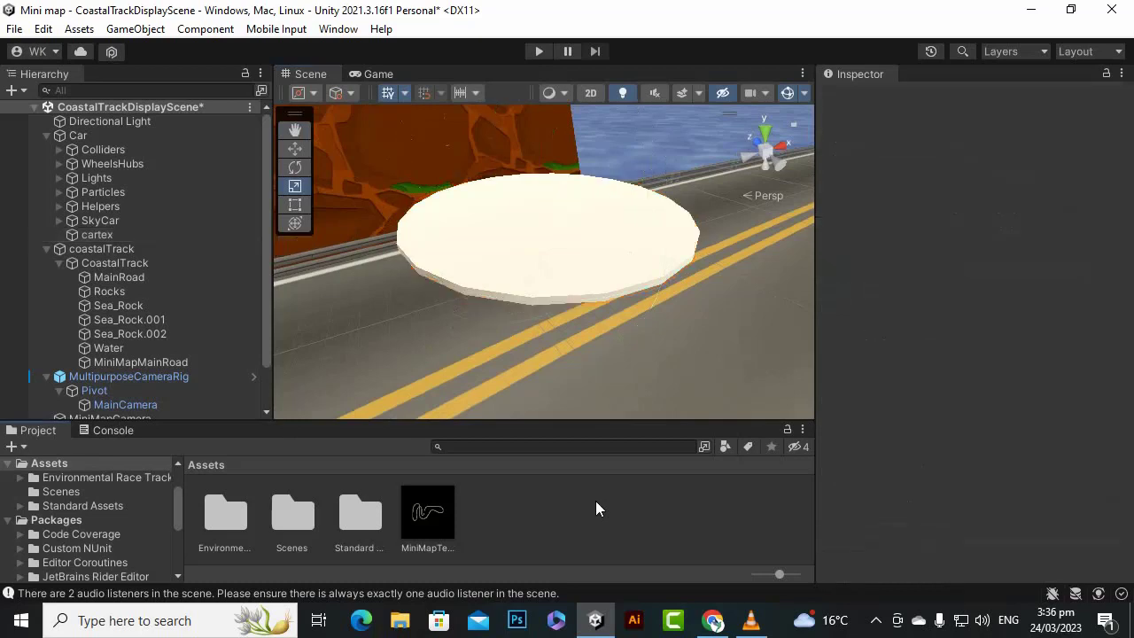
- Test-run the scene to check how the disc above the car appears in the game view and mini map
{"action": "scroll", "coordinate": [577, 252], "scroll_direction": "down", "scroll_amount": 2}
{"action": "left_click", "coordinate": [573, 269]}
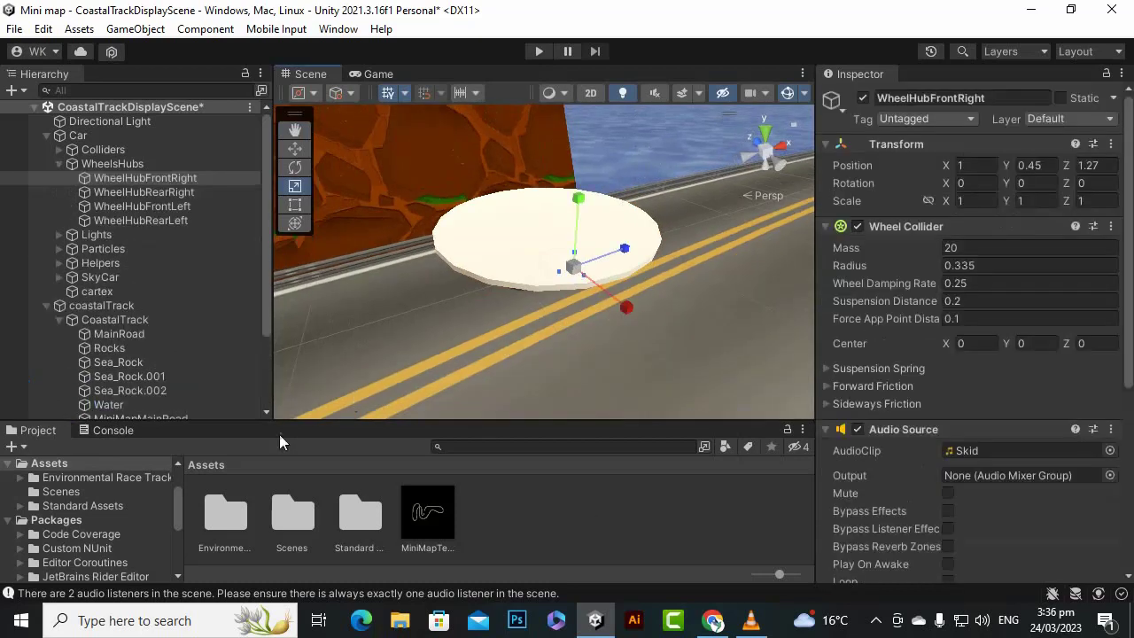
{"action": "scroll", "coordinate": [213, 310], "scroll_direction": "down", "scroll_amount": 3}
{"action": "left_click", "coordinate": [106, 384]}
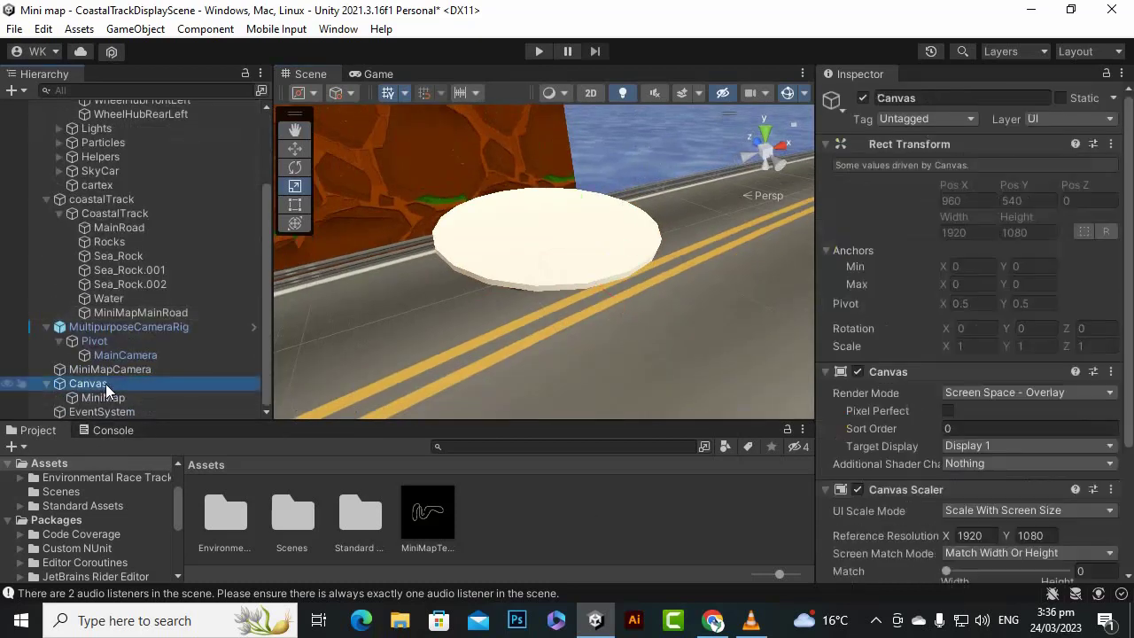
{"action": "left_click", "coordinate": [537, 53]}
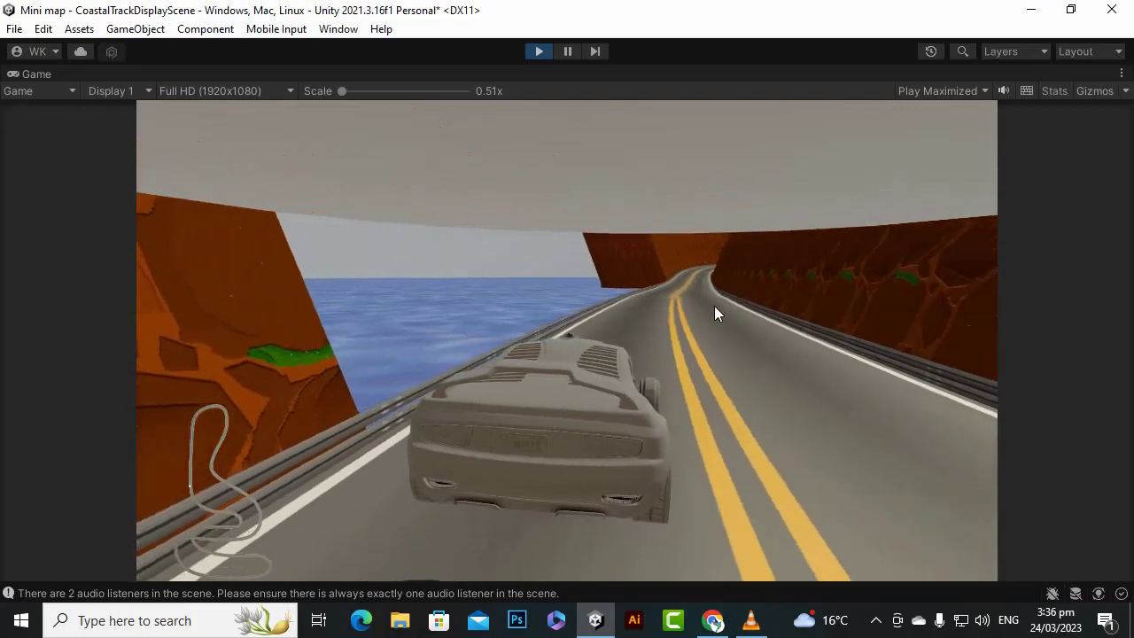
{"action": "left_click", "coordinate": [536, 55]}
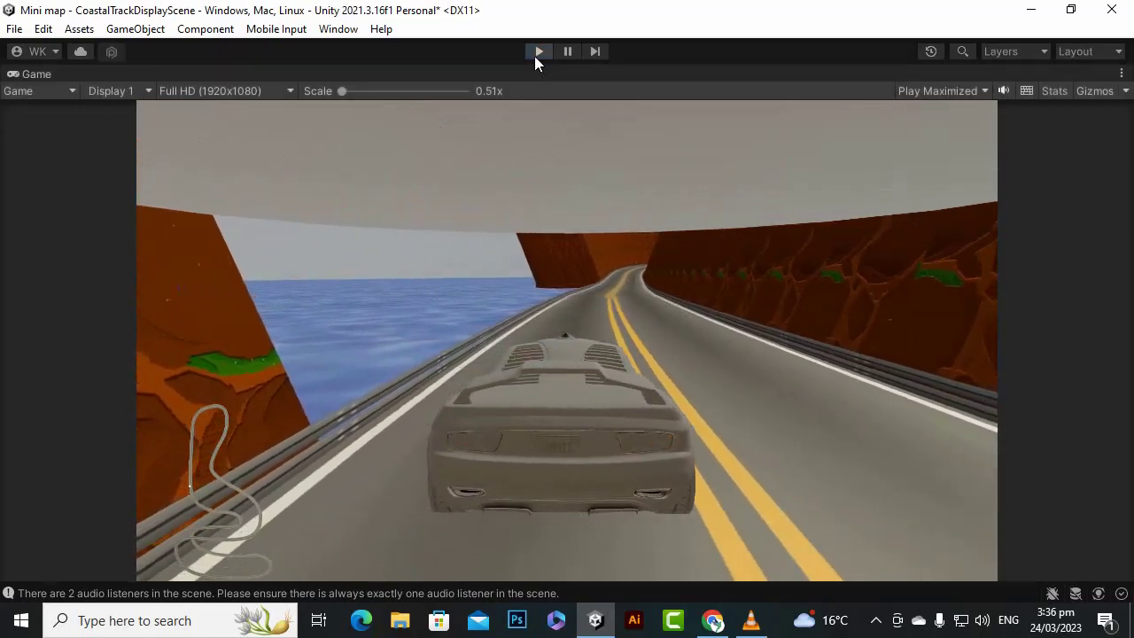
- Remove the Capsule Collider component from cartex and test-run the scene
{"action": "left_click", "coordinate": [511, 284]}
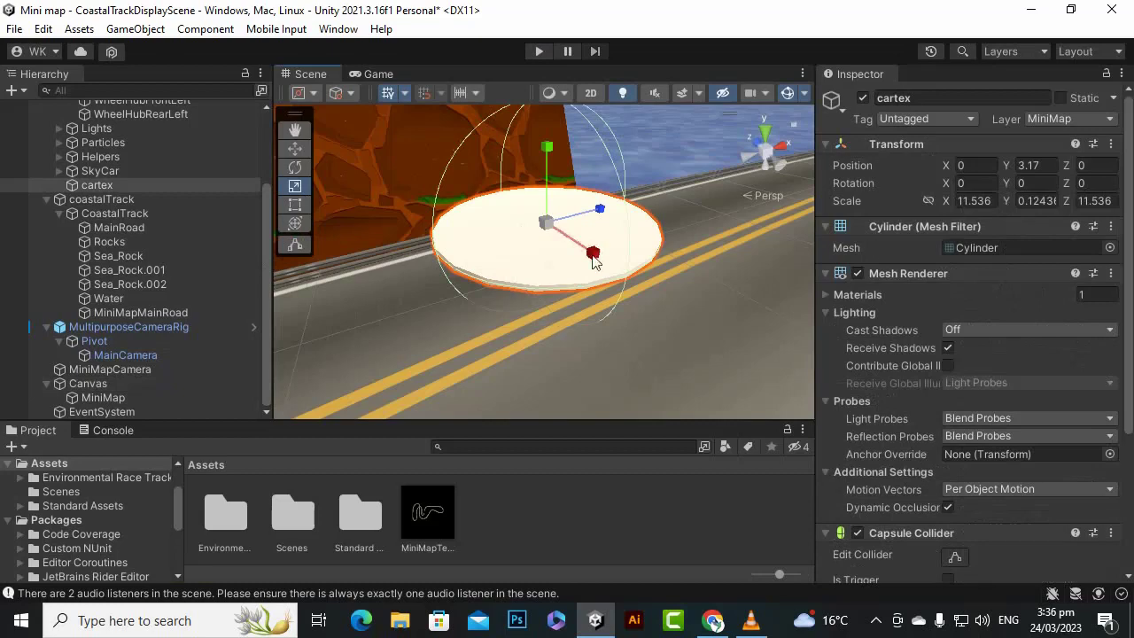
{"action": "scroll", "coordinate": [406, 283], "scroll_direction": "down", "scroll_amount": 4}
{"action": "scroll", "coordinate": [633, 309], "scroll_direction": "up", "scroll_amount": 3}
{"action": "scroll", "coordinate": [937, 319], "scroll_direction": "down", "scroll_amount": 2}
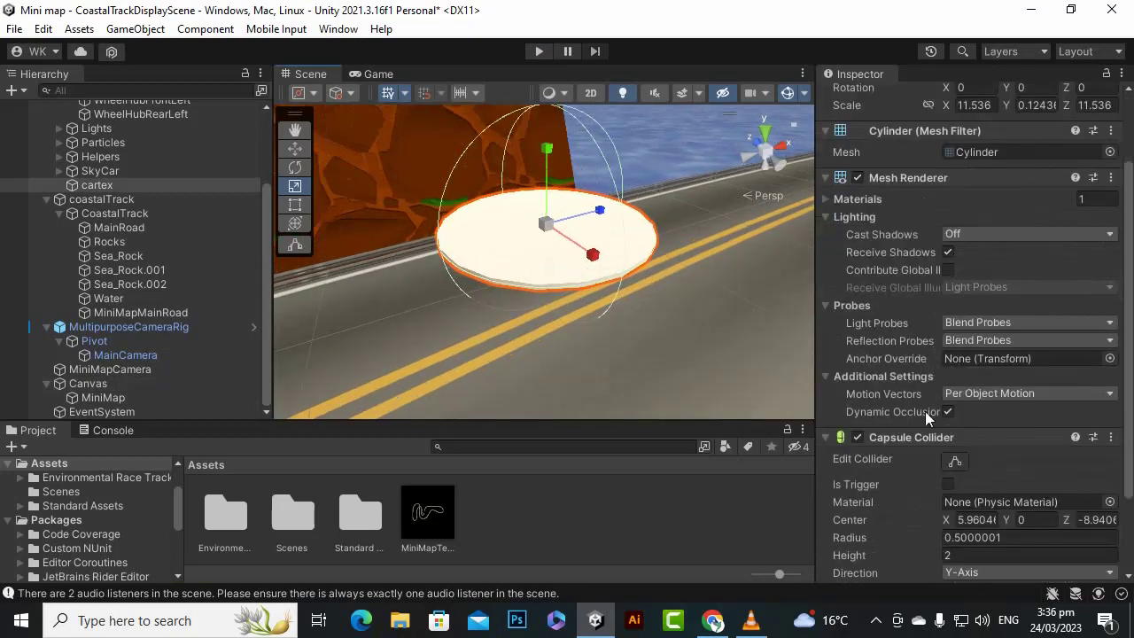
{"action": "left_click", "coordinate": [1111, 437]}
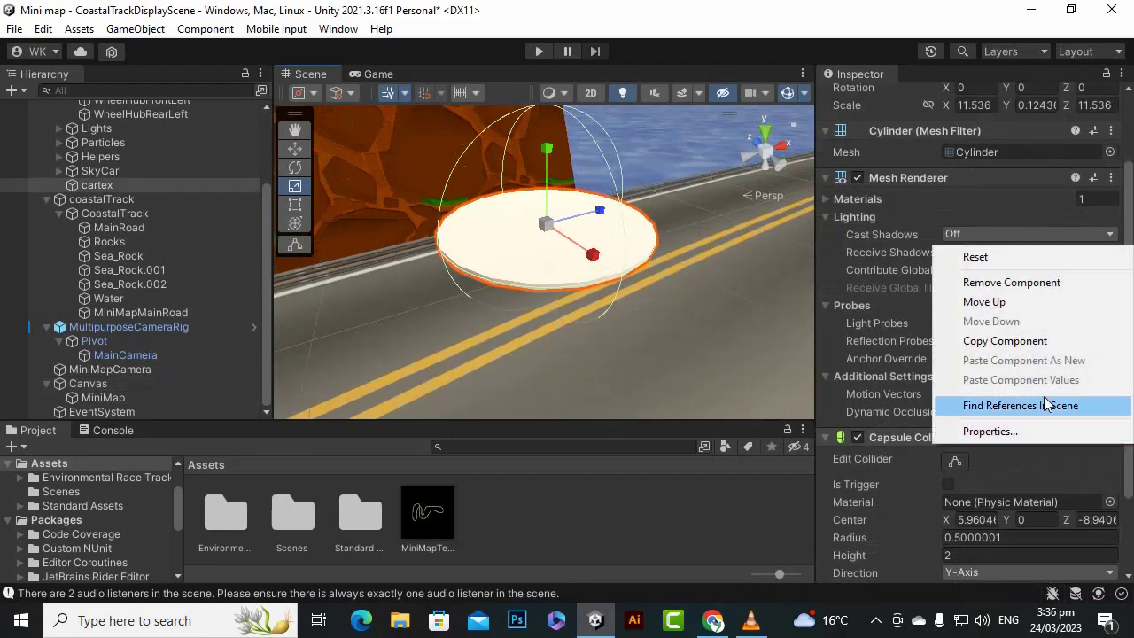
{"action": "left_click", "coordinate": [1018, 282]}
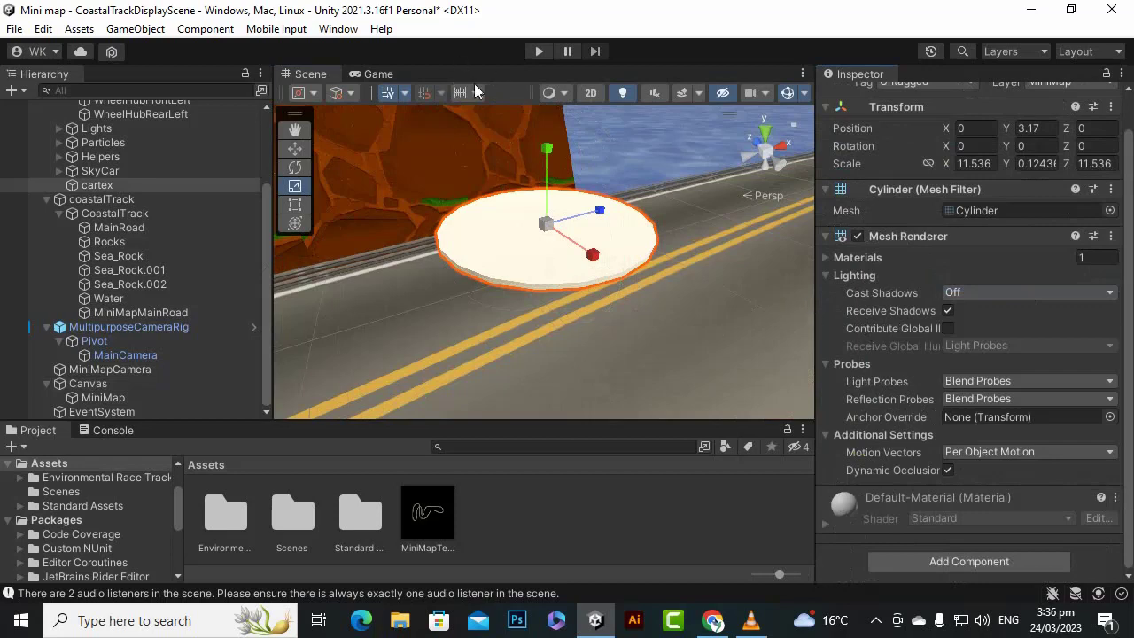
{"action": "left_click", "coordinate": [539, 51]}
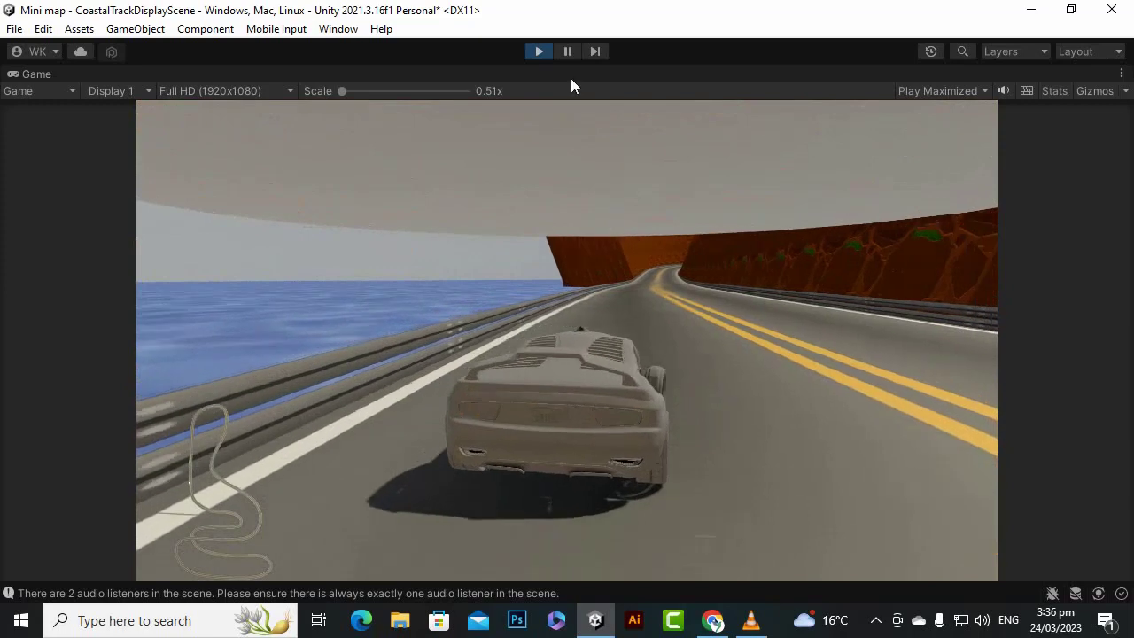
{"action": "left_click", "coordinate": [536, 50]}
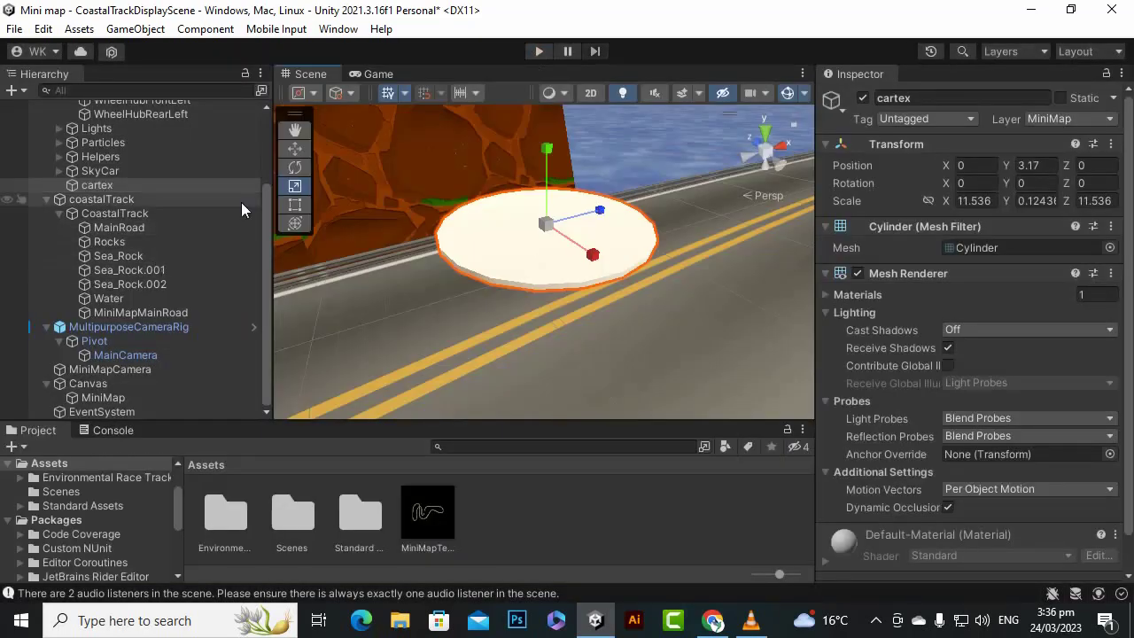
- Exclude the MiniMap layer from the MainCamera's culling mask
{"action": "left_click", "coordinate": [297, 149]}
{"action": "scroll", "coordinate": [689, 339], "scroll_direction": "down", "scroll_amount": 2}
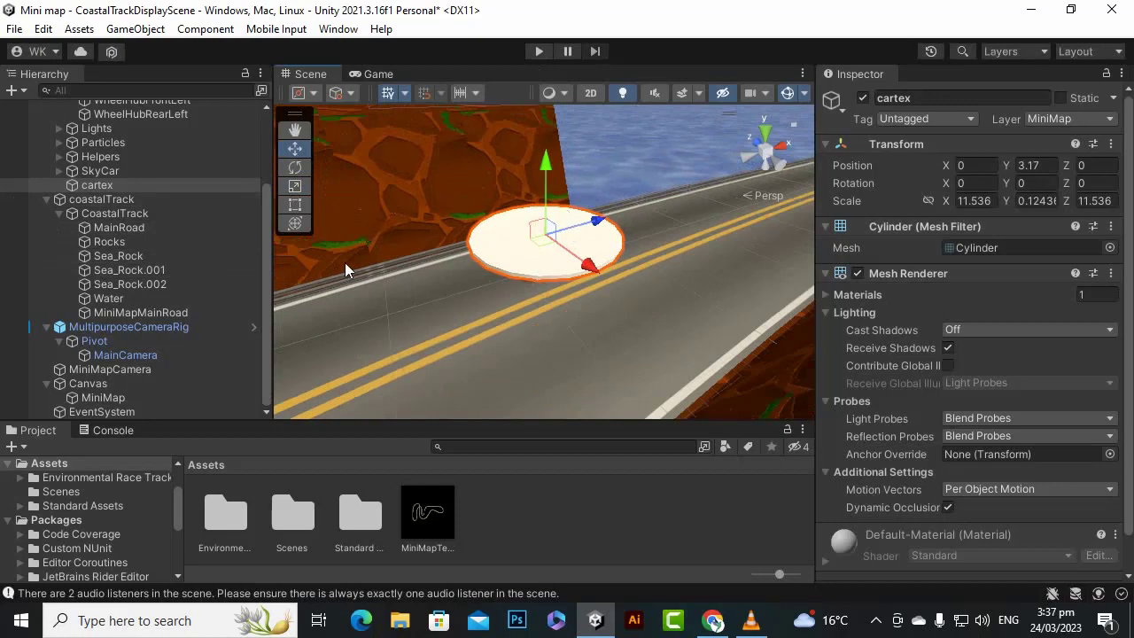
{"action": "left_click", "coordinate": [139, 397]}
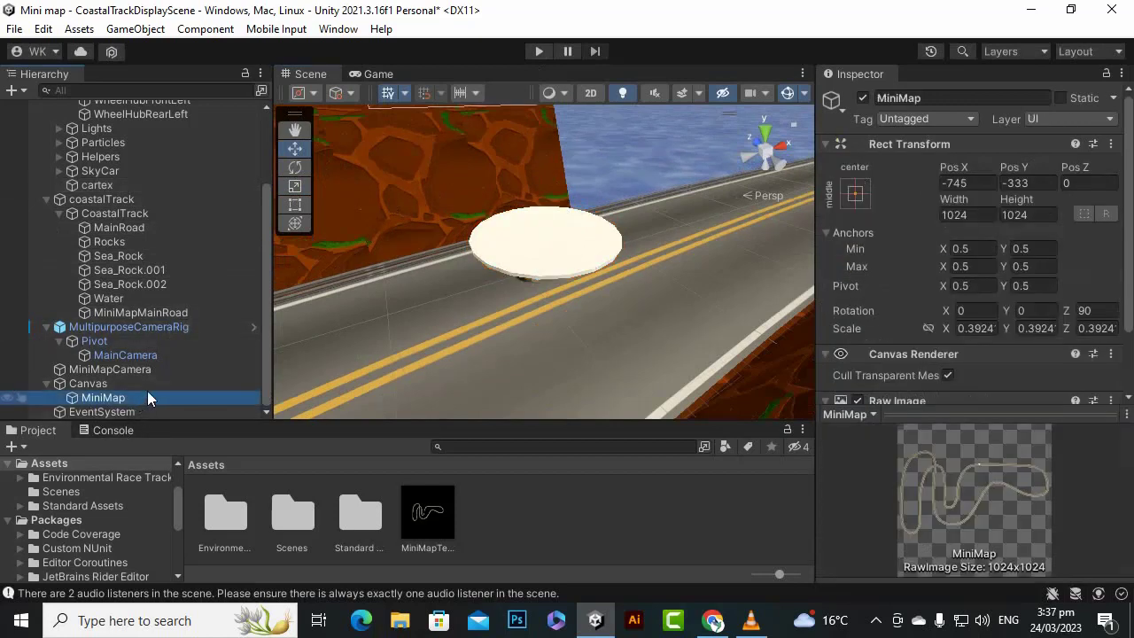
{"action": "left_click", "coordinate": [127, 383]}
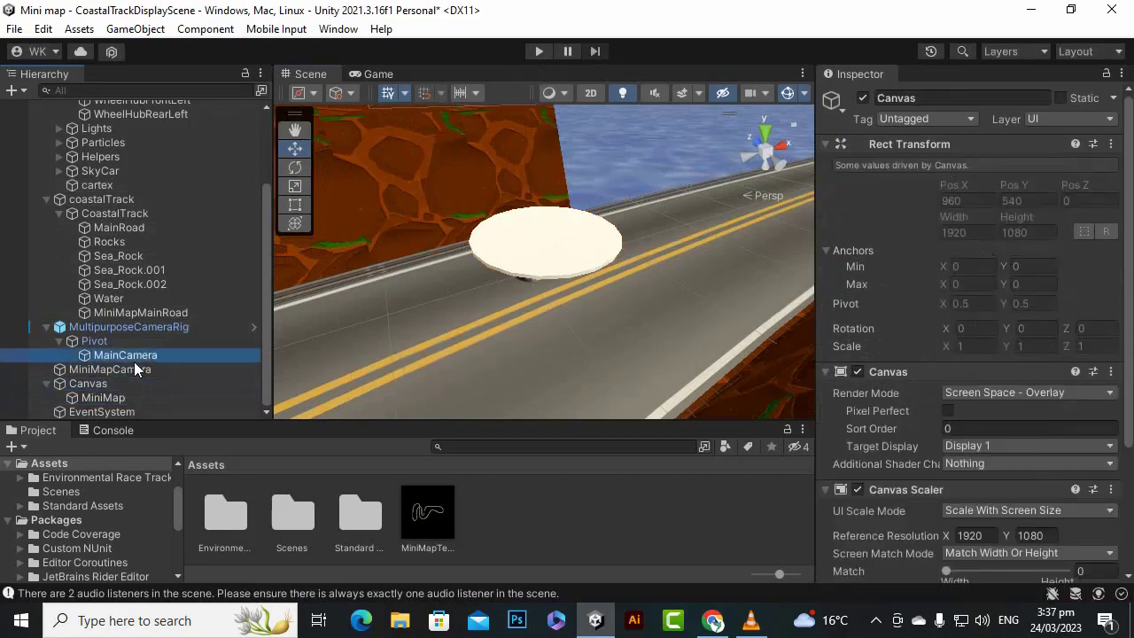
{"action": "left_click", "coordinate": [133, 356]}
{"action": "left_click", "coordinate": [168, 327]}
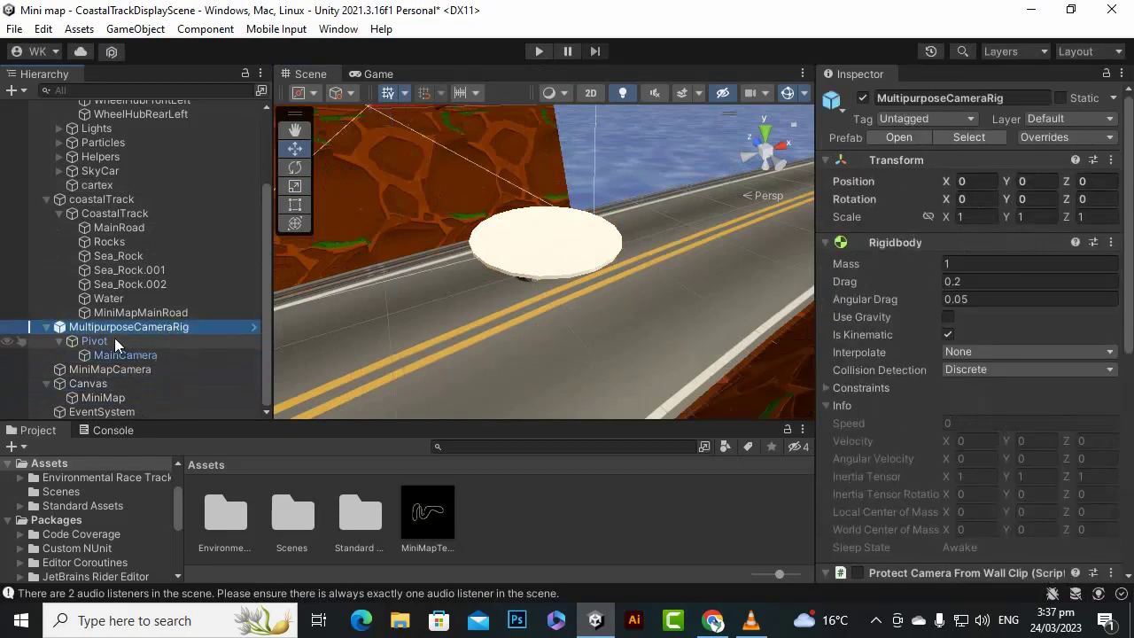
{"action": "left_click", "coordinate": [151, 355]}
{"action": "scroll", "coordinate": [1008, 282], "scroll_direction": "down", "scroll_amount": 3}
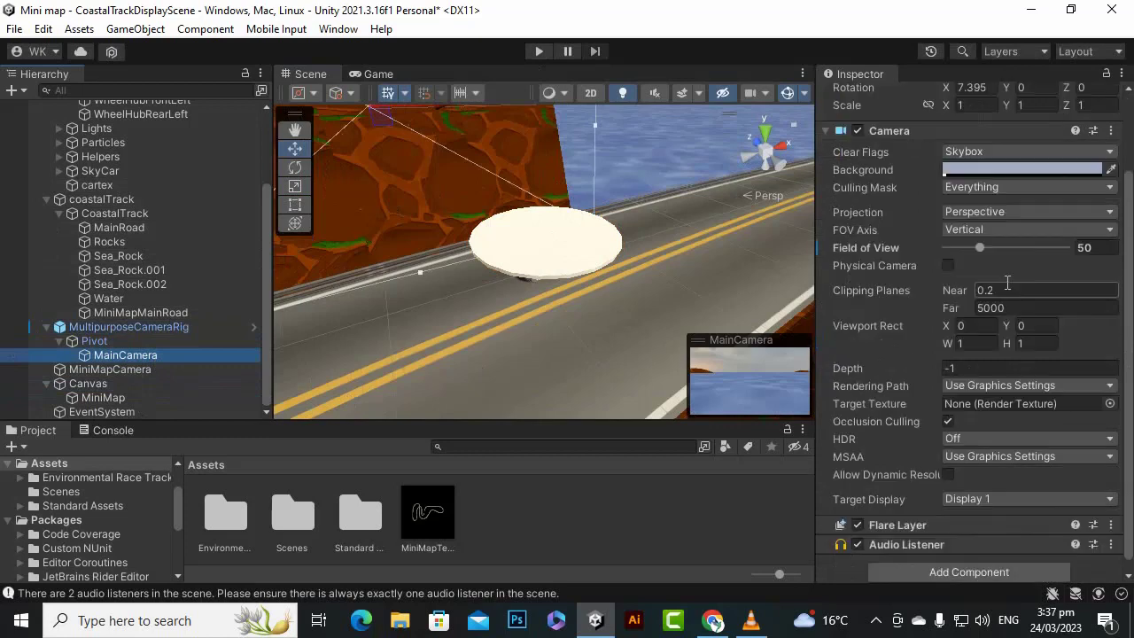
{"action": "left_click", "coordinate": [975, 188]}
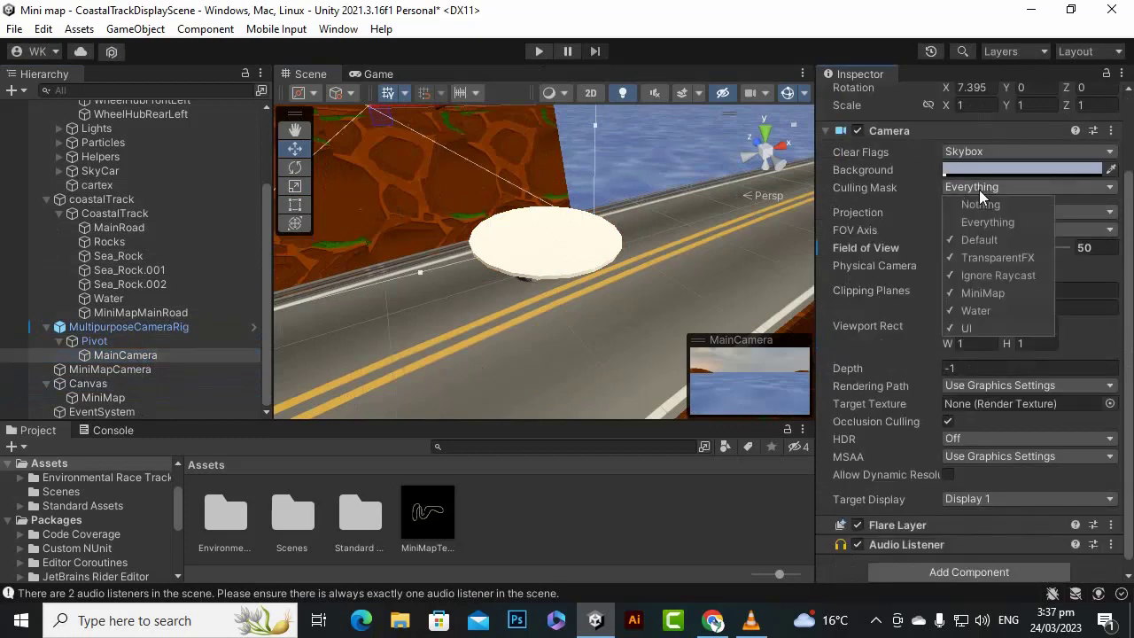
{"action": "left_click", "coordinate": [979, 293]}
- Test-drive the car in play mode and compare its movement with the marker on the mini map
{"action": "left_click", "coordinate": [539, 51]}
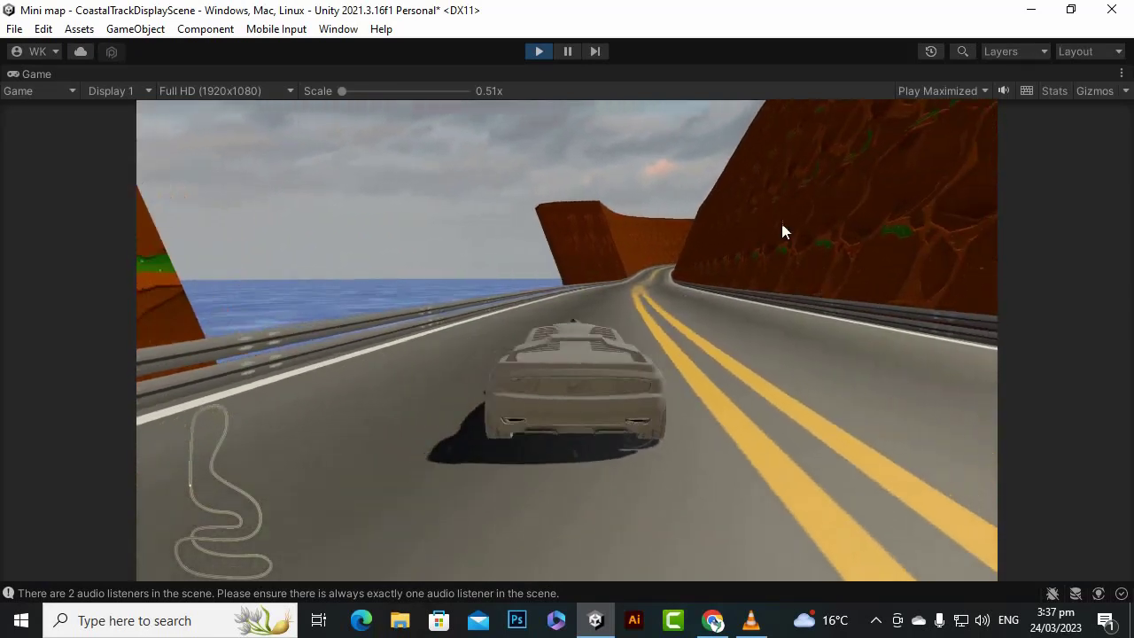
{"action": "key", "text": "s"}
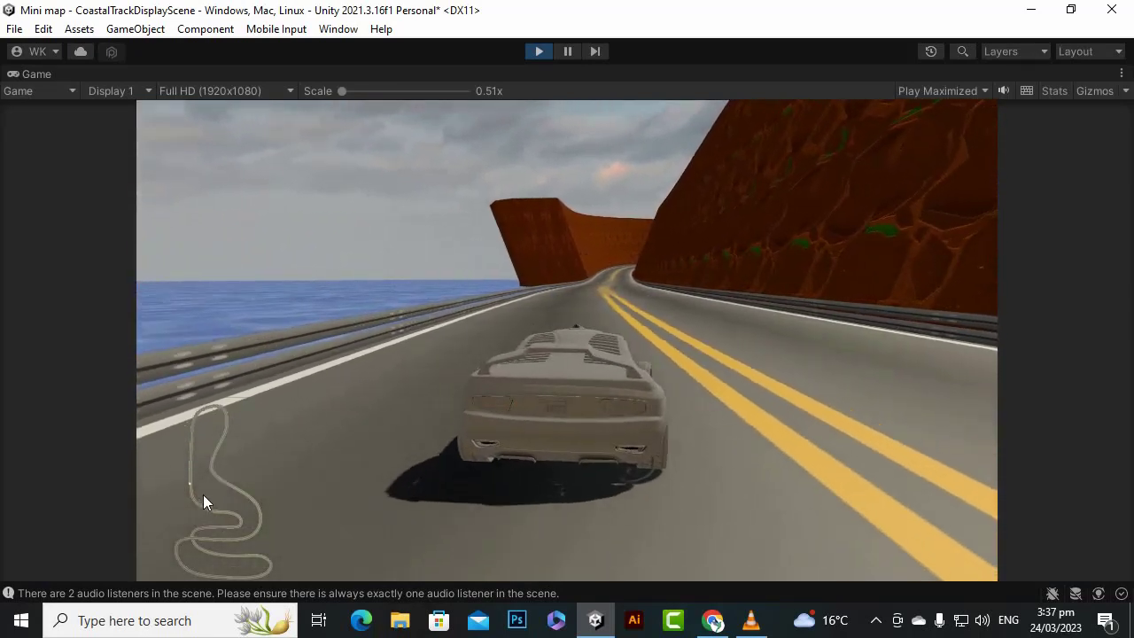
{"action": "key", "text": "w"}
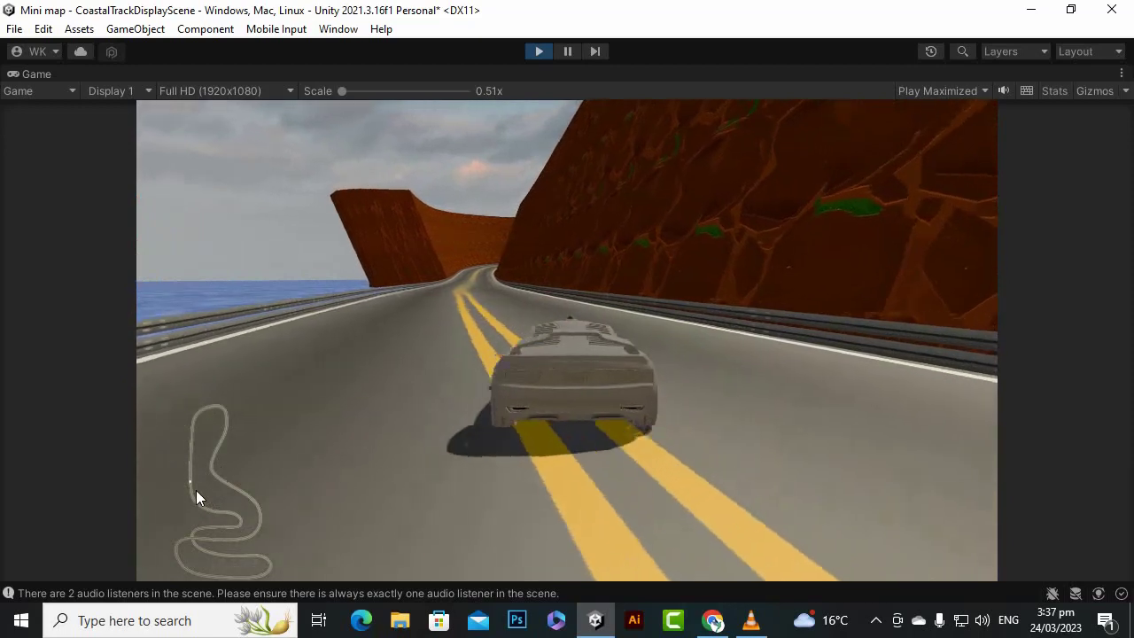
{"action": "key", "text": "a"}
{"action": "key", "text": "d"}
{"action": "key", "text": "d"}
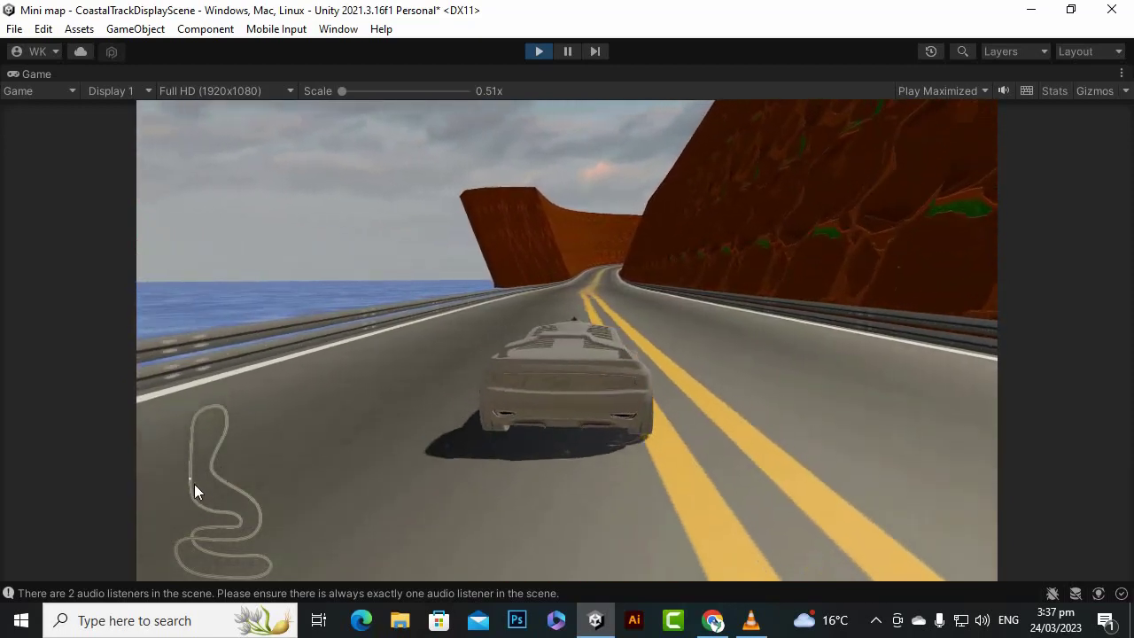
{"action": "key", "text": "s"}
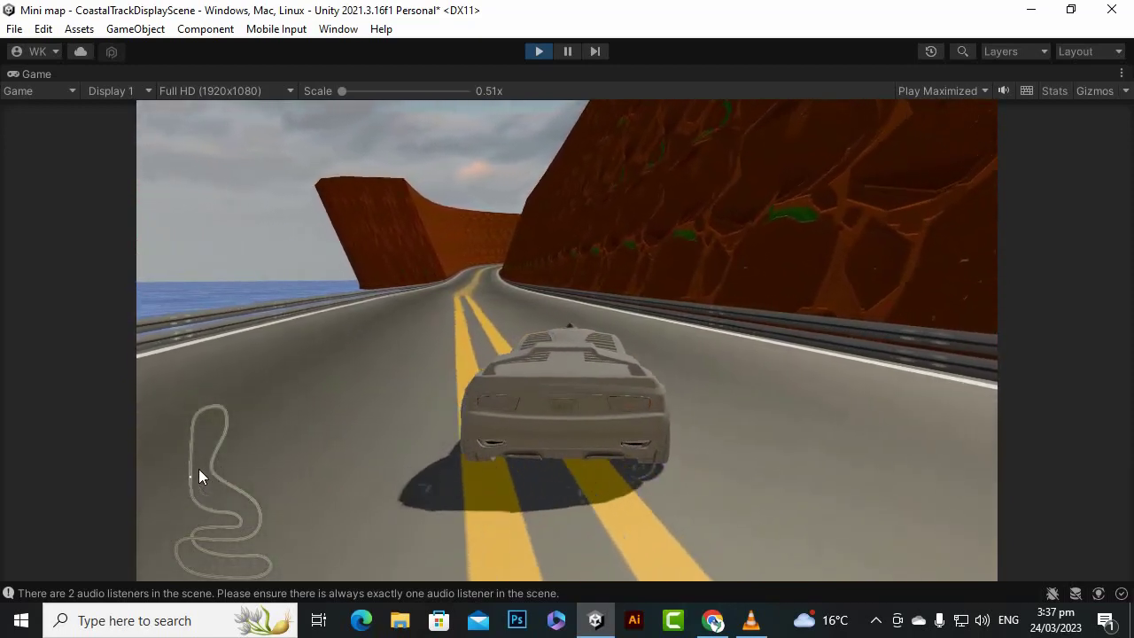
{"action": "left_click", "coordinate": [537, 50]}
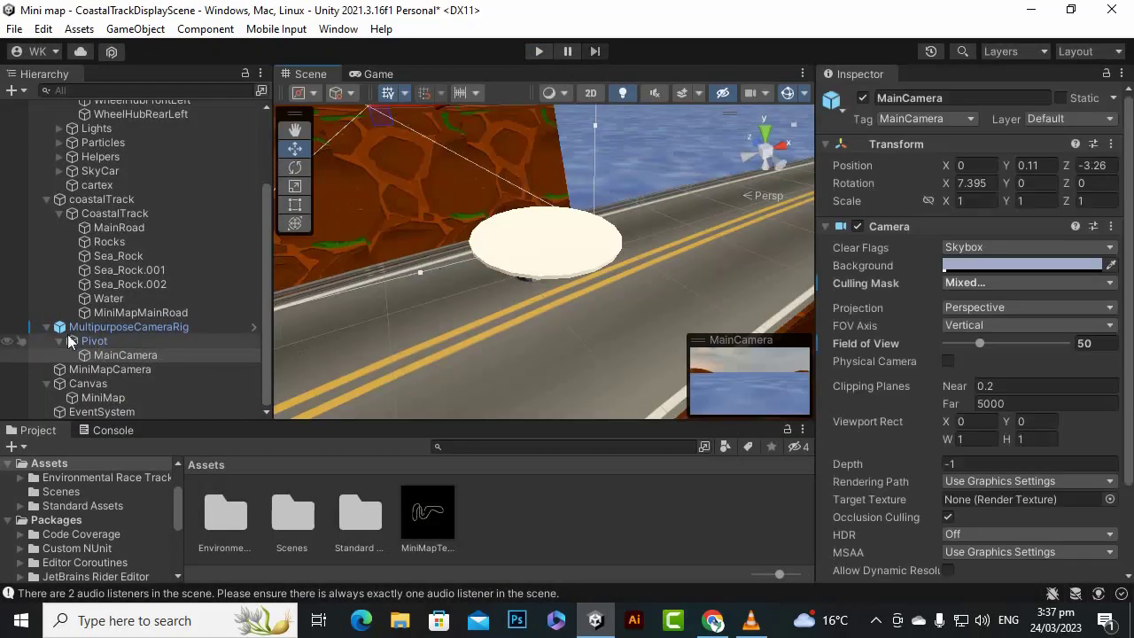
- Enlarge the MiniMap raw image uniformly to a scale of about 1.086
{"action": "left_click", "coordinate": [131, 397]}
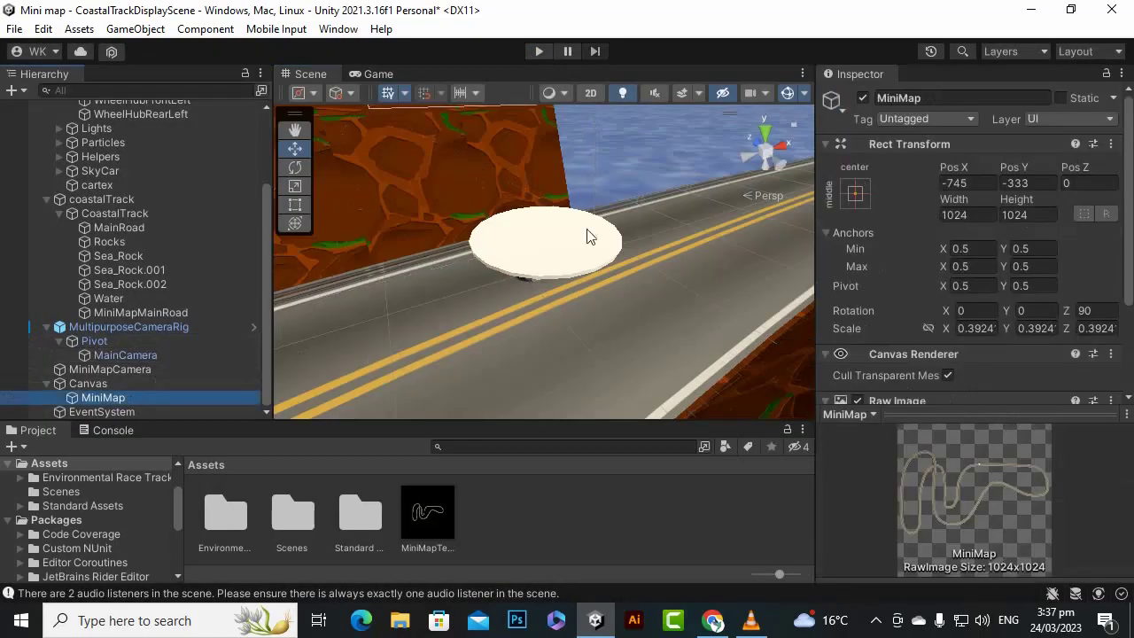
{"action": "scroll", "coordinate": [589, 237], "scroll_direction": "down", "scroll_amount": 5}
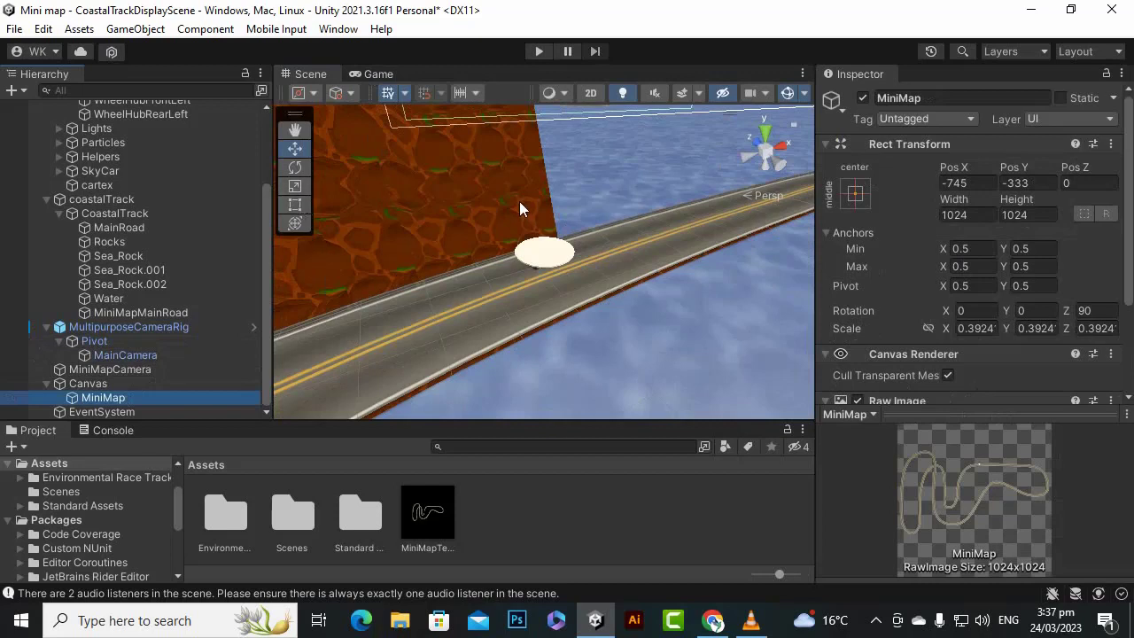
{"action": "key", "text": "f"}
{"action": "scroll", "coordinate": [539, 260], "scroll_direction": "up", "scroll_amount": 5}
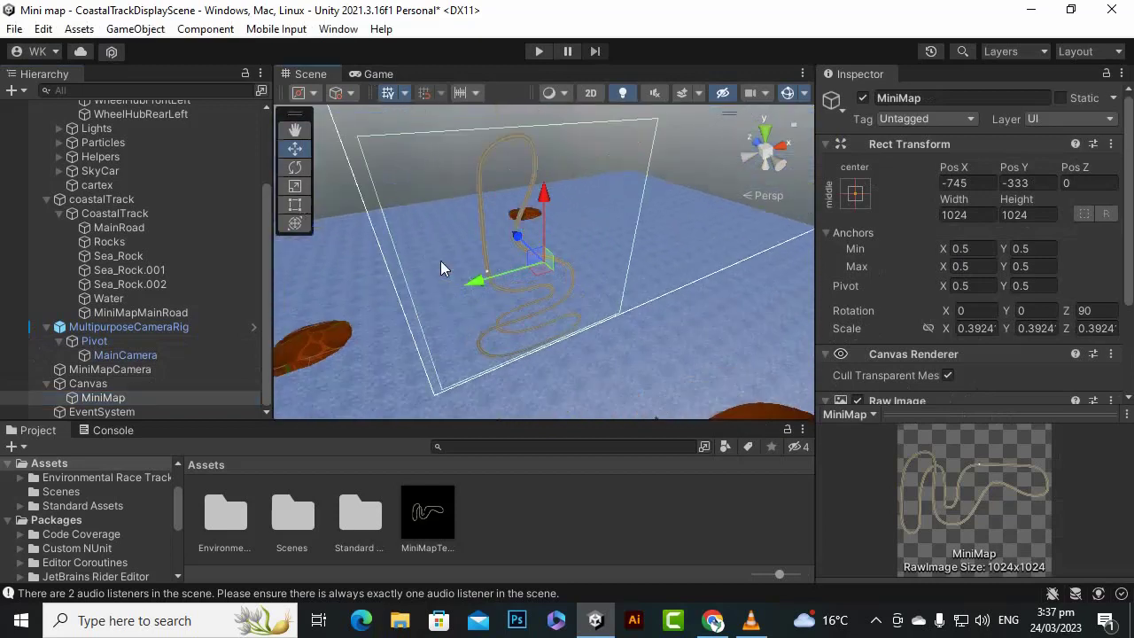
{"action": "key", "text": "r"}
{"action": "left_click_drag", "start_coordinate": [543, 263], "coordinate": [590, 199]}
{"action": "scroll", "coordinate": [375, 267], "scroll_direction": "down", "scroll_amount": 3}
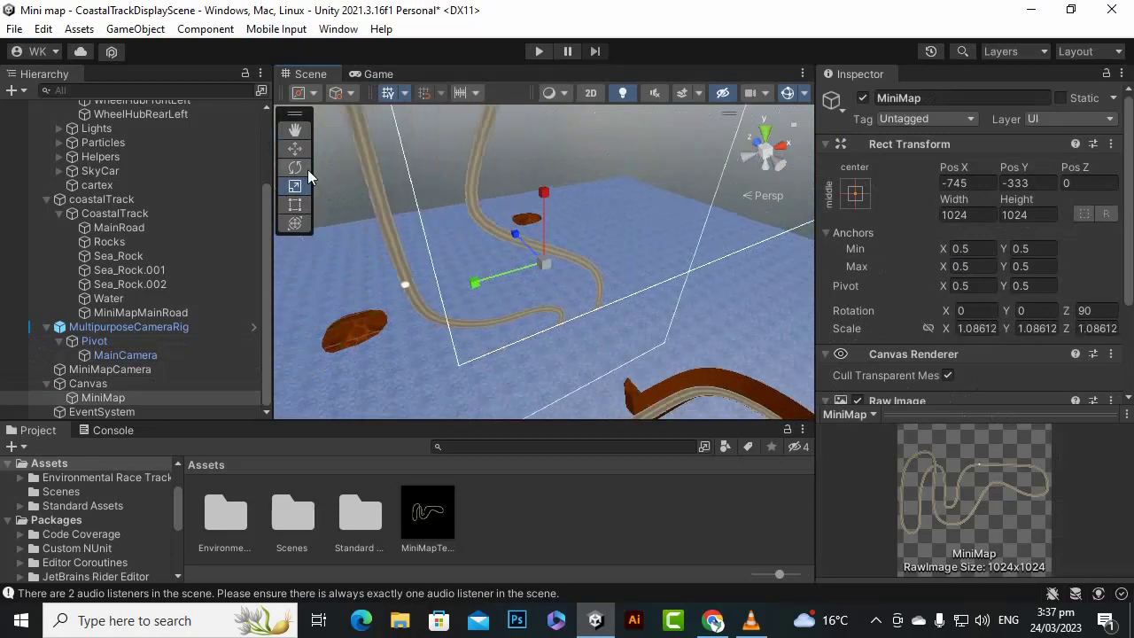
- Move the enlarged MiniMap raw image to about Pos X -378, Pos Y 79
{"action": "left_click", "coordinate": [299, 154]}
{"action": "scroll", "coordinate": [476, 281], "scroll_direction": "down", "scroll_amount": 8}
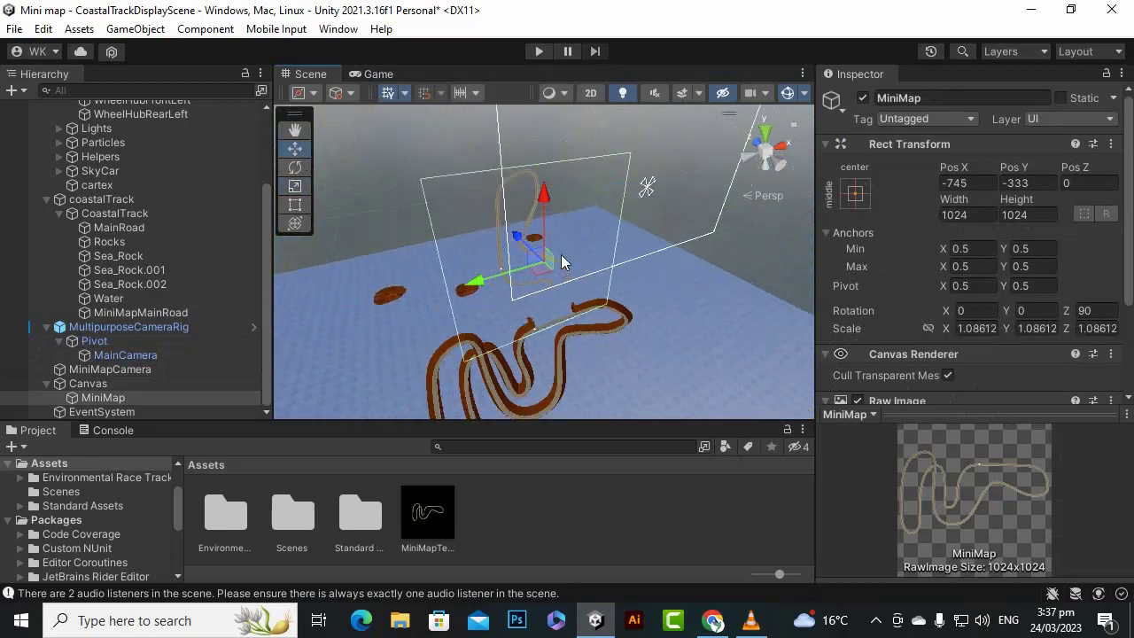
{"action": "left_click_drag", "start_coordinate": [546, 199], "coordinate": [424, 150]}
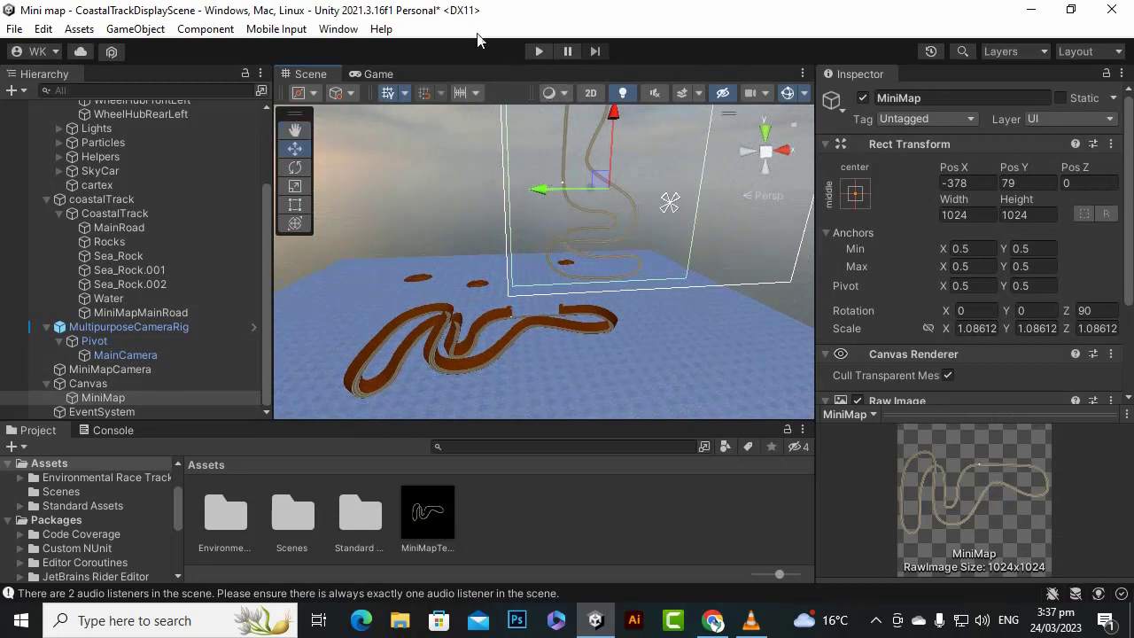
- Create a new material named car in the Assets folder
{"action": "scroll", "coordinate": [119, 278], "scroll_direction": "up", "scroll_amount": 3}
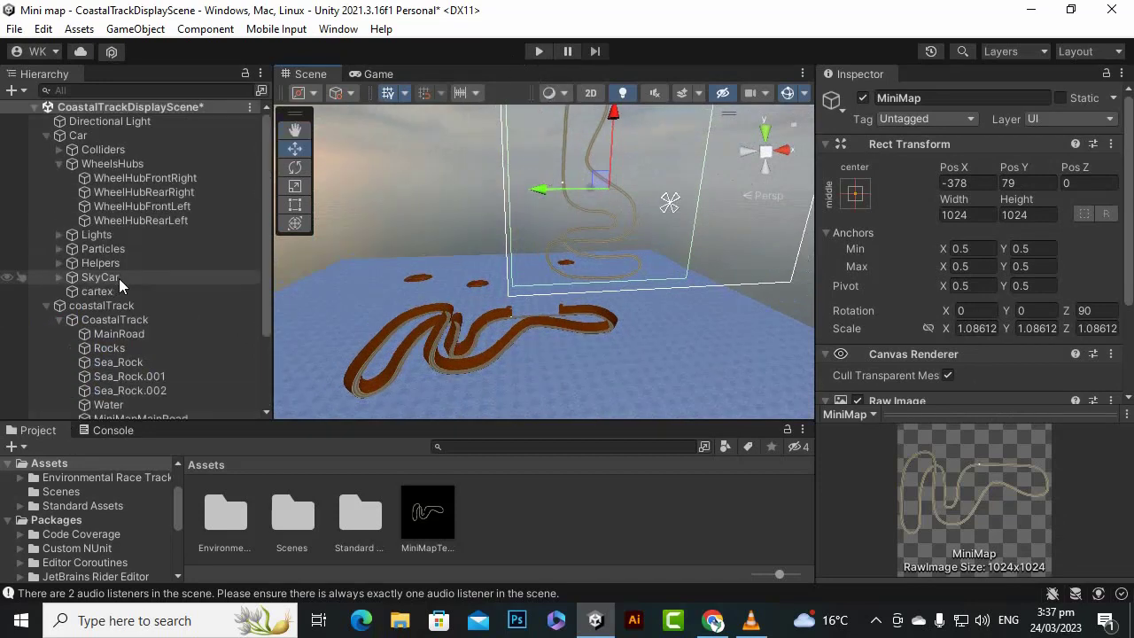
{"action": "left_click", "coordinate": [120, 138]}
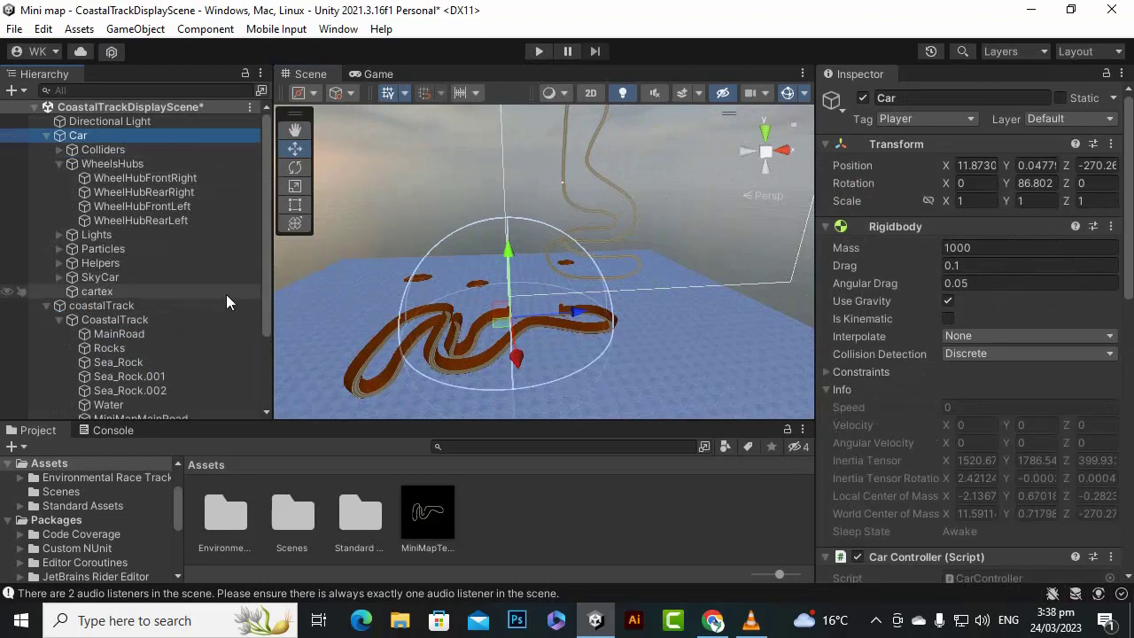
{"action": "right_click", "coordinate": [537, 519]}
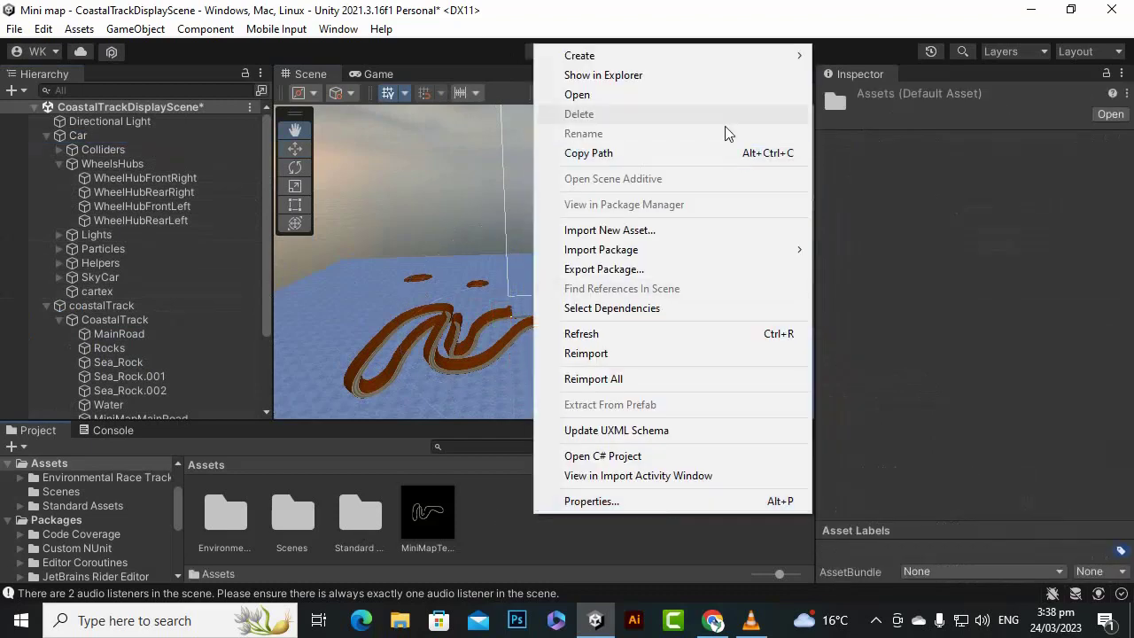
{"action": "mouse_move", "coordinate": [726, 58]}
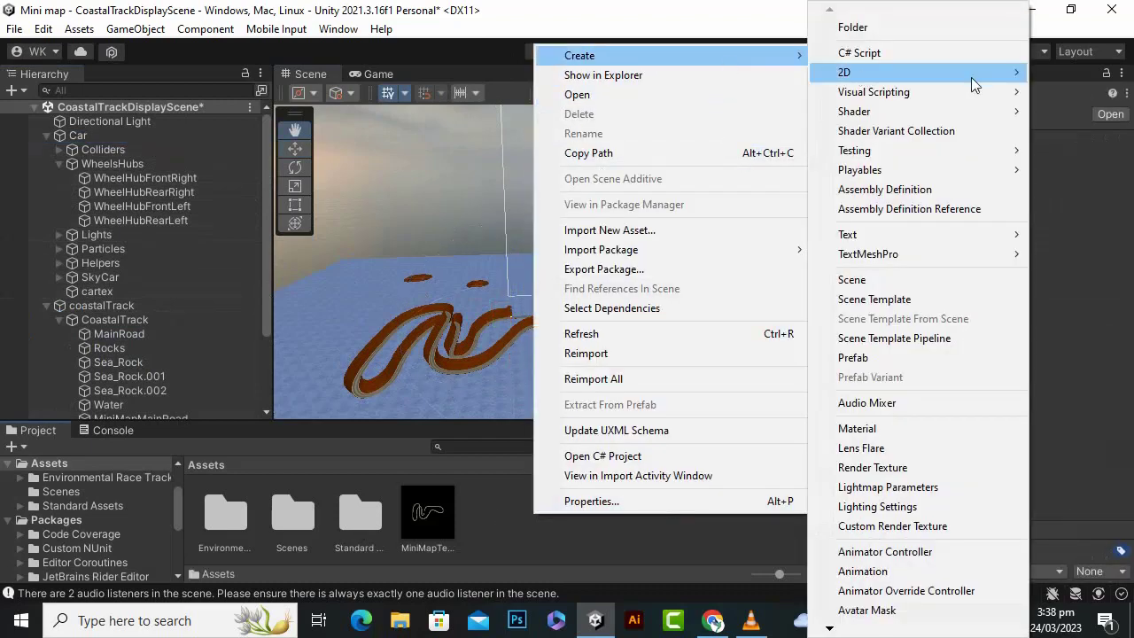
{"action": "left_click", "coordinate": [921, 434]}
{"action": "type", "text": "car"}
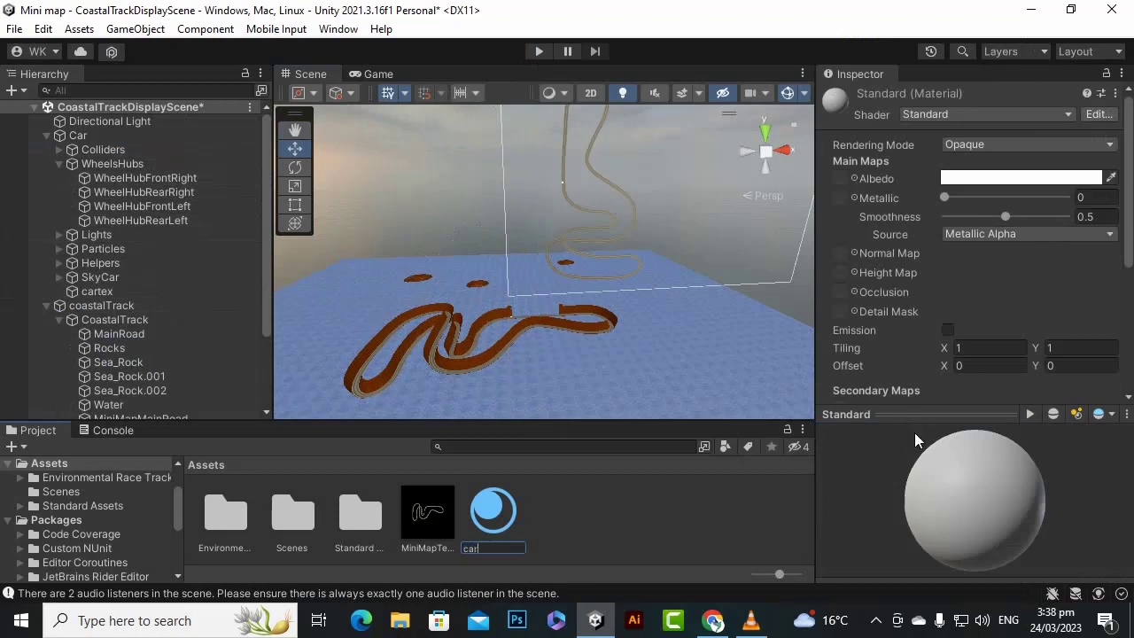
{"action": "key", "text": "Return"}
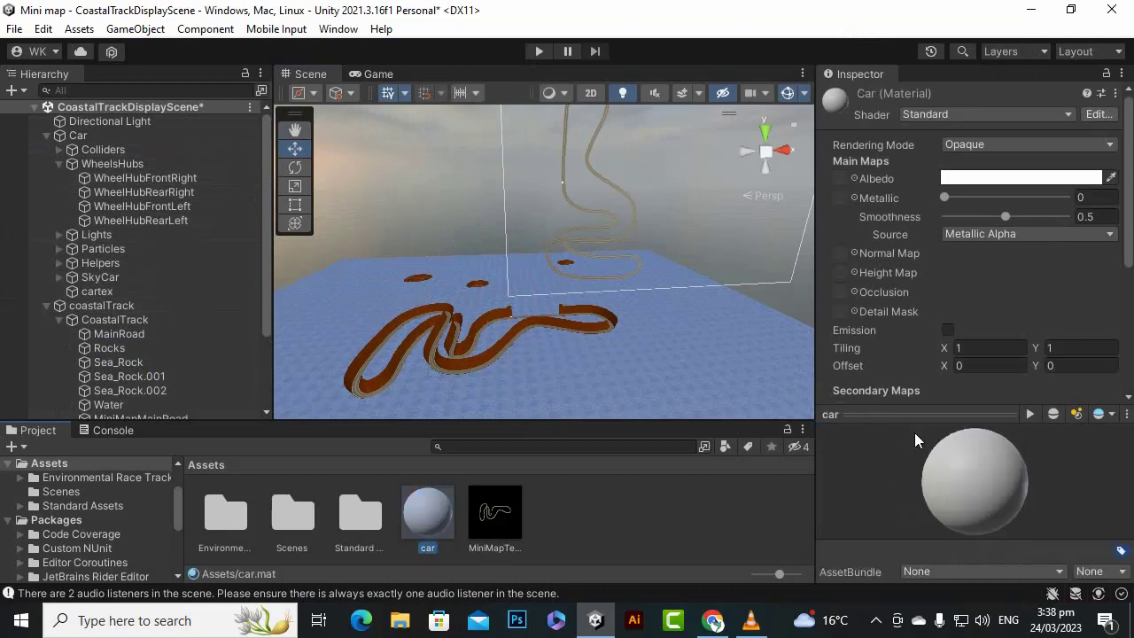
- Set the albedo color of the car material to pure red
{"action": "left_click", "coordinate": [985, 176]}
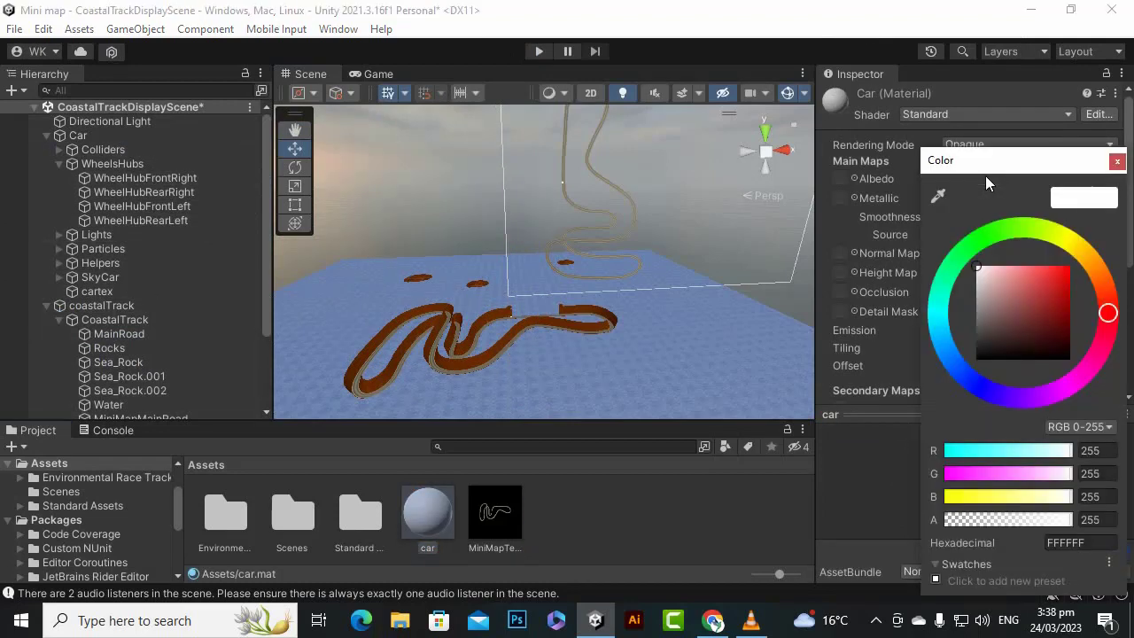
{"action": "left_click_drag", "start_coordinate": [1018, 275], "coordinate": [1103, 257]}
{"action": "left_click", "coordinate": [1117, 160]}
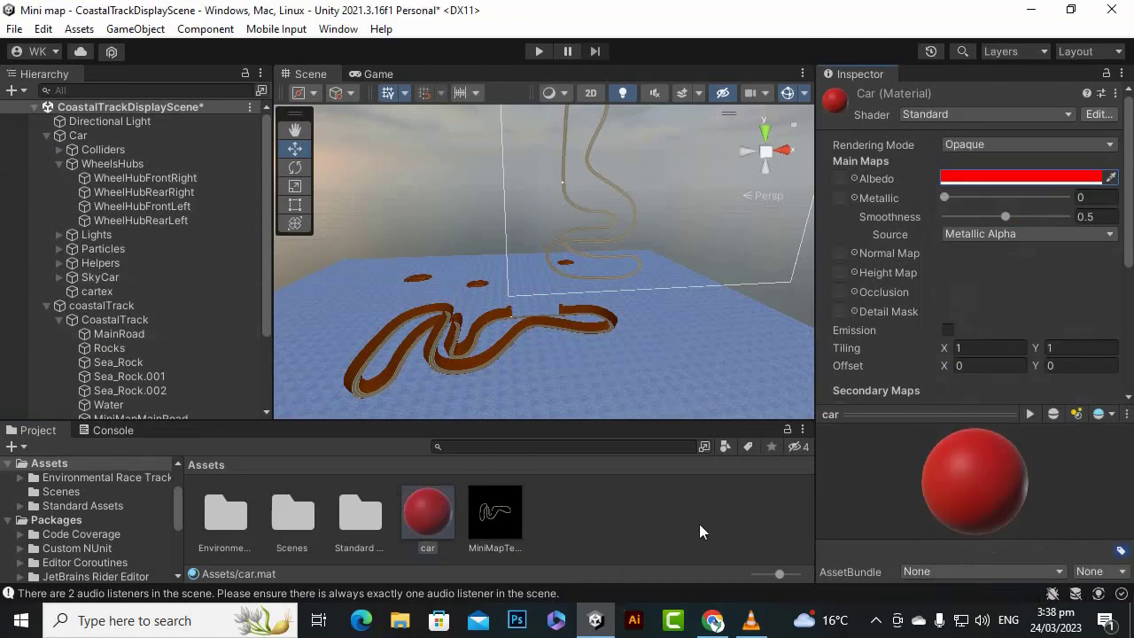
- Replace the default material on the cartex marker with the car material, keeping only one material element
{"action": "left_click", "coordinate": [105, 138]}
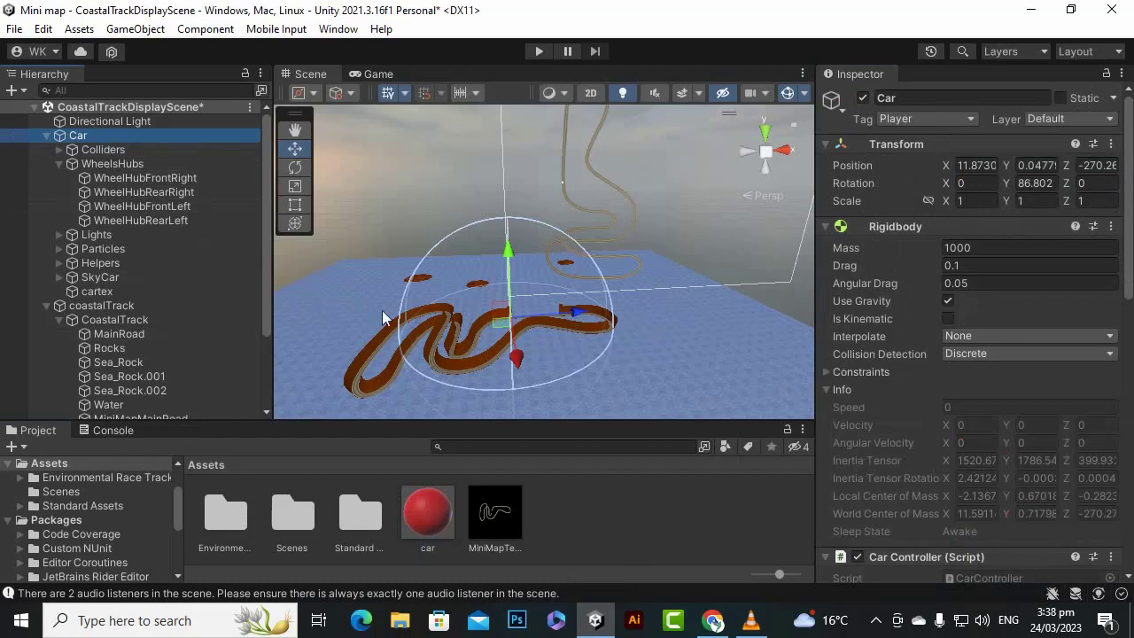
{"action": "left_click", "coordinate": [159, 291]}
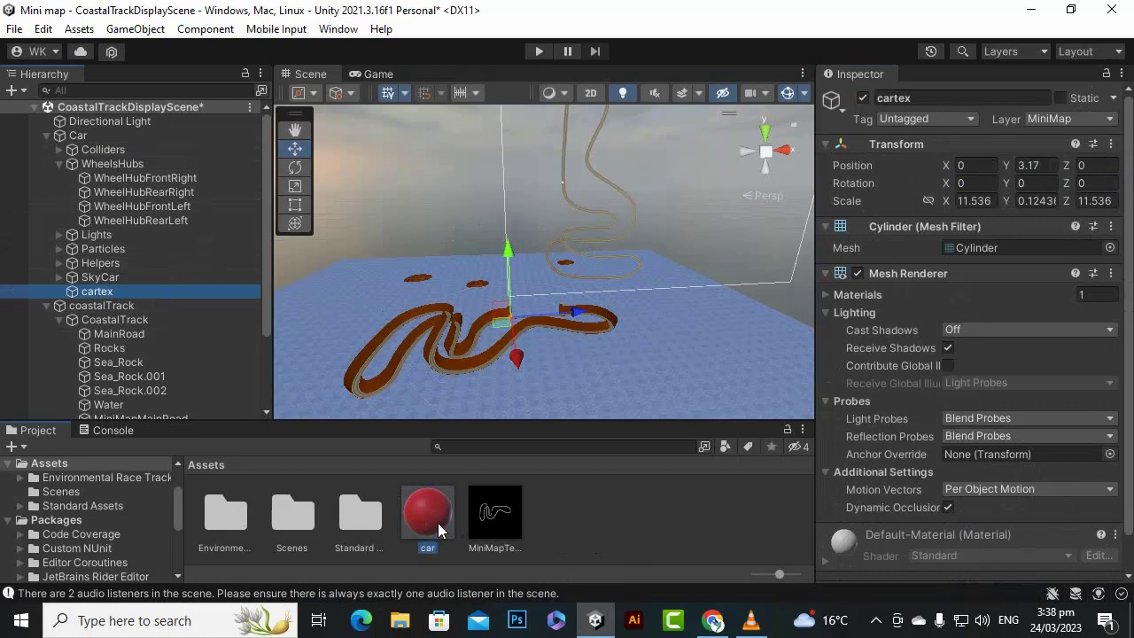
{"action": "left_click_drag", "start_coordinate": [438, 523], "coordinate": [1008, 287]}
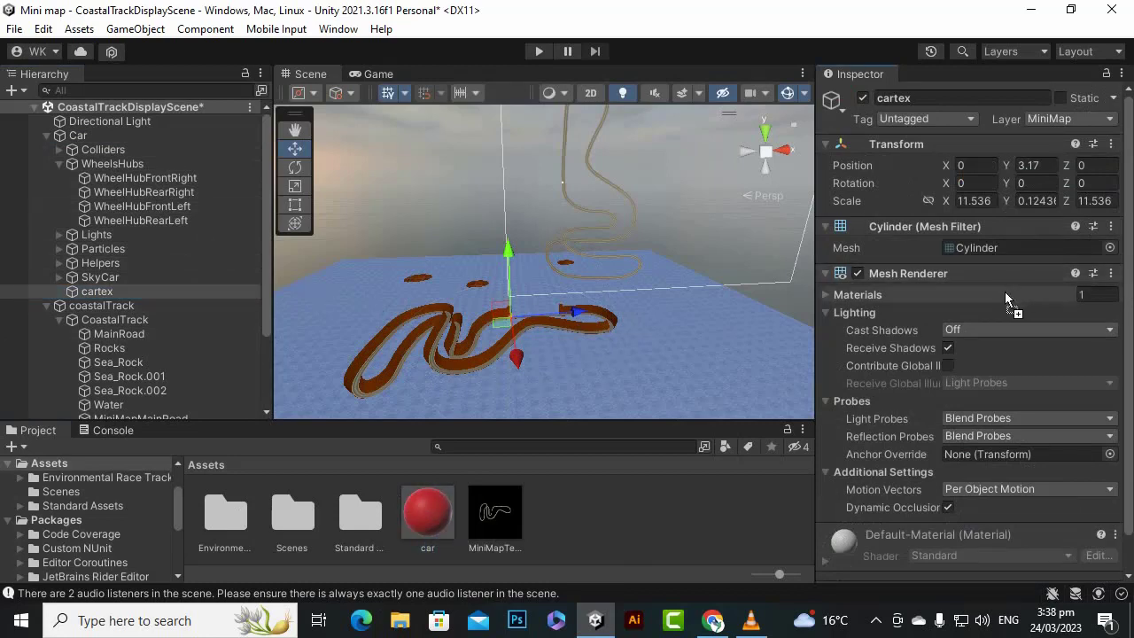
{"action": "left_click_drag", "start_coordinate": [910, 295], "coordinate": [828, 297]}
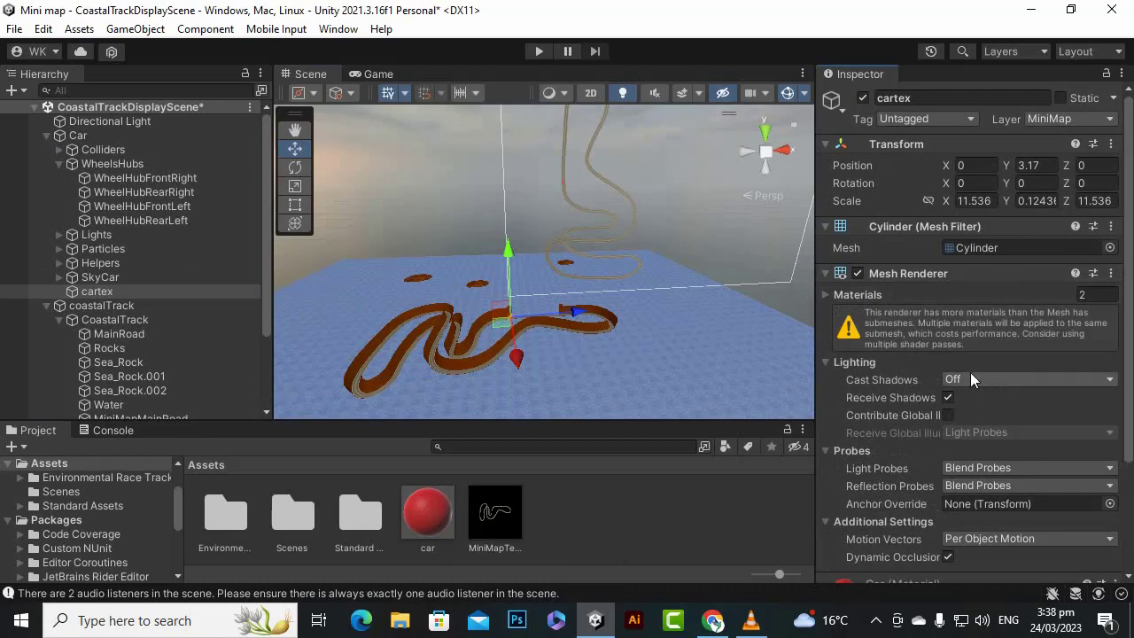
{"action": "left_click", "coordinate": [824, 294]}
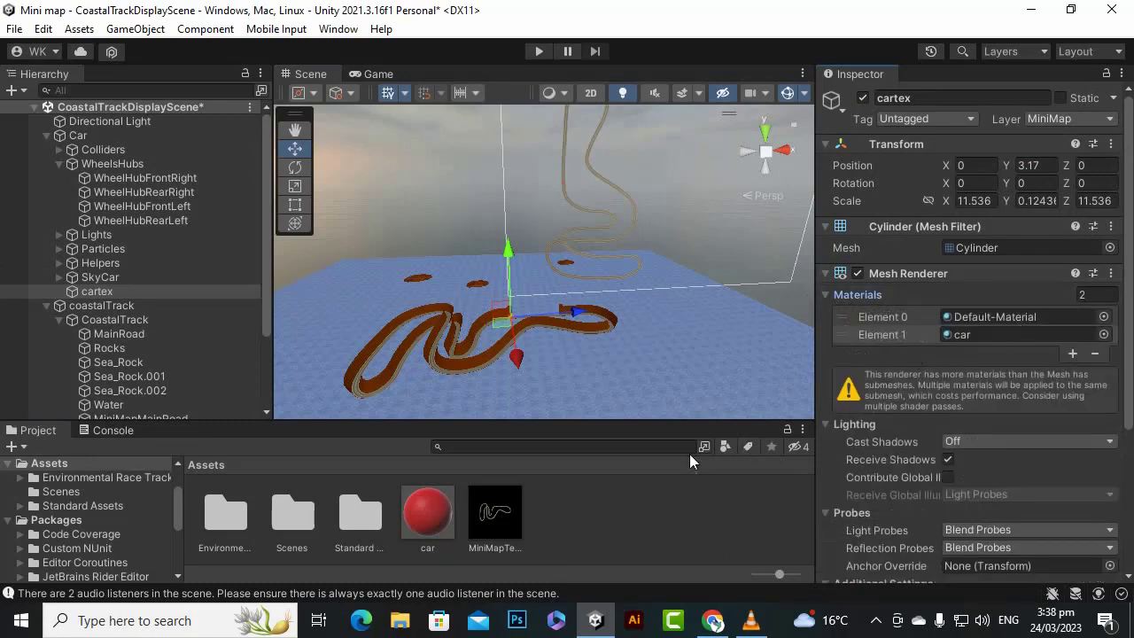
{"action": "left_click_drag", "start_coordinate": [432, 523], "coordinate": [1052, 319]}
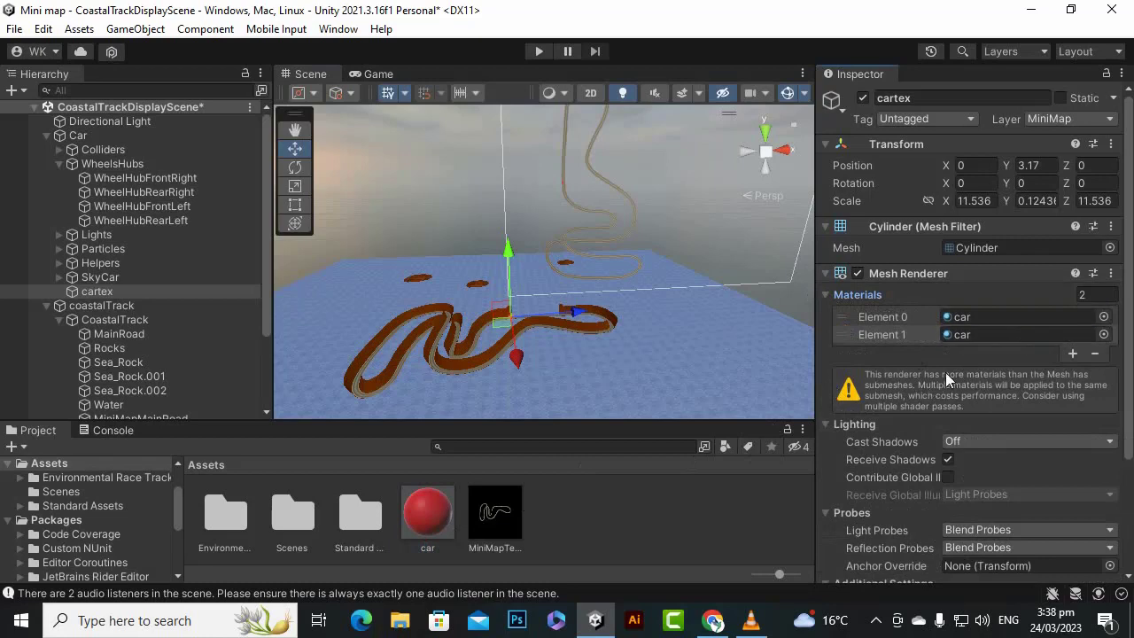
{"action": "left_click", "coordinate": [1095, 354]}
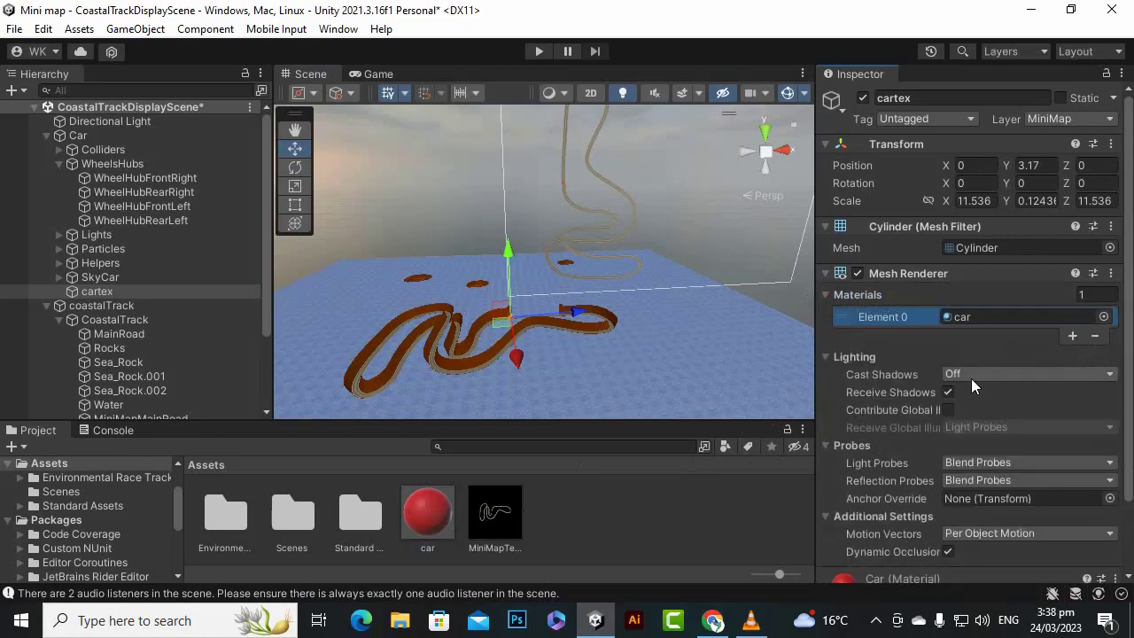
- Test-drive the car in play mode to check the red marker's movement along the mini map track
{"action": "left_click", "coordinate": [537, 51]}
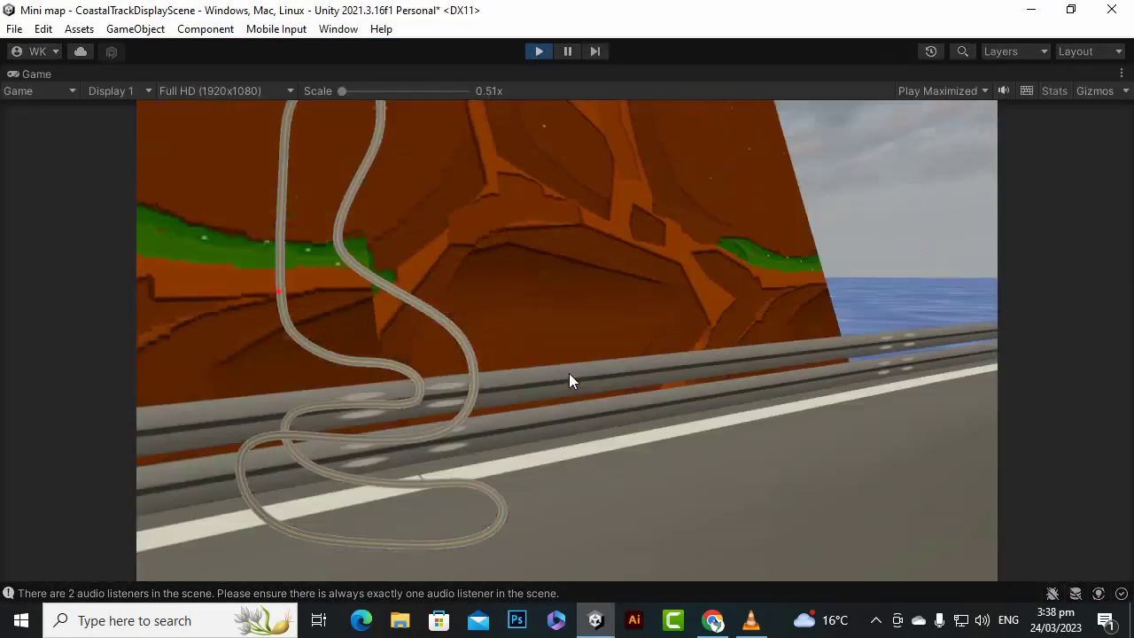
{"action": "key", "text": "w"}
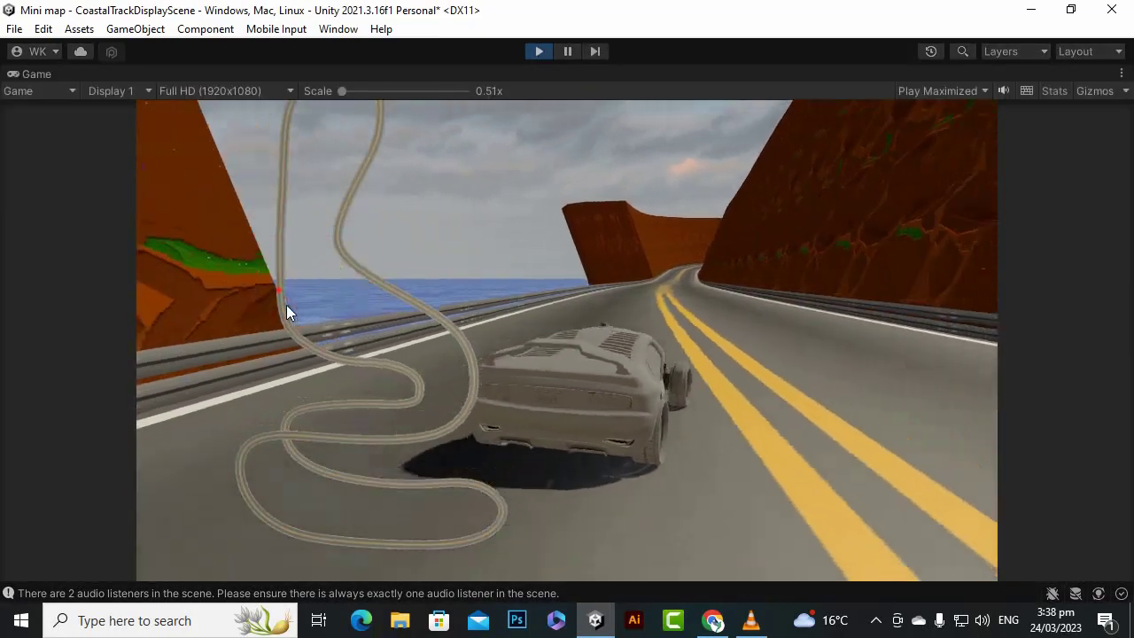
{"action": "key", "text": "d"}
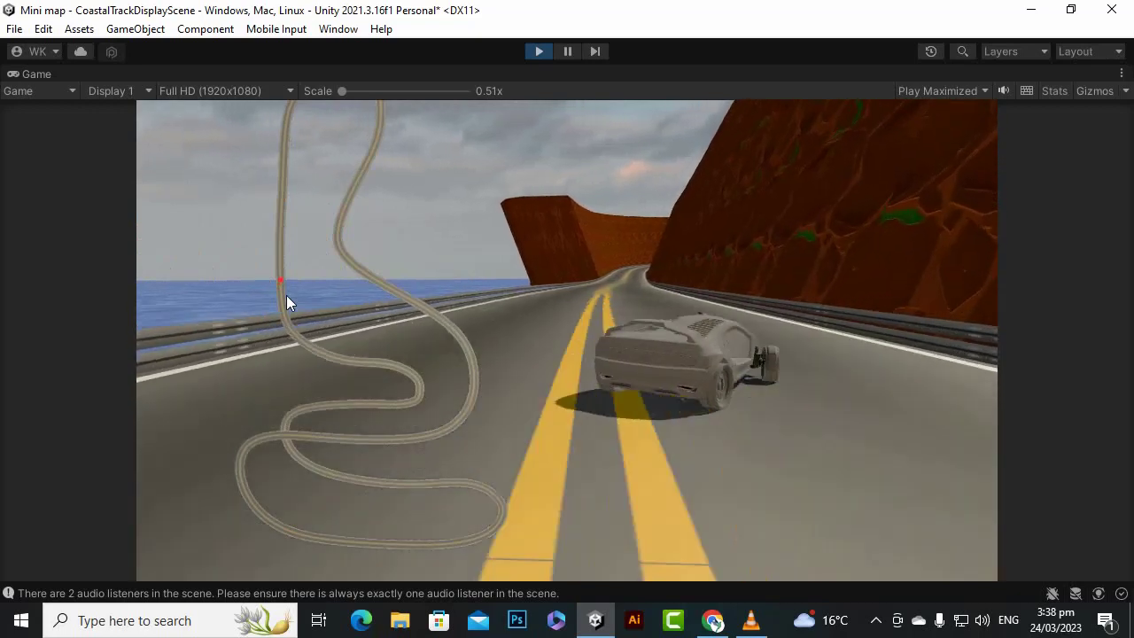
{"action": "key", "text": "a"}
{"action": "key", "text": "s"}
{"action": "key", "text": "s"}
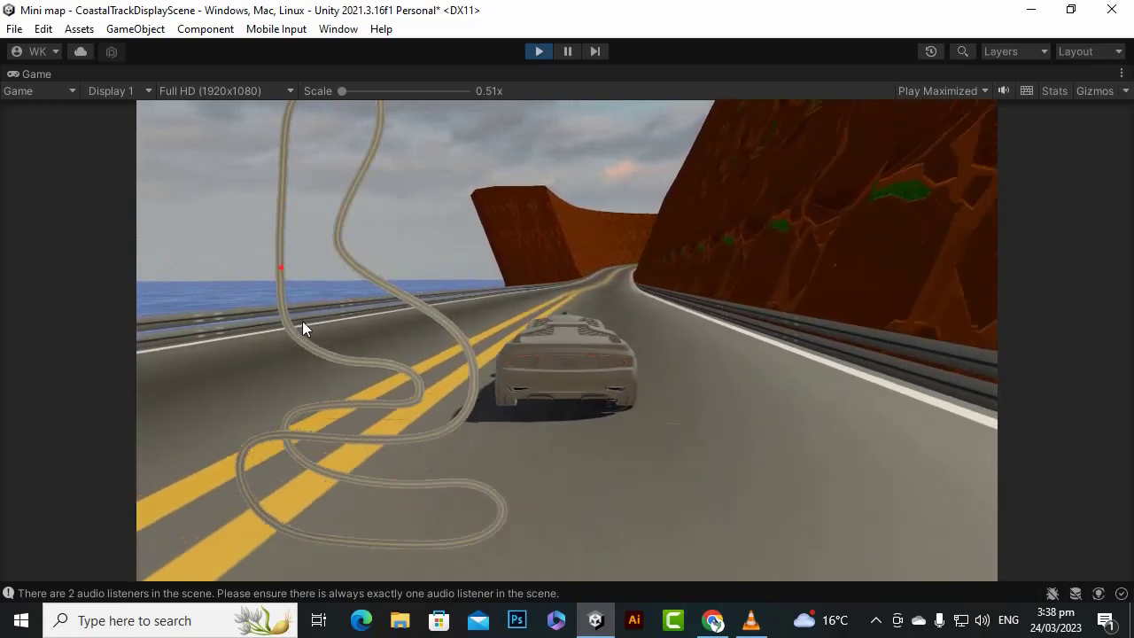
{"action": "key", "text": "s"}
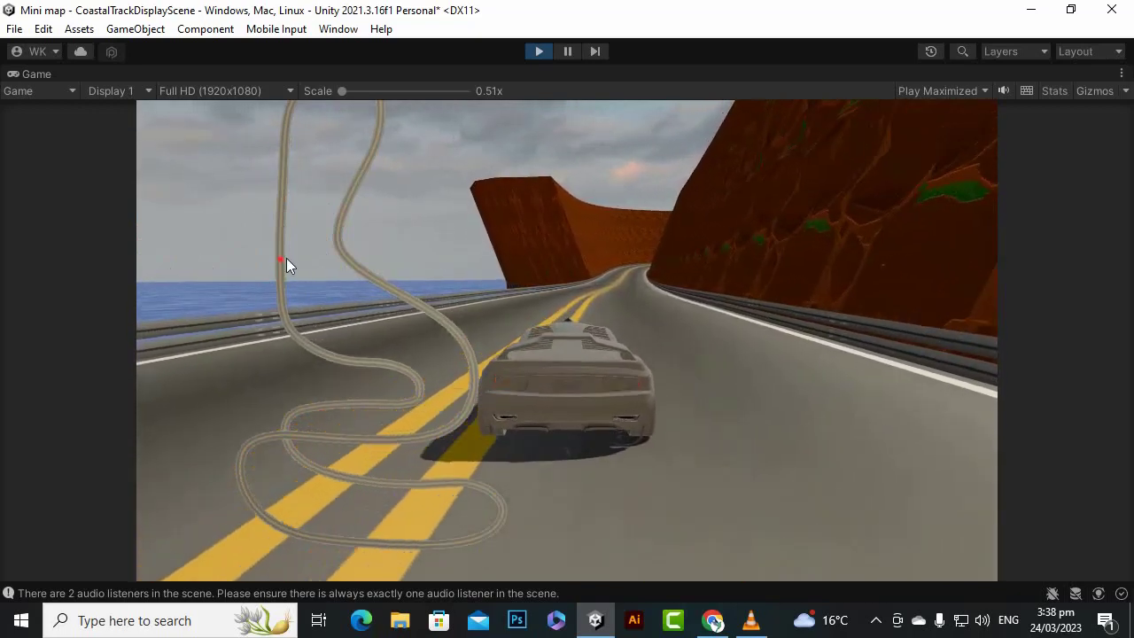
{"action": "left_click", "coordinate": [530, 55]}
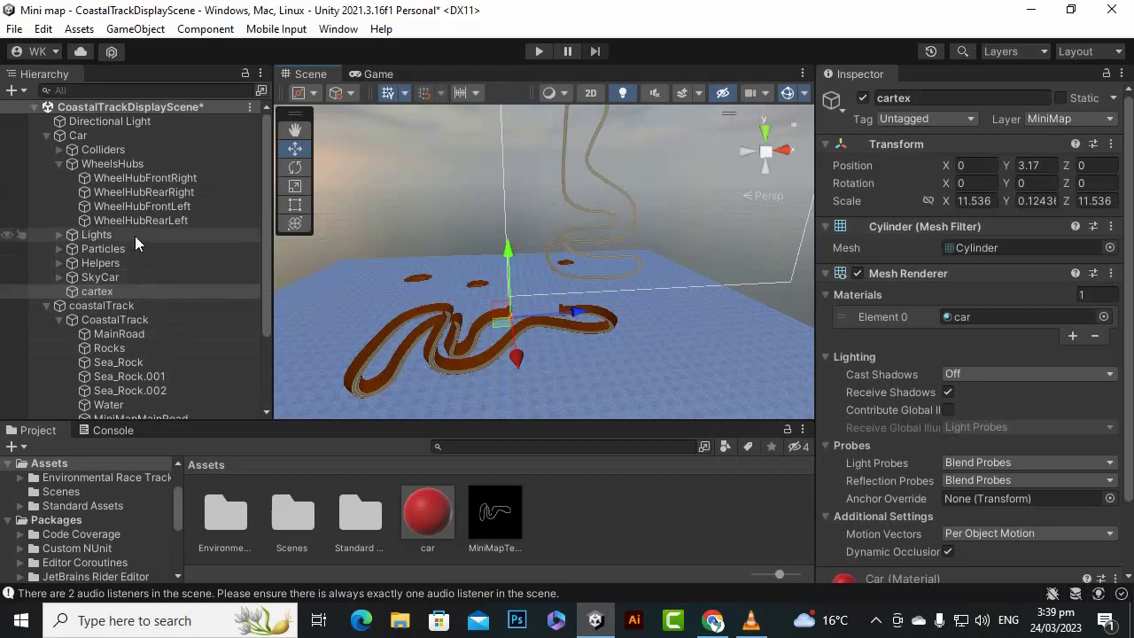
- Select the MiniMapMainRoad object and widen the area showing its properties and material elements
{"action": "scroll", "coordinate": [134, 235], "scroll_direction": "down", "scroll_amount": 3}
{"action": "double_click", "coordinate": [135, 300]}
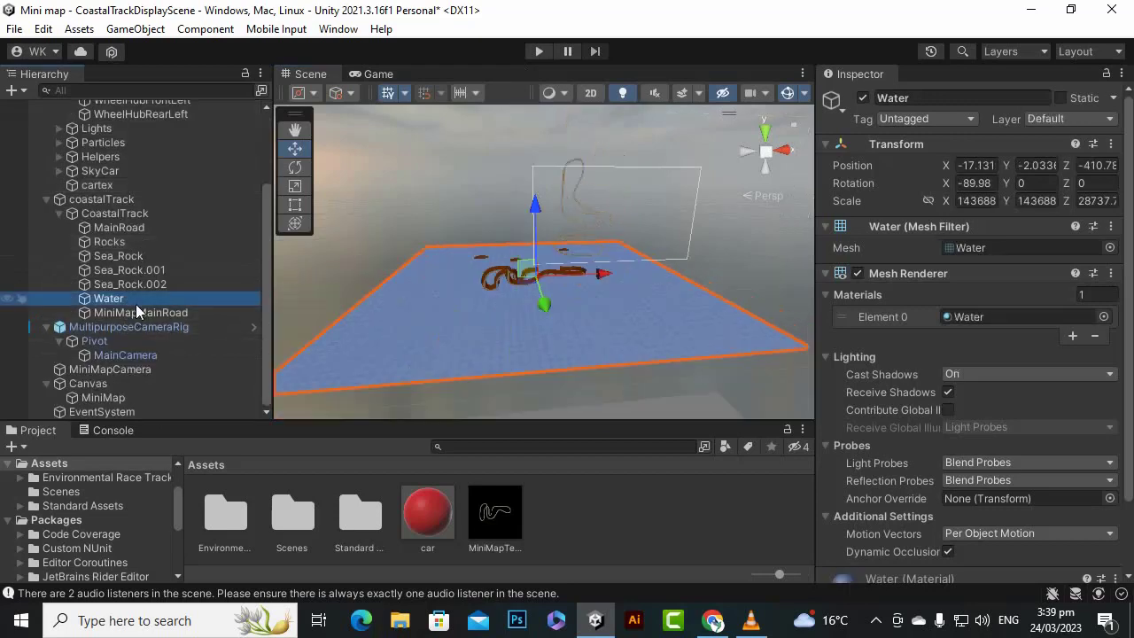
{"action": "double_click", "coordinate": [138, 313]}
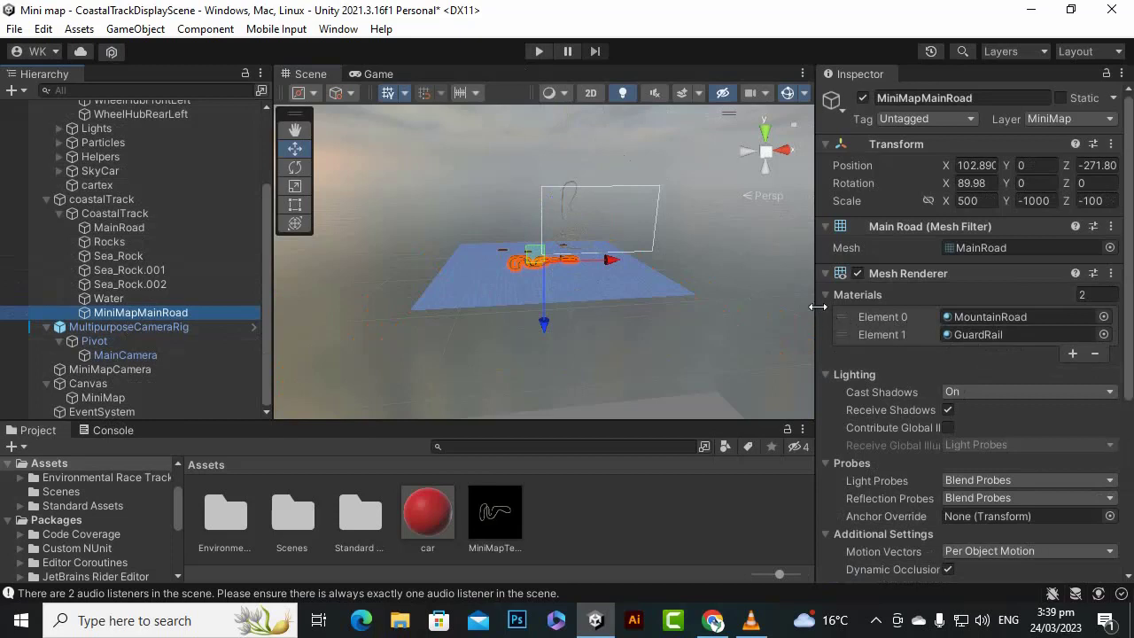
{"action": "left_click_drag", "start_coordinate": [816, 306], "coordinate": [733, 310]}
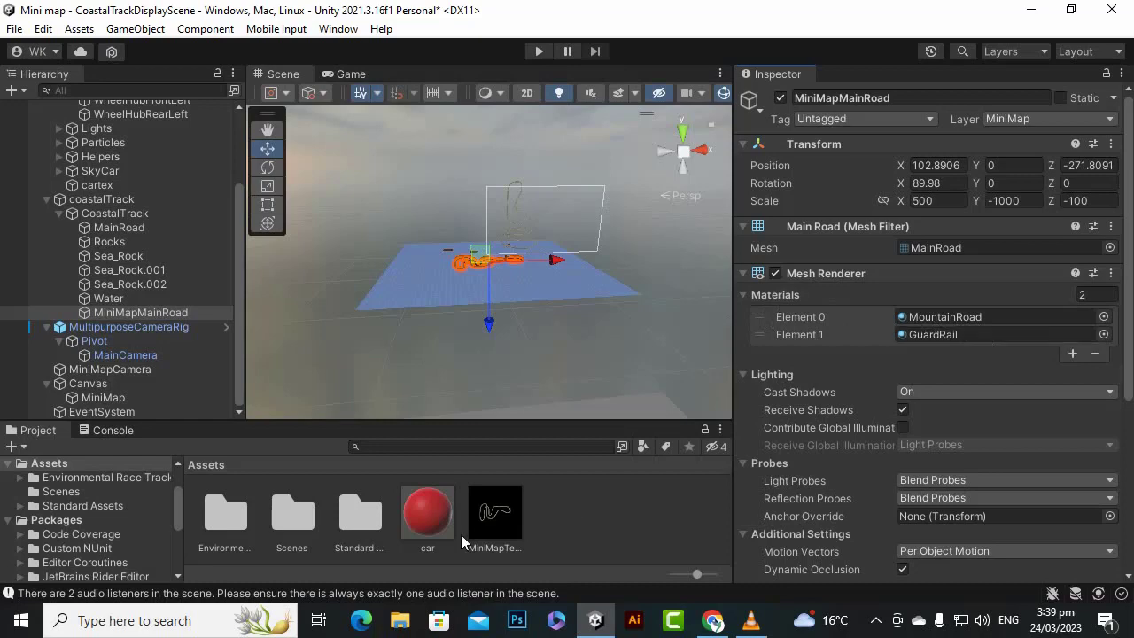
- Duplicate the car material and rename the copy as mat
{"action": "left_click", "coordinate": [415, 517]}
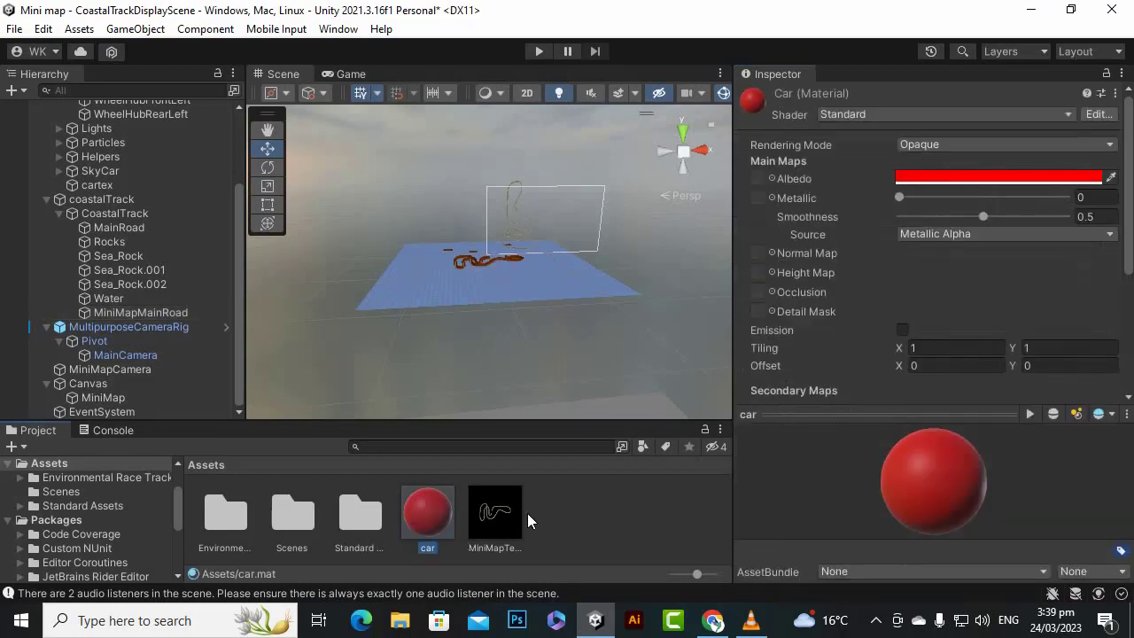
{"action": "key", "text": "ctrl+d"}
{"action": "right_click", "coordinate": [446, 523]}
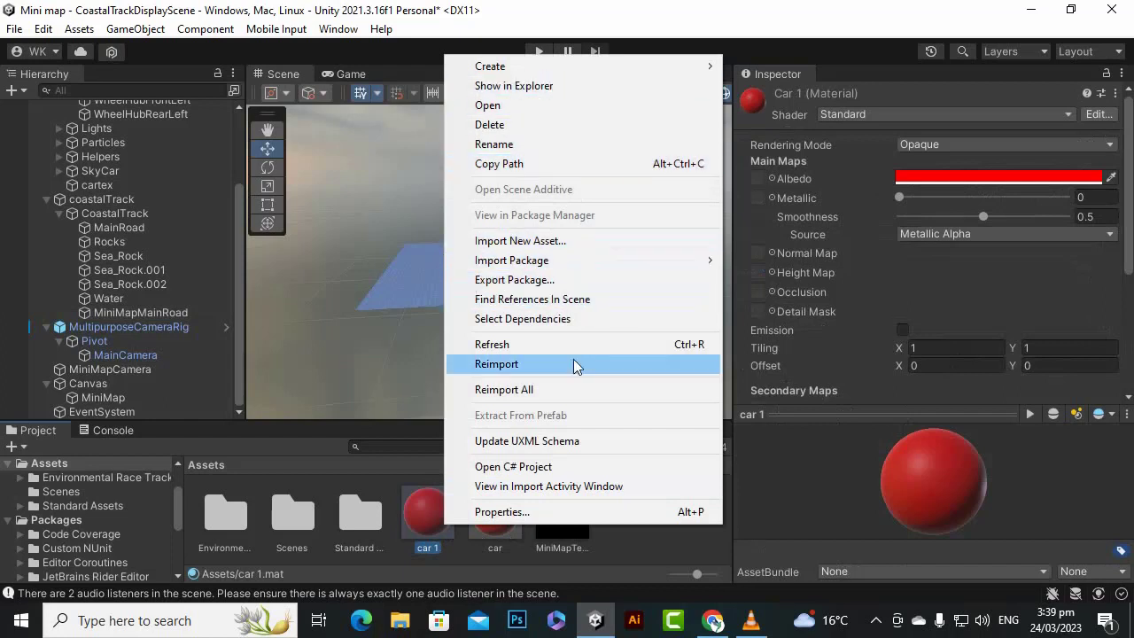
{"action": "left_click", "coordinate": [549, 159]}
{"action": "type", "text": "mat"}
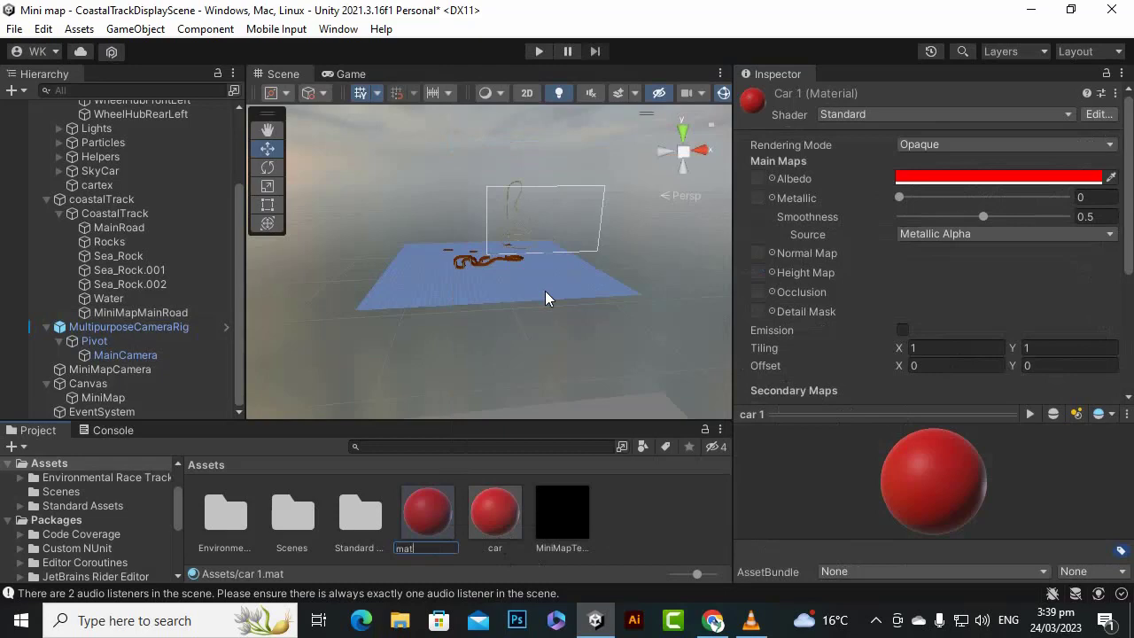
{"action": "key", "text": "Return"}
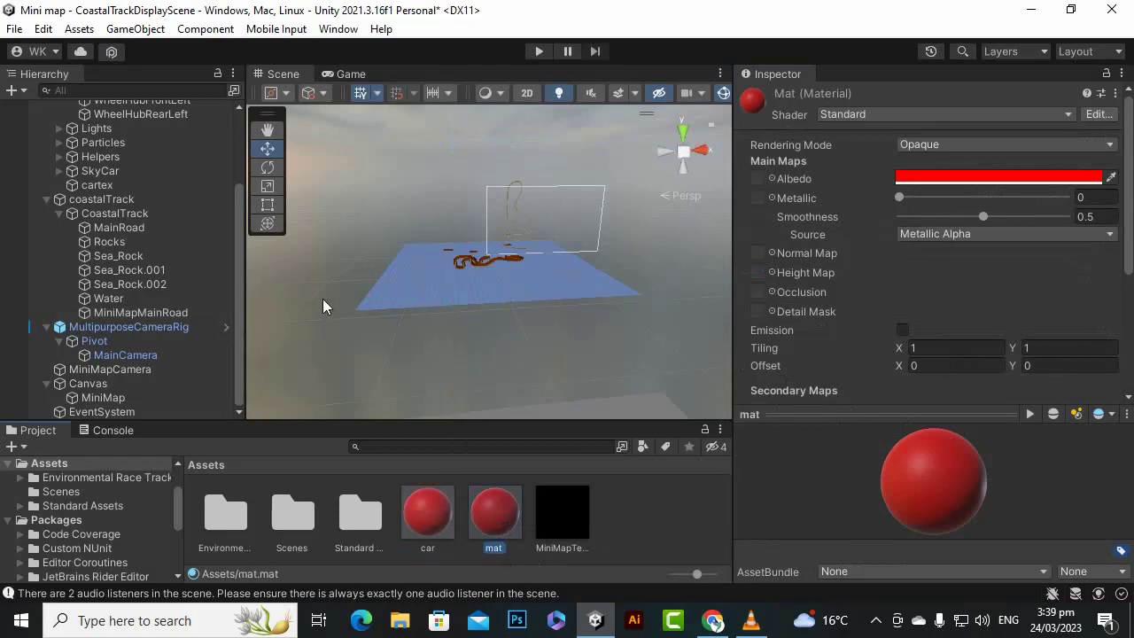
- Assign the mat material to both material elements of MiniMapMainRoad, replacing MountainRoad and GuardRail
{"action": "left_click", "coordinate": [162, 312]}
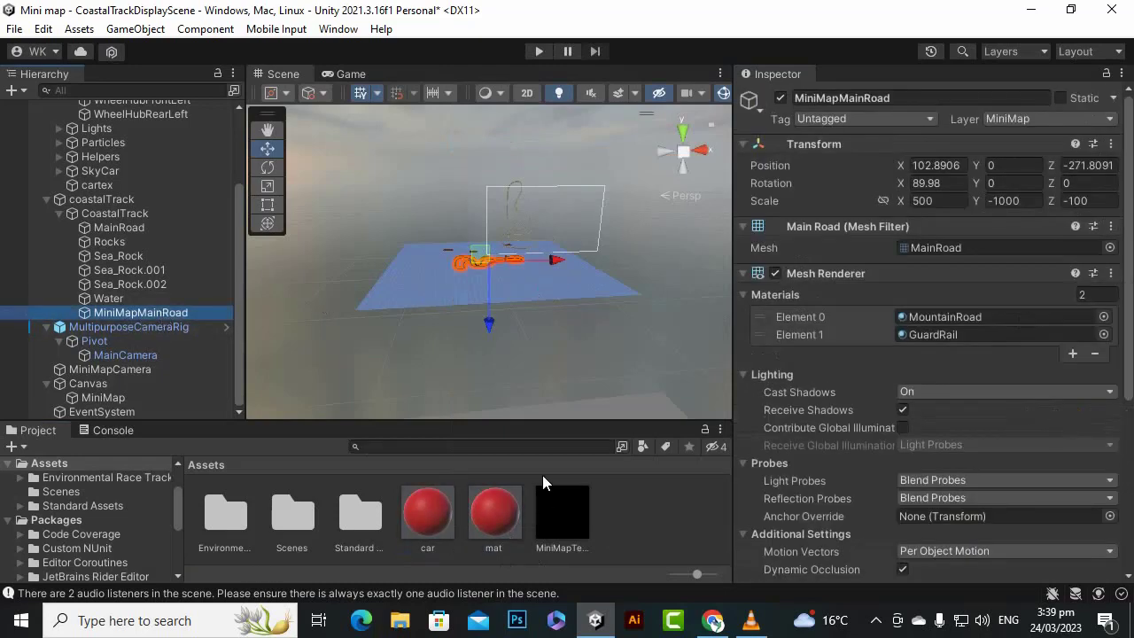
{"action": "left_click", "coordinate": [445, 519]}
{"action": "left_click", "coordinate": [496, 522]}
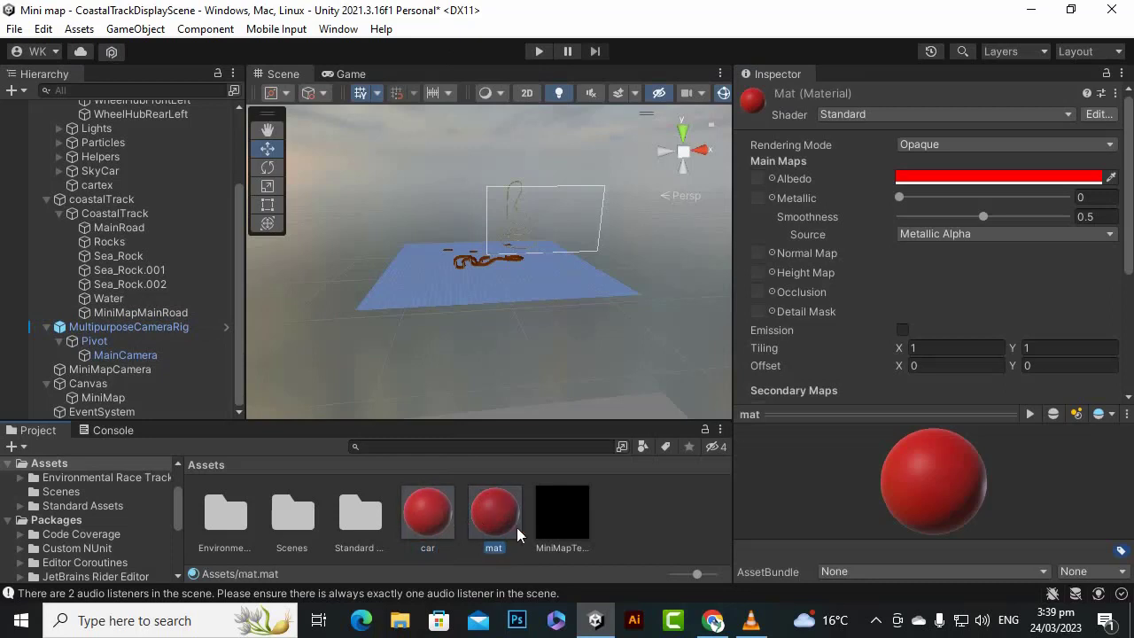
{"action": "left_click", "coordinate": [135, 311]}
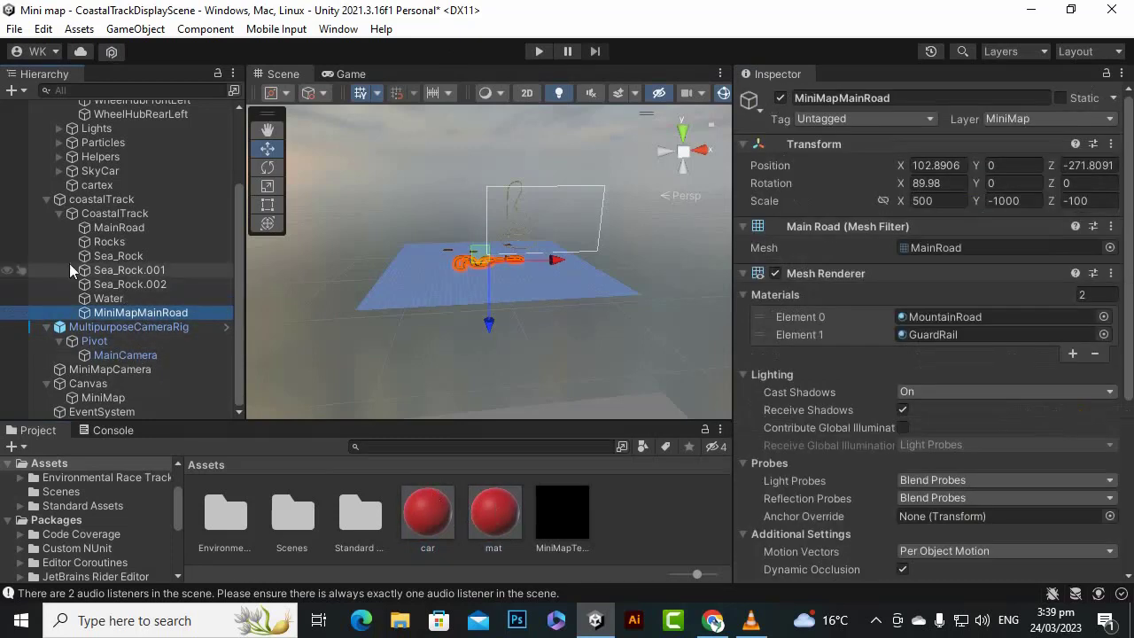
{"action": "left_click_drag", "start_coordinate": [495, 523], "coordinate": [966, 316]}
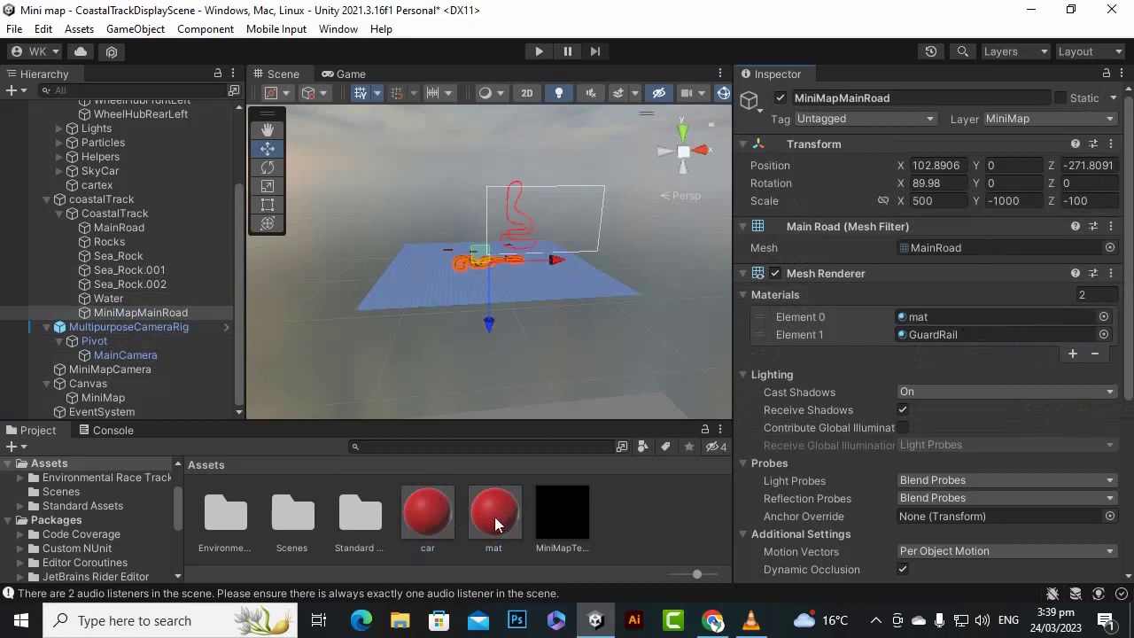
{"action": "left_click_drag", "start_coordinate": [495, 519], "coordinate": [975, 336]}
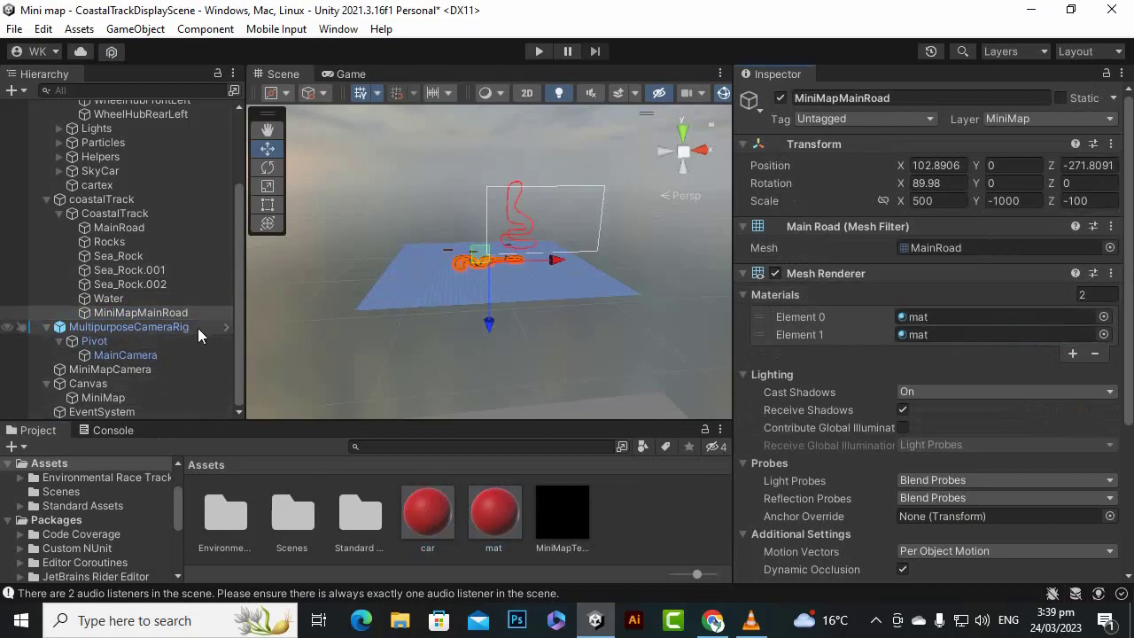
- Set the albedo color of the mat material to white (FFFFFF)
{"action": "left_click", "coordinate": [493, 519]}
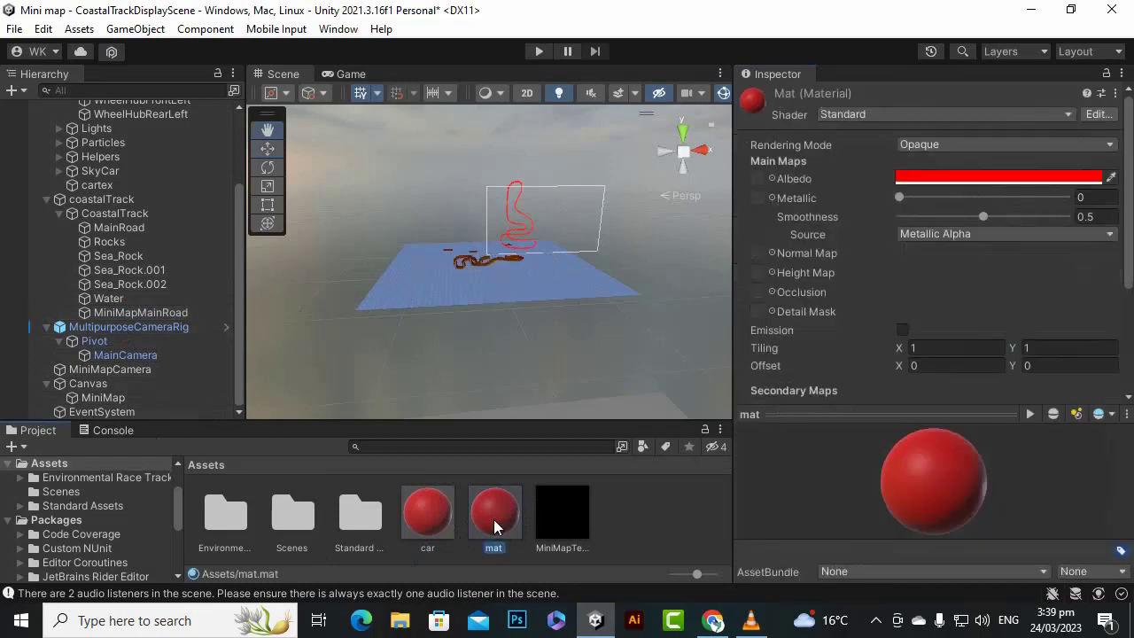
{"action": "right_click", "coordinate": [493, 520]}
{"action": "left_click", "coordinate": [499, 526]}
{"action": "left_click", "coordinate": [946, 178]}
{"action": "left_click_drag", "start_coordinate": [996, 330], "coordinate": [924, 255]}
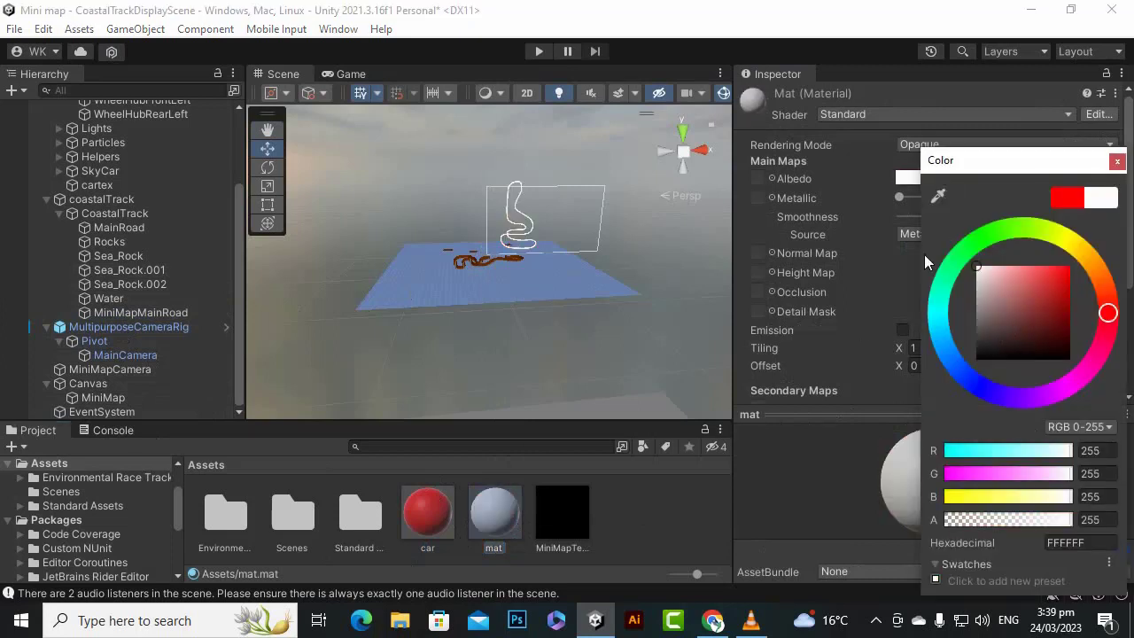
- Close the color picker and test-run the game to check the white track on the mini map
{"action": "left_click", "coordinate": [1117, 160]}
{"action": "left_click", "coordinate": [539, 50]}
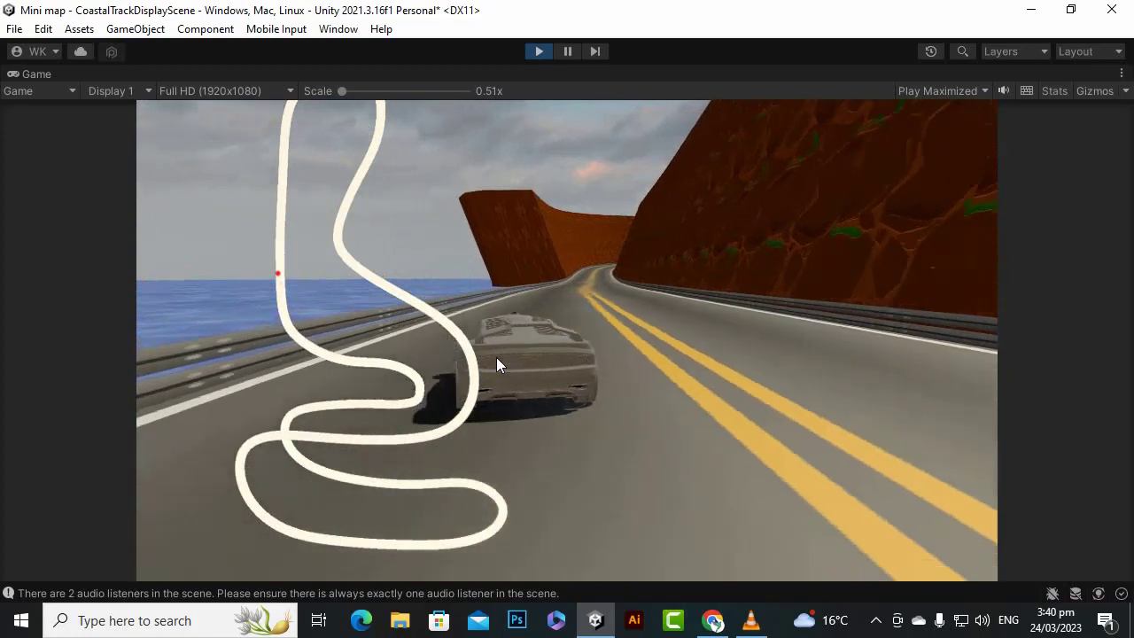
{"action": "left_click", "coordinate": [537, 52]}
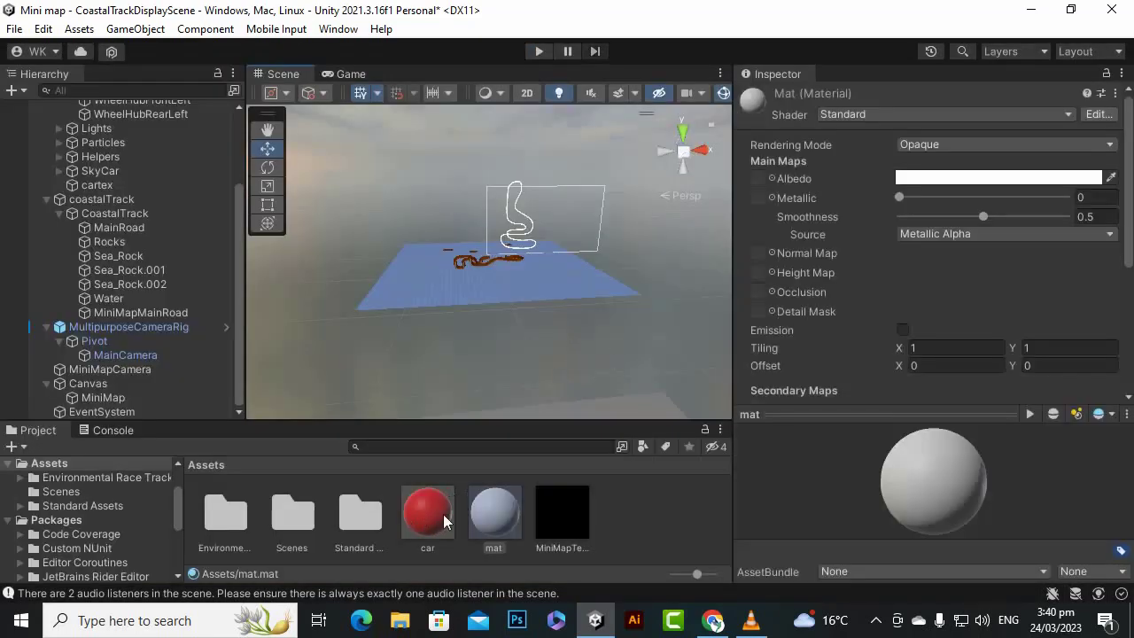
- Change the albedo color of the mat material to black
{"action": "left_click", "coordinate": [443, 514]}
{"action": "left_click", "coordinate": [487, 512]}
{"action": "left_click", "coordinate": [1038, 181]}
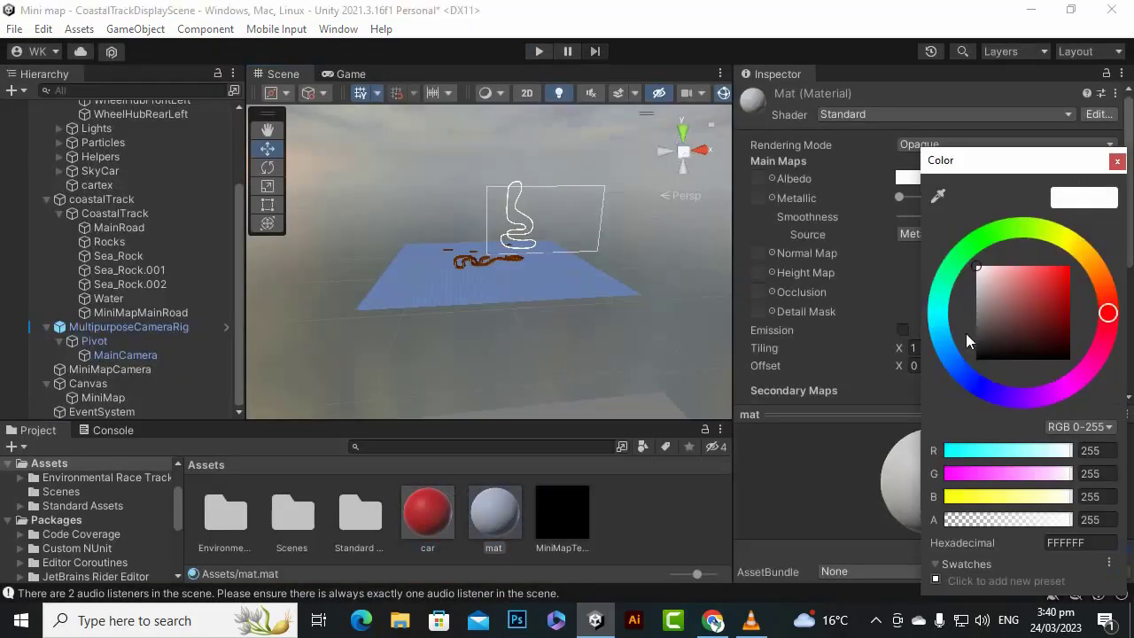
{"action": "left_click_drag", "start_coordinate": [968, 341], "coordinate": [962, 384]}
{"action": "left_click", "coordinate": [1117, 160]}
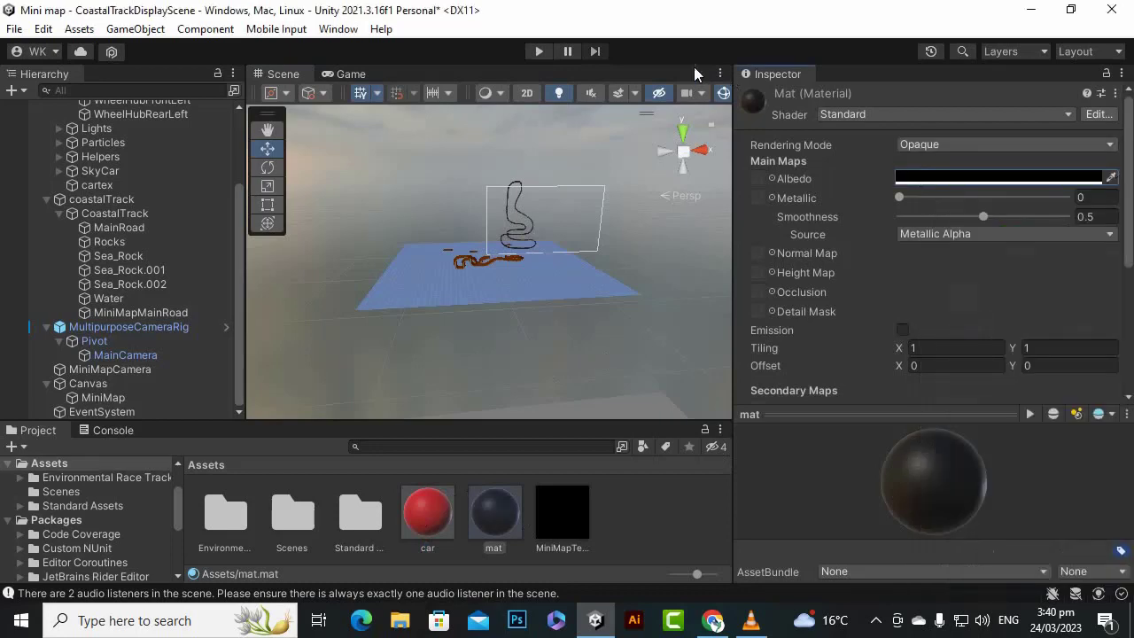
- Play the scene and drive the car briefly to check the black track on the mini map, and stop the run
{"action": "left_click", "coordinate": [540, 51]}
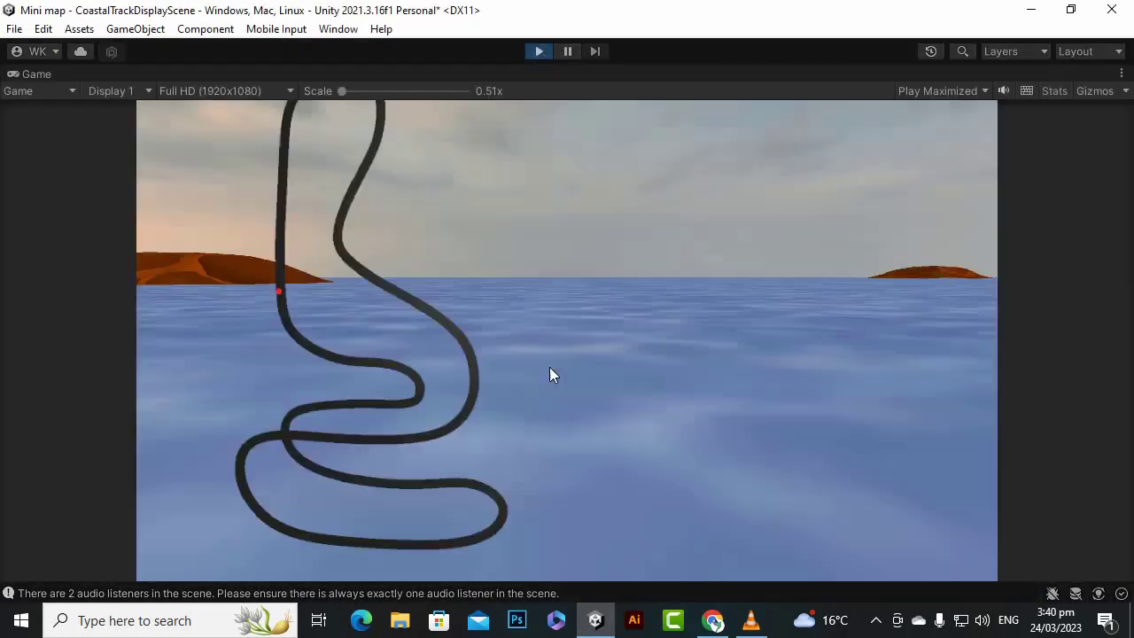
{"action": "key", "text": "w"}
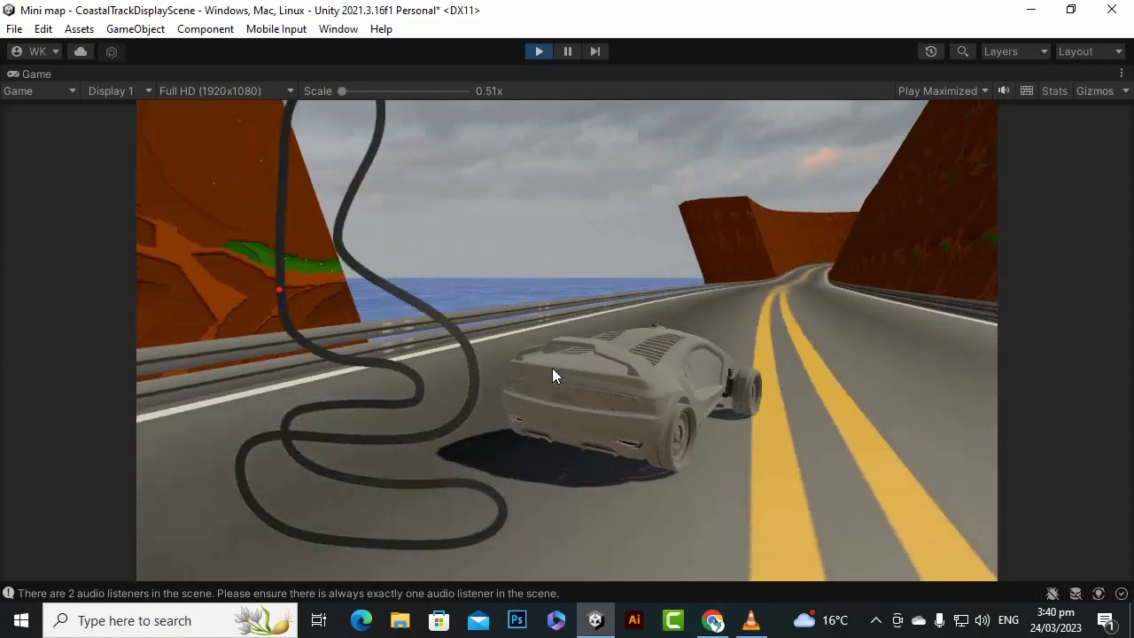
{"action": "key", "text": "d"}
{"action": "key", "text": "s"}
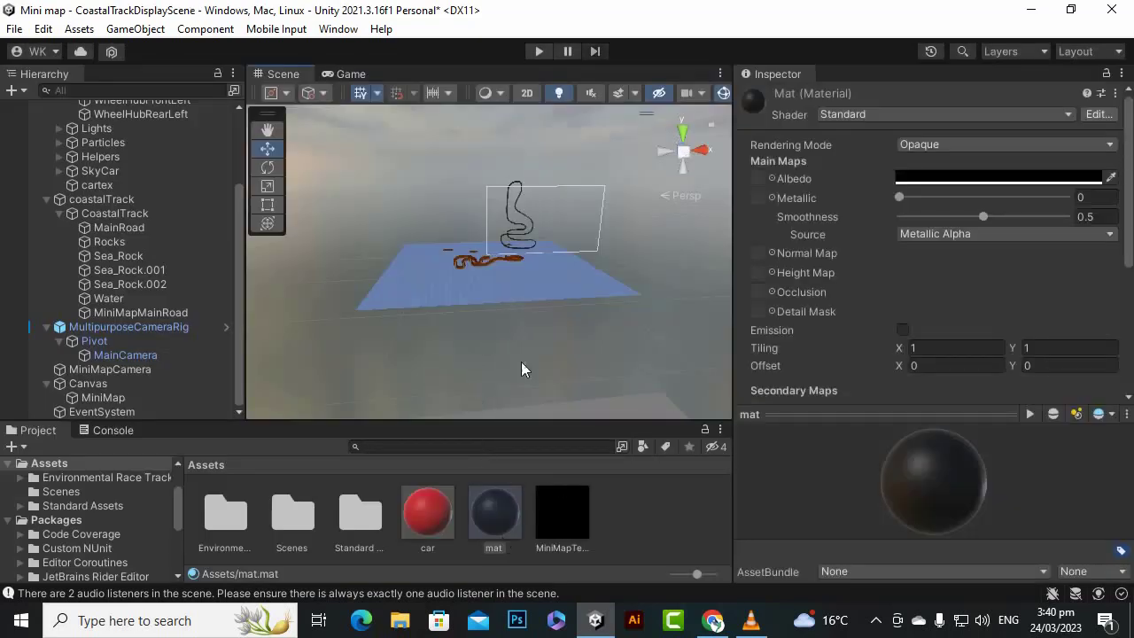
- Scale the MiniMap raw image down uniformly to about 0.53
{"action": "scroll", "coordinate": [550, 248], "scroll_direction": "up", "scroll_amount": 3}
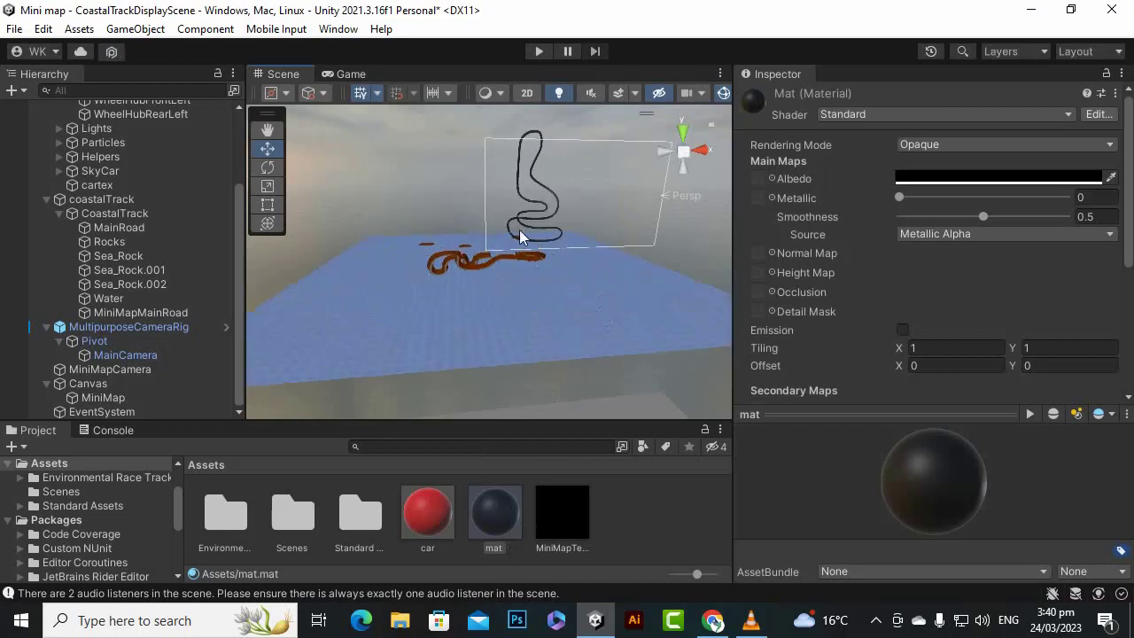
{"action": "scroll", "coordinate": [519, 230], "scroll_direction": "down", "scroll_amount": 2}
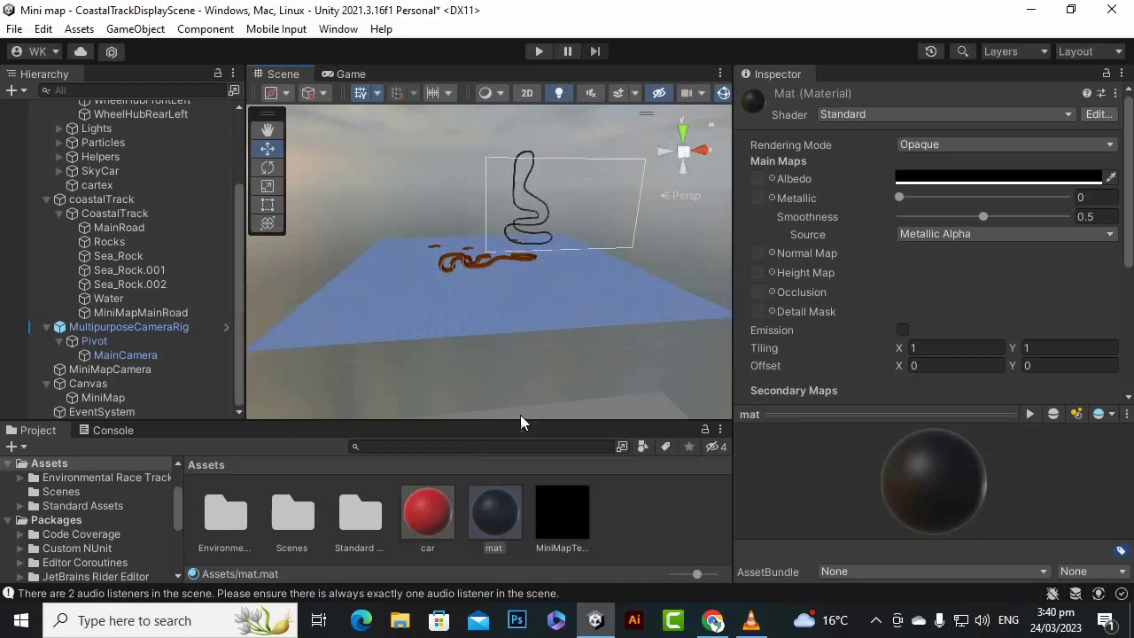
{"action": "left_click", "coordinate": [266, 183]}
{"action": "left_click", "coordinate": [133, 299]}
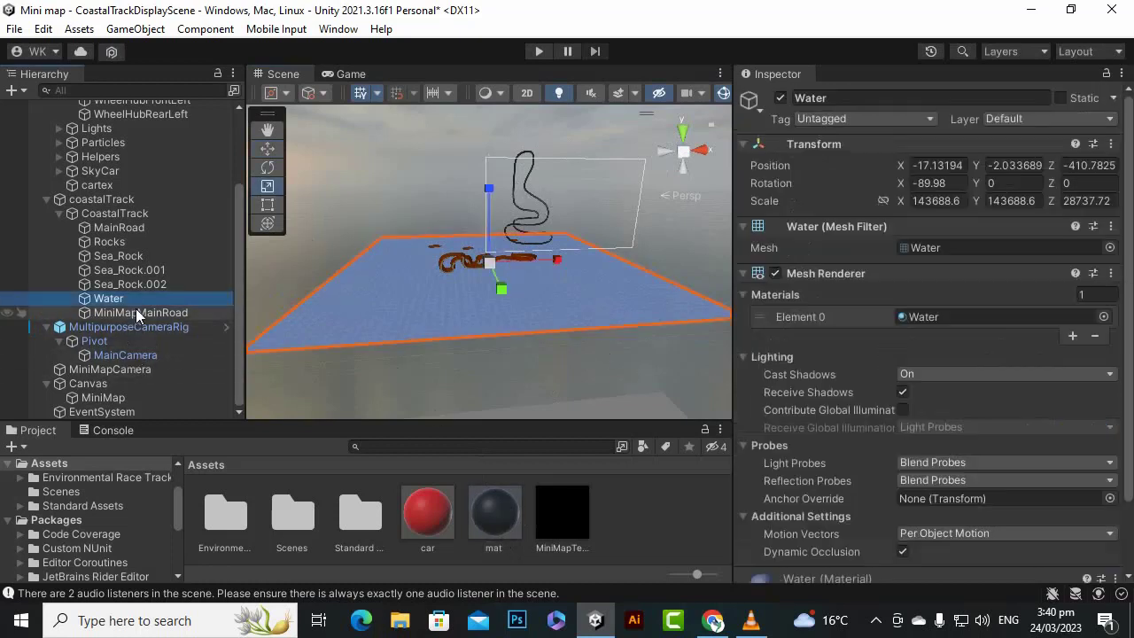
{"action": "left_click", "coordinate": [146, 186]}
{"action": "scroll", "coordinate": [490, 260], "scroll_direction": "up", "scroll_amount": 2}
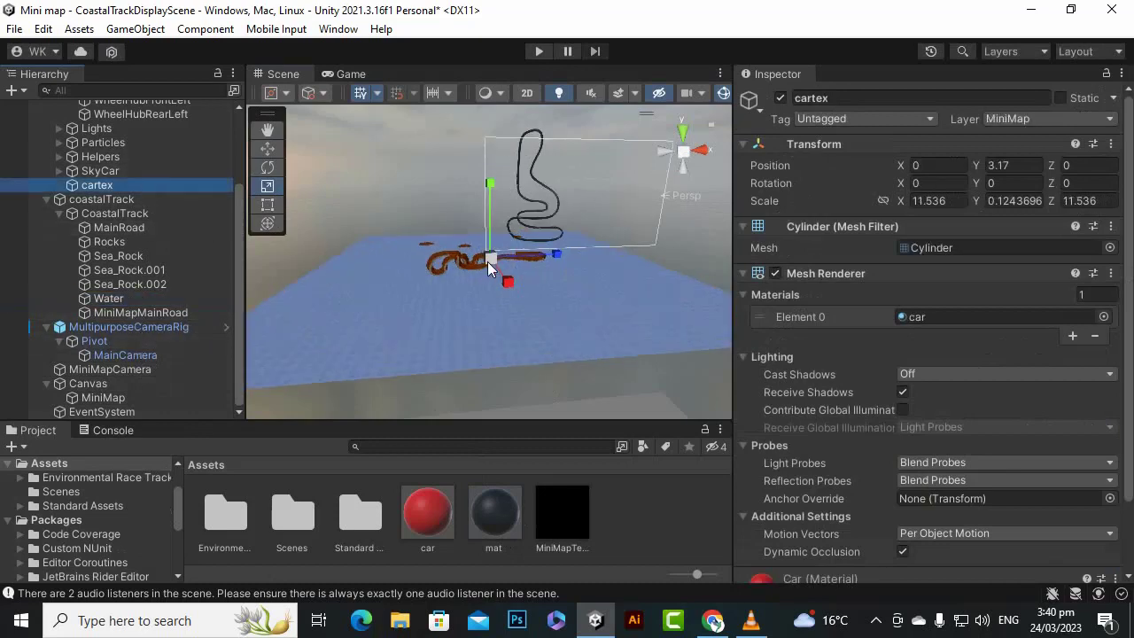
{"action": "left_click", "coordinate": [141, 398]}
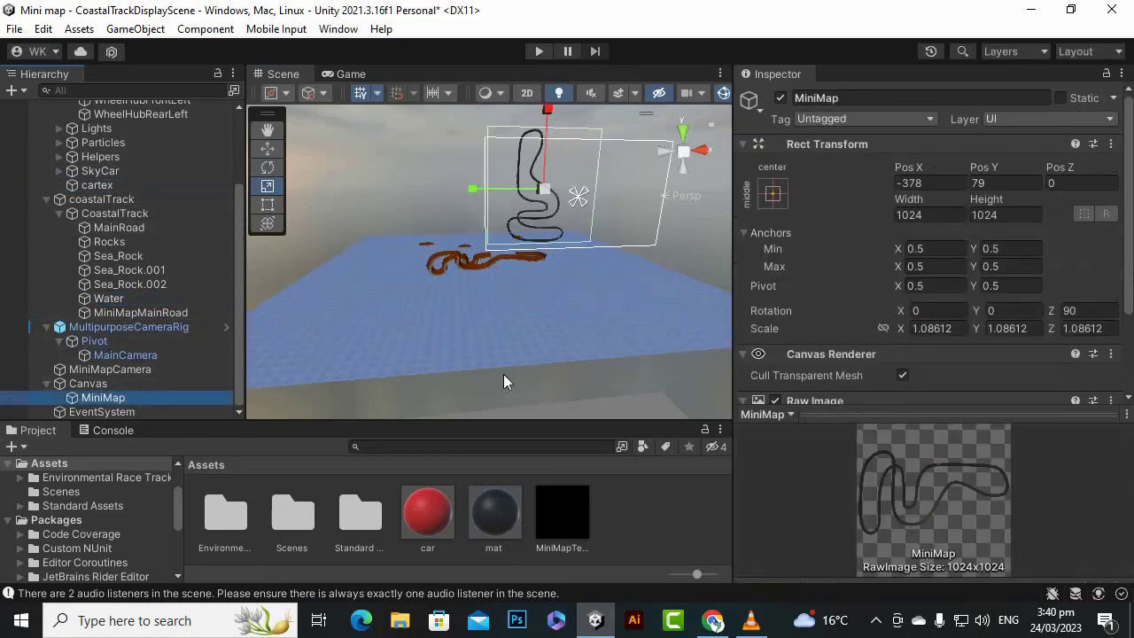
{"action": "scroll", "coordinate": [529, 196], "scroll_direction": "up", "scroll_amount": 1}
{"action": "left_click_drag", "start_coordinate": [540, 175], "coordinate": [530, 203]}
- Move the MiniMap image to the lower-left corner of the canvas, at about Pos X -614 and Pos Y -203
{"action": "key", "text": "w"}
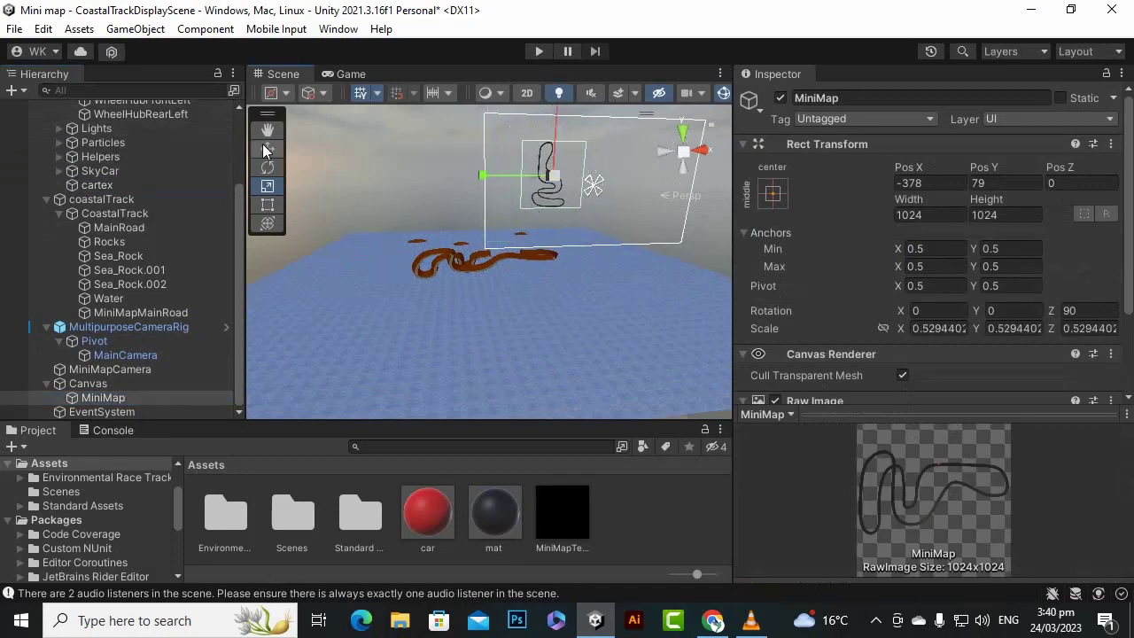
{"action": "left_click_drag", "start_coordinate": [558, 121], "coordinate": [555, 158]}
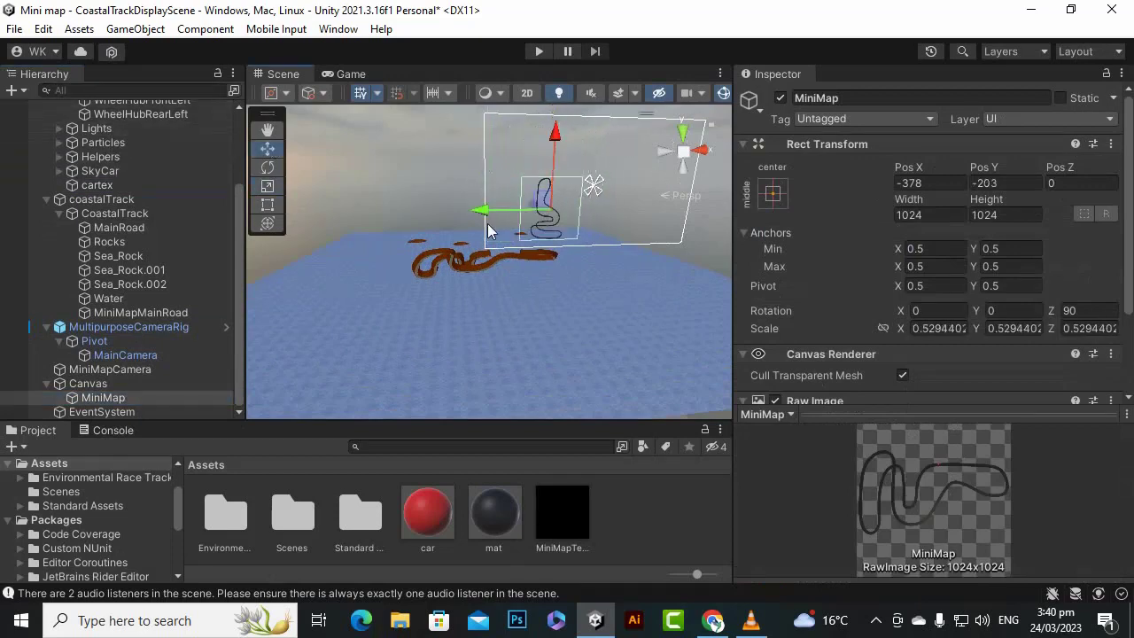
{"action": "left_click_drag", "start_coordinate": [489, 216], "coordinate": [462, 227]}
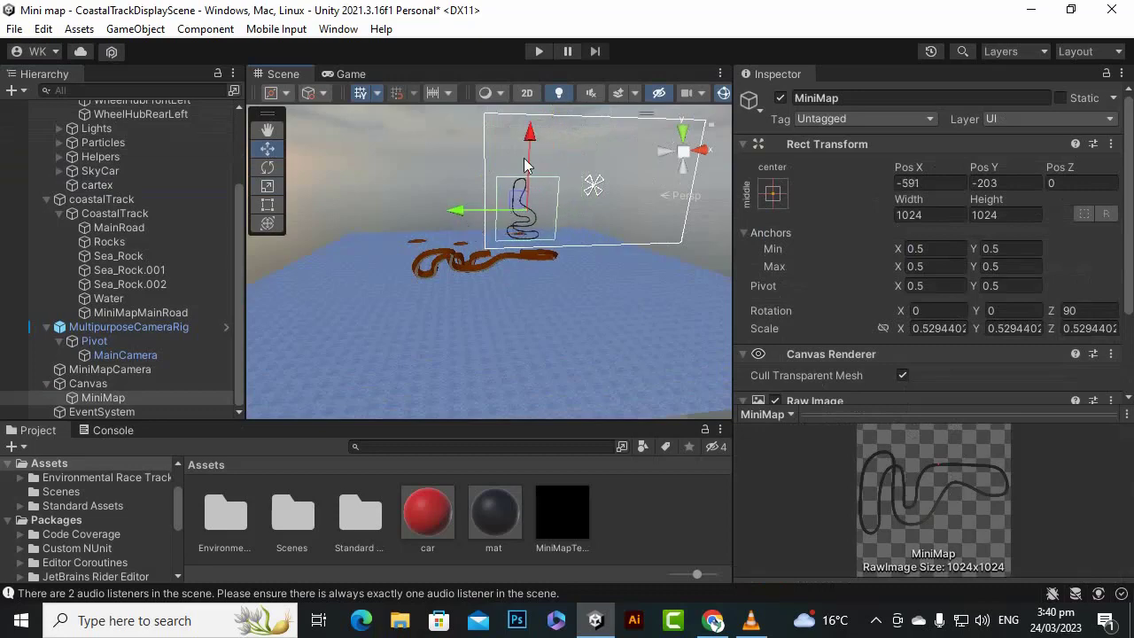
{"action": "left_click_drag", "start_coordinate": [465, 216], "coordinate": [461, 216]}
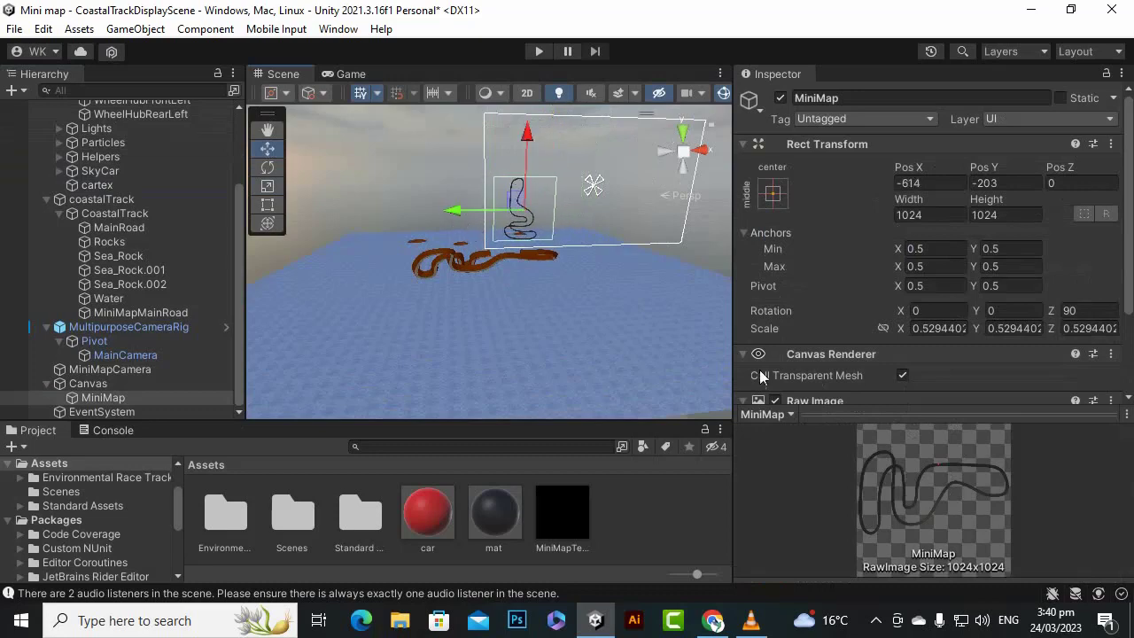
- Reduce the field of view of MiniMapCamera to about 68.4 so the mini map shows the track closer up
{"action": "scroll", "coordinate": [1062, 353], "scroll_direction": "down", "scroll_amount": 3}
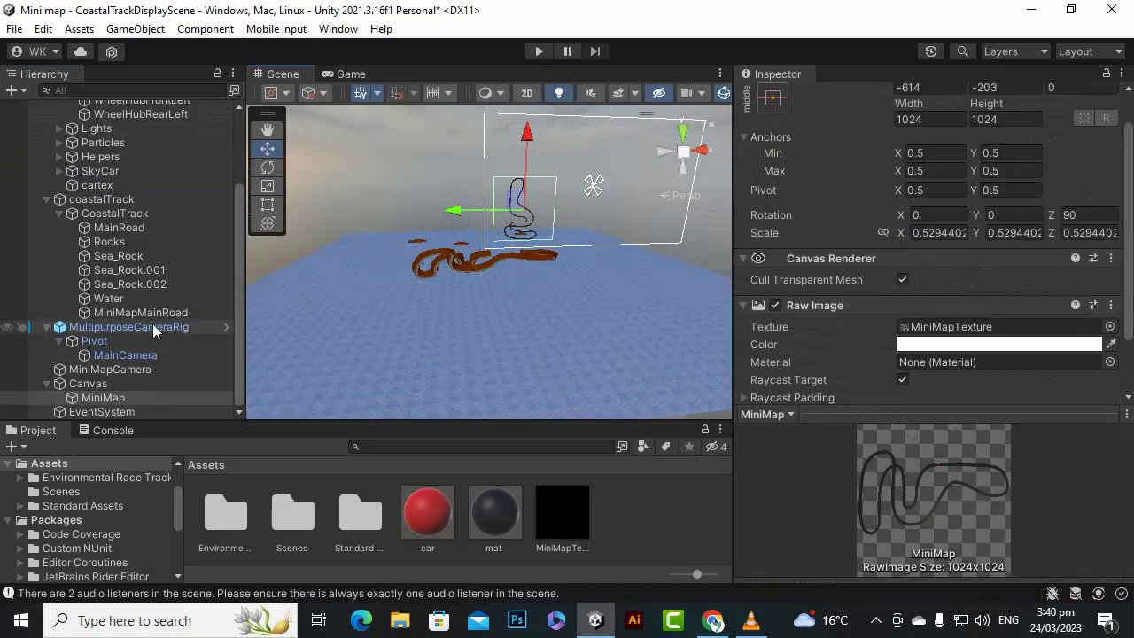
{"action": "left_click", "coordinate": [150, 354]}
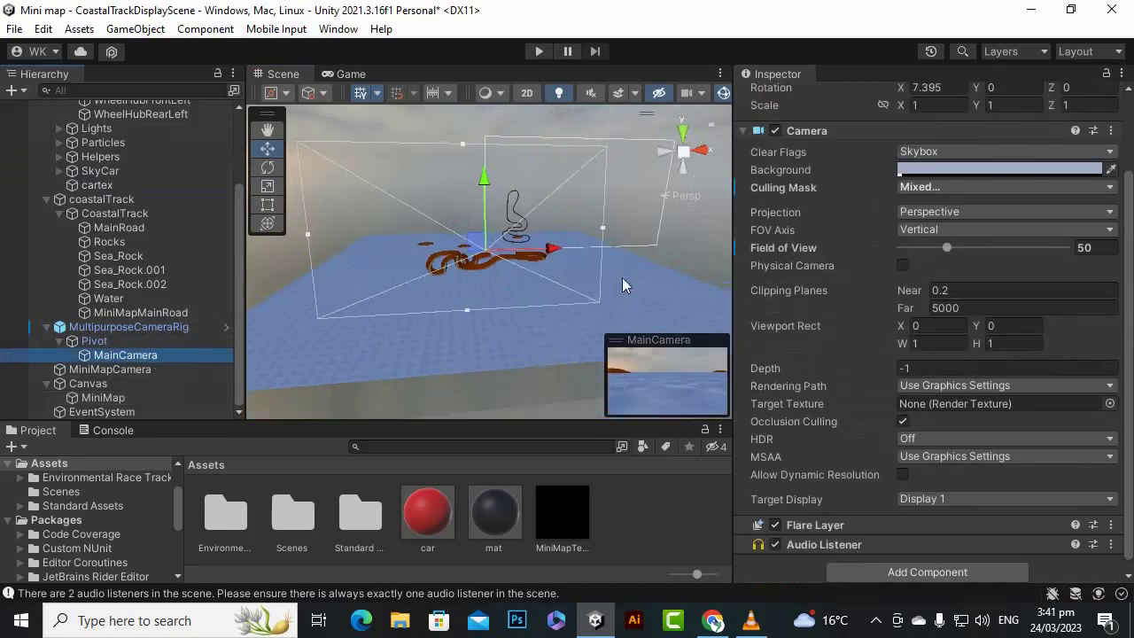
{"action": "left_click", "coordinate": [152, 369]}
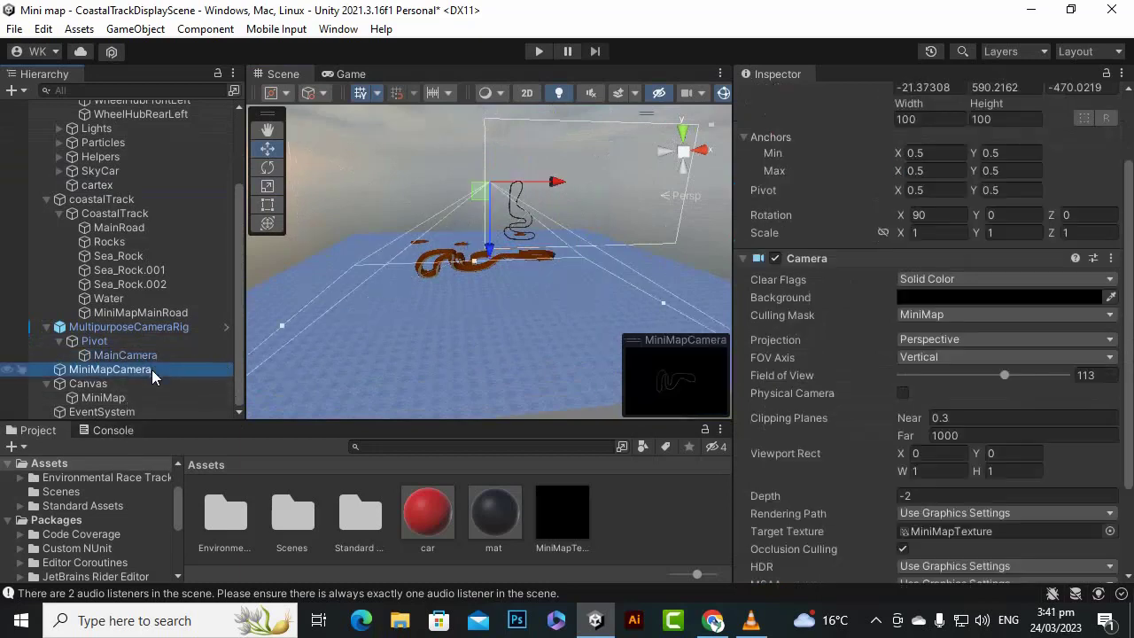
{"action": "scroll", "coordinate": [487, 226], "scroll_direction": "up", "scroll_amount": 2}
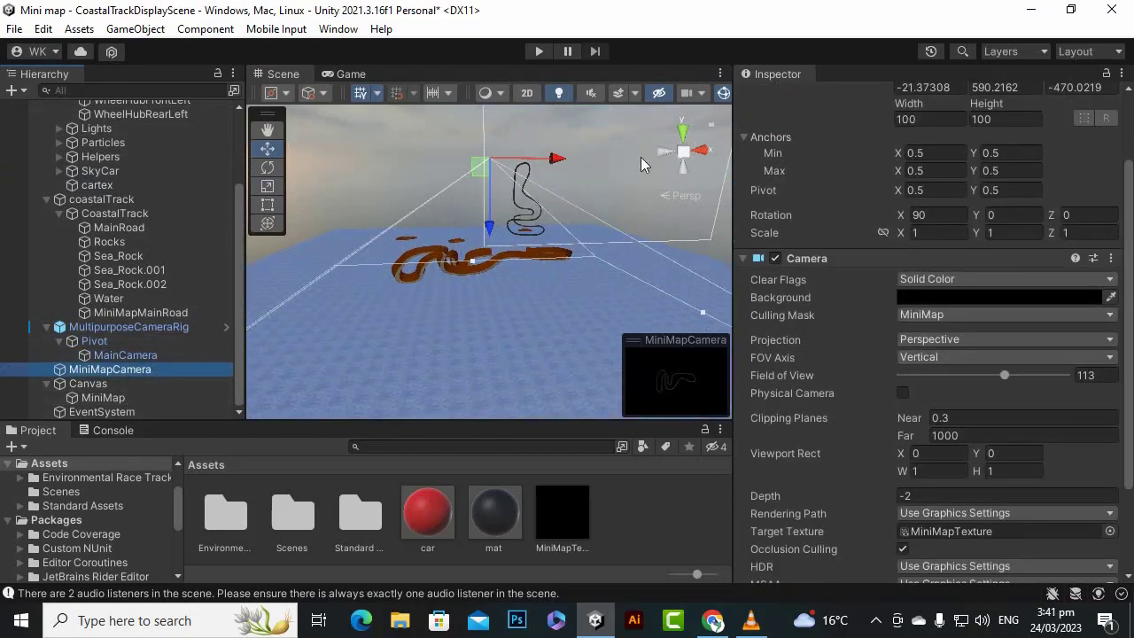
{"action": "scroll", "coordinate": [574, 201], "scroll_direction": "up", "scroll_amount": 3}
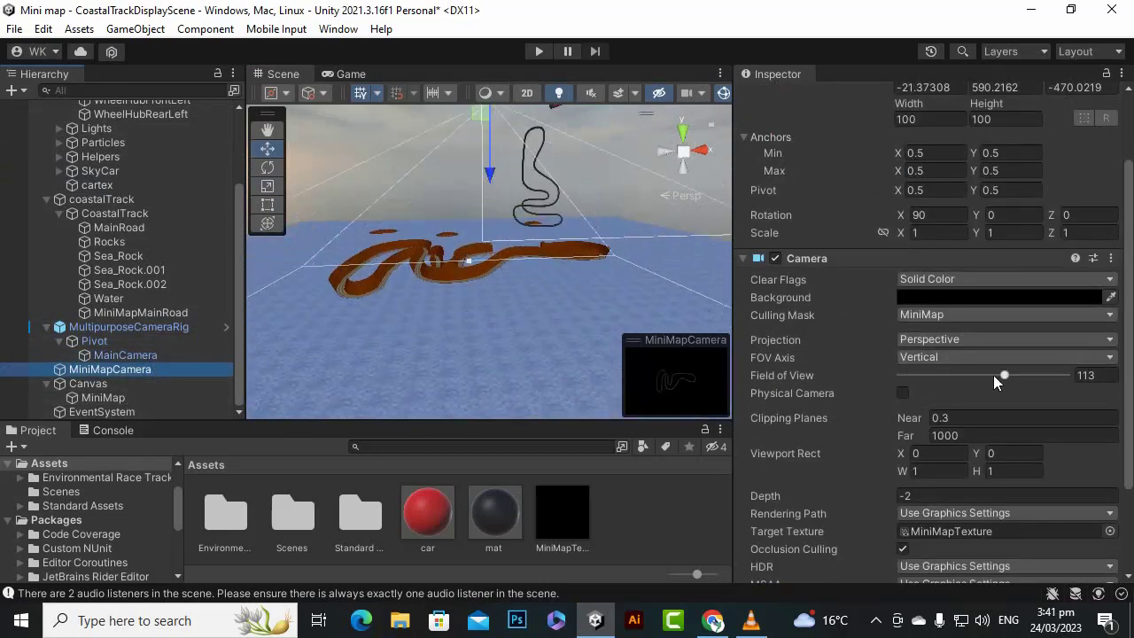
{"action": "left_click_drag", "start_coordinate": [998, 376], "coordinate": [972, 386]}
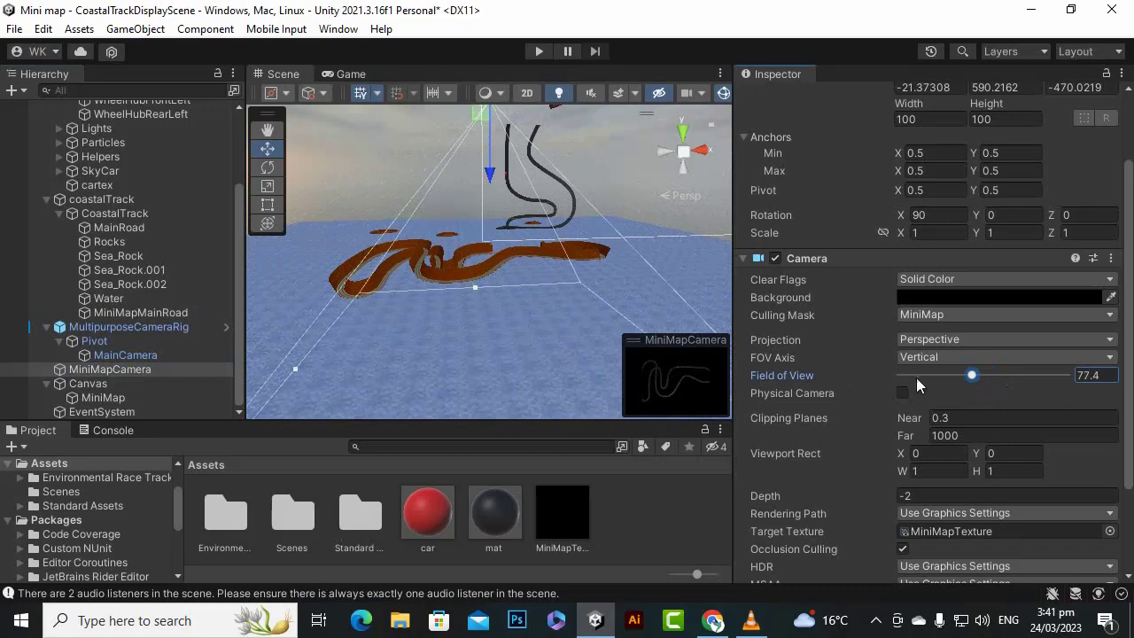
{"action": "left_click_drag", "start_coordinate": [971, 381], "coordinate": [965, 381]}
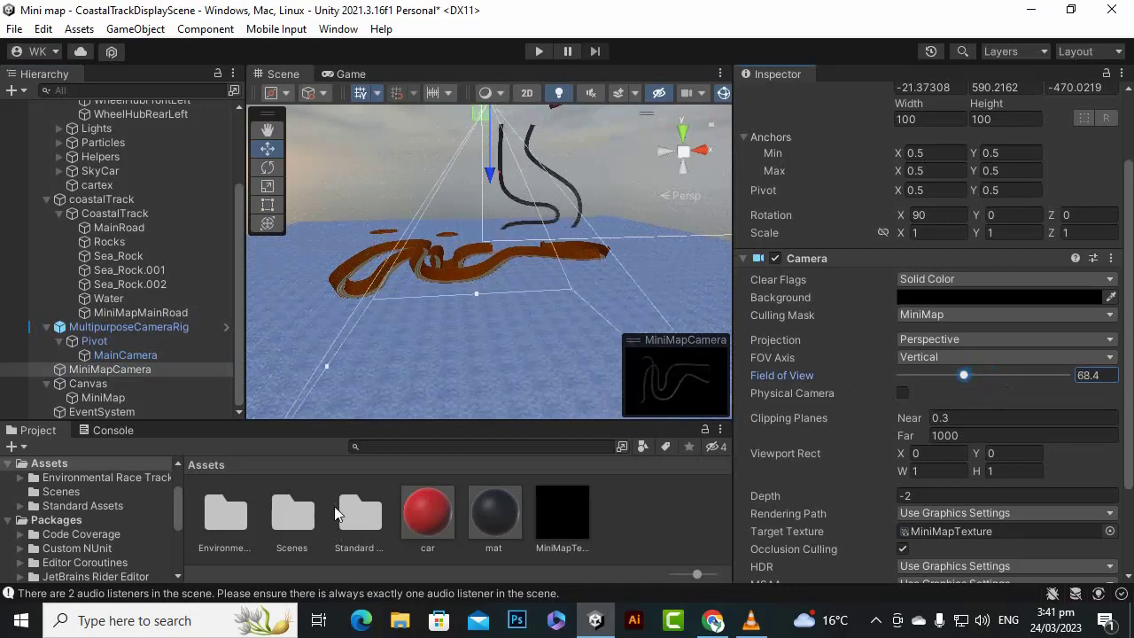
- Make MiniMapCamera a child of the Car object in the scene hierarchy
{"action": "left_click", "coordinate": [200, 395]}
{"action": "left_click", "coordinate": [147, 370]}
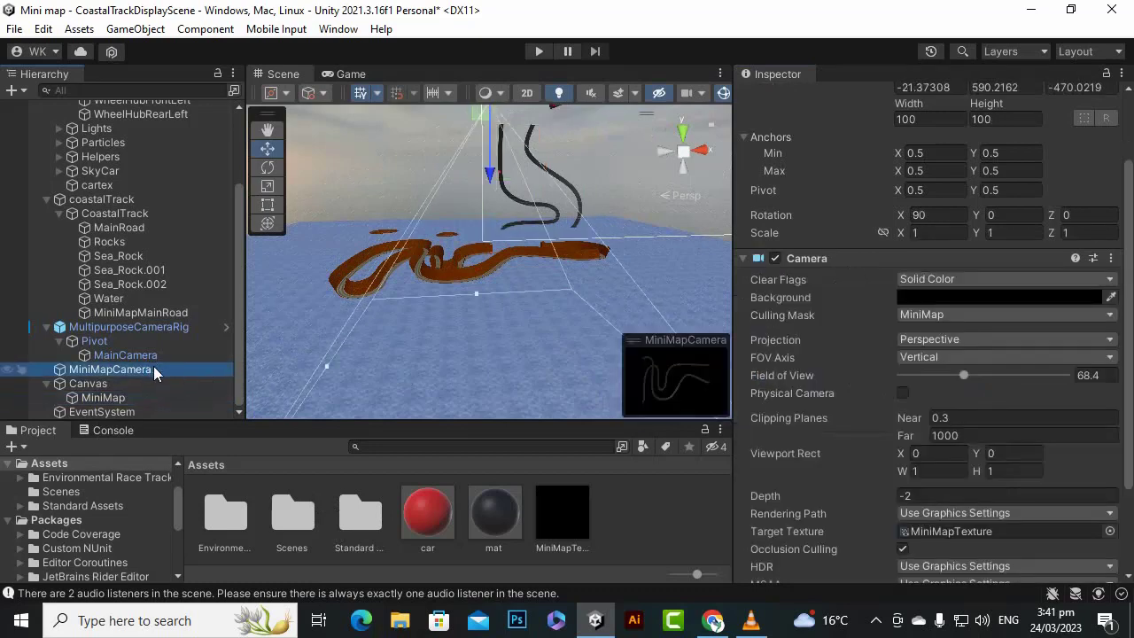
{"action": "scroll", "coordinate": [154, 368], "scroll_direction": "up", "scroll_amount": 3}
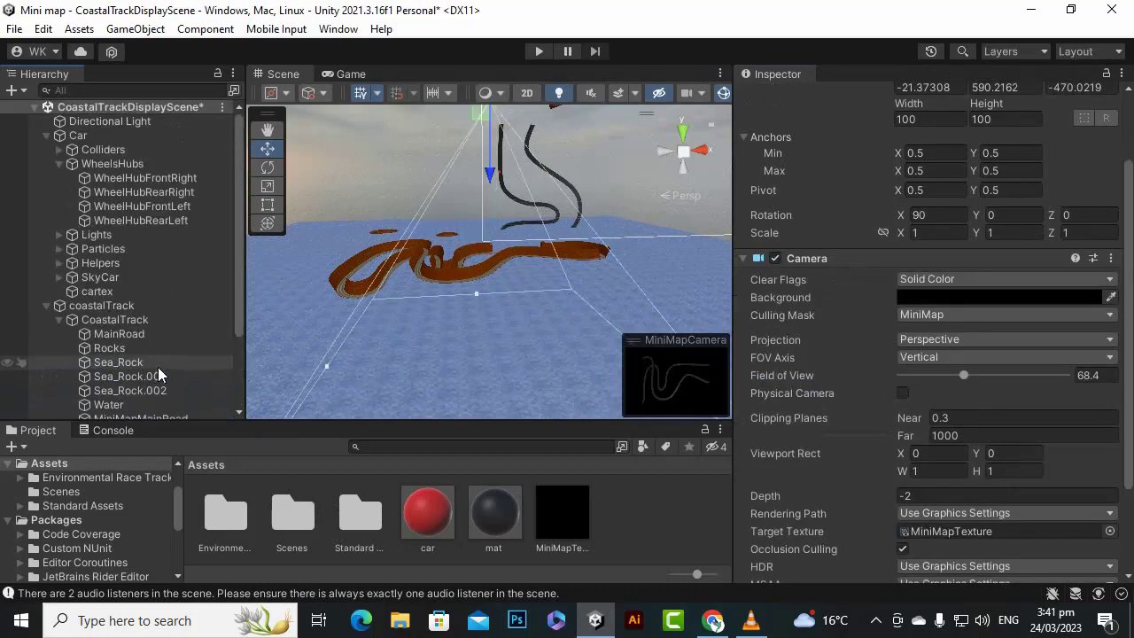
{"action": "scroll", "coordinate": [153, 381], "scroll_direction": "down", "scroll_amount": 3}
{"action": "scroll", "coordinate": [124, 266], "scroll_direction": "up", "scroll_amount": 1}
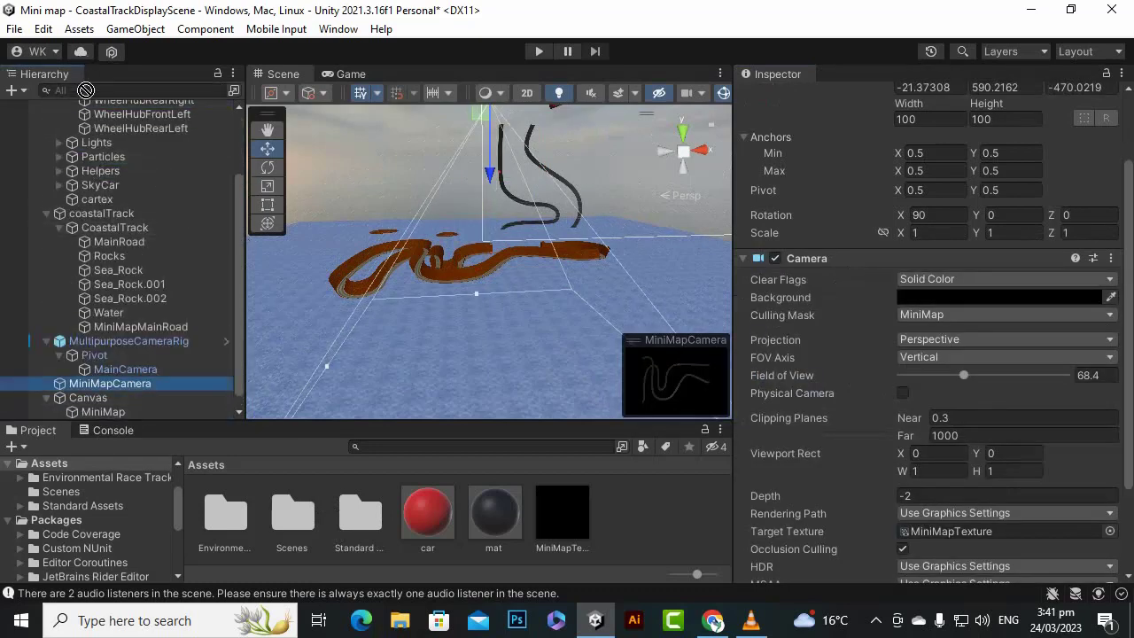
{"action": "left_click_drag", "start_coordinate": [86, 89], "coordinate": [89, 129]}
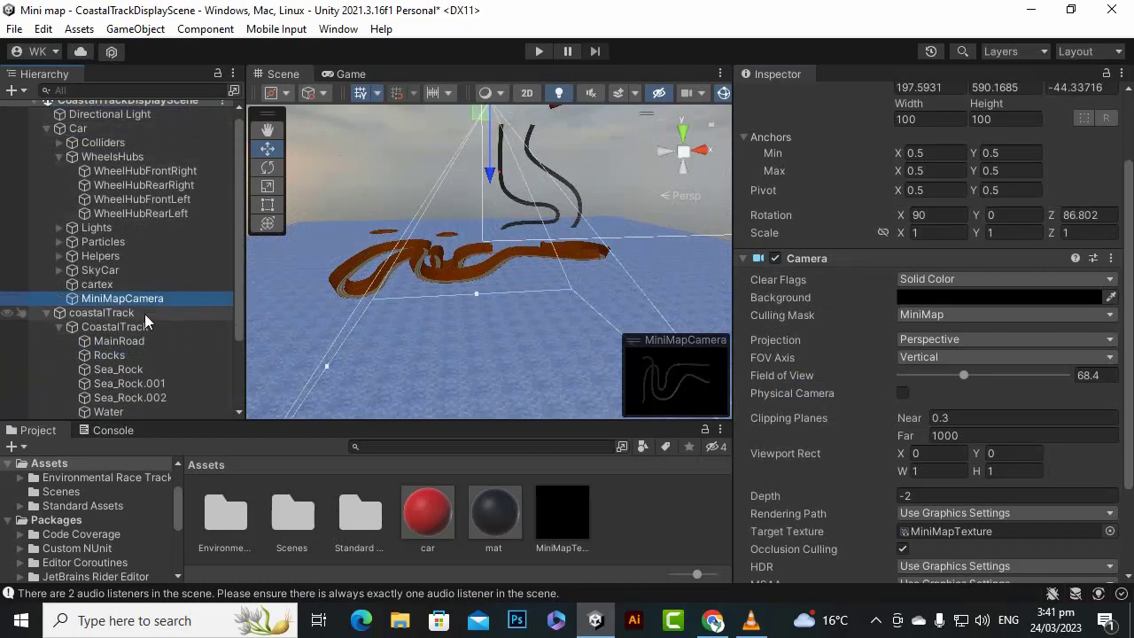
- Play the scene and drive the car along the road to check that the mini map follows it, and stop the run
{"action": "left_click", "coordinate": [539, 50]}
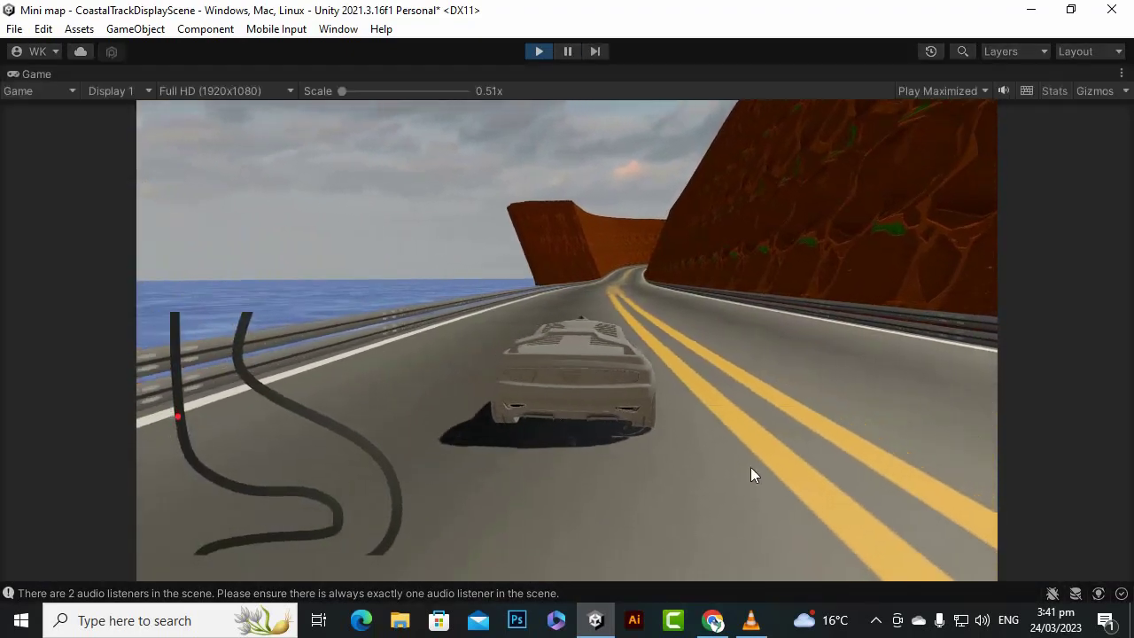
{"action": "key", "text": "w"}
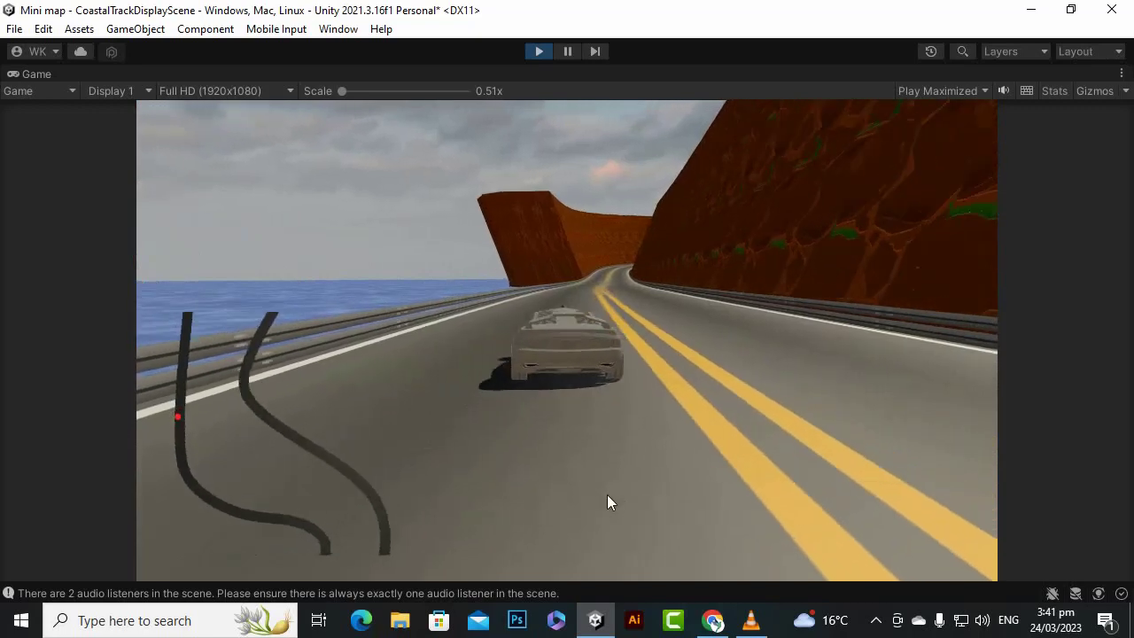
{"action": "key", "text": "d"}
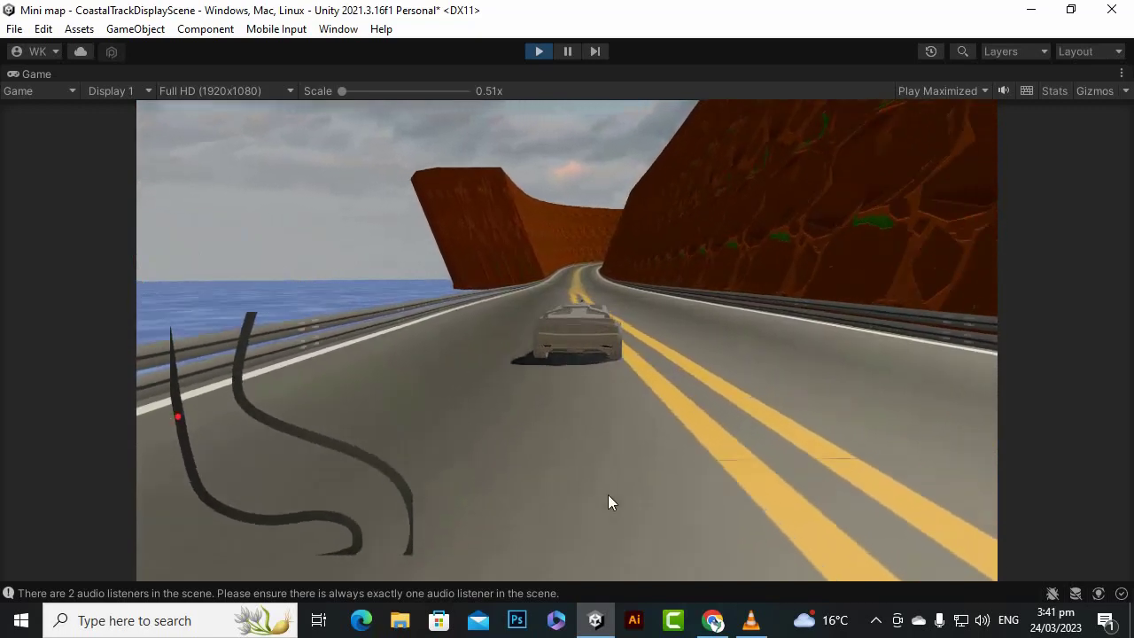
{"action": "key", "text": "a"}
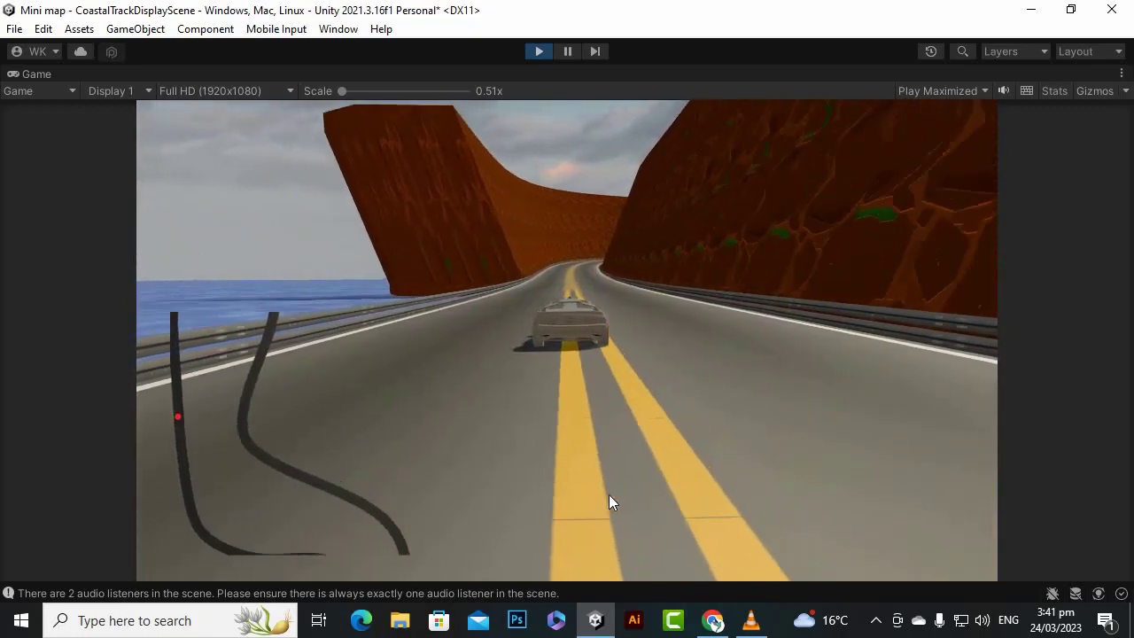
{"action": "key", "text": "d"}
{"action": "key", "text": "a"}
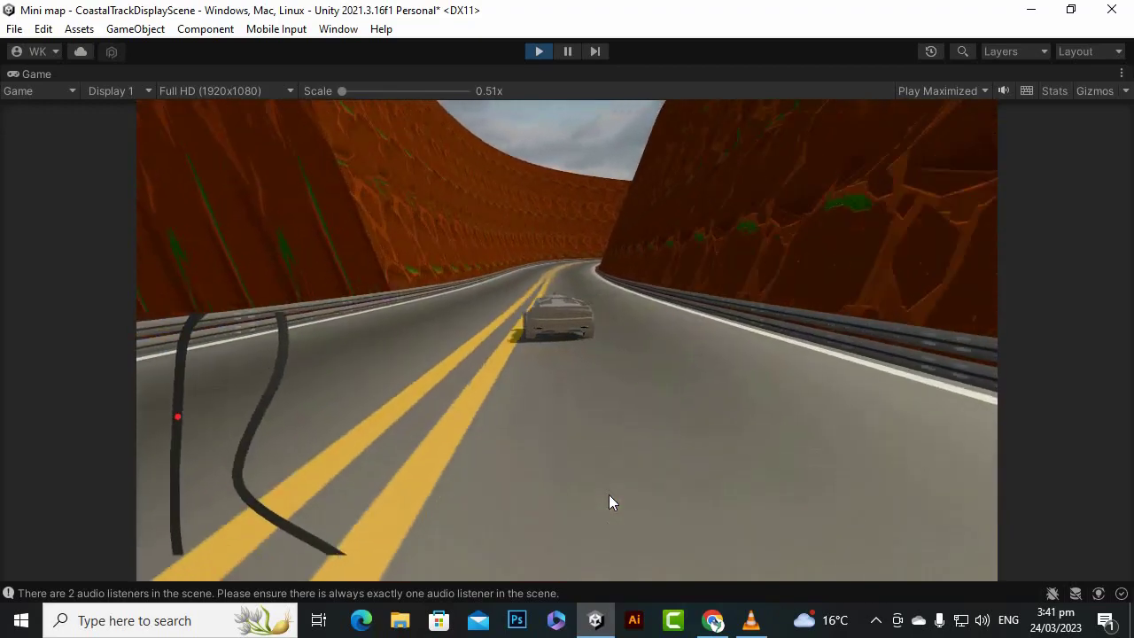
{"action": "key", "text": "a"}
{"action": "key", "text": "d"}
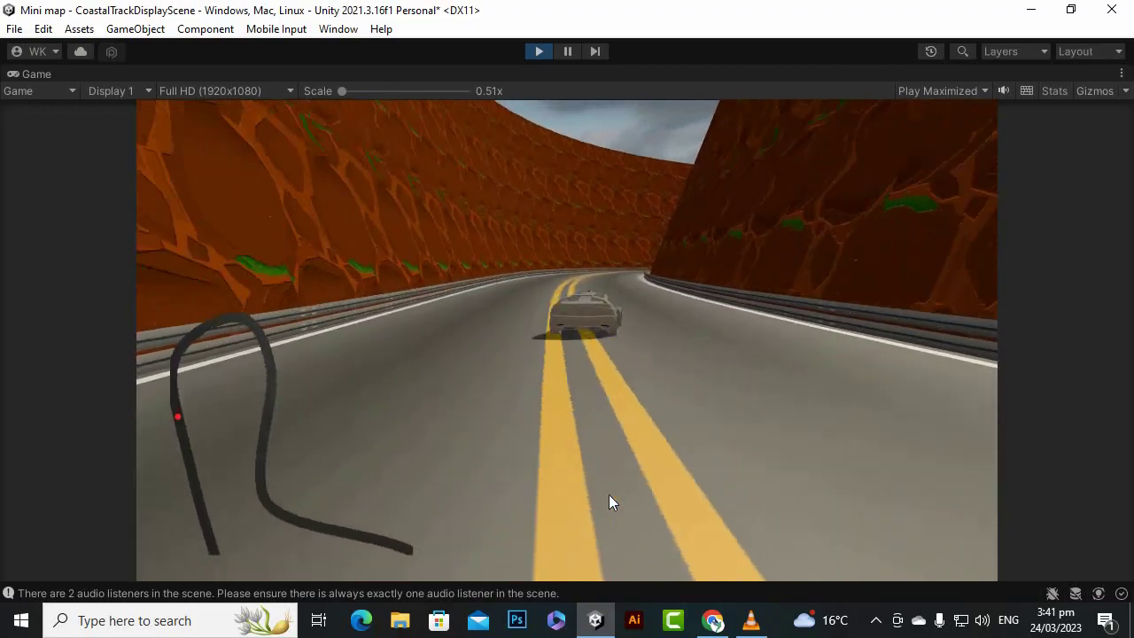
{"action": "key", "text": "a"}
{"action": "key", "text": "s"}
{"action": "key", "text": "d"}
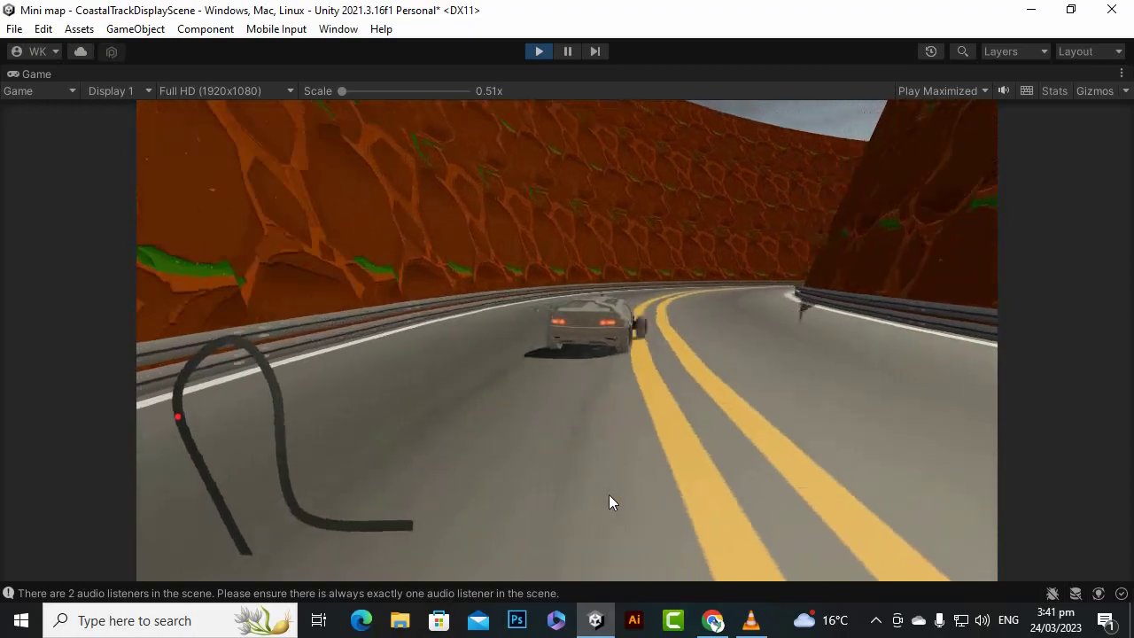
{"action": "left_click", "coordinate": [539, 51]}
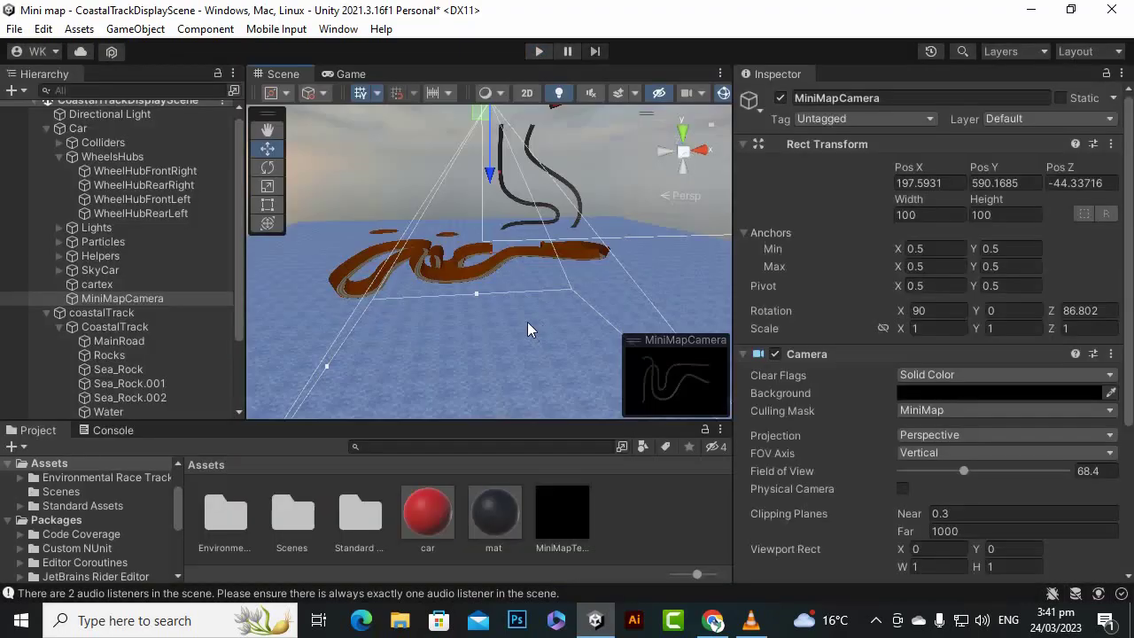
- Enlarge the scene view and collapse the Car and coastalTrack objects in the hierarchy
{"action": "scroll", "coordinate": [505, 339], "scroll_direction": "down", "scroll_amount": 2}
{"action": "left_click_drag", "start_coordinate": [734, 287], "coordinate": [863, 287]}
{"action": "left_click_drag", "start_coordinate": [293, 335], "coordinate": [278, 336]}
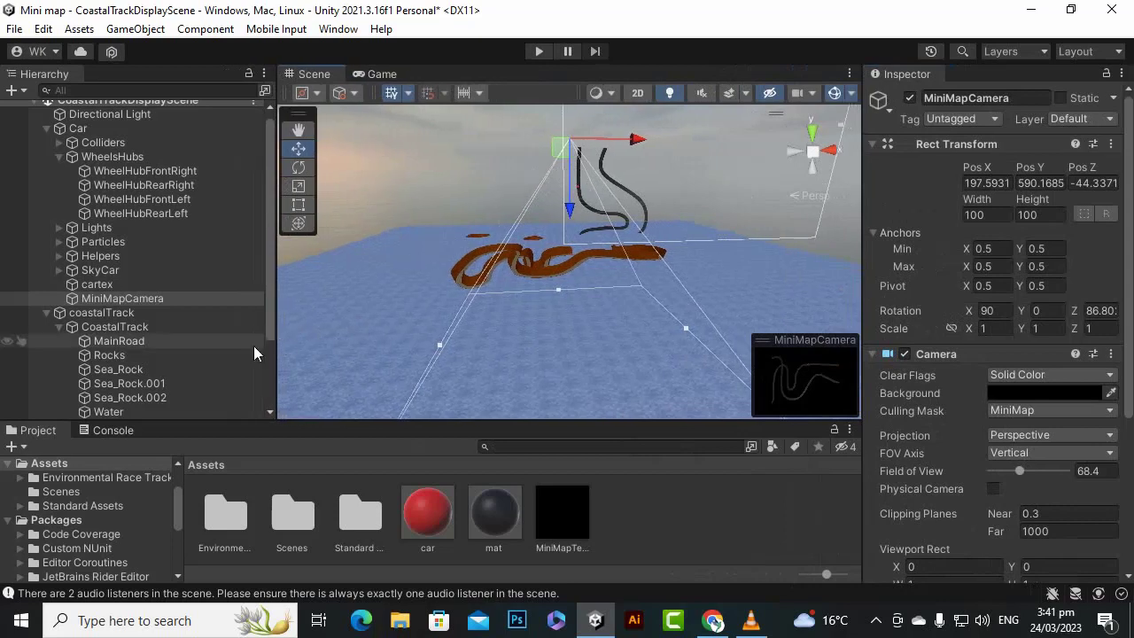
{"action": "left_click", "coordinate": [47, 129]}
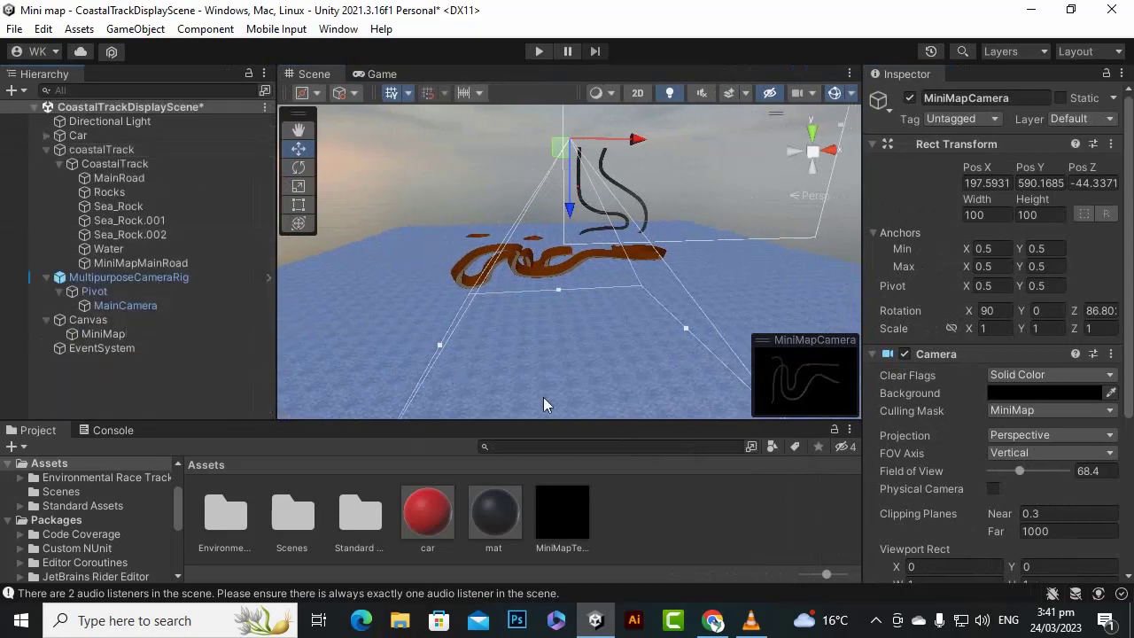
{"action": "left_click", "coordinate": [47, 149]}
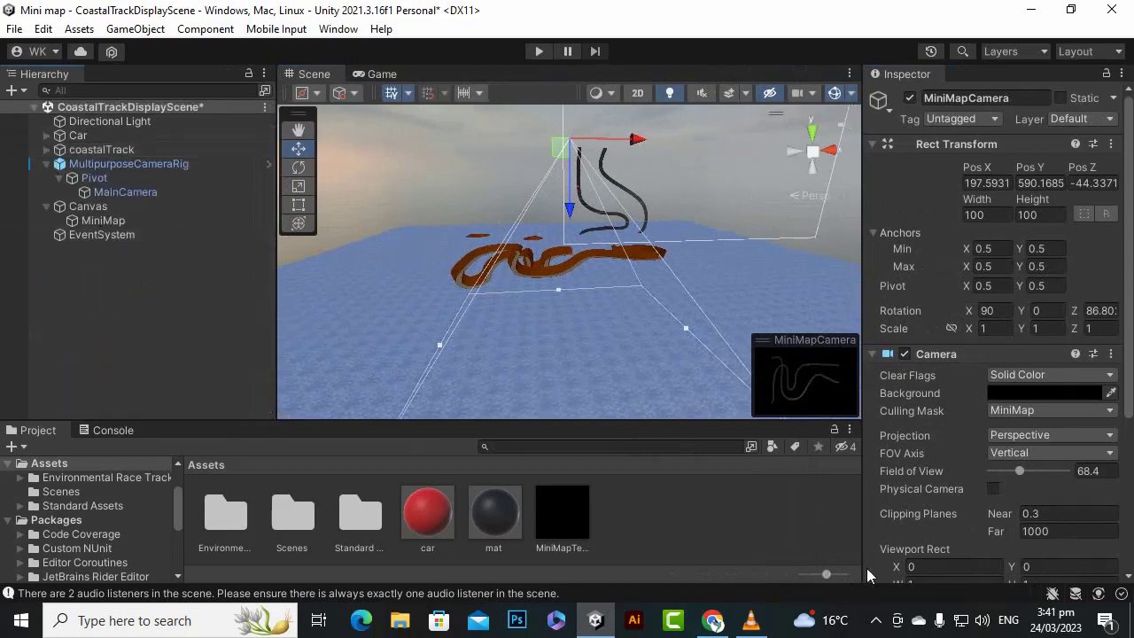